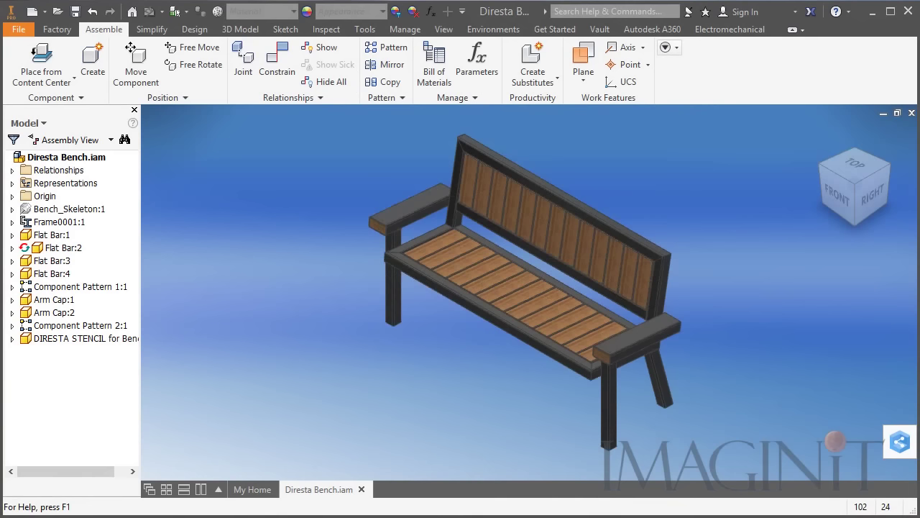
Inspect the finished bench assembly, and switch to the browser to play the end of the DiResta Steel & Wood Bench video
{"action": "middle_click_drag", "start_coordinate": [697, 374], "coordinate": [669, 384], "text": "shift"}
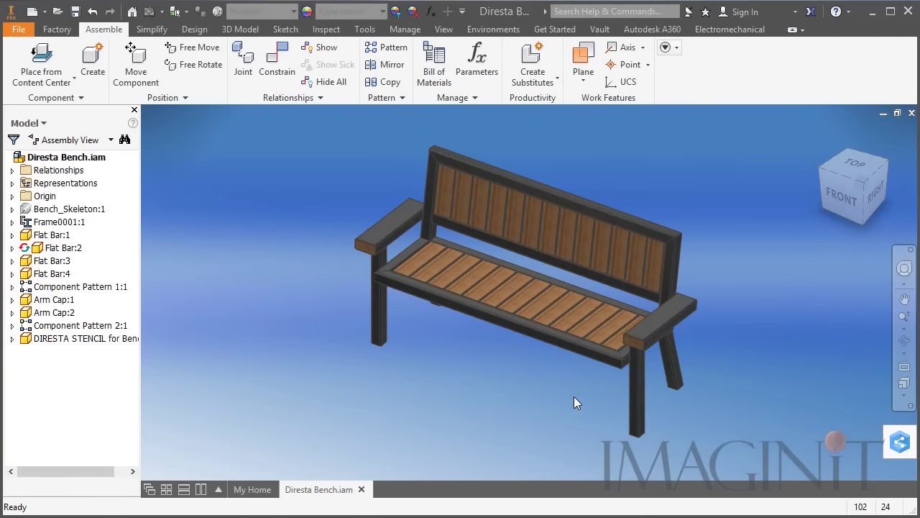
{"action": "middle_click_drag", "start_coordinate": [549, 390], "coordinate": [562, 409]}
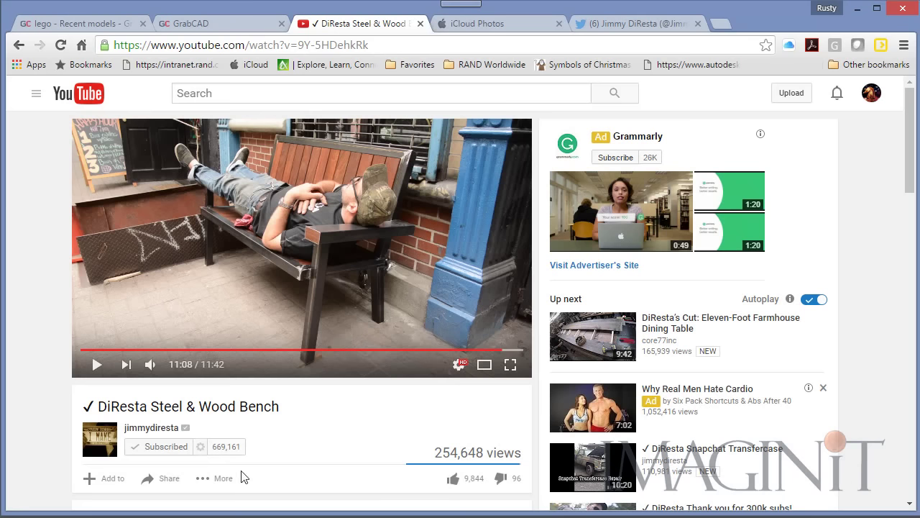
{"action": "left_click", "coordinate": [97, 368]}
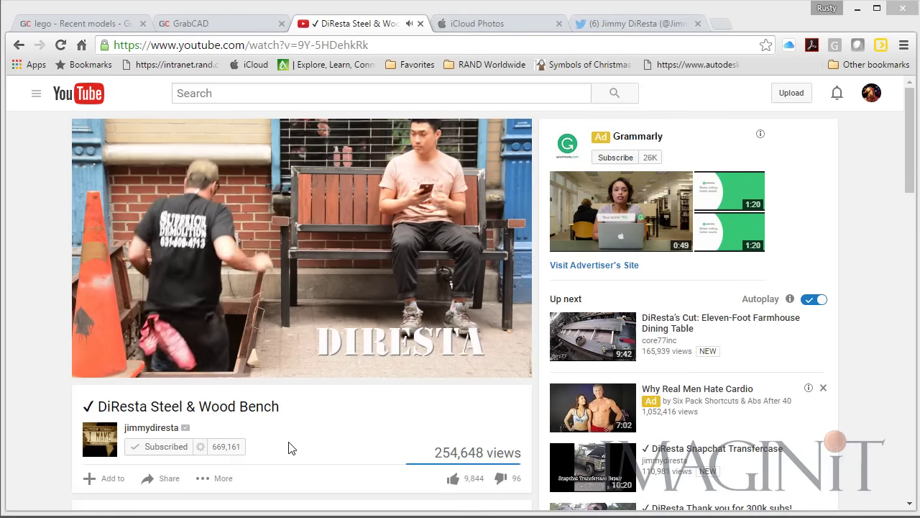
{"action": "left_click", "coordinate": [96, 364]}
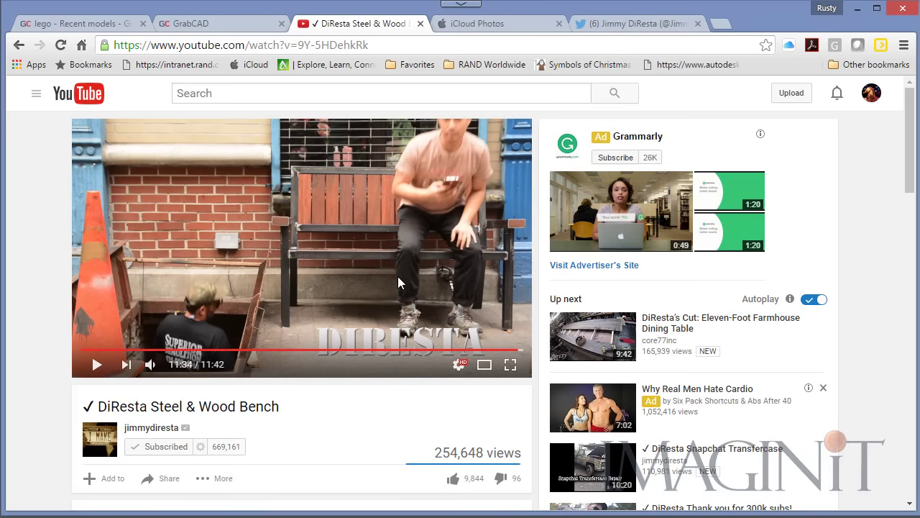
Switch back to Inventor, close the Diresta Bench assembly and open Bench_Skeleton.ipt from the recent documents
{"action": "left_click", "coordinate": [857, 9]}
{"action": "middle_click_drag", "start_coordinate": [357, 385], "coordinate": [333, 378]}
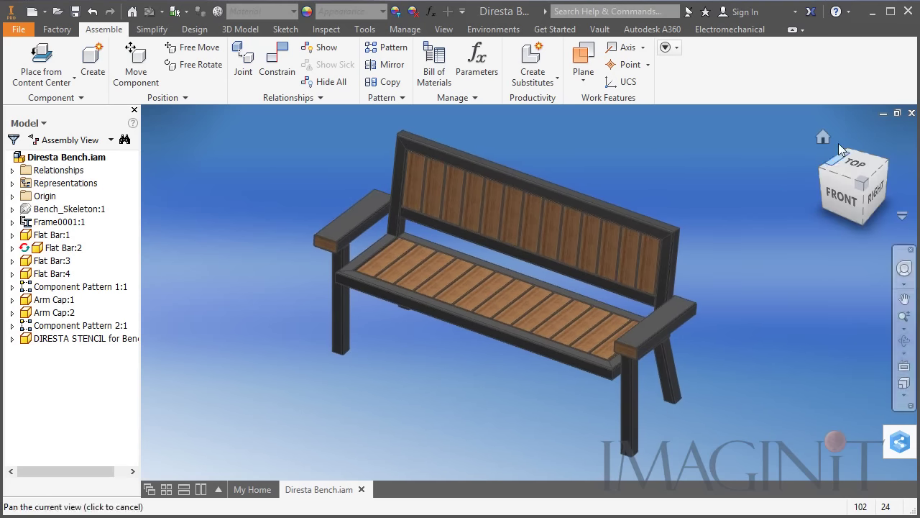
{"action": "left_click", "coordinate": [911, 112]}
{"action": "mouse_move", "coordinate": [277, 343]}
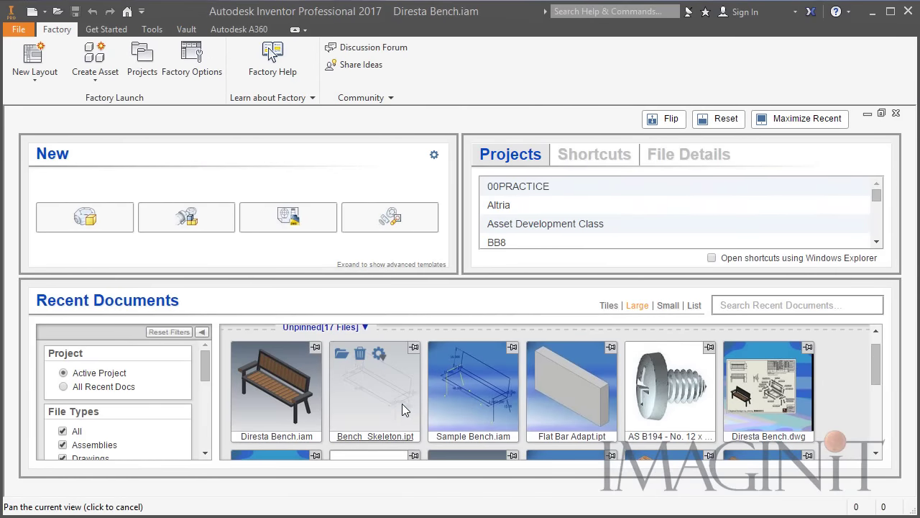
{"action": "left_click", "coordinate": [381, 401]}
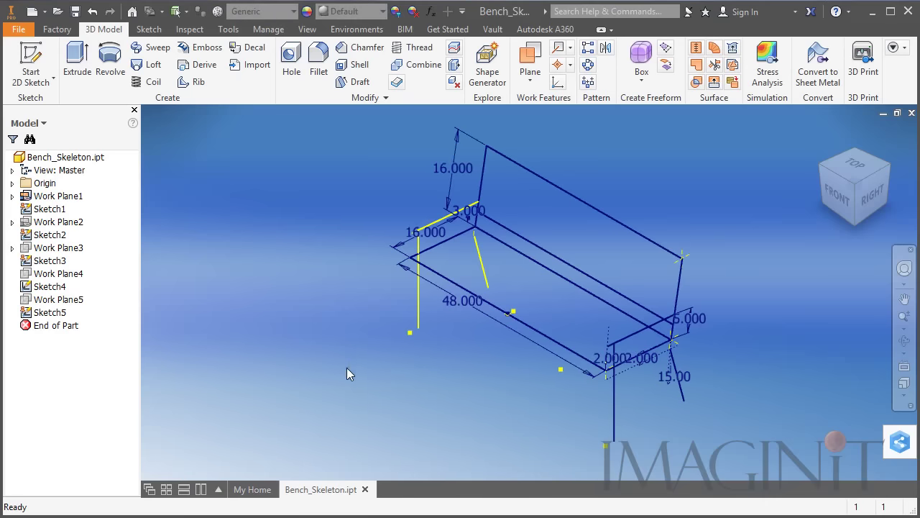
Roll the part history back to just after Work Plane1 and make the origin XZ Plane visible
{"action": "mouse_move", "coordinate": [386, 384]}
{"action": "middle_mouse_down", "text": "shift"}
{"action": "mouse_move", "coordinate": [470, 359]}
{"action": "mouse_move", "coordinate": [400, 364]}
{"action": "mouse_move", "coordinate": [378, 382]}
{"action": "mouse_move", "coordinate": [401, 362]}
{"action": "mouse_move", "coordinate": [389, 384]}
{"action": "middle_mouse_up", "text": "shift"}
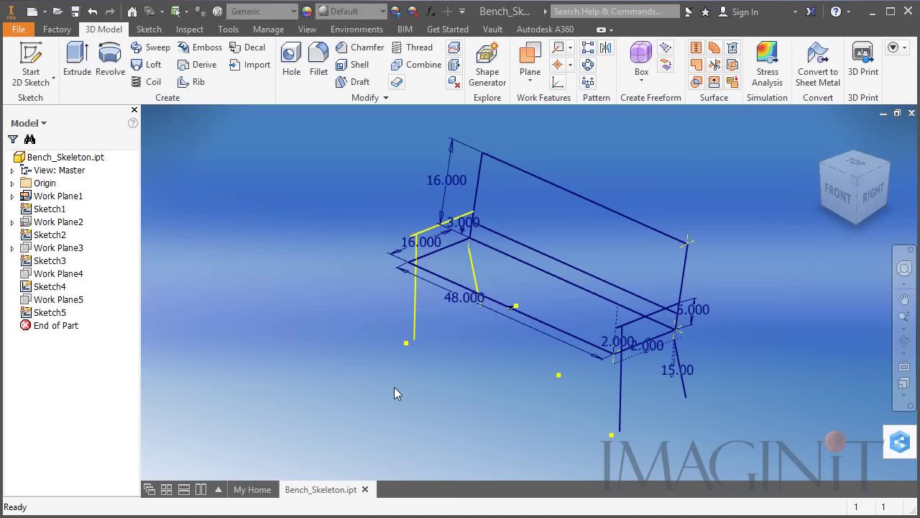
{"action": "left_click_drag", "start_coordinate": [45, 330], "coordinate": [54, 207]}
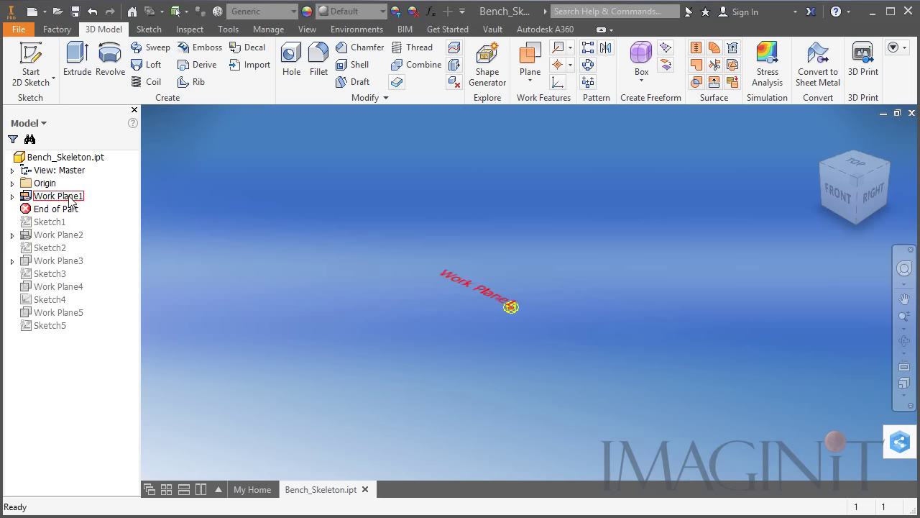
{"action": "left_click", "coordinate": [12, 184]}
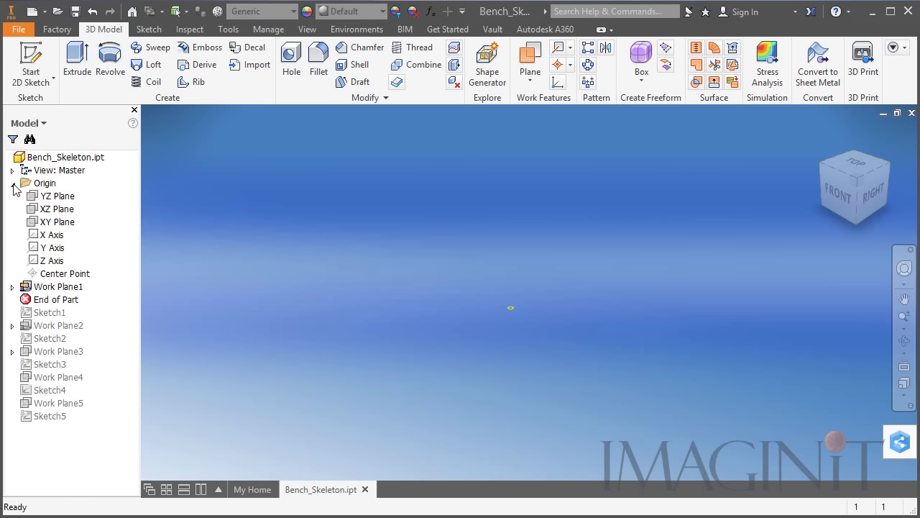
{"action": "right_click", "coordinate": [63, 213]}
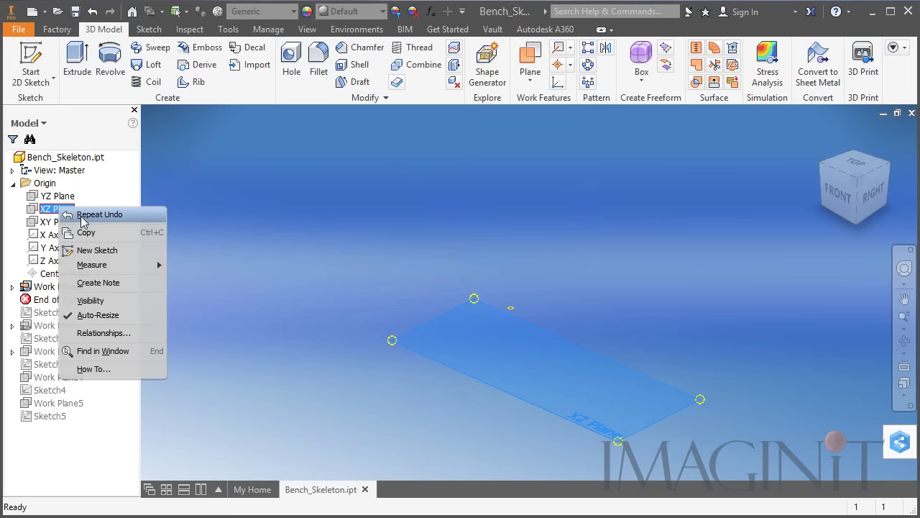
{"action": "left_click", "coordinate": [76, 299]}
{"action": "mouse_move", "coordinate": [415, 393]}
{"action": "middle_mouse_down", "text": "shift"}
{"action": "mouse_move", "coordinate": [396, 364]}
{"action": "mouse_move", "coordinate": [428, 385]}
{"action": "middle_mouse_up", "text": "shift"}
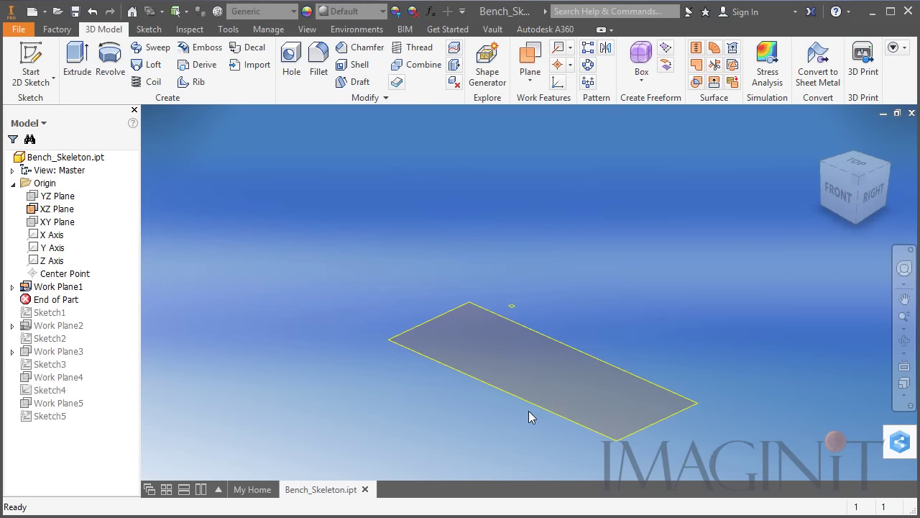
Check the offset of Work Plane1 from the XZ Plane, and roll the part history forward to include Sketch1
{"action": "double_click", "coordinate": [516, 307]}
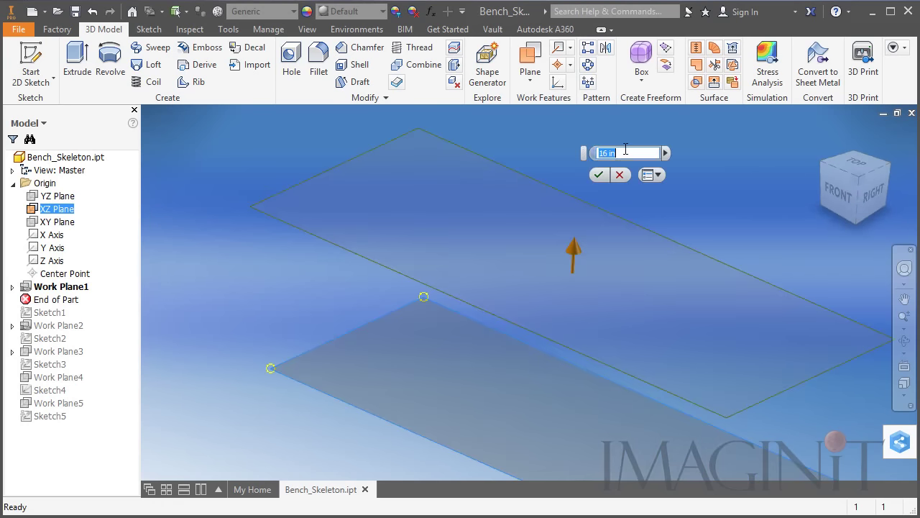
{"action": "left_click", "coordinate": [600, 176]}
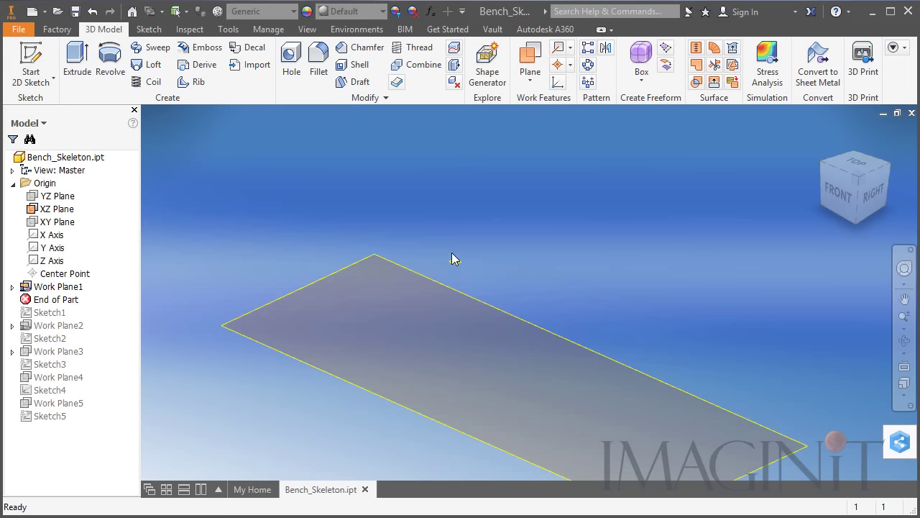
{"action": "left_click_drag", "start_coordinate": [71, 302], "coordinate": [65, 315]}
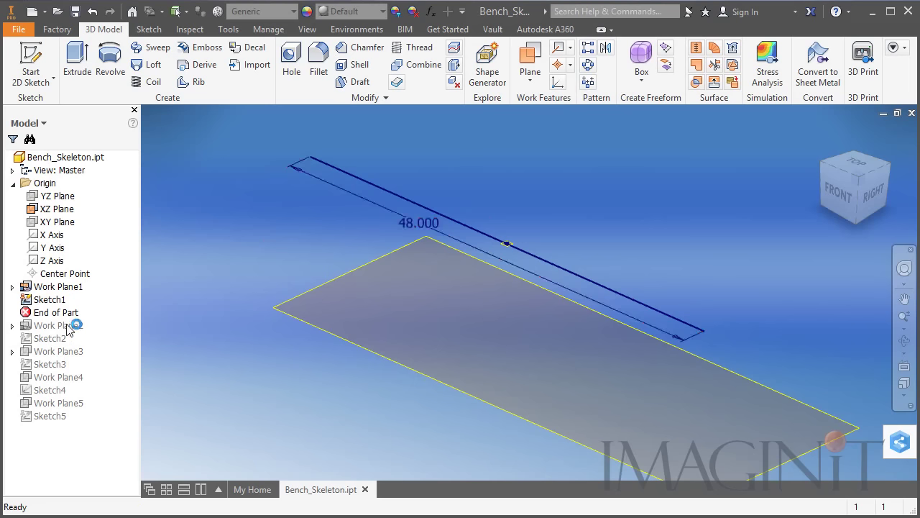
Roll the part history forward to include Work Plane2 and make that plane visible
{"action": "left_click_drag", "start_coordinate": [61, 329], "coordinate": [72, 329]}
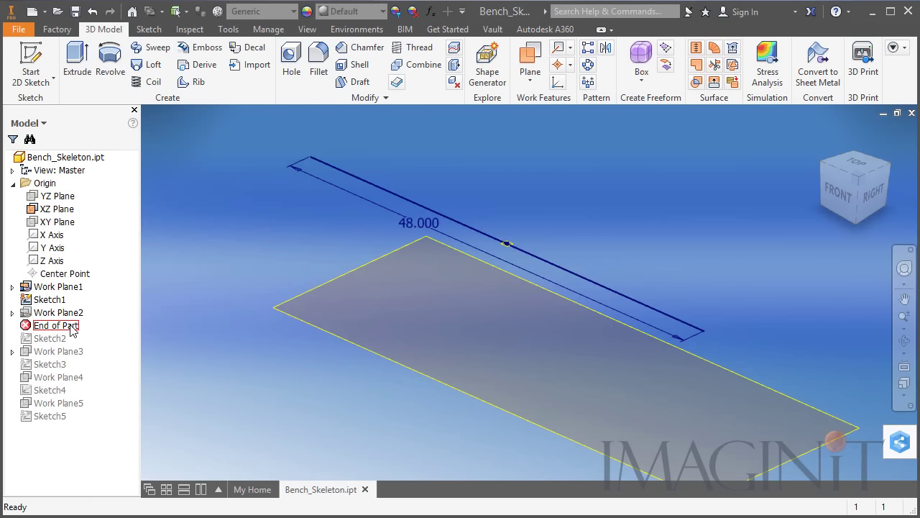
{"action": "right_click", "coordinate": [54, 314]}
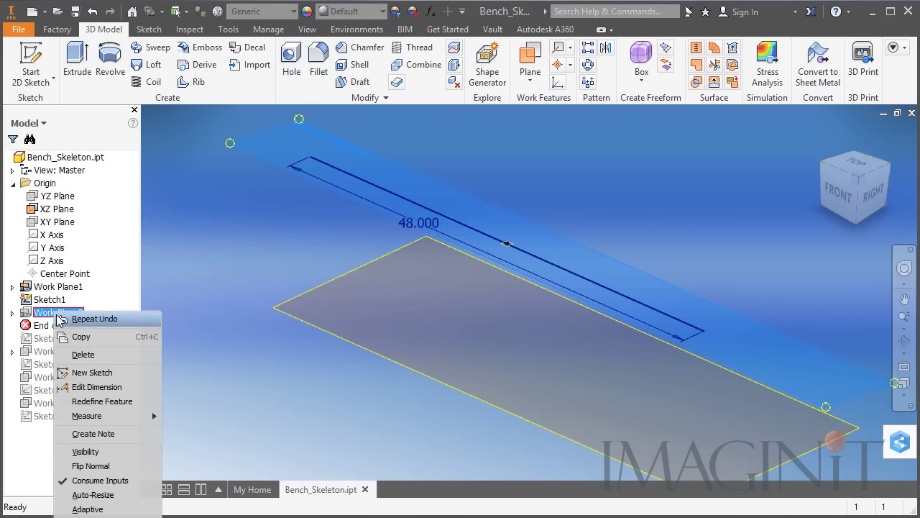
{"action": "left_click", "coordinate": [109, 453]}
View the skeleton from the right side and check the angle of Work Plane2, keeping its value
{"action": "left_click", "coordinate": [873, 192]}
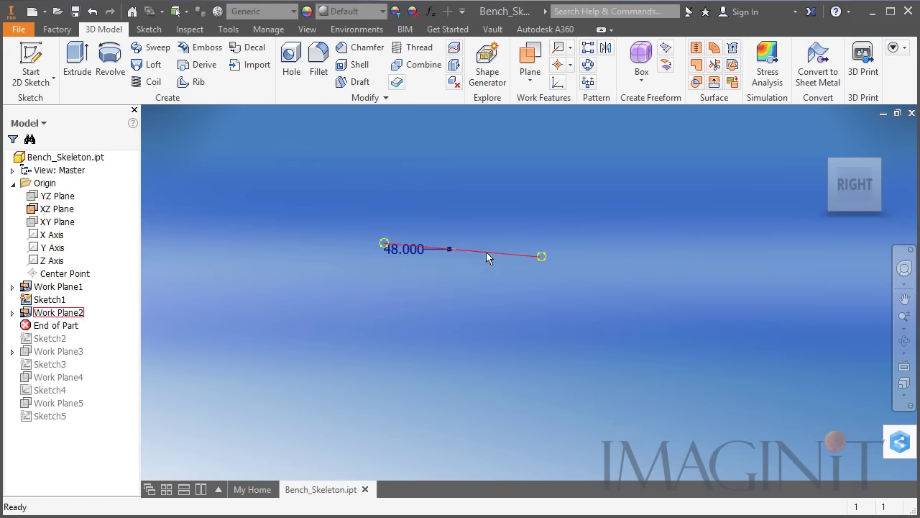
{"action": "double_click", "coordinate": [486, 251]}
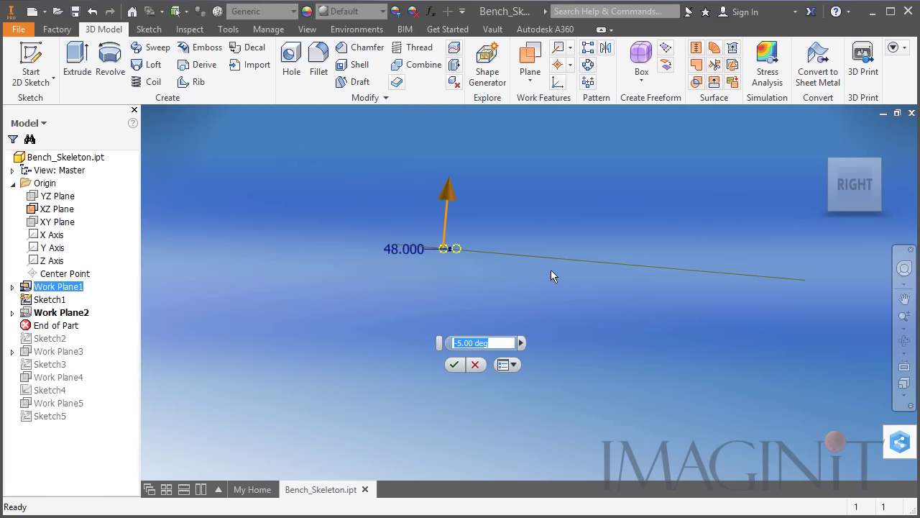
{"action": "left_click", "coordinate": [454, 365]}
{"action": "middle_click_drag", "start_coordinate": [333, 336], "coordinate": [415, 292]}
Roll the part history forward to include Sketch2 and Work Plane3, and make Work Plane3 visible
{"action": "left_click_drag", "start_coordinate": [48, 323], "coordinate": [48, 338]}
{"action": "middle_click_drag", "start_coordinate": [290, 258], "coordinate": [349, 342]}
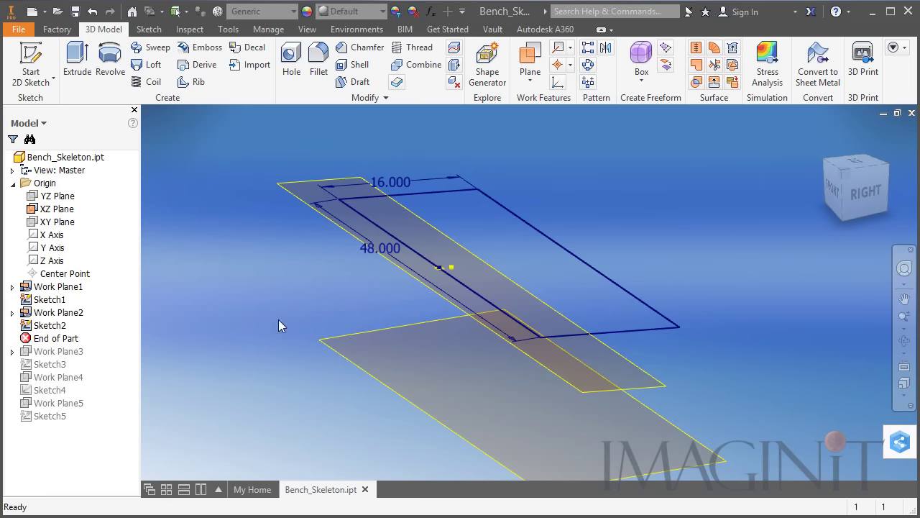
{"action": "left_click_drag", "start_coordinate": [56, 352], "coordinate": [61, 358]}
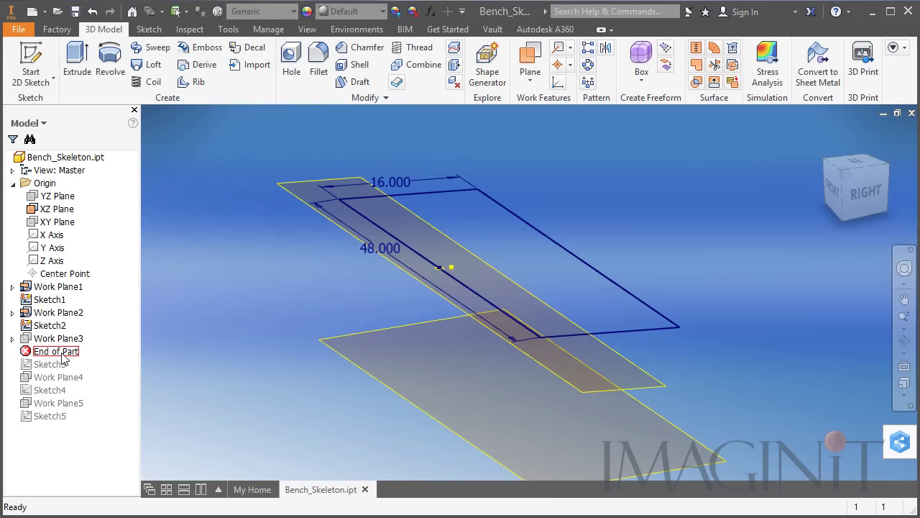
{"action": "right_click", "coordinate": [57, 339]}
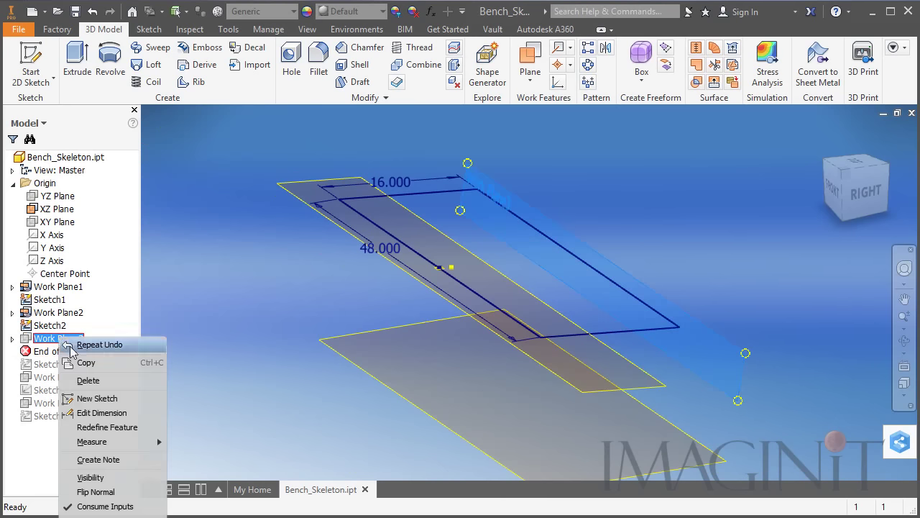
{"action": "left_click", "coordinate": [109, 479]}
View the skeleton from the right side and check the angle of Work Plane3 to Work Plane2, keeping its value
{"action": "left_click", "coordinate": [866, 192]}
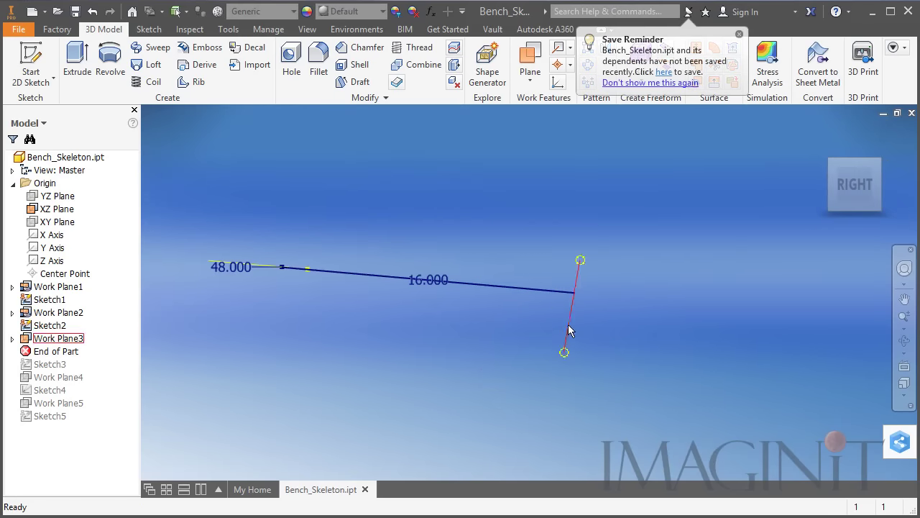
{"action": "double_click", "coordinate": [569, 325]}
{"action": "scroll", "coordinate": [516, 331], "scroll_direction": "up", "scroll_amount": 2}
{"action": "middle_click_drag", "start_coordinate": [515, 330], "coordinate": [511, 260]}
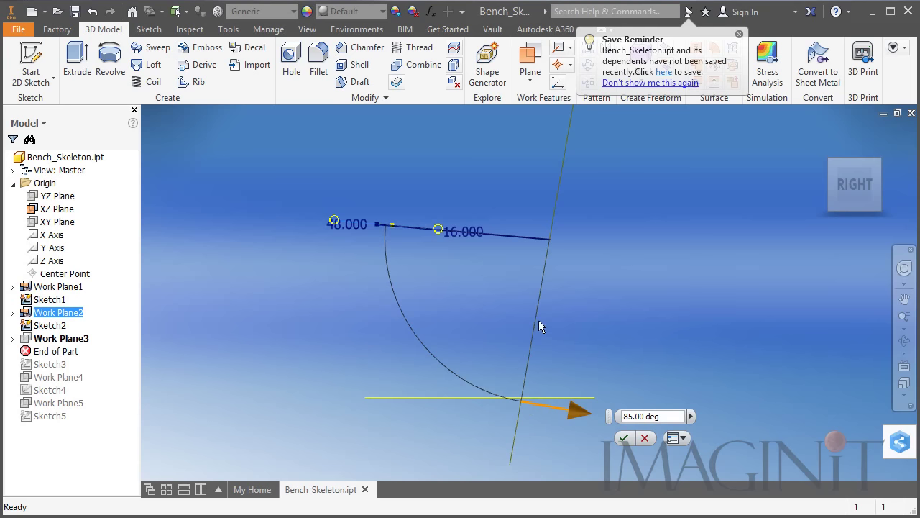
{"action": "left_click", "coordinate": [624, 439]}
{"action": "middle_click_drag", "start_coordinate": [294, 319], "coordinate": [213, 341], "text": "shift"}
Roll the part history forward to include Sketch3 and Work Plane4, and make Work Plane4 visible
{"action": "left_click_drag", "start_coordinate": [36, 355], "coordinate": [36, 365]}
{"action": "mouse_move", "coordinate": [302, 403]}
{"action": "middle_mouse_down", "text": "shift"}
{"action": "mouse_move", "coordinate": [327, 381]}
{"action": "mouse_move", "coordinate": [328, 388]}
{"action": "mouse_move", "coordinate": [450, 237]}
{"action": "middle_mouse_up", "text": "shift"}
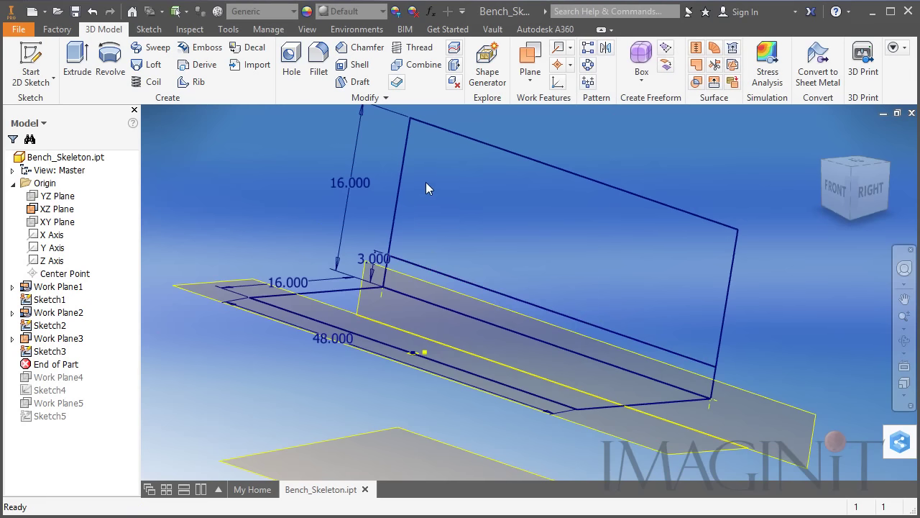
{"action": "middle_click_drag", "start_coordinate": [561, 277], "coordinate": [613, 263]}
{"action": "left_click_drag", "start_coordinate": [51, 368], "coordinate": [54, 382]}
{"action": "right_click", "coordinate": [55, 369]}
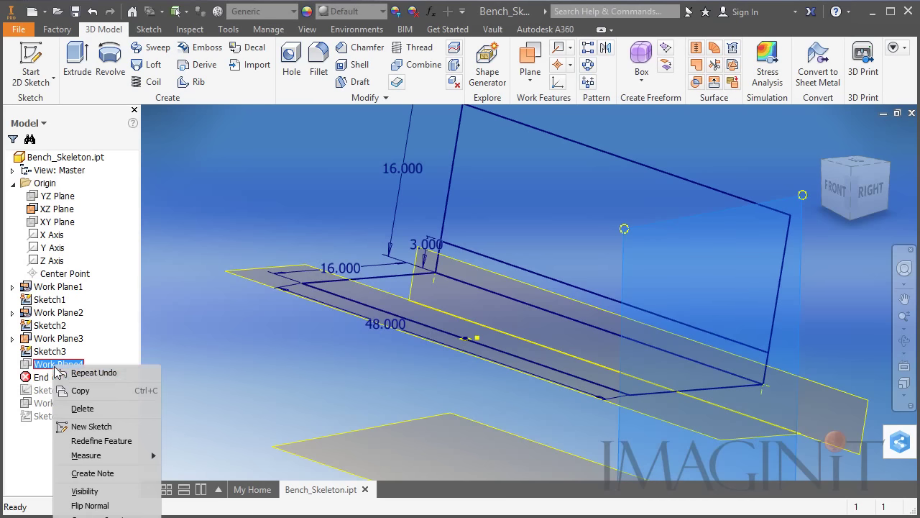
{"action": "left_click", "coordinate": [84, 492]}
Roll the part history forward through Sketch4, Work Plane5 and Sketch5 to review the arm and leg lines at both ends
{"action": "left_click_drag", "start_coordinate": [52, 380], "coordinate": [54, 396]}
{"action": "mouse_move", "coordinate": [324, 384]}
{"action": "middle_mouse_down", "text": "shift"}
{"action": "mouse_move", "coordinate": [499, 339]}
{"action": "mouse_move", "coordinate": [534, 354]}
{"action": "middle_mouse_up", "text": "shift"}
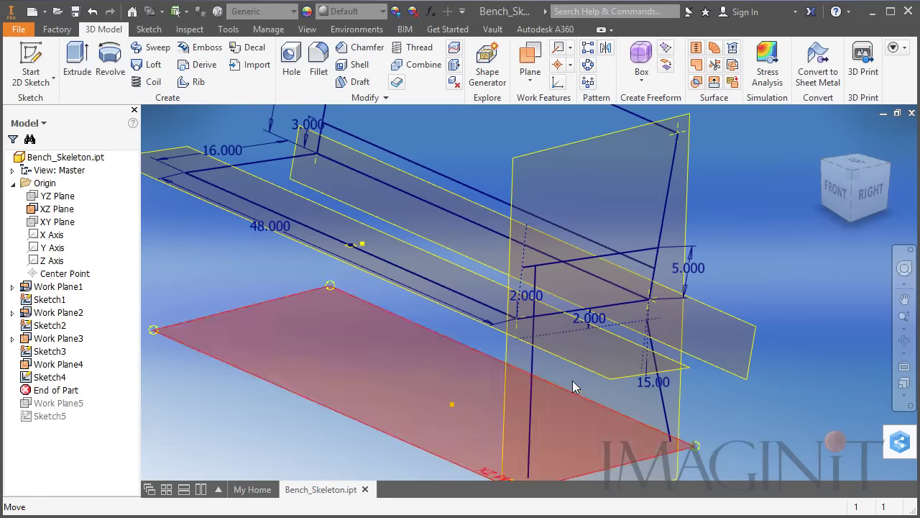
{"action": "middle_click_drag", "start_coordinate": [595, 391], "coordinate": [651, 374]}
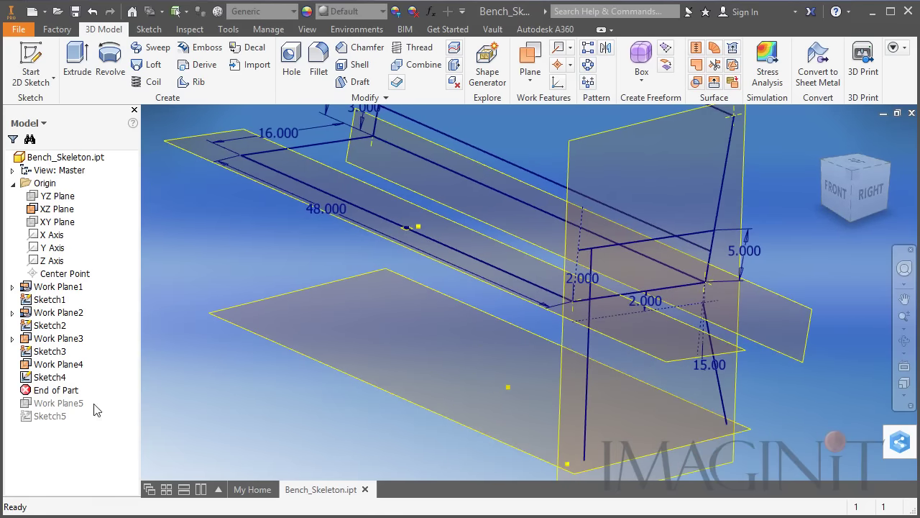
{"action": "left_click_drag", "start_coordinate": [57, 406], "coordinate": [61, 403]}
{"action": "middle_click_drag", "start_coordinate": [238, 356], "coordinate": [408, 364]}
{"action": "left_click_drag", "start_coordinate": [60, 404], "coordinate": [59, 424]}
{"action": "mouse_move", "coordinate": [354, 338]}
{"action": "middle_mouse_down"}
{"action": "mouse_move", "coordinate": [242, 370]}
{"action": "mouse_move", "coordinate": [456, 349]}
{"action": "mouse_move", "coordinate": [367, 315]}
{"action": "mouse_move", "coordinate": [345, 360]}
{"action": "mouse_move", "coordinate": [294, 361]}
{"action": "mouse_move", "coordinate": [294, 372]}
{"action": "mouse_move", "coordinate": [313, 347]}
{"action": "mouse_move", "coordinate": [307, 359]}
{"action": "mouse_move", "coordinate": [314, 370]}
{"action": "mouse_move", "coordinate": [304, 376]}
{"action": "middle_mouse_up"}
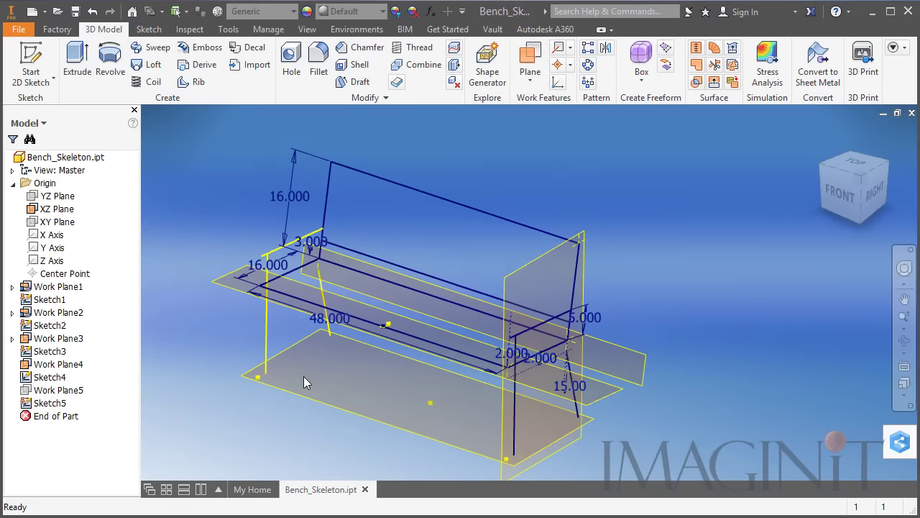
Close Bench_Skeleton.ipt without saving its changes and create a new assembly
{"action": "left_click", "coordinate": [912, 113]}
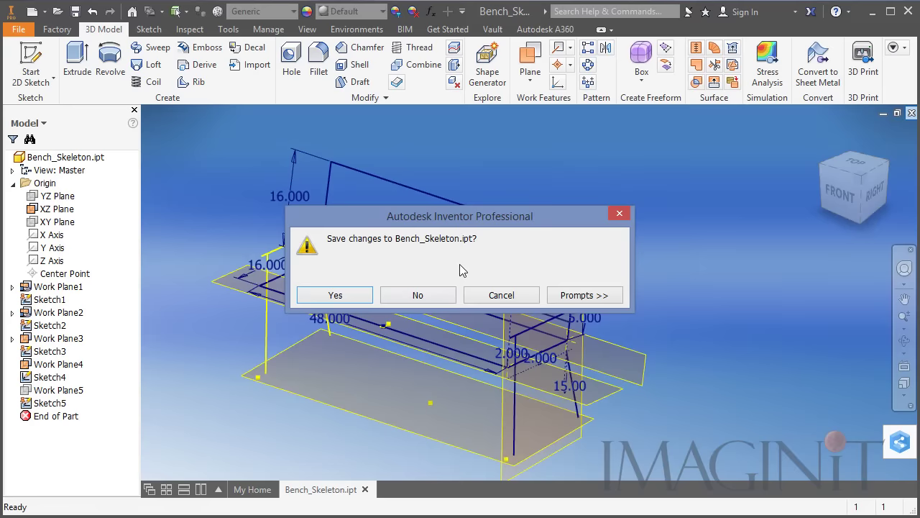
{"action": "left_click", "coordinate": [424, 295]}
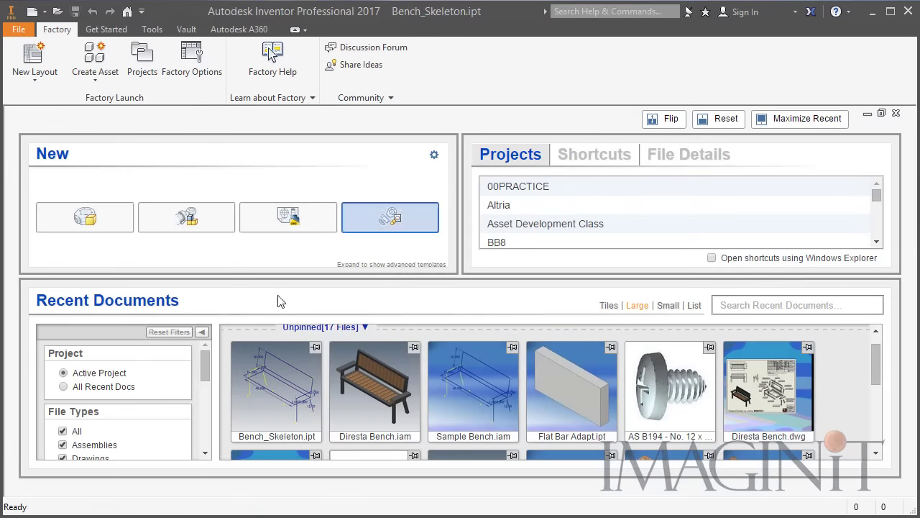
{"action": "left_click", "coordinate": [32, 12]}
{"action": "double_click", "coordinate": [411, 266]}
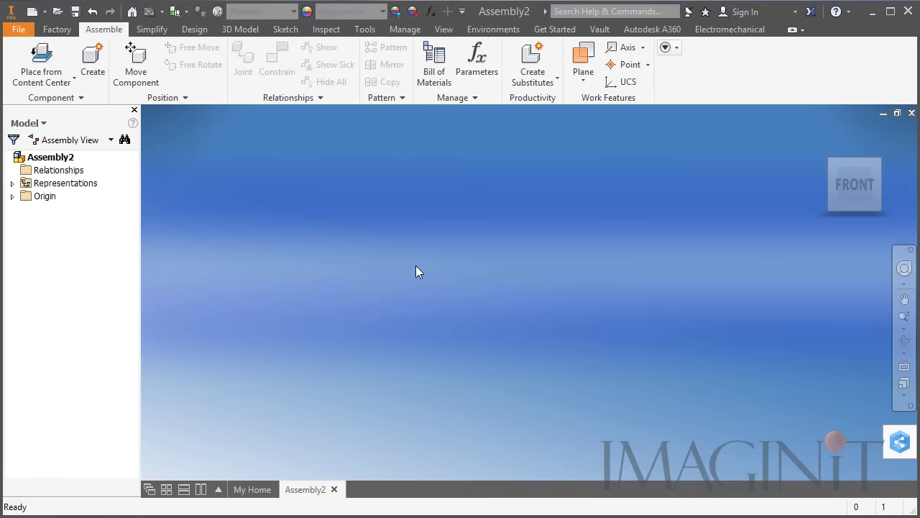
Place a single instance of Bench_Skeleton.ipt in the new assembly
{"action": "left_click", "coordinate": [56, 88]}
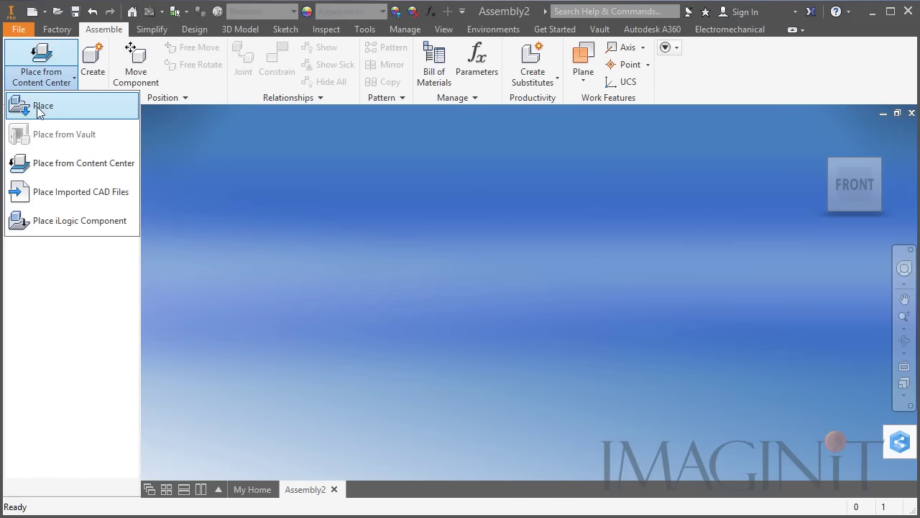
{"action": "left_click", "coordinate": [38, 134]}
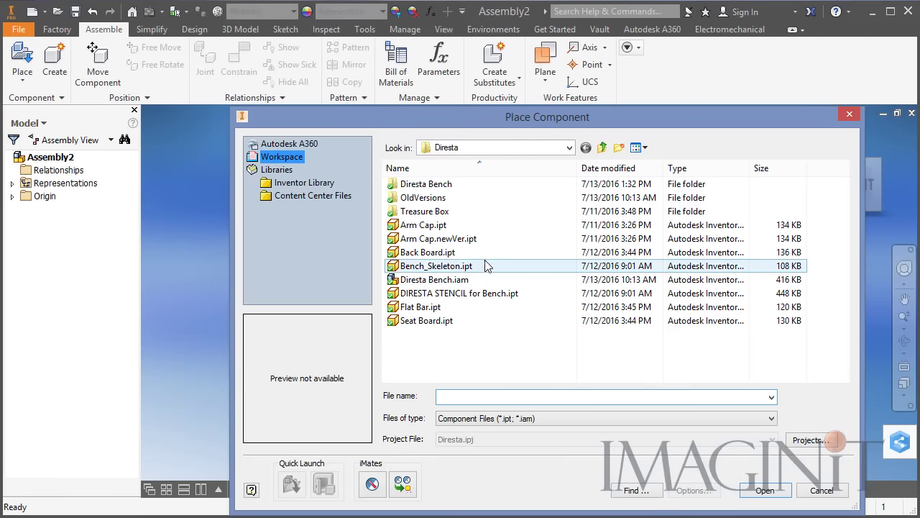
{"action": "left_click", "coordinate": [438, 268]}
{"action": "left_click", "coordinate": [765, 492]}
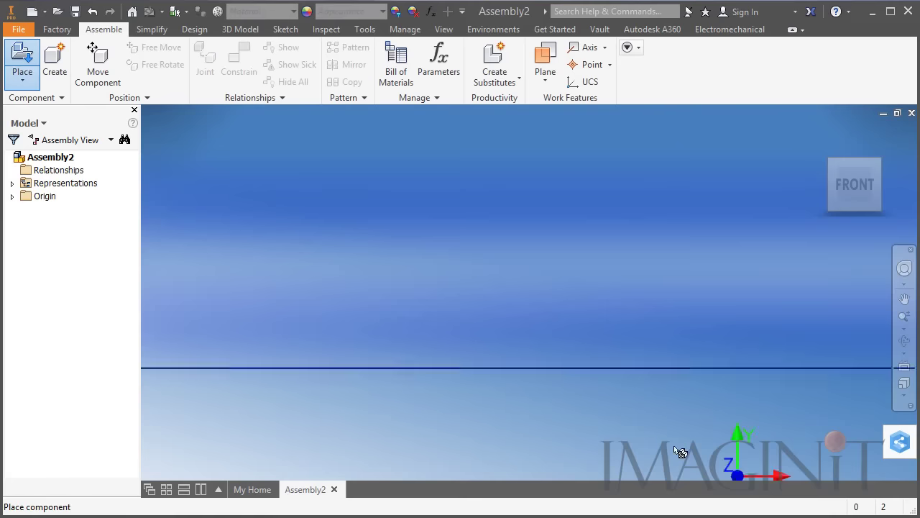
{"action": "right_click", "coordinate": [472, 253]}
{"action": "left_click", "coordinate": [535, 276]}
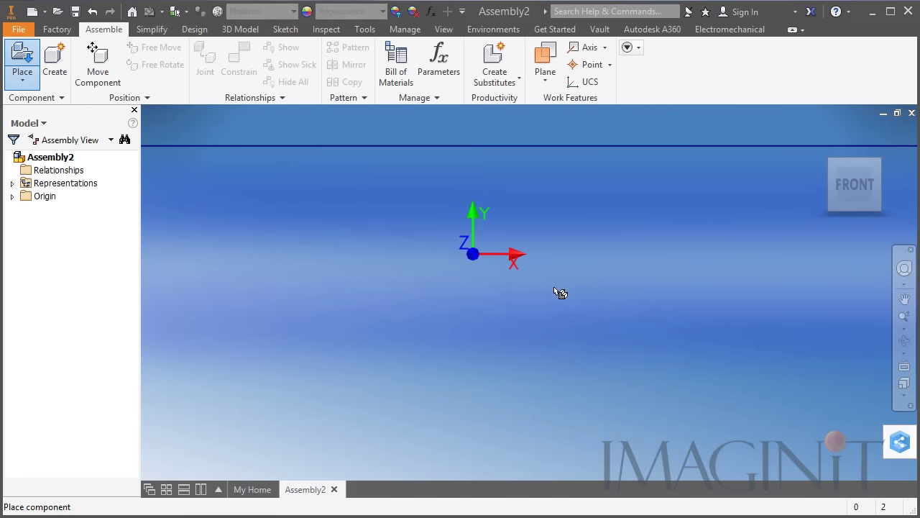
{"action": "left_click", "coordinate": [342, 238]}
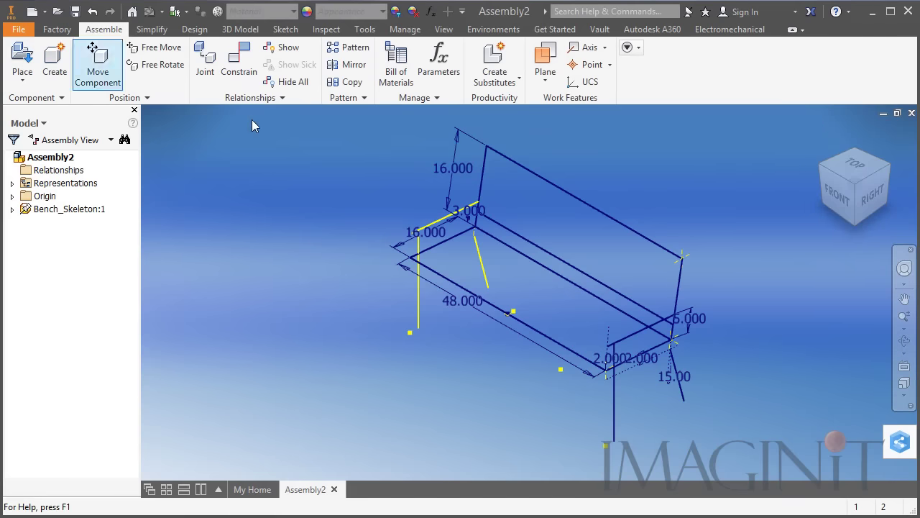
Save the assembly as Sample Bench.iam in the Diresta Bench folder, replacing the existing file
{"action": "left_click", "coordinate": [75, 12]}
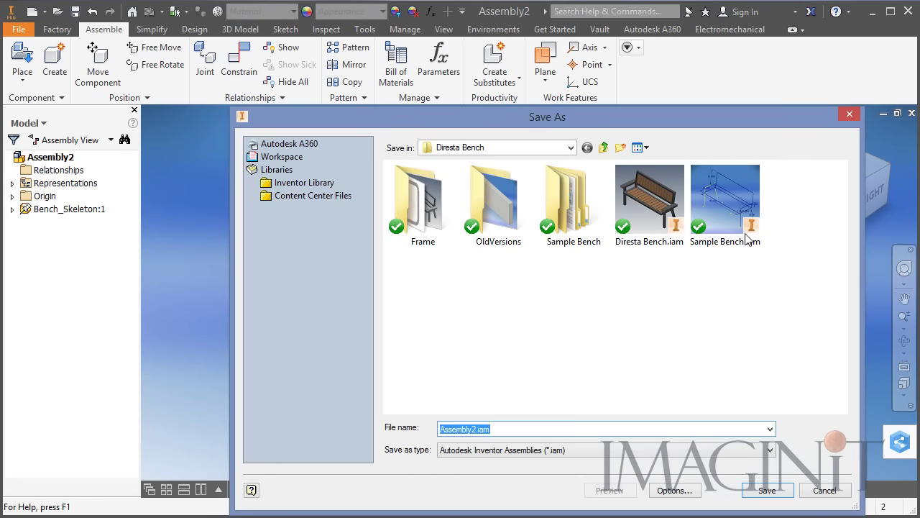
{"action": "left_click", "coordinate": [727, 234]}
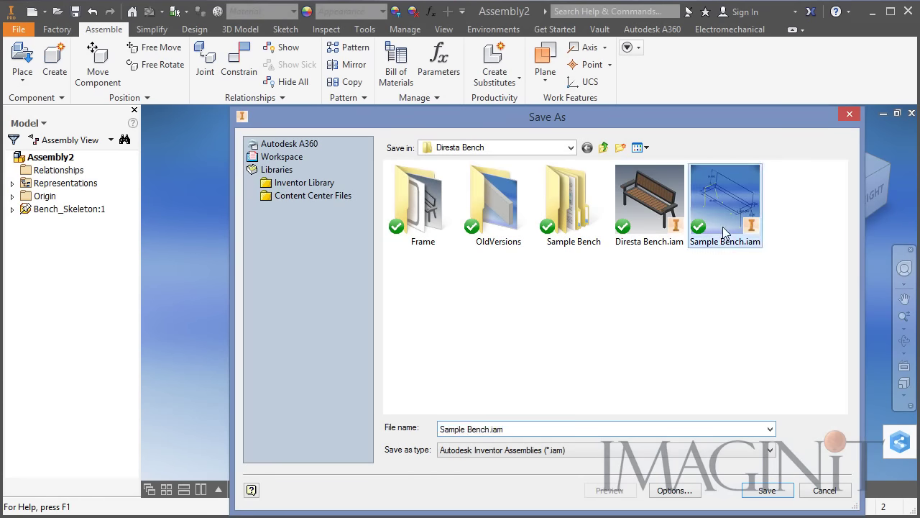
{"action": "left_click", "coordinate": [768, 490]}
{"action": "left_click", "coordinate": [658, 339]}
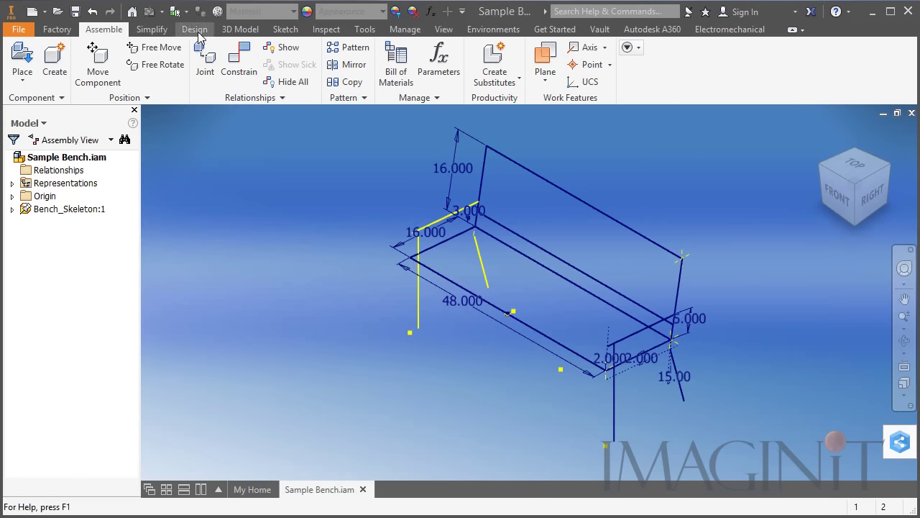
Set up a frame member insertion with the ANSI AISC (Square) tube family in size 2 x 2 x 1/8
{"action": "left_click", "coordinate": [189, 31]}
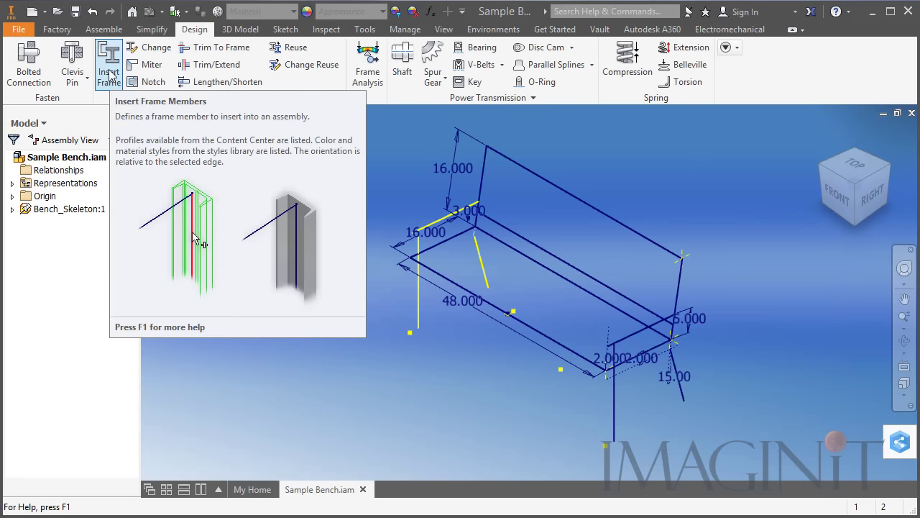
{"action": "left_click", "coordinate": [110, 76]}
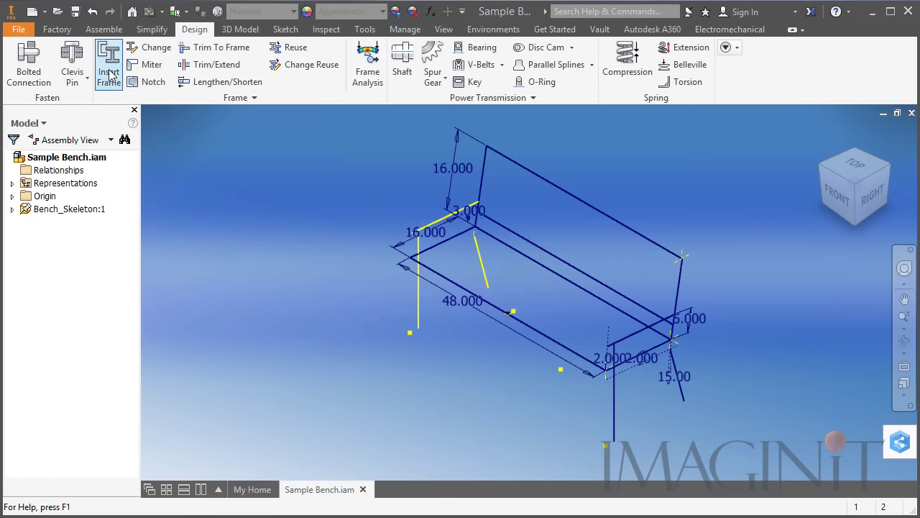
{"action": "left_click_drag", "start_coordinate": [202, 72], "coordinate": [131, 65]}
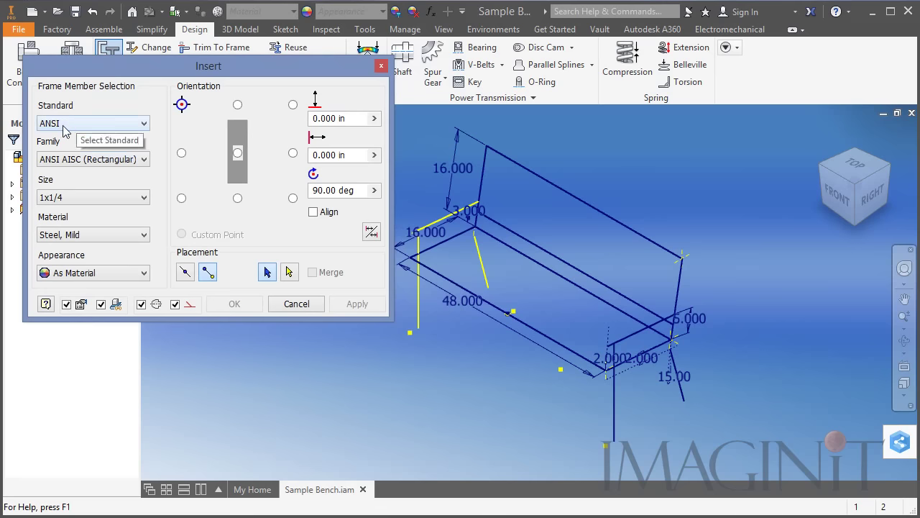
{"action": "left_click", "coordinate": [80, 167]}
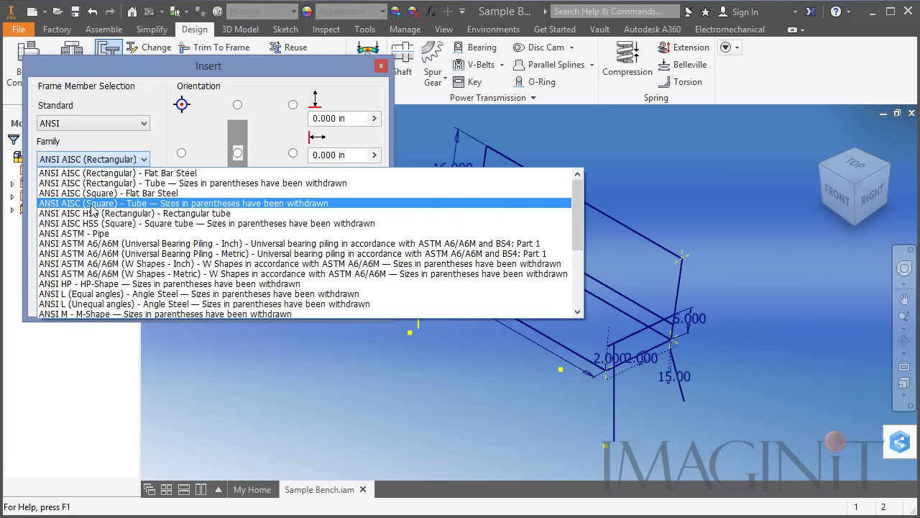
{"action": "left_click", "coordinate": [119, 204]}
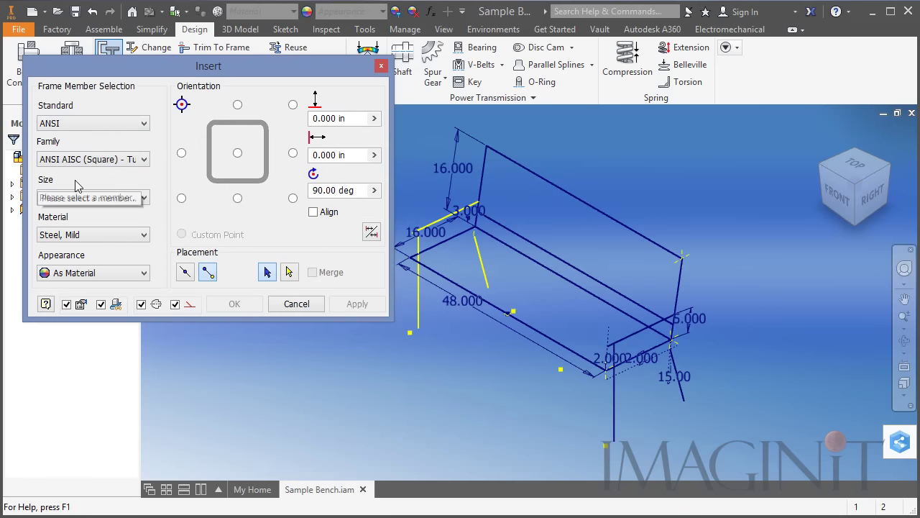
{"action": "left_click", "coordinate": [85, 198]}
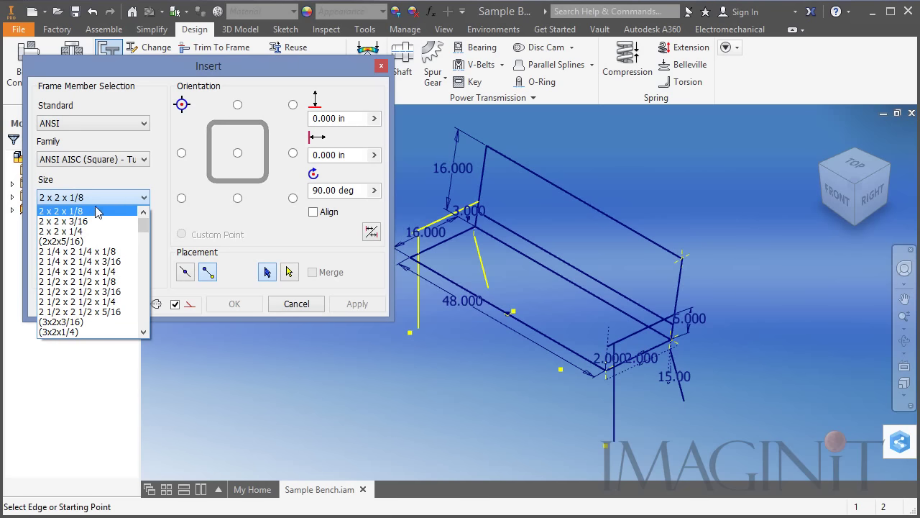
{"action": "left_click", "coordinate": [67, 213]}
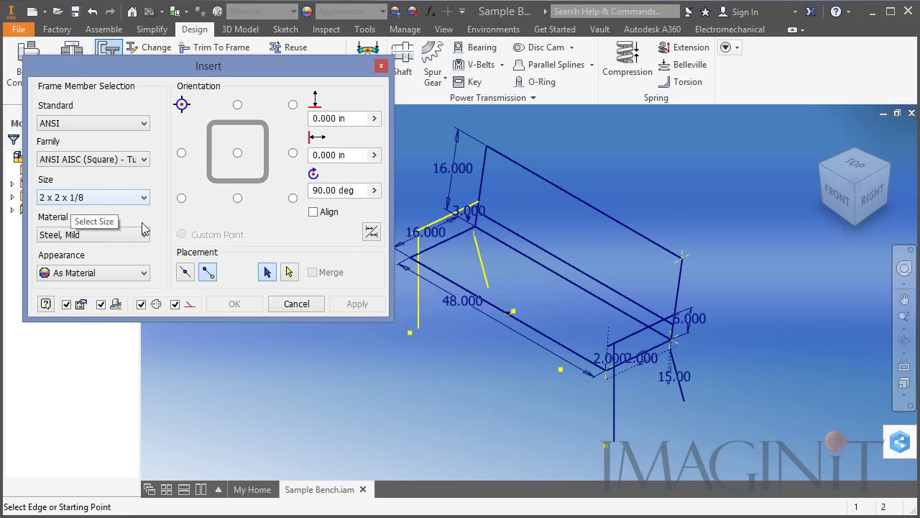
Place the square tube members by edge on the four lines of the seat rectangle
{"action": "middle_click_drag", "start_coordinate": [499, 249], "coordinate": [599, 235]}
{"action": "scroll", "coordinate": [599, 233], "scroll_direction": "up", "scroll_amount": 4}
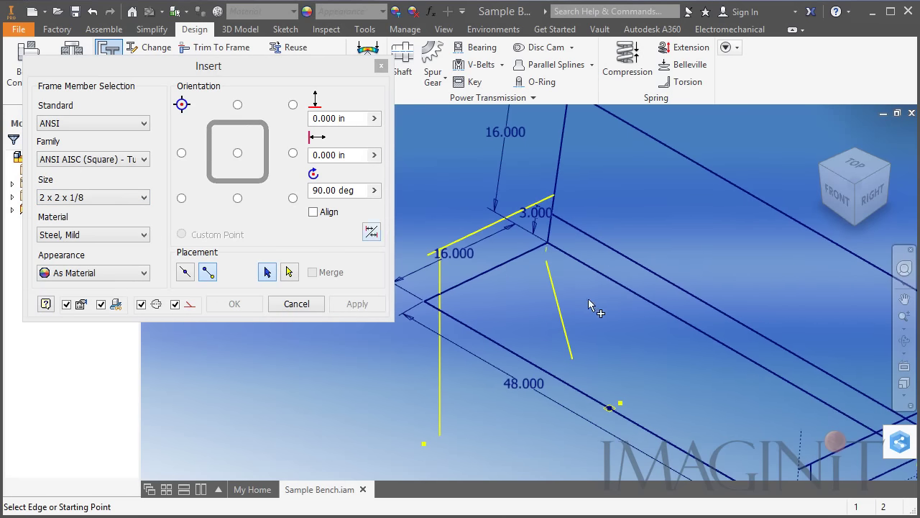
{"action": "left_click", "coordinate": [184, 271]}
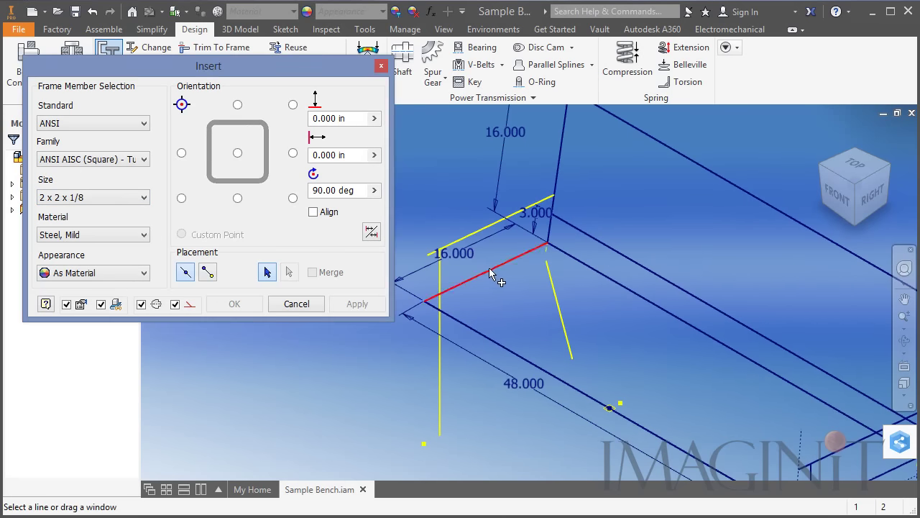
{"action": "left_click", "coordinate": [501, 279]}
{"action": "middle_click_drag", "start_coordinate": [548, 363], "coordinate": [528, 301]}
{"action": "left_click", "coordinate": [533, 315]}
{"action": "left_click", "coordinate": [816, 436]}
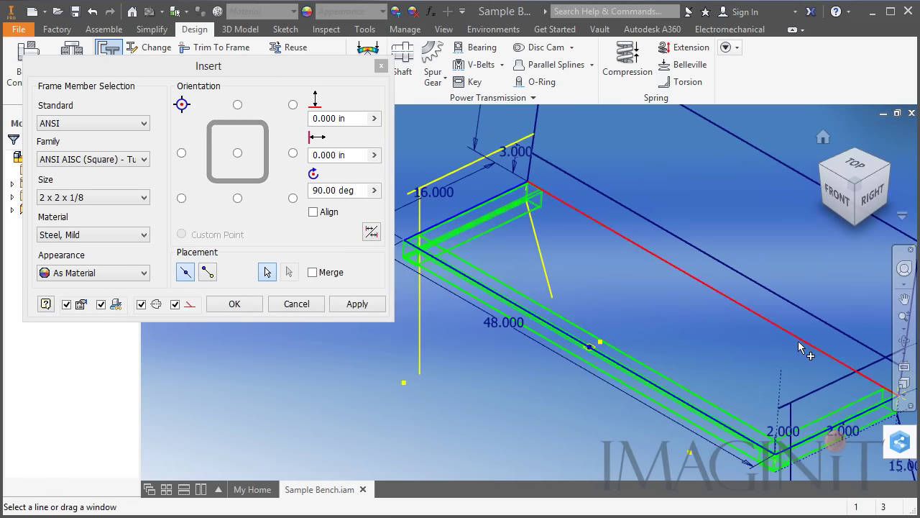
{"action": "left_click", "coordinate": [800, 342]}
Try the centre and lower-left alignment points for the tube profile and restore the upper-left one
{"action": "middle_click_drag", "start_coordinate": [652, 317], "coordinate": [654, 294]}
{"action": "middle_click_drag", "start_coordinate": [503, 388], "coordinate": [584, 384], "text": "shift"}
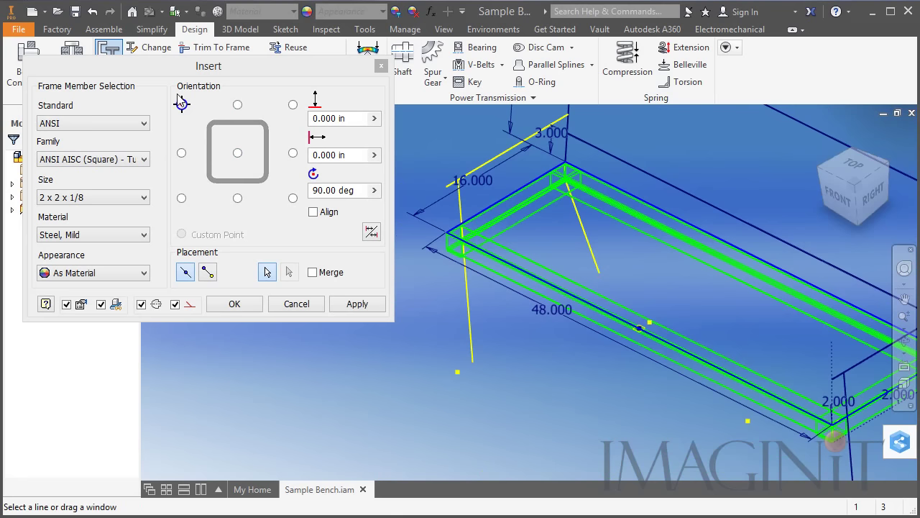
{"action": "left_click", "coordinate": [238, 152]}
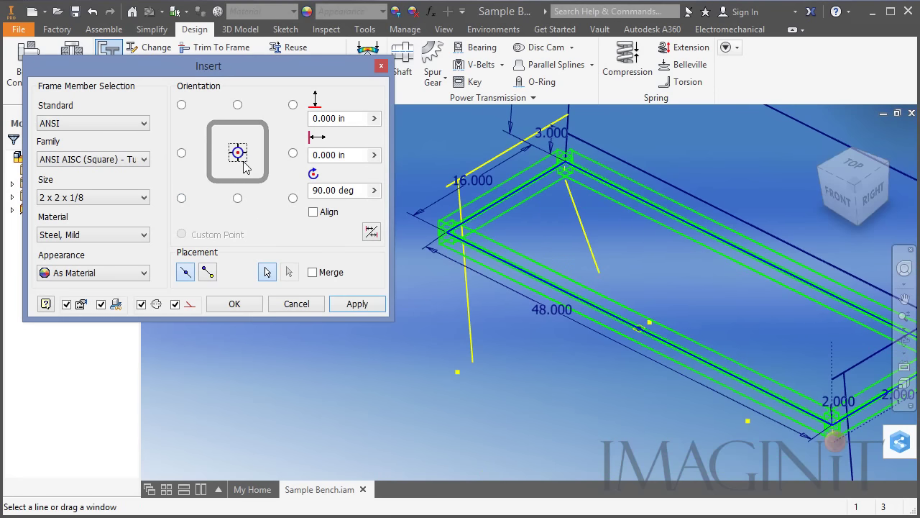
{"action": "mouse_move", "coordinate": [539, 368]}
{"action": "middle_mouse_down", "text": "shift"}
{"action": "mouse_move", "coordinate": [579, 331]}
{"action": "mouse_move", "coordinate": [635, 355]}
{"action": "mouse_move", "coordinate": [623, 343]}
{"action": "mouse_move", "coordinate": [553, 360]}
{"action": "mouse_move", "coordinate": [550, 343]}
{"action": "mouse_move", "coordinate": [539, 345]}
{"action": "mouse_move", "coordinate": [546, 364]}
{"action": "middle_mouse_up", "text": "shift"}
{"action": "left_click", "coordinate": [182, 198]}
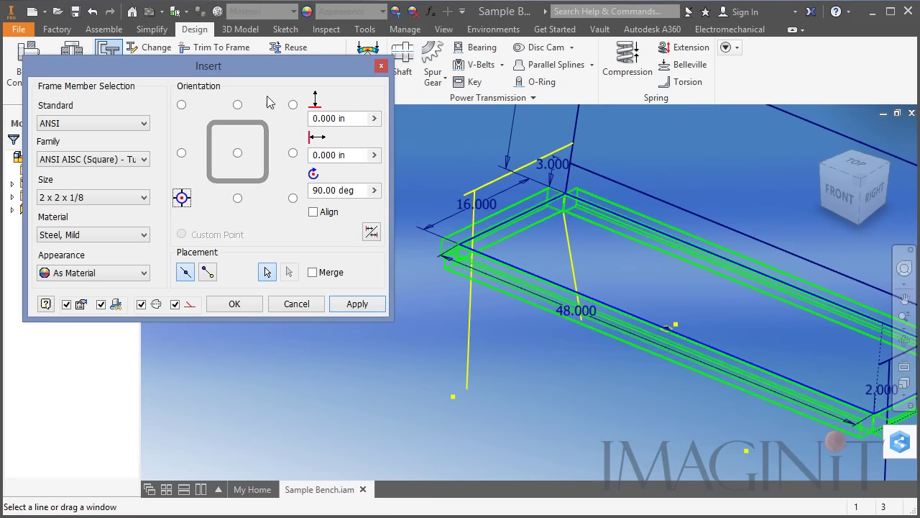
{"action": "left_click", "coordinate": [183, 105]}
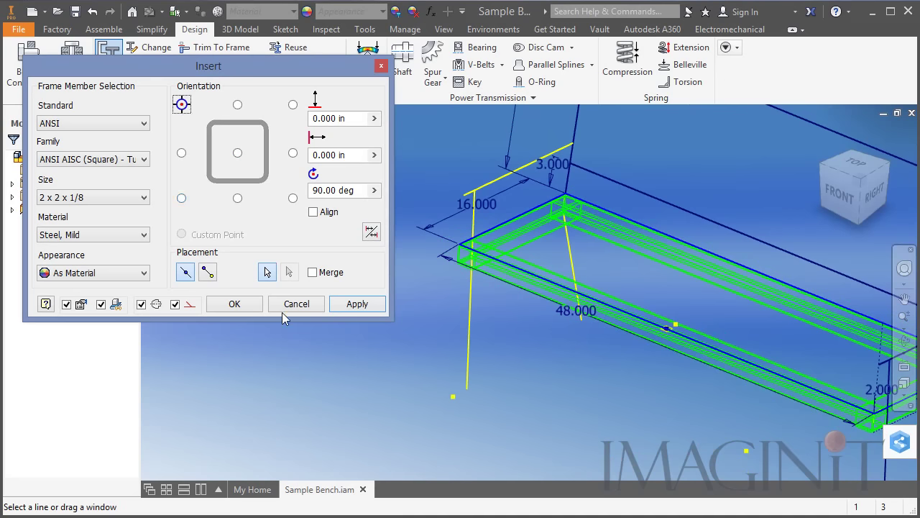
Create the seat frame as Frame0001.iam with Skeleton0001.ipt, accepting the proposed locations and member names
{"action": "left_click", "coordinate": [234, 304]}
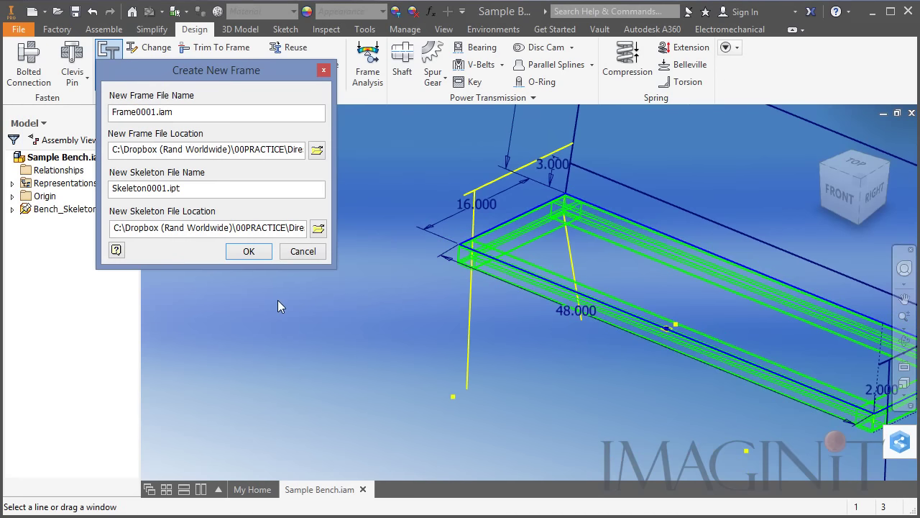
{"action": "left_click", "coordinate": [250, 253]}
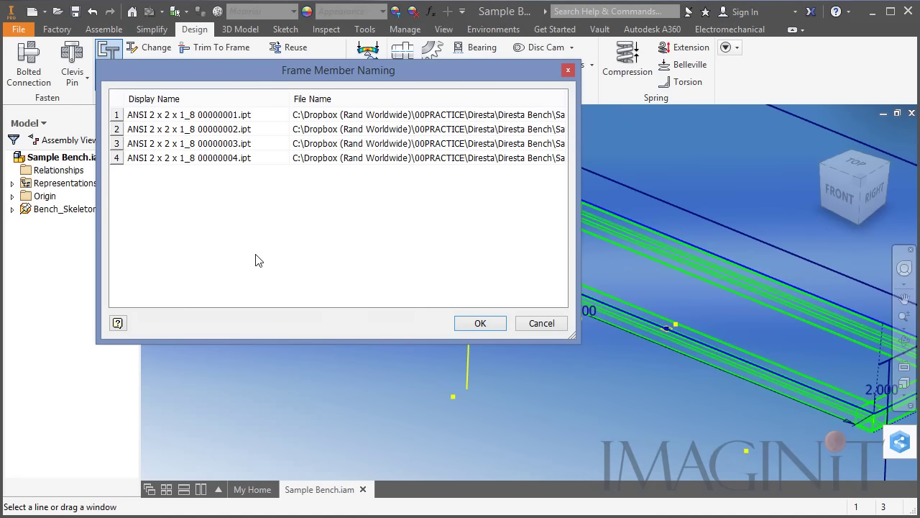
{"action": "left_click", "coordinate": [480, 324]}
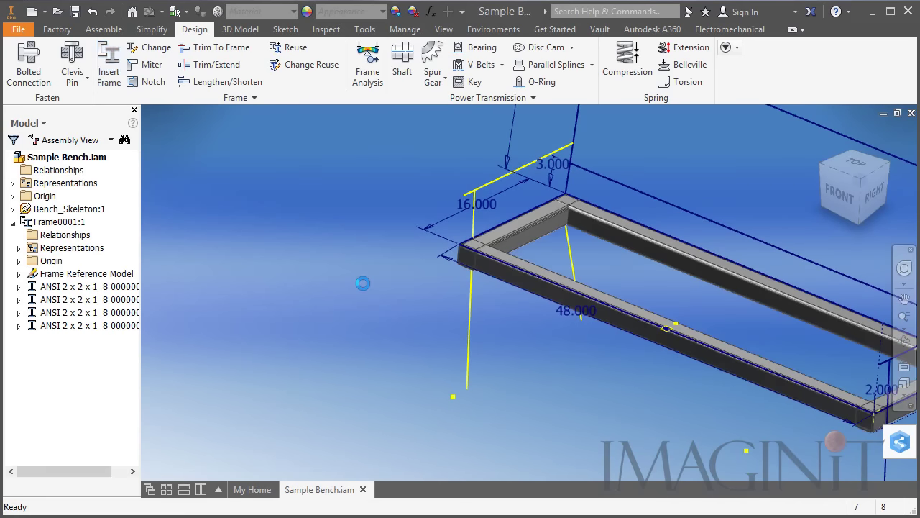
Miter the front and rear corners at the left end of the seat frame with a 0.000 in gap
{"action": "middle_click_drag", "start_coordinate": [441, 322], "coordinate": [314, 329]}
{"action": "middle_click_drag", "start_coordinate": [402, 336], "coordinate": [442, 350], "text": "shift"}
{"action": "scroll", "coordinate": [360, 268], "scroll_direction": "up", "scroll_amount": 3}
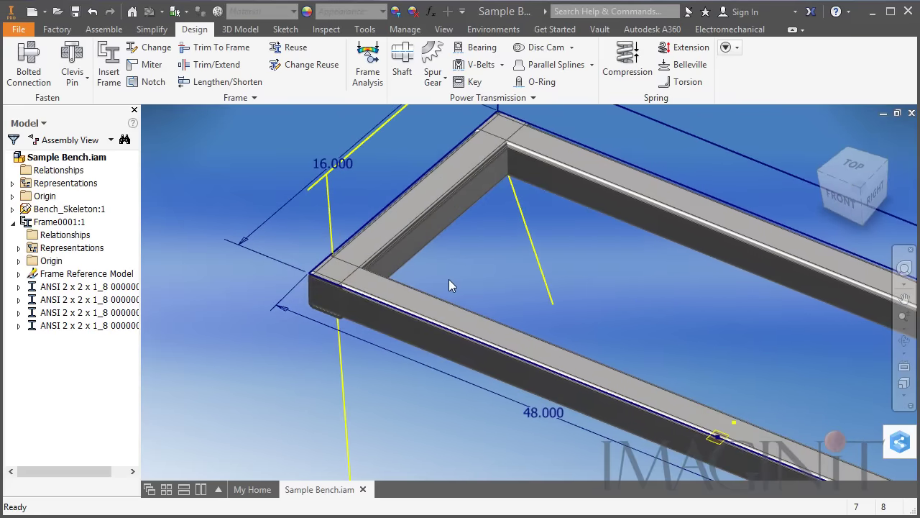
{"action": "left_click", "coordinate": [149, 65]}
{"action": "middle_click_drag", "start_coordinate": [517, 280], "coordinate": [561, 262]}
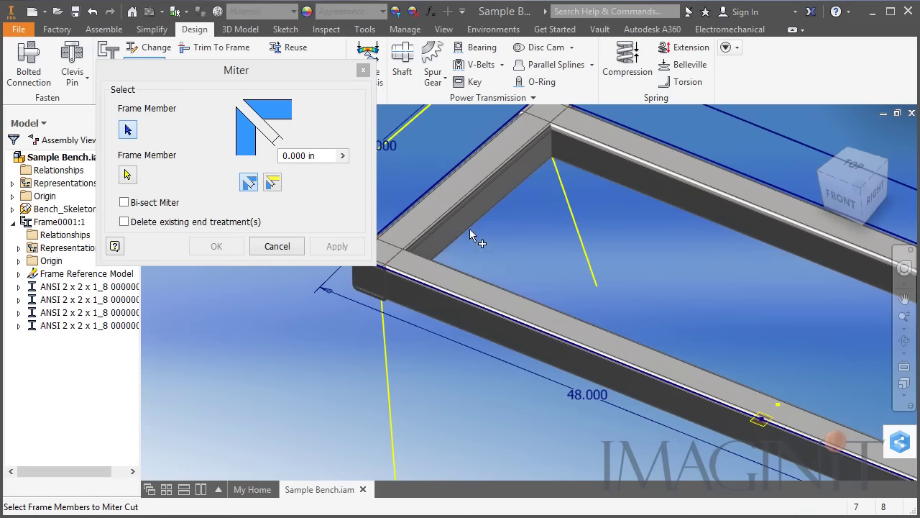
{"action": "left_click", "coordinate": [443, 223]}
{"action": "left_click", "coordinate": [448, 282]}
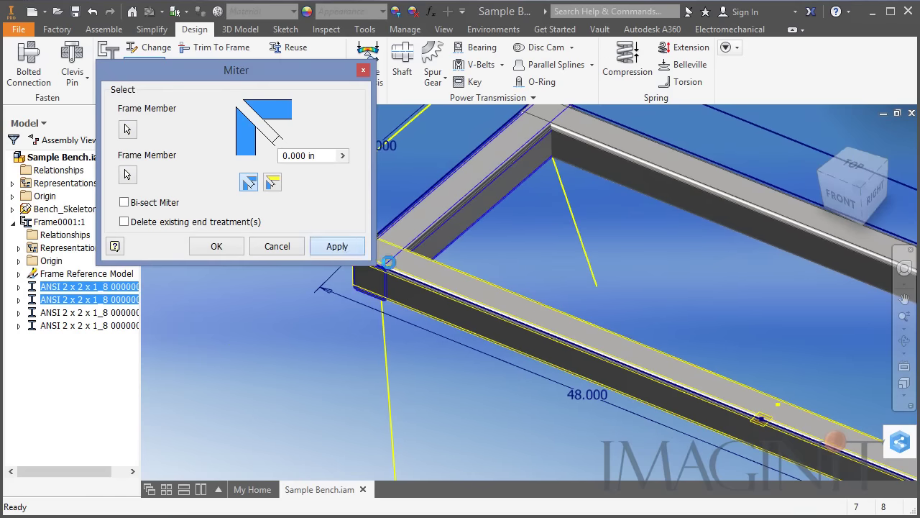
{"action": "left_click", "coordinate": [338, 246]}
{"action": "middle_click_drag", "start_coordinate": [547, 233], "coordinate": [482, 300]}
{"action": "left_click", "coordinate": [482, 301]}
{"action": "left_click", "coordinate": [588, 264]}
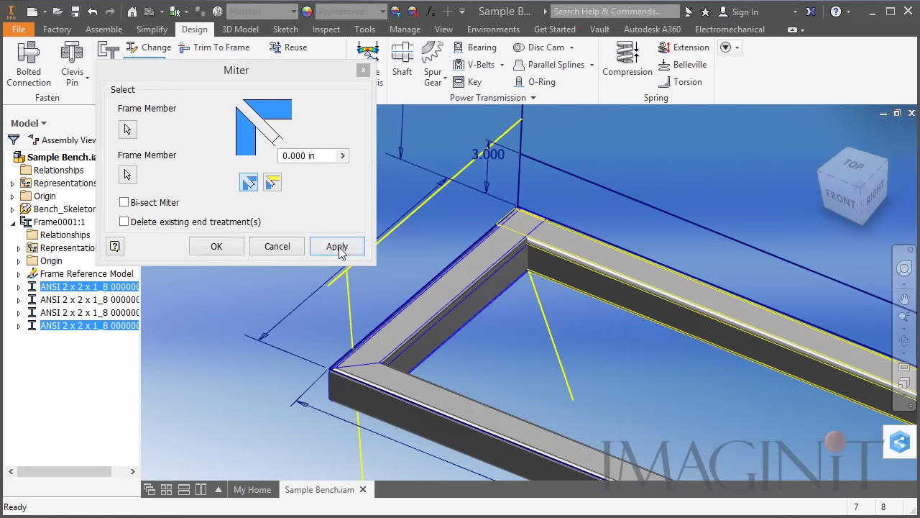
{"action": "left_click", "coordinate": [339, 245]}
Miter the front and rear corners at the right end of the seat frame with a 0.000 in gap
{"action": "middle_click_drag", "start_coordinate": [711, 394], "coordinate": [565, 227]}
{"action": "left_click", "coordinate": [749, 389]}
{"action": "left_click", "coordinate": [853, 374]}
{"action": "left_click", "coordinate": [332, 247]}
{"action": "middle_click_drag", "start_coordinate": [592, 295], "coordinate": [271, 322]}
{"action": "left_click", "coordinate": [559, 250]}
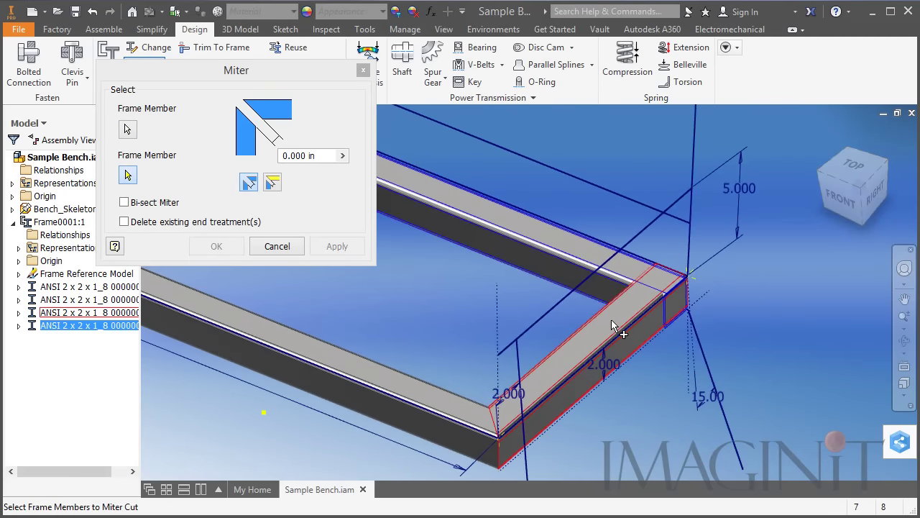
{"action": "left_click", "coordinate": [611, 325]}
{"action": "left_click", "coordinate": [216, 246]}
{"action": "middle_click_drag", "start_coordinate": [360, 281], "coordinate": [494, 303]}
{"action": "scroll", "coordinate": [494, 303], "scroll_direction": "up", "scroll_amount": 3}
{"action": "middle_click_drag", "start_coordinate": [420, 292], "coordinate": [490, 323]}
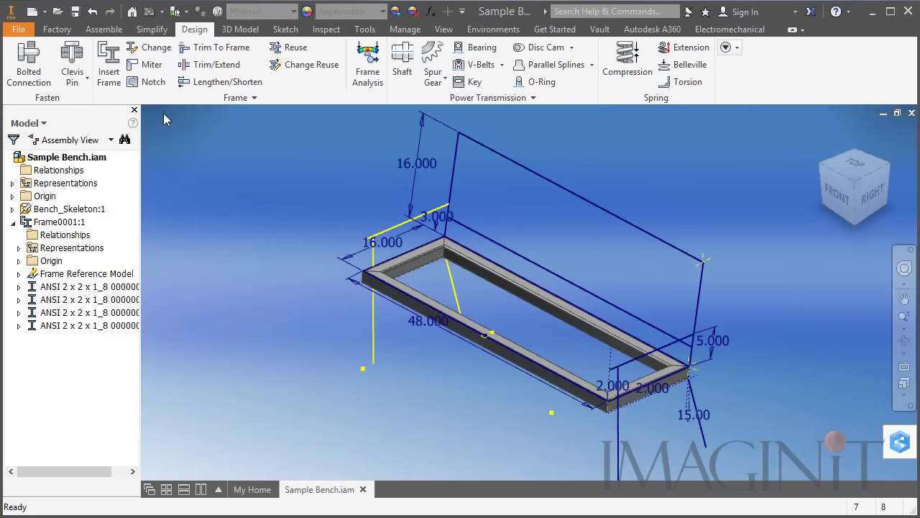
{"action": "left_click", "coordinate": [109, 66]}
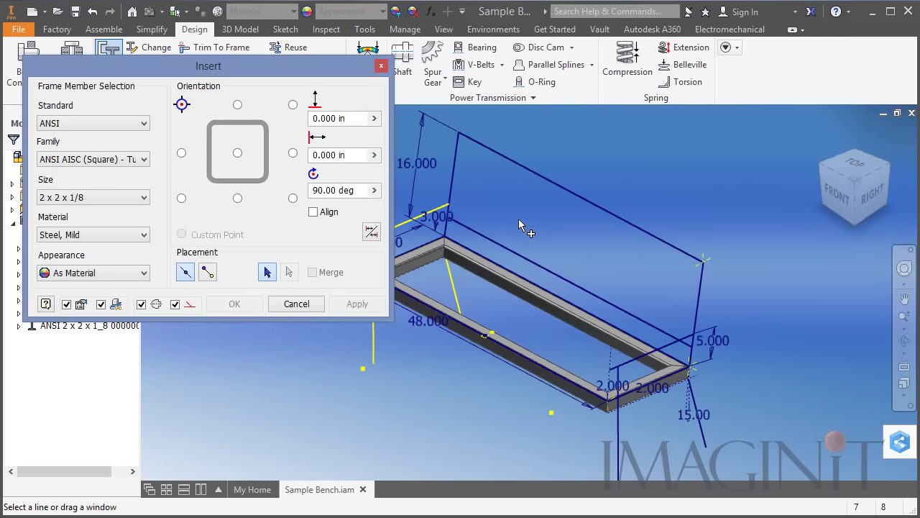
{"action": "scroll", "coordinate": [559, 232], "scroll_direction": "down", "scroll_amount": 4}
{"action": "scroll", "coordinate": [535, 234], "scroll_direction": "up", "scroll_amount": 3}
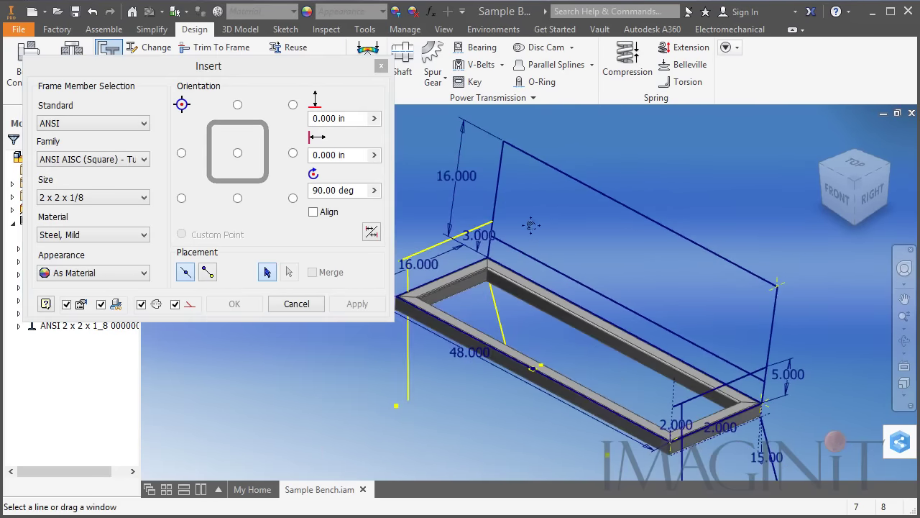
{"action": "left_click", "coordinate": [486, 199]}
{"action": "left_click", "coordinate": [759, 342]}
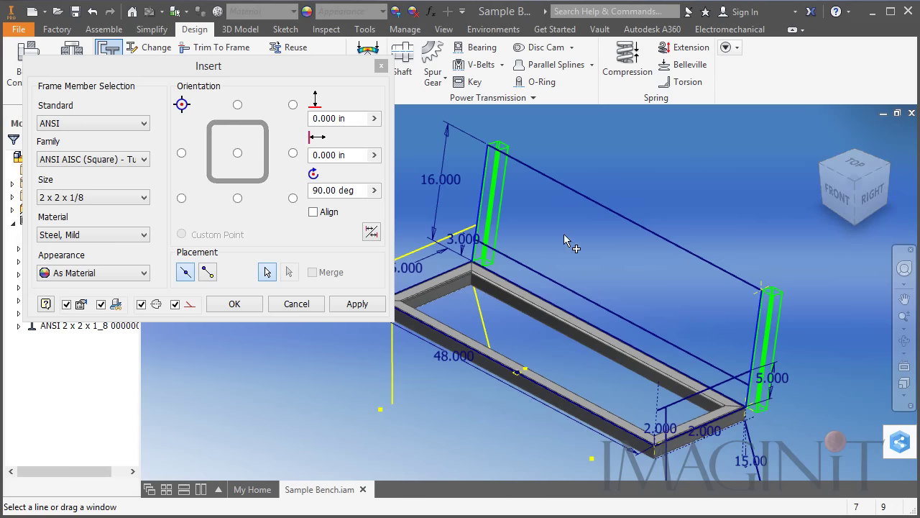
{"action": "left_click", "coordinate": [296, 303]}
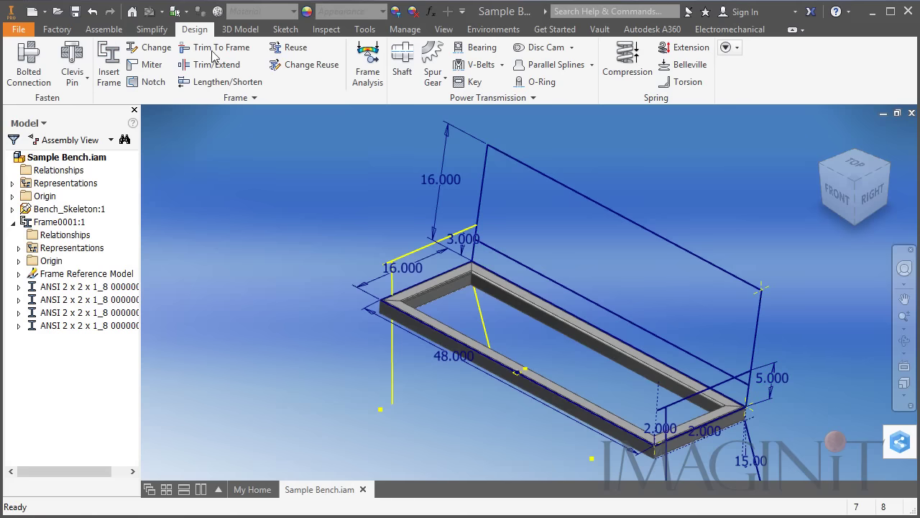
Insert a 2 x 2 x 1/8 square tube on the skeleton's left backrest line, aligned to the profile's upper-right point
{"action": "left_click", "coordinate": [483, 205]}
{"action": "scroll", "coordinate": [557, 233], "scroll_direction": "up", "scroll_amount": 3}
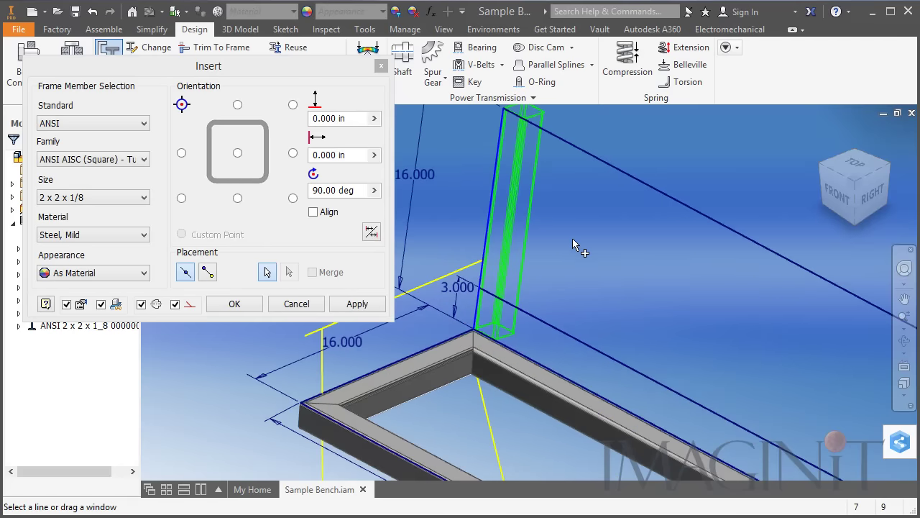
{"action": "middle_click_drag", "start_coordinate": [561, 235], "coordinate": [620, 284]}
{"action": "left_click", "coordinate": [182, 199]}
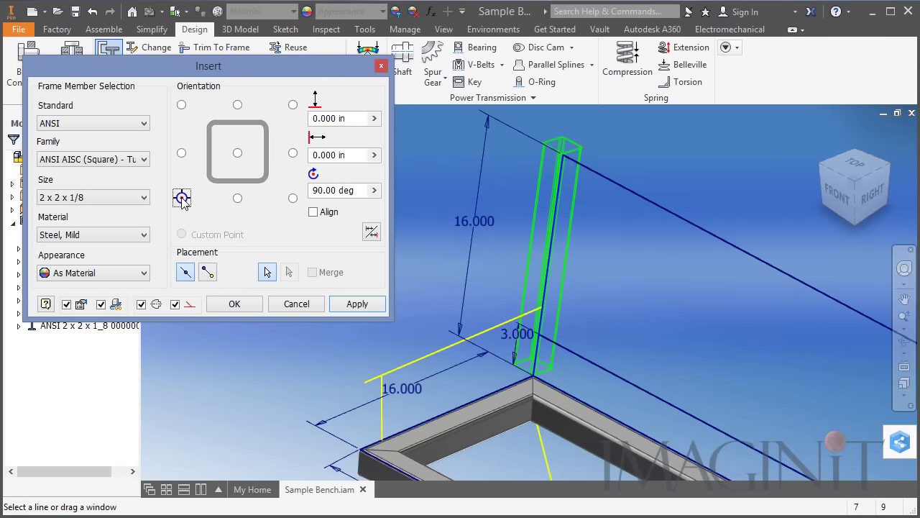
{"action": "left_click", "coordinate": [293, 105]}
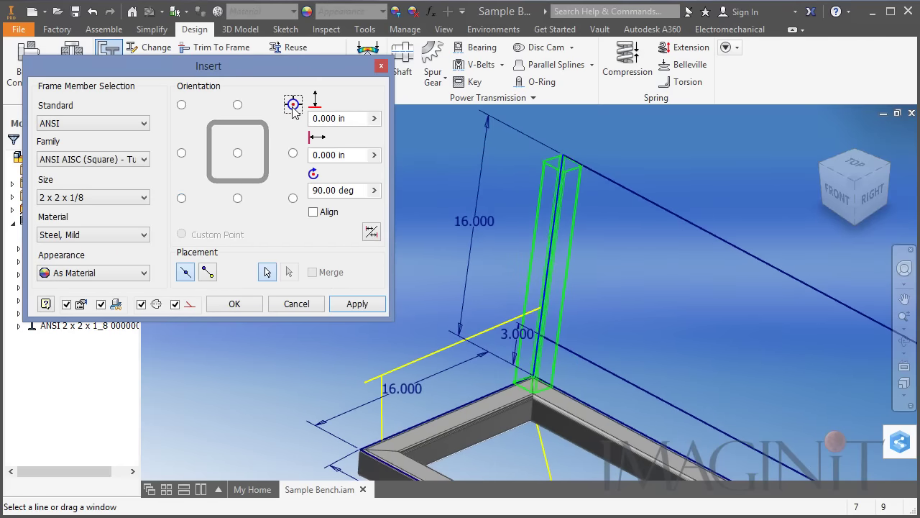
{"action": "mouse_move", "coordinate": [545, 347]}
{"action": "middle_mouse_down", "text": "shift"}
{"action": "mouse_move", "coordinate": [627, 348]}
{"action": "mouse_move", "coordinate": [553, 331]}
{"action": "mouse_move", "coordinate": [656, 351]}
{"action": "mouse_move", "coordinate": [557, 273]}
{"action": "mouse_move", "coordinate": [549, 299]}
{"action": "middle_mouse_up", "text": "shift"}
{"action": "scroll", "coordinate": [573, 294], "scroll_direction": "up", "scroll_amount": 3}
{"action": "left_click", "coordinate": [353, 308]}
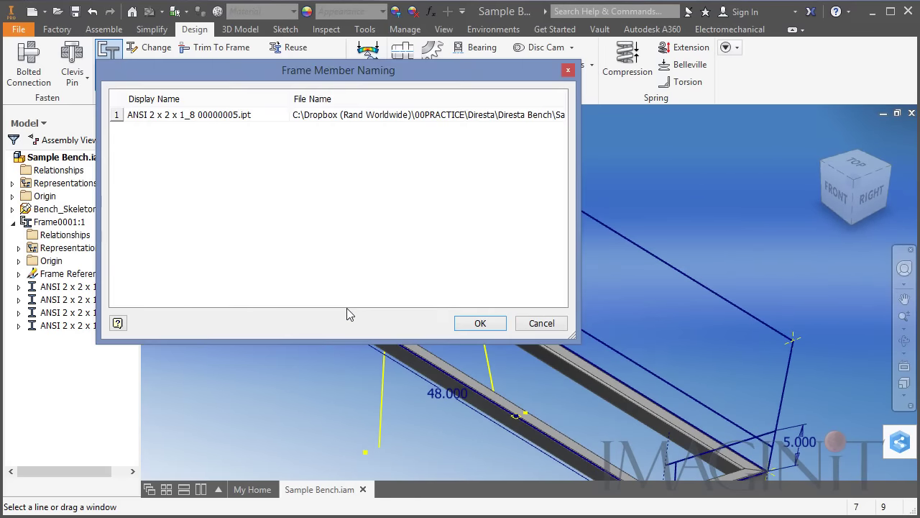
{"action": "left_click", "coordinate": [480, 323]}
Insert a matching square tube on the skeleton's right backrest line, aligned to the profile's lower-right point
{"action": "middle_click_drag", "start_coordinate": [769, 394], "coordinate": [718, 344]}
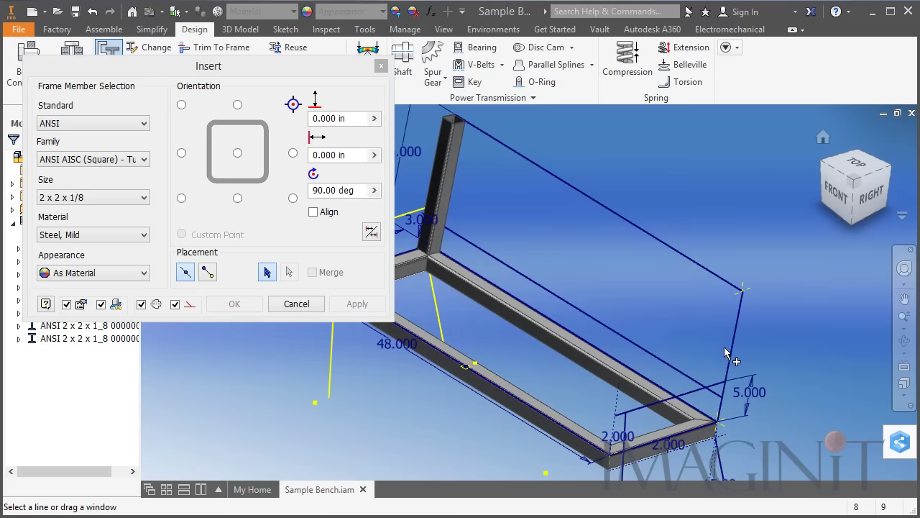
{"action": "left_click", "coordinate": [730, 350]}
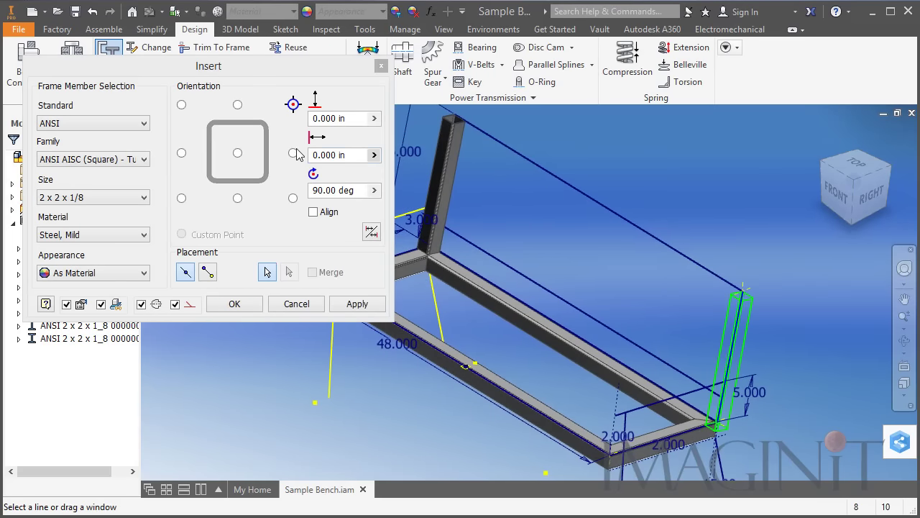
{"action": "left_click", "coordinate": [181, 104]}
{"action": "left_click", "coordinate": [293, 104]}
{"action": "left_click", "coordinate": [293, 198]}
{"action": "mouse_move", "coordinate": [648, 340]}
{"action": "middle_mouse_down", "text": "shift"}
{"action": "mouse_move", "coordinate": [604, 324]}
{"action": "mouse_move", "coordinate": [637, 343]}
{"action": "middle_mouse_up", "text": "shift"}
{"action": "left_click", "coordinate": [348, 303]}
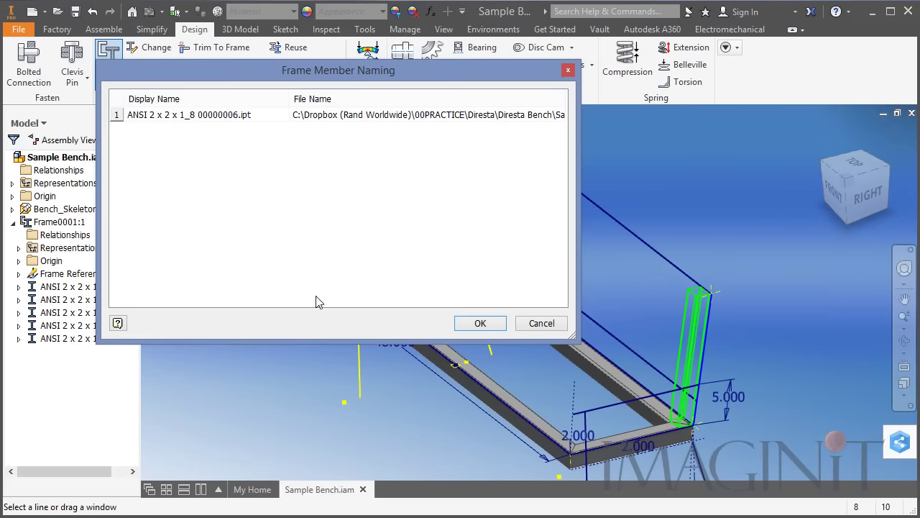
{"action": "left_click", "coordinate": [480, 322]}
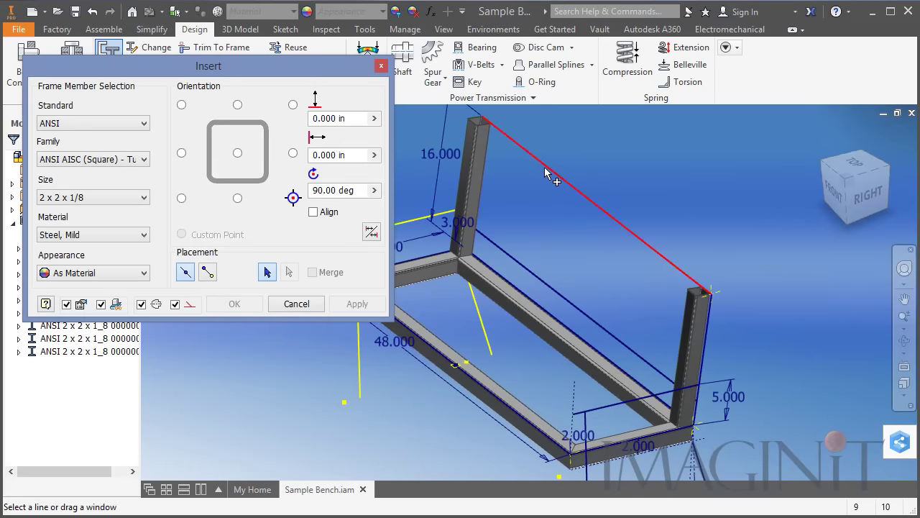
Insert a square-tube top rail along the upper backrest line, aligned to the profile's lower-left point
{"action": "left_click", "coordinate": [545, 168]}
{"action": "mouse_move", "coordinate": [532, 180]}
{"action": "middle_mouse_down"}
{"action": "mouse_move", "coordinate": [515, 247]}
{"action": "mouse_move", "coordinate": [575, 233]}
{"action": "middle_mouse_up"}
{"action": "left_click", "coordinate": [293, 104]}
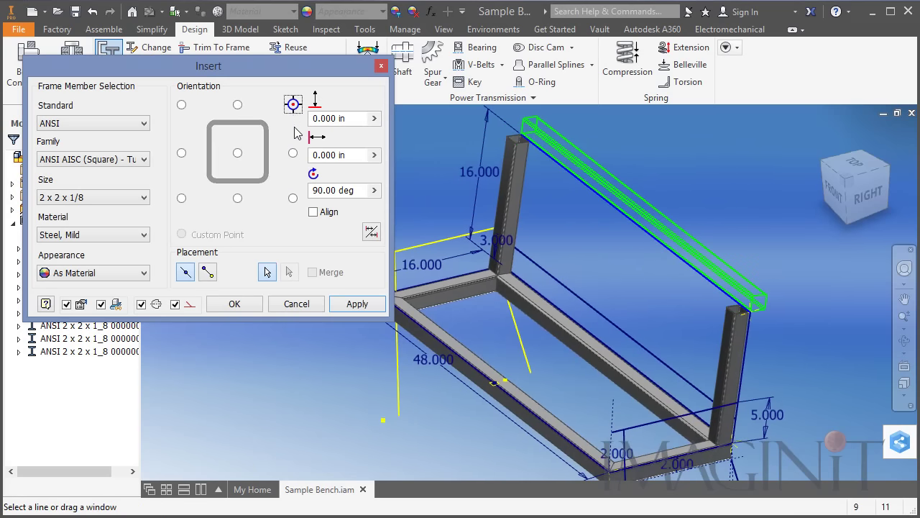
{"action": "left_click", "coordinate": [182, 198]}
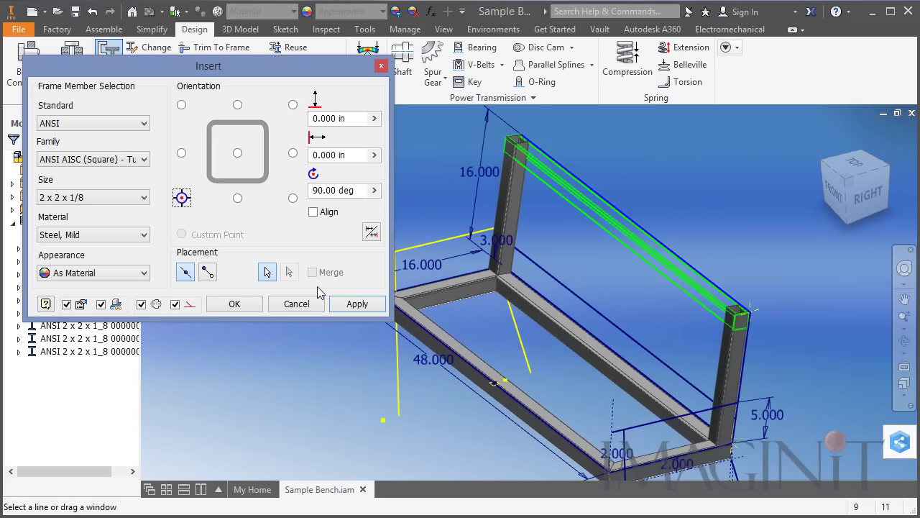
{"action": "left_click", "coordinate": [358, 304]}
{"action": "left_click", "coordinate": [479, 320]}
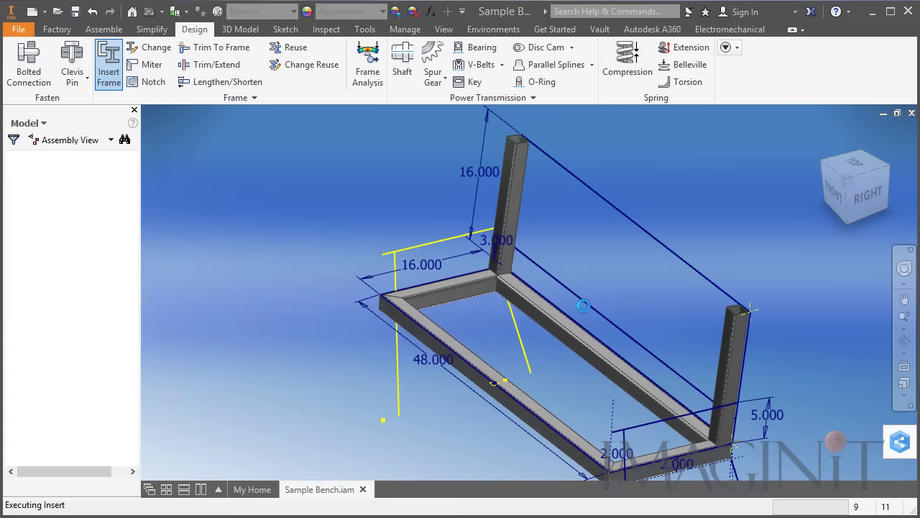
Insert a square-tube lower rail along the backrest line above the seat frame, aligned to the profile's lower-right point
{"action": "left_click", "coordinate": [568, 300]}
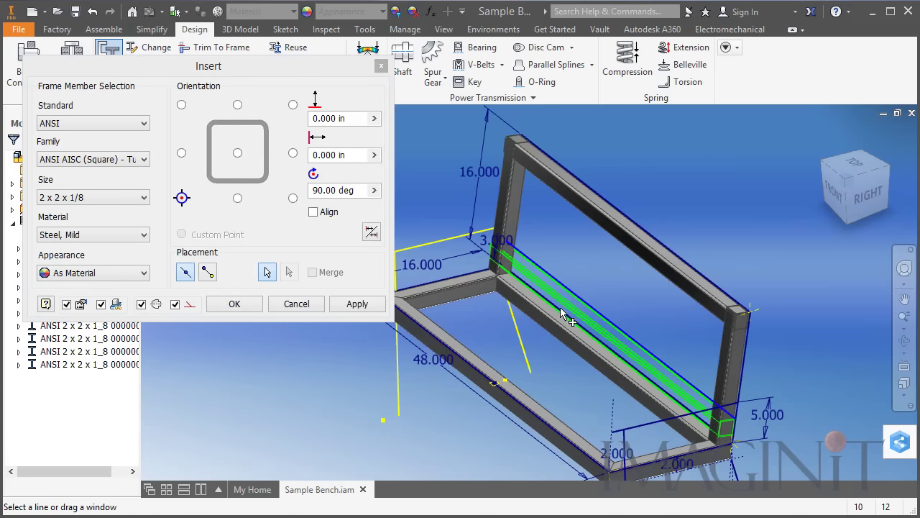
{"action": "left_click", "coordinate": [293, 199]}
{"action": "middle_click_drag", "start_coordinate": [584, 351], "coordinate": [568, 331], "text": "shift"}
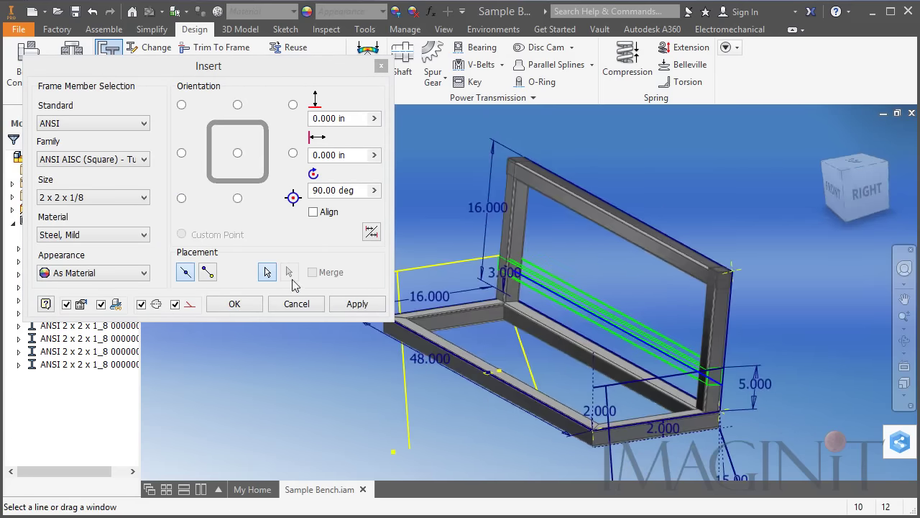
{"action": "left_click", "coordinate": [234, 303]}
{"action": "left_click", "coordinate": [477, 323]}
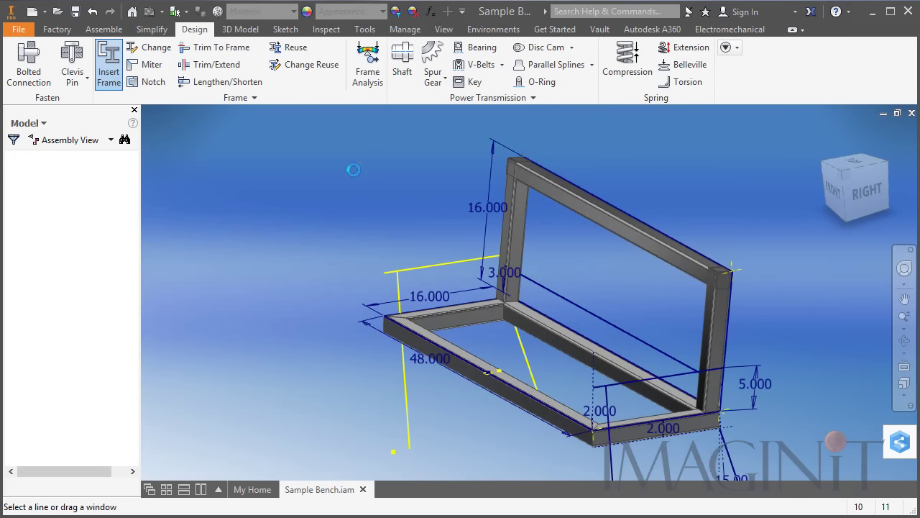
Miter the left upright with the top rail at the backrest's upper-left corner with a 0.000 in gap
{"action": "left_click", "coordinate": [146, 64]}
{"action": "scroll", "coordinate": [502, 164], "scroll_direction": "up", "scroll_amount": 3}
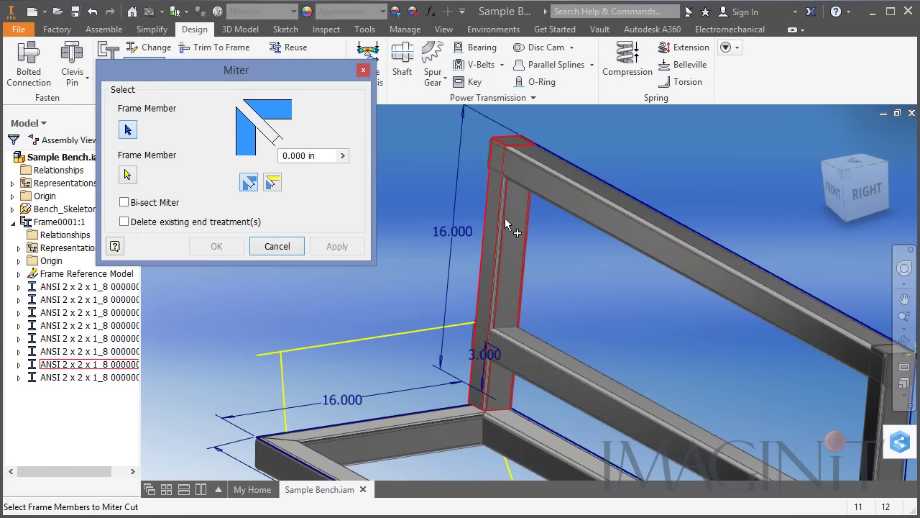
{"action": "left_click", "coordinate": [508, 210]}
{"action": "left_click", "coordinate": [539, 198]}
{"action": "left_click", "coordinate": [346, 243]}
Miter the right upright with the top rail at the backrest's upper-right corner with a 0.000 in gap
{"action": "middle_click_drag", "start_coordinate": [681, 339], "coordinate": [650, 240], "text": "shift"}
{"action": "left_click", "coordinate": [591, 212]}
{"action": "left_click", "coordinate": [627, 267]}
{"action": "left_click", "coordinate": [345, 246]}
{"action": "scroll", "coordinate": [650, 240], "scroll_direction": "up", "scroll_amount": 3}
{"action": "middle_click_drag", "start_coordinate": [556, 254], "coordinate": [669, 278]}
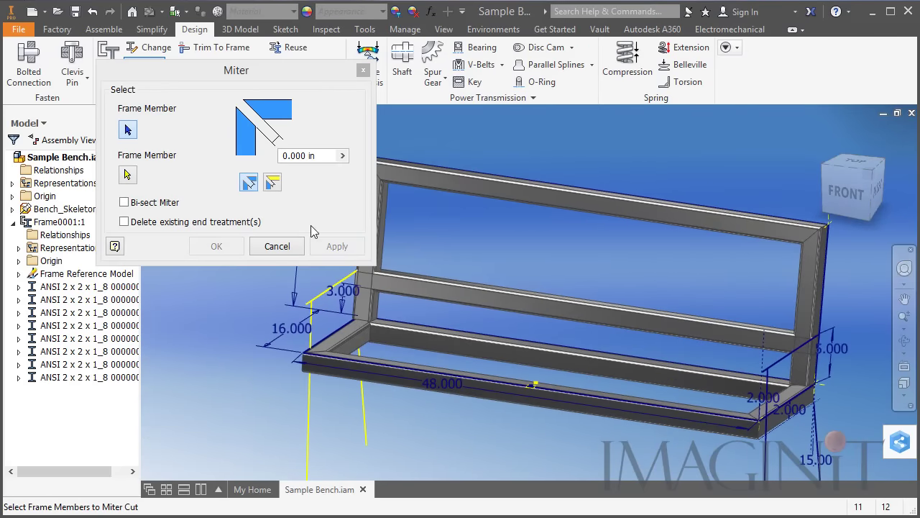
{"action": "left_click", "coordinate": [362, 70]}
Trim the left end of the lower backrest rail to the left upright's inner face with a 0.000 in gap
{"action": "middle_click_drag", "start_coordinate": [453, 259], "coordinate": [419, 266]}
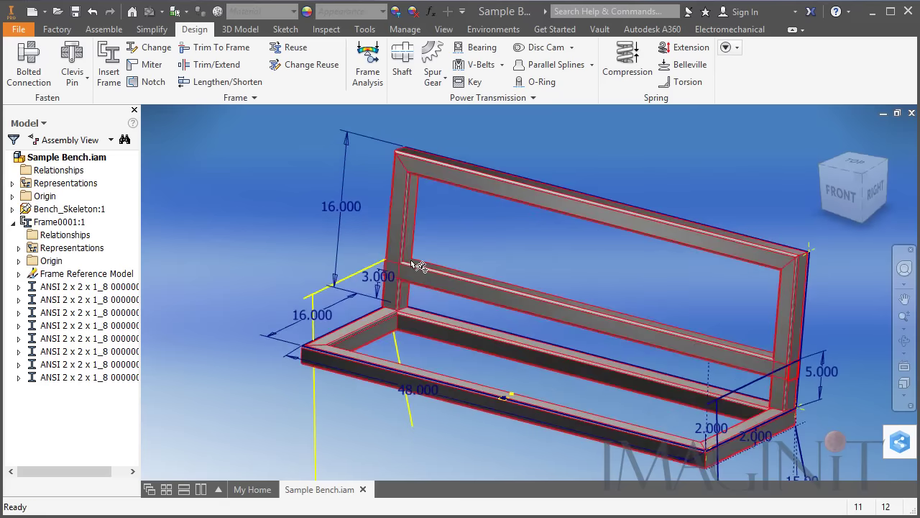
{"action": "scroll", "coordinate": [419, 266], "scroll_direction": "up", "scroll_amount": 3}
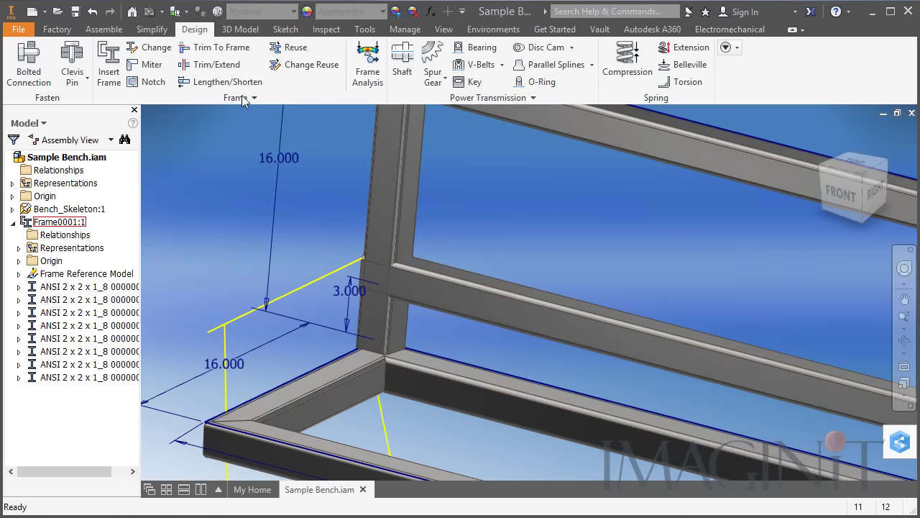
{"action": "left_click", "coordinate": [198, 68]}
{"action": "middle_click_drag", "start_coordinate": [452, 277], "coordinate": [499, 292]}
{"action": "left_click", "coordinate": [499, 293]}
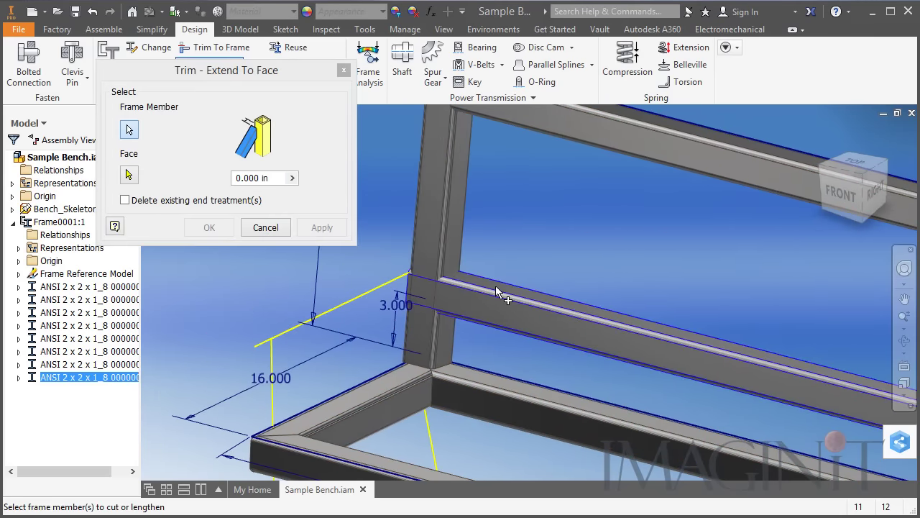
{"action": "left_click", "coordinate": [130, 175]}
{"action": "scroll", "coordinate": [461, 251], "scroll_direction": "up", "scroll_amount": 3}
{"action": "left_click", "coordinate": [463, 251]}
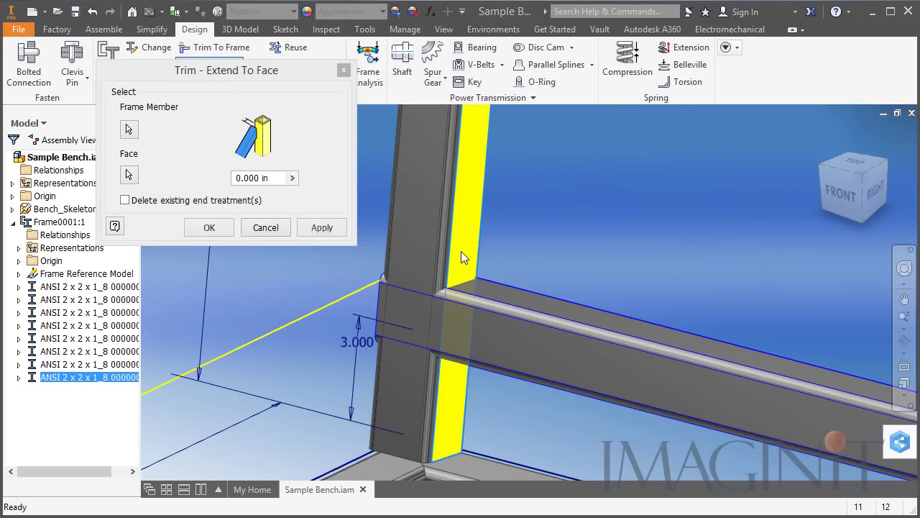
{"action": "left_click", "coordinate": [327, 228]}
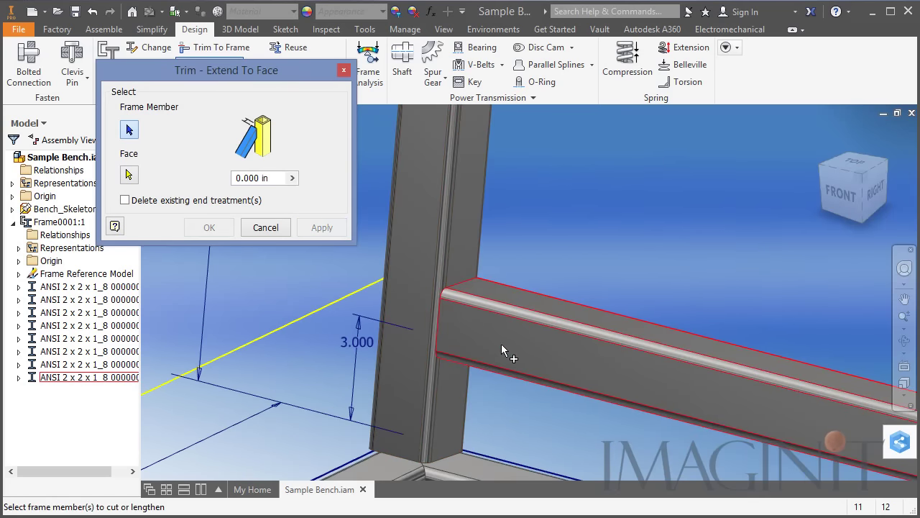
Trim the right end of the lower backrest rail to the right upright's inner face with a 0.000 in gap
{"action": "middle_click_drag", "start_coordinate": [611, 253], "coordinate": [501, 262]}
{"action": "scroll", "coordinate": [502, 262], "scroll_direction": "down", "scroll_amount": 5}
{"action": "middle_click_drag", "start_coordinate": [591, 310], "coordinate": [612, 302], "text": "shift"}
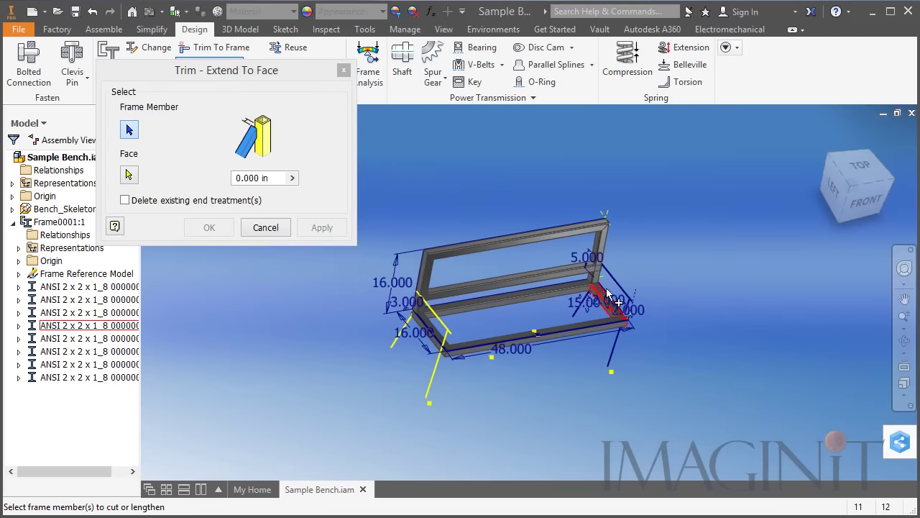
{"action": "scroll", "coordinate": [608, 298], "scroll_direction": "up", "scroll_amount": 5}
{"action": "left_click", "coordinate": [409, 252]}
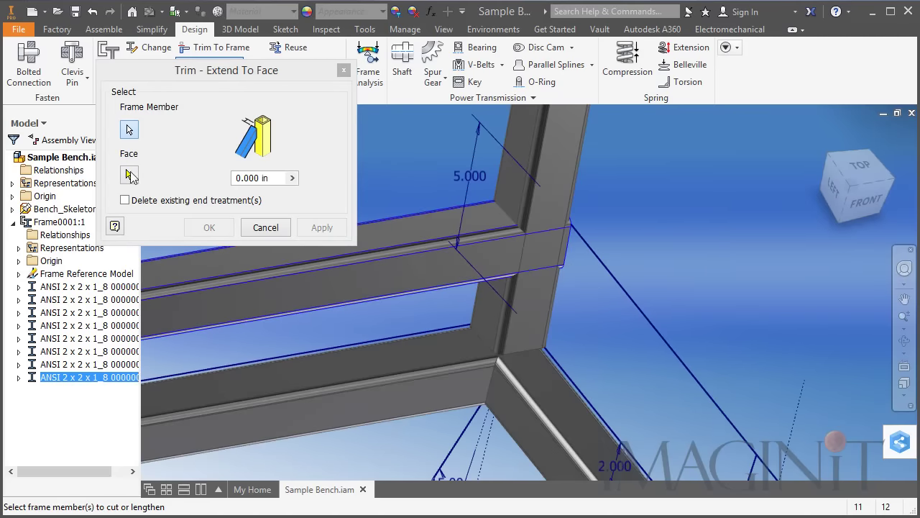
{"action": "left_click", "coordinate": [514, 176]}
{"action": "left_click", "coordinate": [209, 227]}
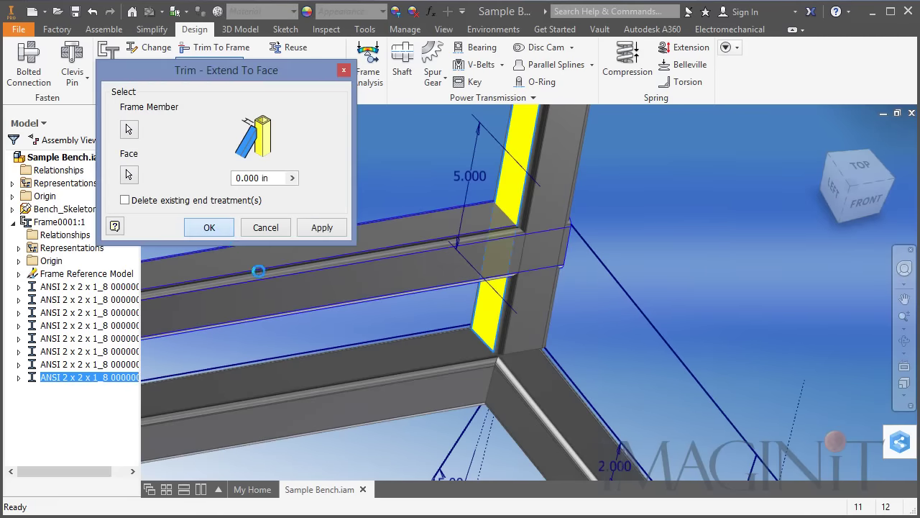
Extend the lower ends of both backrest uprights to the seat frame's top face with a 0.000 in gap
{"action": "scroll", "coordinate": [277, 280], "scroll_direction": "down", "scroll_amount": 5}
{"action": "middle_click_drag", "start_coordinate": [277, 280], "coordinate": [355, 320], "text": "shift"}
{"action": "scroll", "coordinate": [485, 384], "scroll_direction": "up", "scroll_amount": 3}
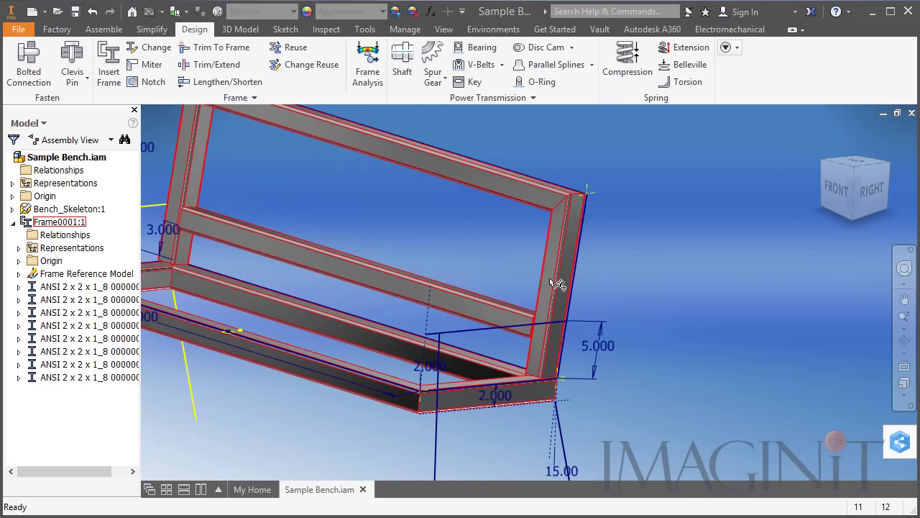
{"action": "left_click", "coordinate": [217, 64]}
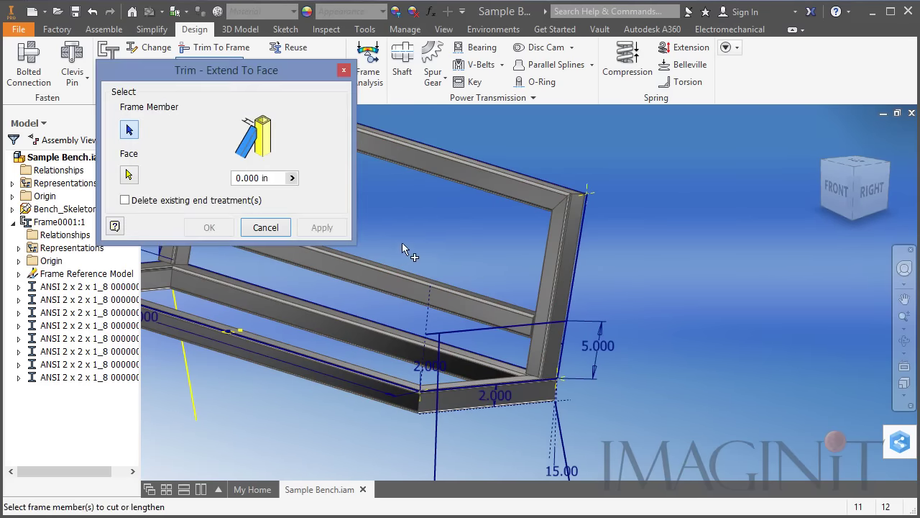
{"action": "middle_click_drag", "start_coordinate": [396, 248], "coordinate": [538, 273]}
{"action": "scroll", "coordinate": [538, 270], "scroll_direction": "down", "scroll_amount": 3}
{"action": "left_click", "coordinate": [440, 230]}
{"action": "left_click", "coordinate": [651, 291]}
{"action": "left_click", "coordinate": [130, 175]}
{"action": "middle_click_drag", "start_coordinate": [373, 288], "coordinate": [389, 203], "text": "shift"}
{"action": "scroll", "coordinate": [416, 265], "scroll_direction": "up", "scroll_amount": 2}
{"action": "left_click", "coordinate": [414, 264]}
{"action": "scroll", "coordinate": [765, 313], "scroll_direction": "down", "scroll_amount": 2}
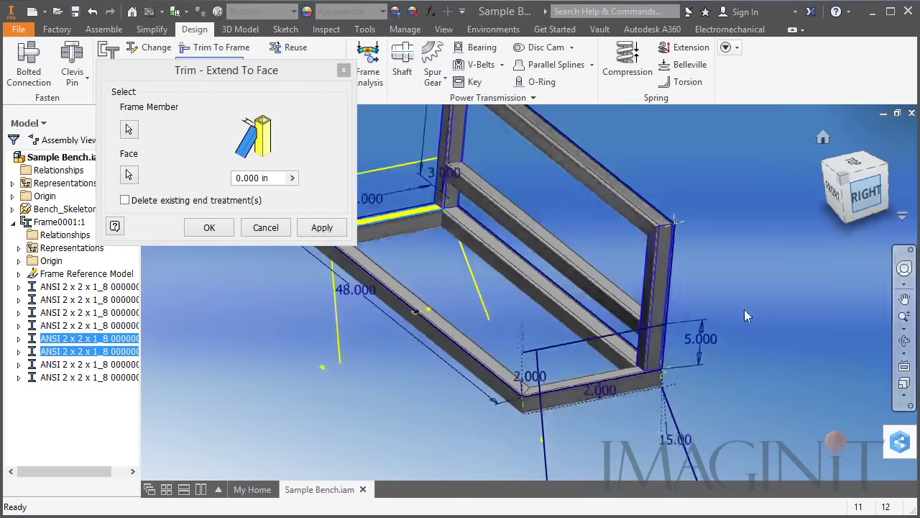
{"action": "scroll", "coordinate": [575, 305], "scroll_direction": "up", "scroll_amount": 5}
{"action": "scroll", "coordinate": [442, 220], "scroll_direction": "up", "scroll_amount": 2}
{"action": "middle_click_drag", "start_coordinate": [518, 273], "coordinate": [606, 354]}
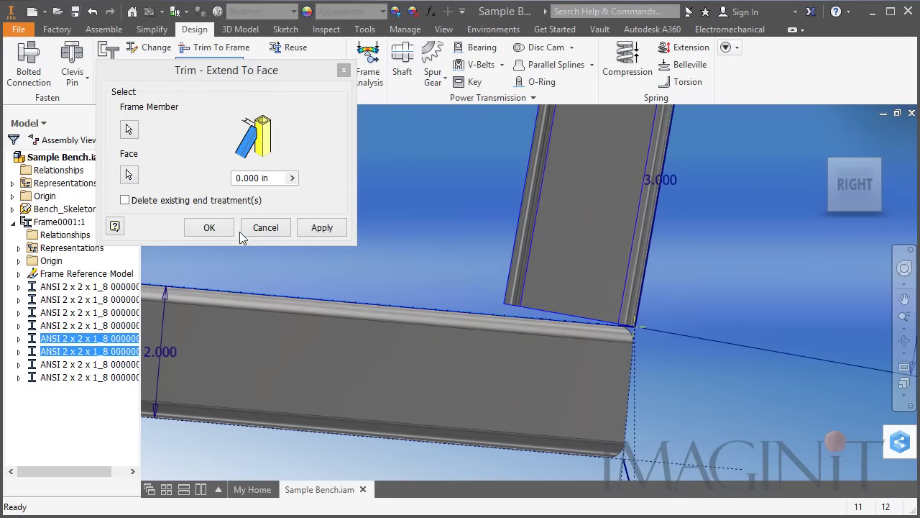
{"action": "left_click", "coordinate": [217, 226]}
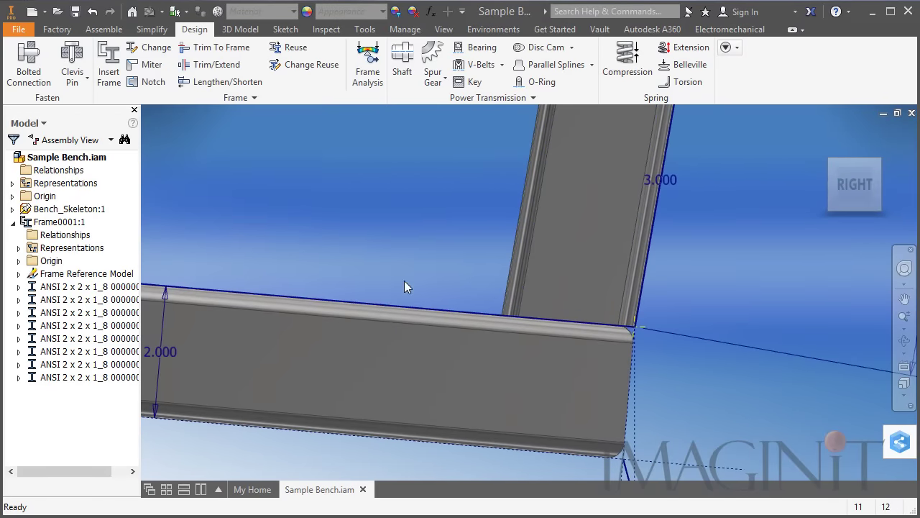
Set the frame member to insert to the ANSI AISC HSS (Rectangular) family, size 4 x 2 x 1/8, in mild steel
{"action": "scroll", "coordinate": [378, 232], "scroll_direction": "down", "scroll_amount": 4}
{"action": "middle_click_drag", "start_coordinate": [352, 236], "coordinate": [515, 312], "text": "shift"}
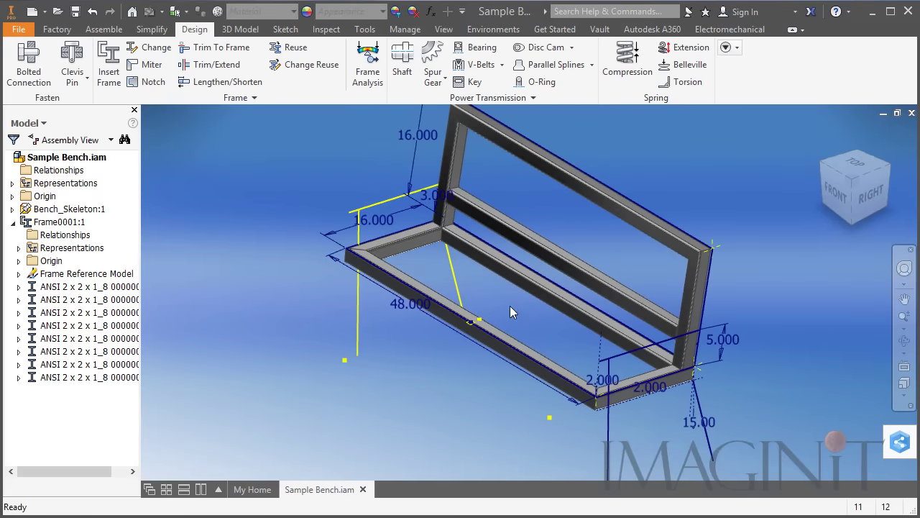
{"action": "left_click", "coordinate": [109, 63]}
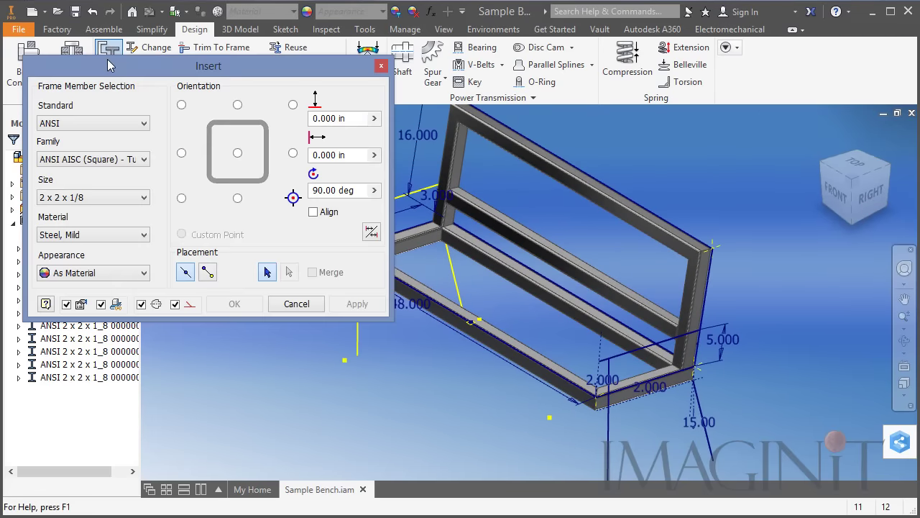
{"action": "left_click", "coordinate": [75, 162]}
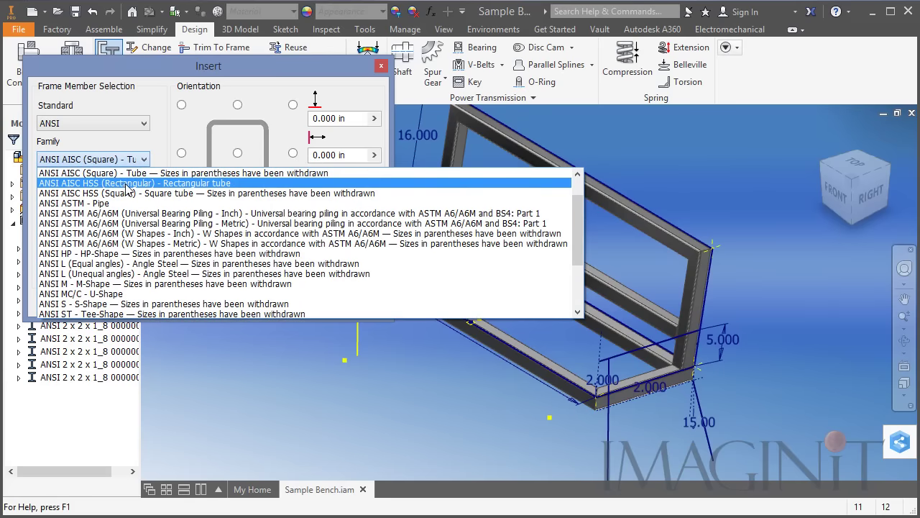
{"action": "left_click", "coordinate": [171, 184]}
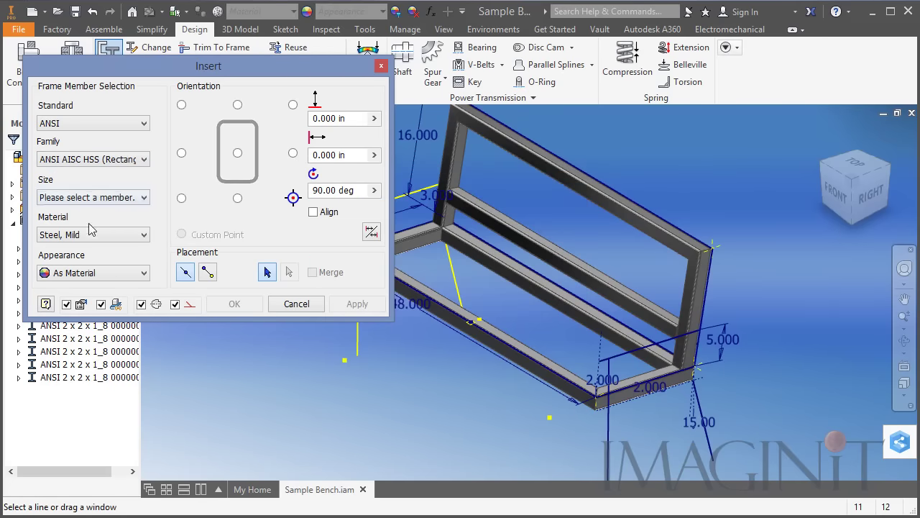
{"action": "left_click", "coordinate": [89, 198]}
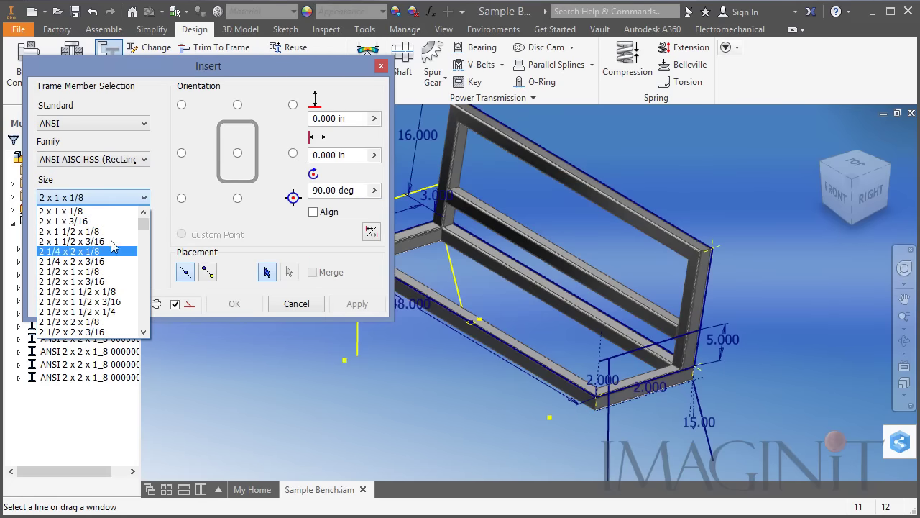
{"action": "left_click_drag", "start_coordinate": [143, 225], "coordinate": [144, 240]}
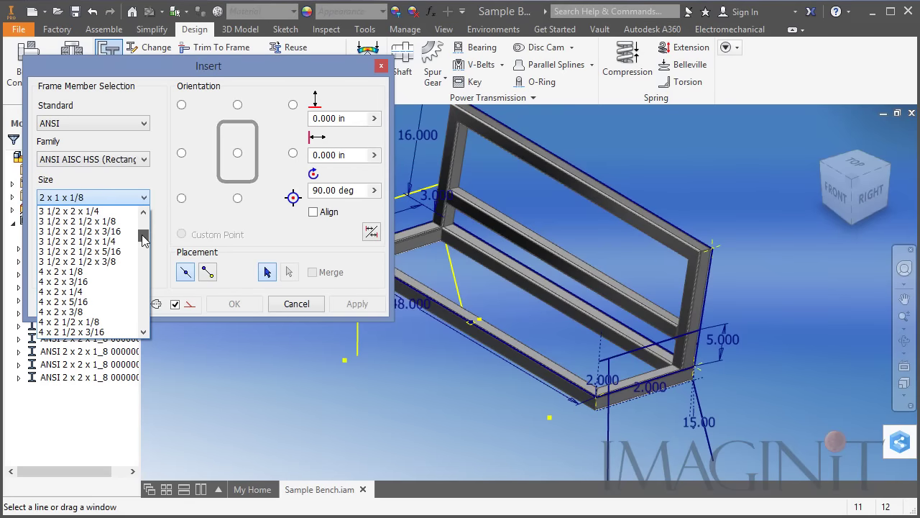
{"action": "left_click", "coordinate": [80, 272]}
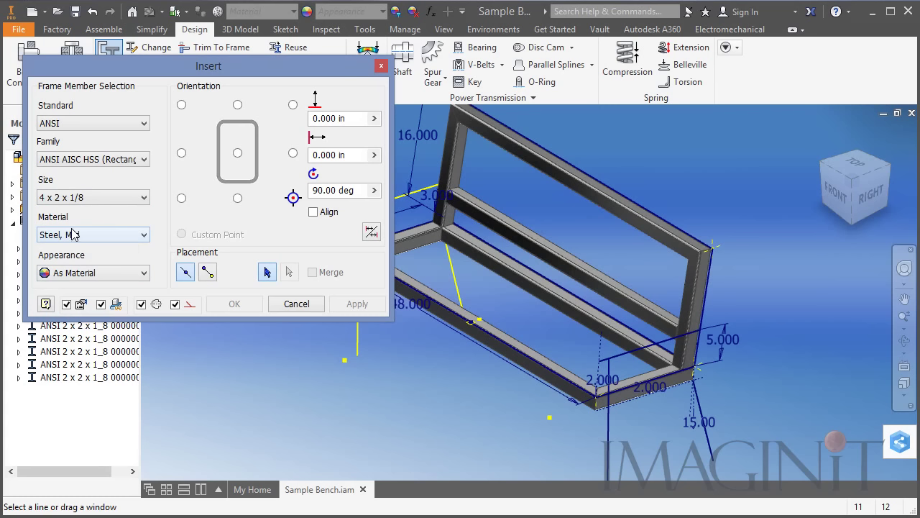
{"action": "left_click", "coordinate": [92, 201]}
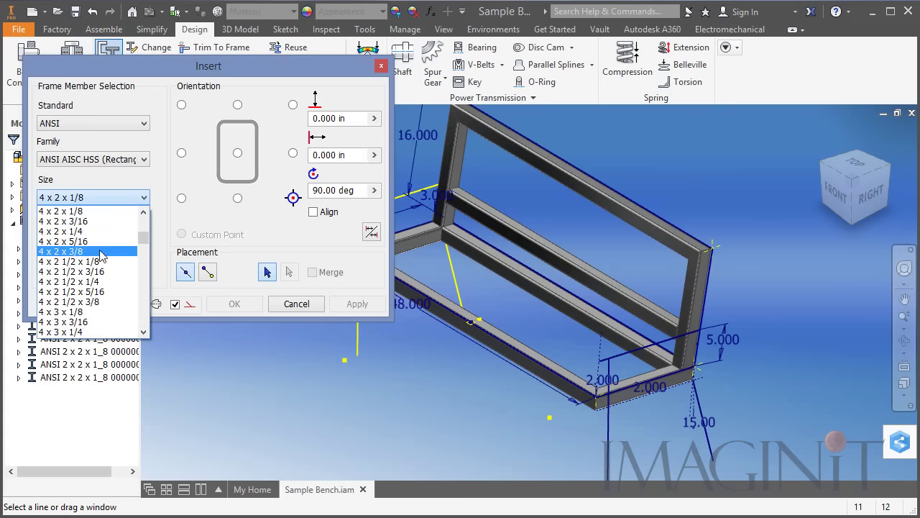
{"action": "left_click", "coordinate": [75, 231]}
{"action": "left_click", "coordinate": [88, 203]}
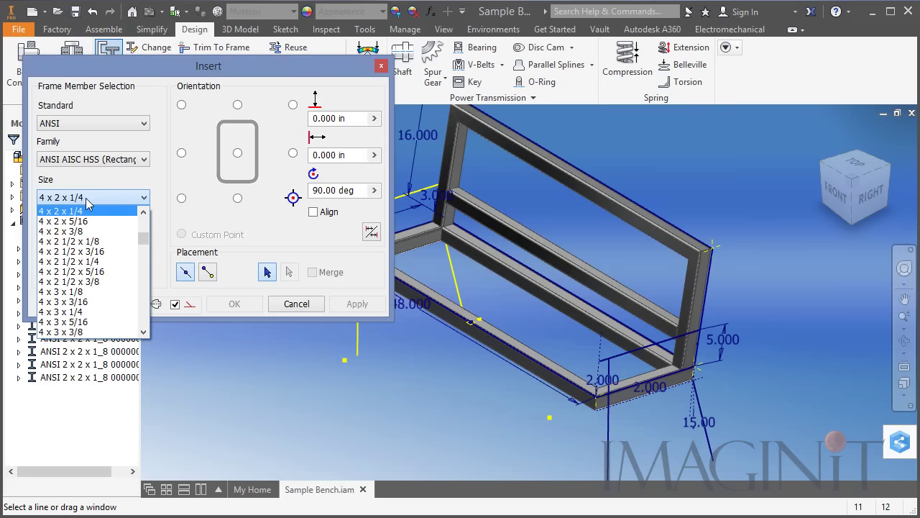
{"action": "left_click", "coordinate": [143, 213]}
{"action": "left_click", "coordinate": [82, 212]}
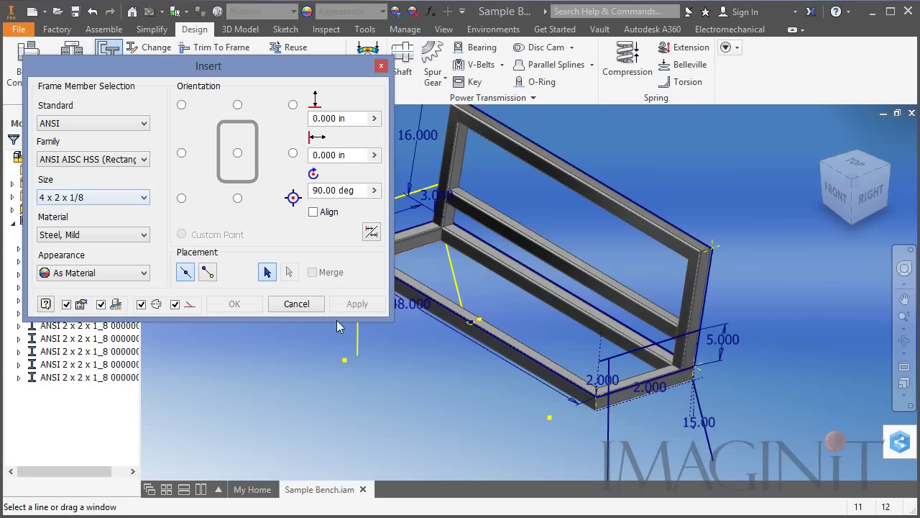
Insert the 4 x 2 x 1/8 tube along the right armrest line, rotated 90 degrees and anchored at the profile's lower-right corner
{"action": "middle_click_drag", "start_coordinate": [463, 290], "coordinate": [520, 313]}
{"action": "scroll", "coordinate": [518, 304], "scroll_direction": "down", "scroll_amount": 3}
{"action": "scroll", "coordinate": [561, 335], "scroll_direction": "up", "scroll_amount": 5}
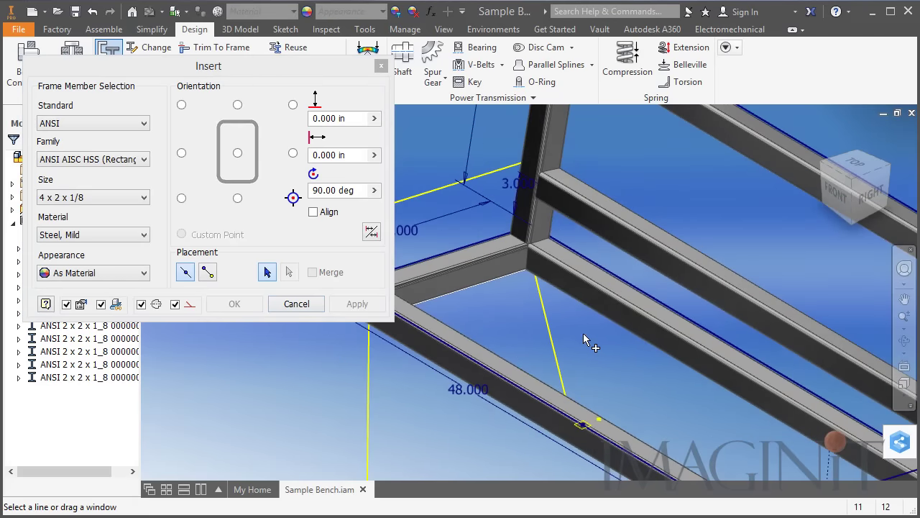
{"action": "middle_click_drag", "start_coordinate": [585, 347], "coordinate": [591, 348]}
{"action": "scroll", "coordinate": [591, 349], "scroll_direction": "up", "scroll_amount": 5}
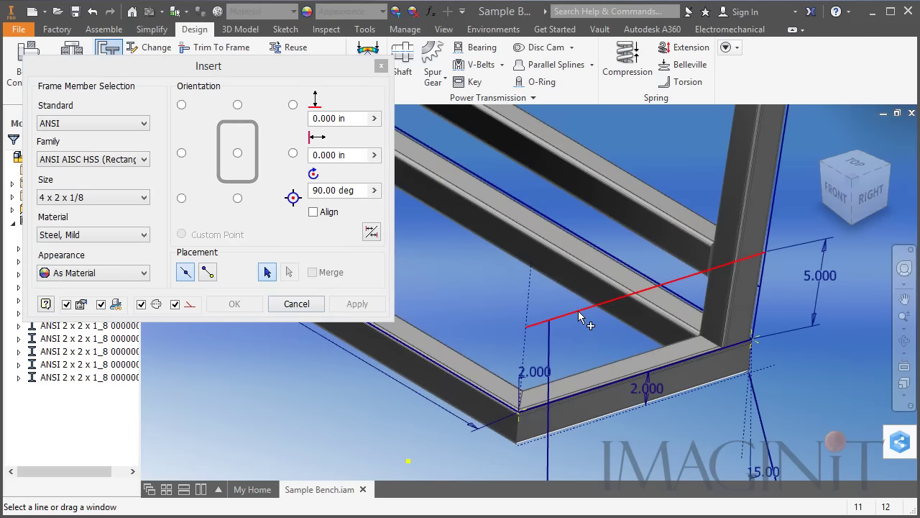
{"action": "left_click", "coordinate": [580, 316]}
{"action": "middle_click_drag", "start_coordinate": [473, 332], "coordinate": [435, 284]}
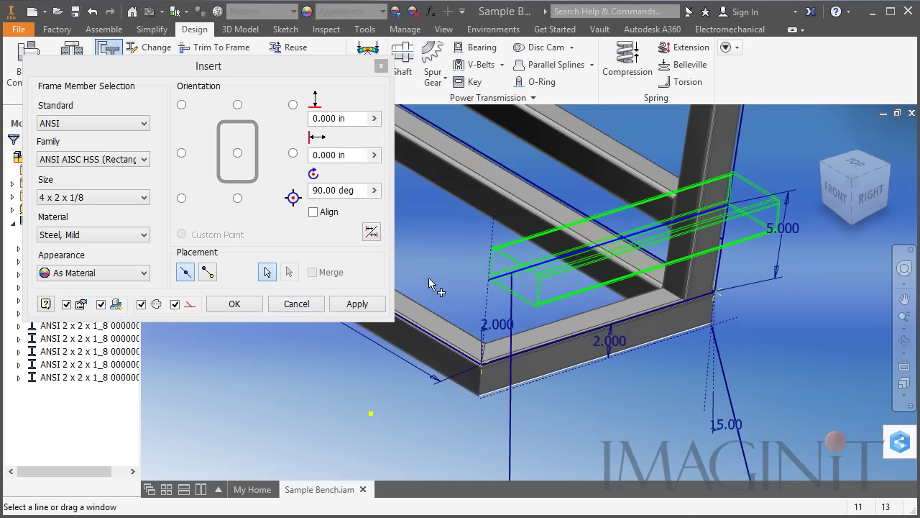
{"action": "left_click", "coordinate": [361, 192]}
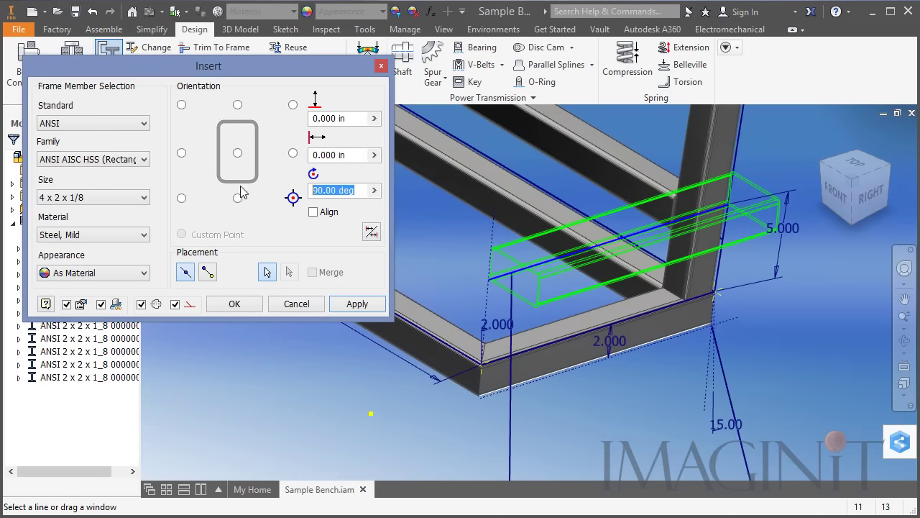
{"action": "type", "text": "0"}
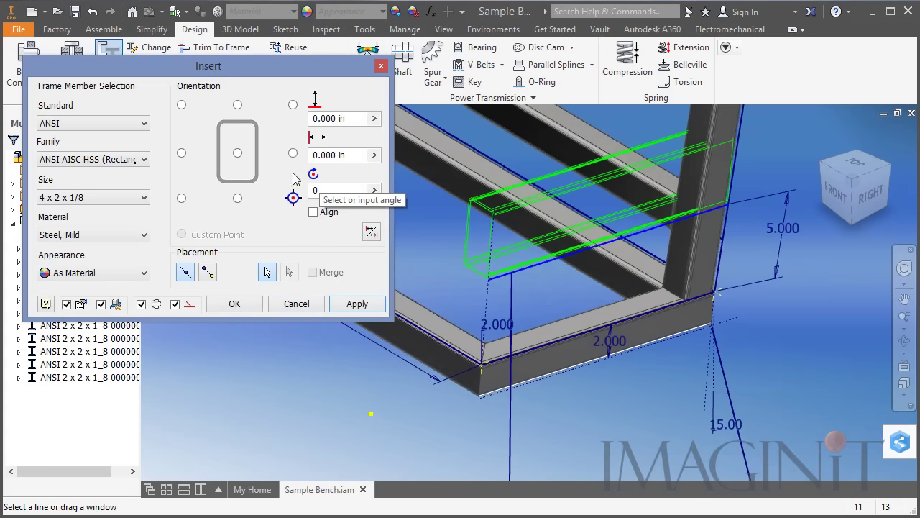
{"action": "double_click", "coordinate": [306, 190]}
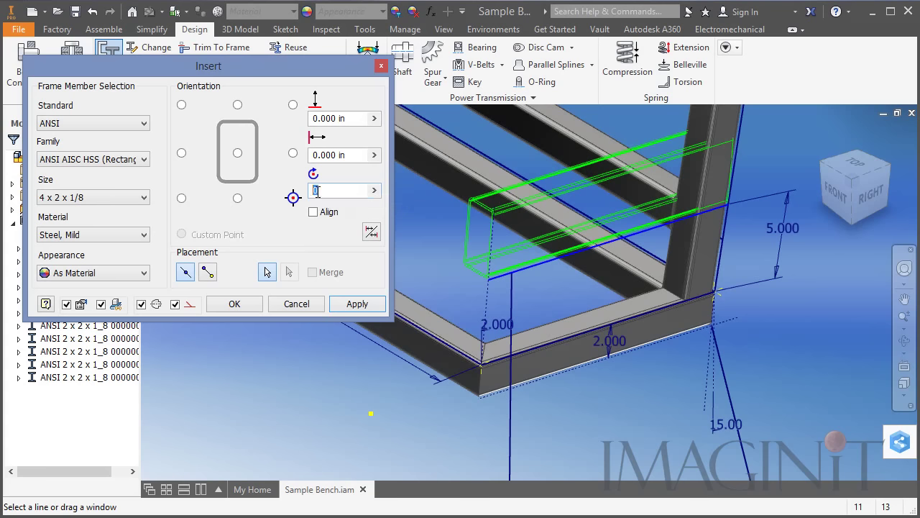
{"action": "type", "text": "90"}
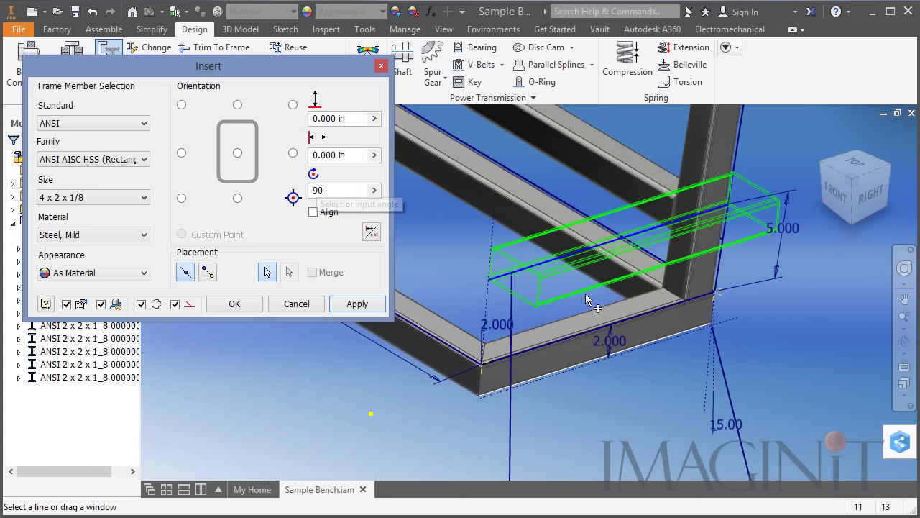
{"action": "middle_click_drag", "start_coordinate": [514, 362], "coordinate": [539, 359], "text": "shift"}
{"action": "left_click", "coordinate": [356, 304]}
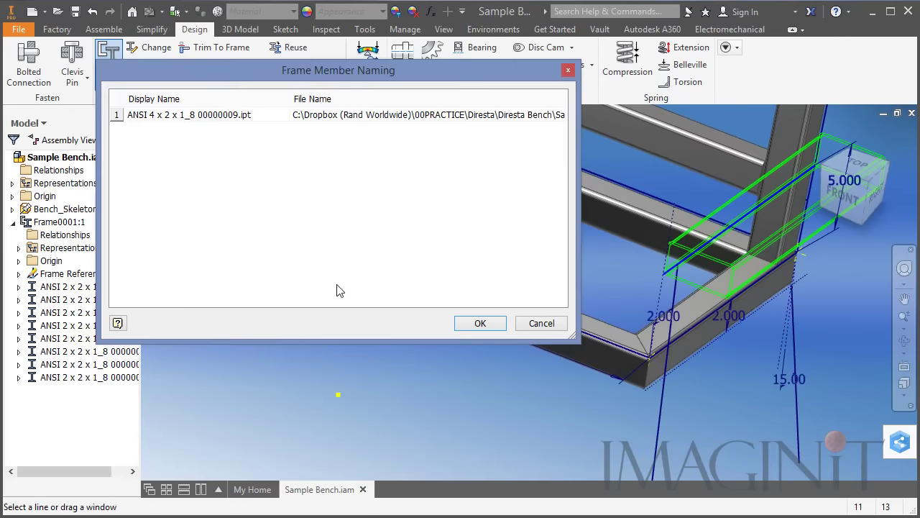
{"action": "left_click", "coordinate": [478, 323]}
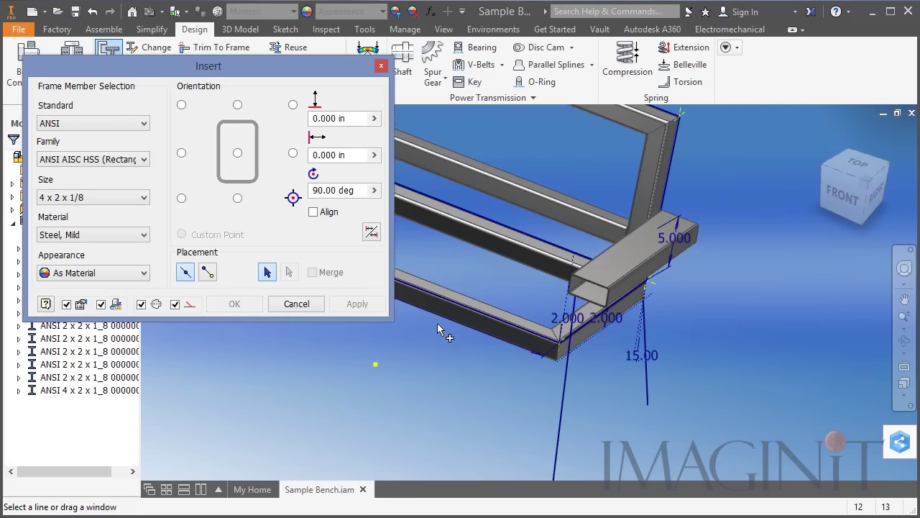
Insert a matching 4 x 2 x 1/8 tube along the left armrest line, anchored at the profile's upper-left corner
{"action": "left_click", "coordinate": [493, 248]}
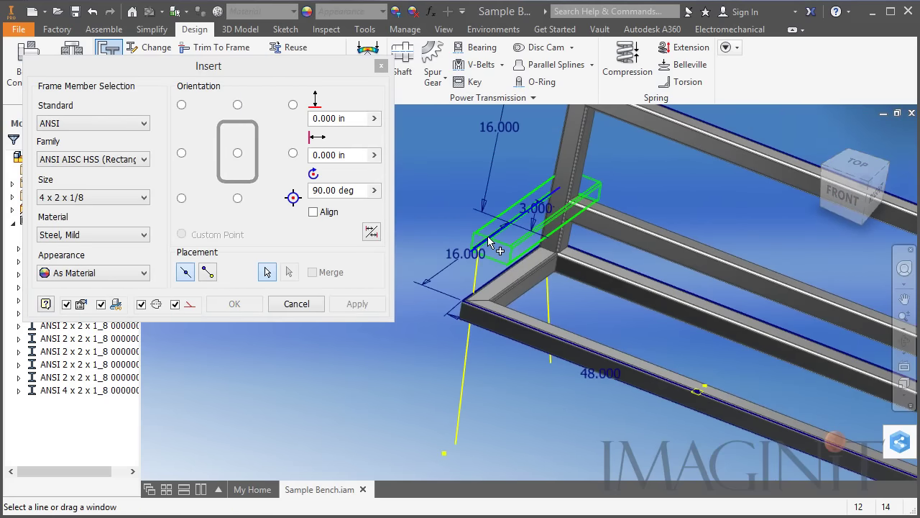
{"action": "left_click", "coordinate": [182, 198]}
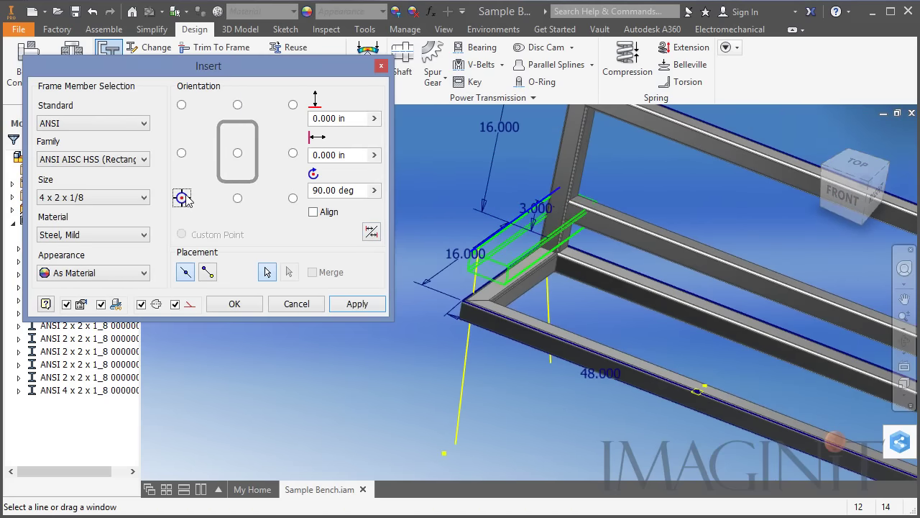
{"action": "left_click", "coordinate": [181, 105]}
{"action": "middle_click_drag", "start_coordinate": [479, 307], "coordinate": [524, 356], "text": "shift"}
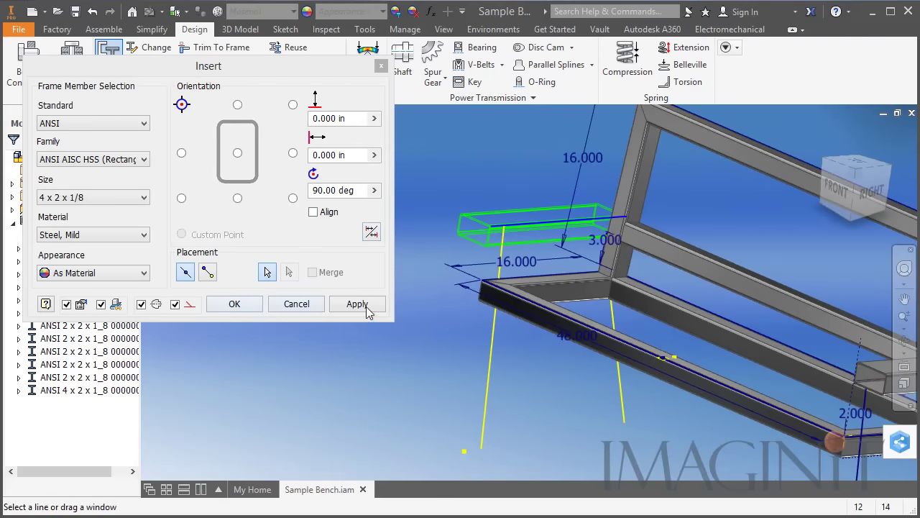
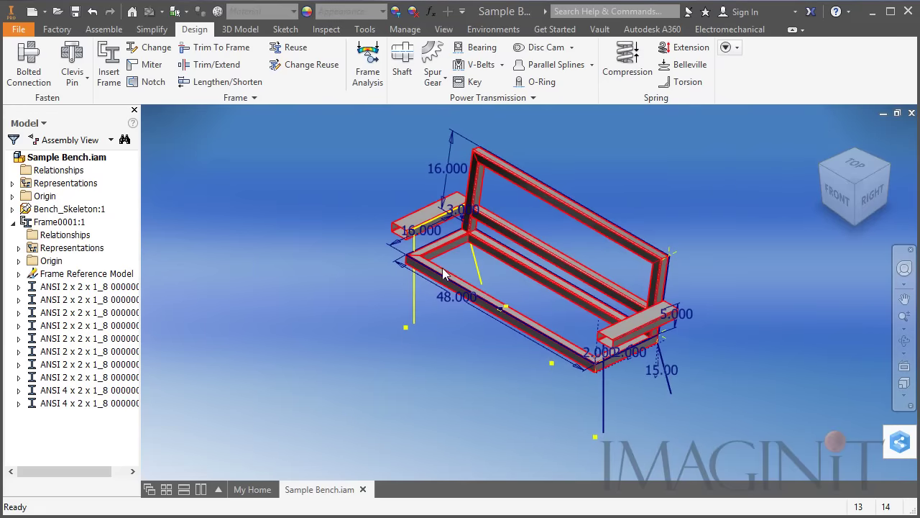
Set the next frame member to insert to the ANSI AISC (Square) tube family, size 2 x 2 x 1/8
{"action": "mouse_move", "coordinate": [635, 381]}
{"action": "middle_mouse_down", "text": "shift"}
{"action": "mouse_move", "coordinate": [705, 362]}
{"action": "mouse_move", "coordinate": [648, 388]}
{"action": "middle_mouse_up", "text": "shift"}
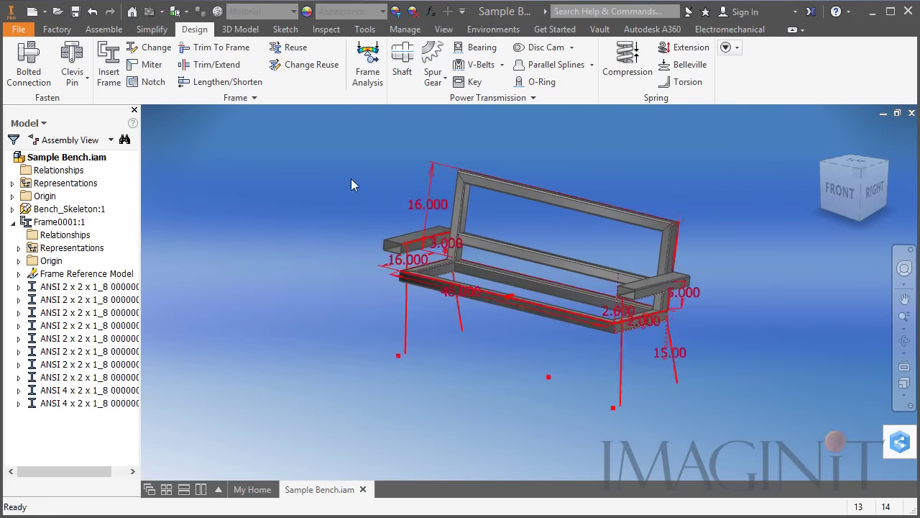
{"action": "left_click", "coordinate": [111, 69]}
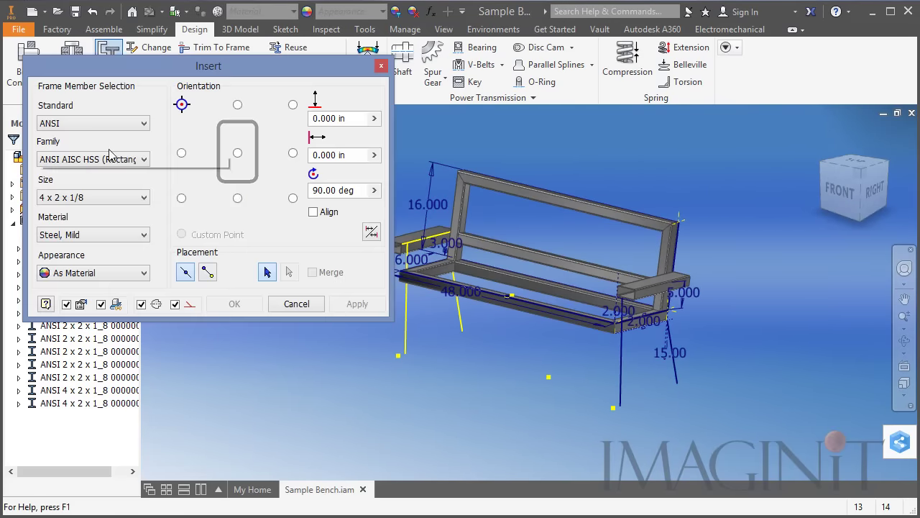
{"action": "left_click", "coordinate": [105, 160]}
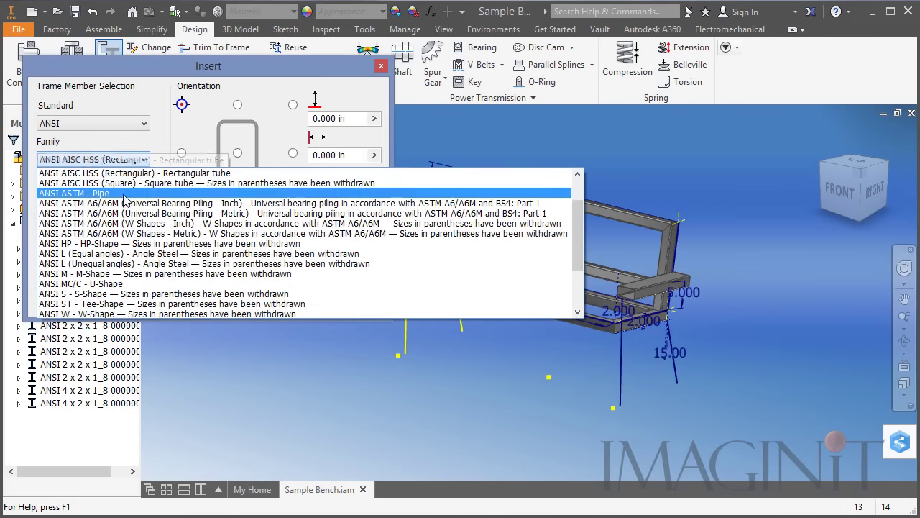
{"action": "scroll", "coordinate": [578, 230], "scroll_direction": "up", "scroll_amount": 2}
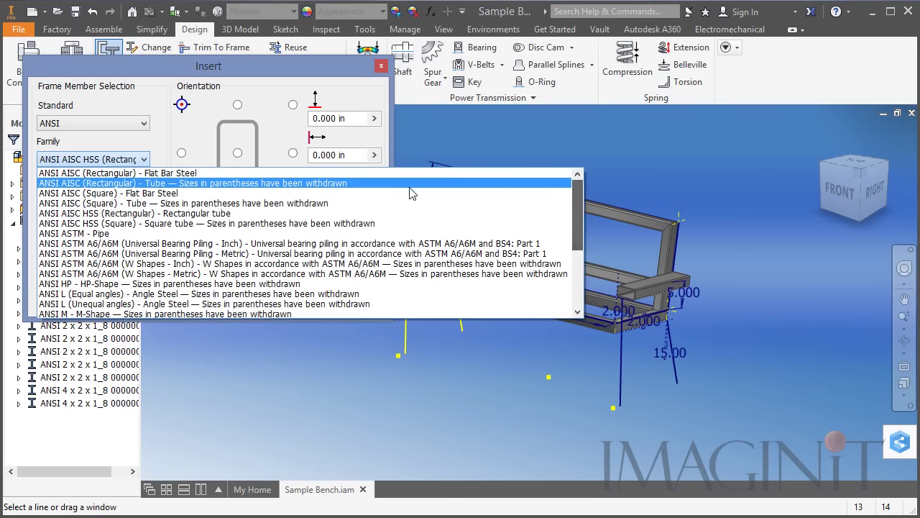
{"action": "left_click", "coordinate": [133, 203]}
{"action": "left_click", "coordinate": [101, 197]}
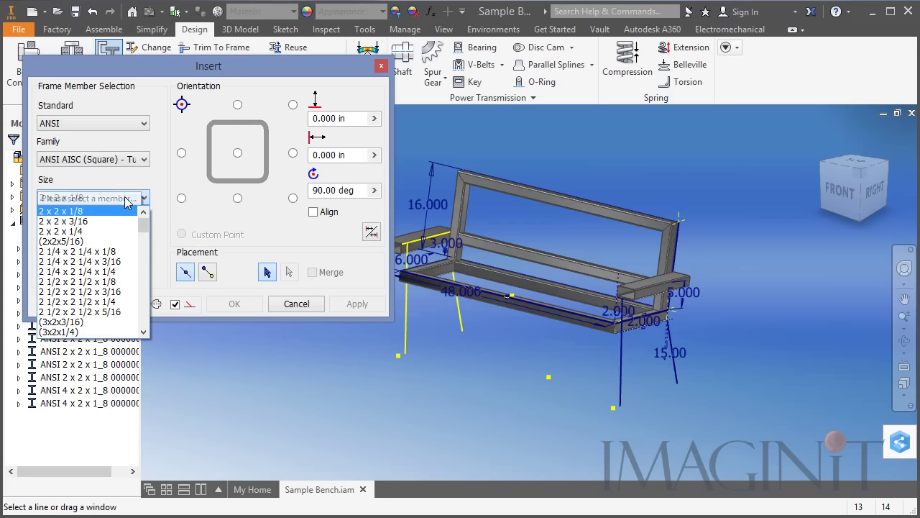
{"action": "left_click", "coordinate": [71, 212]}
Insert the 2 x 2 x 1/8 tube along the right front leg line, rotated 90 degrees and anchored at the profile's upper-right corner
{"action": "scroll", "coordinate": [644, 387], "scroll_direction": "up", "scroll_amount": 3}
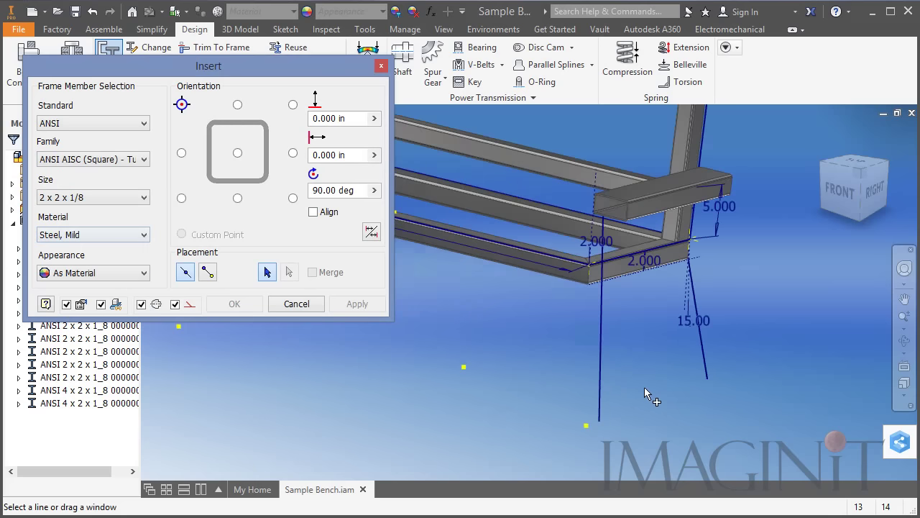
{"action": "left_click", "coordinate": [600, 361]}
{"action": "middle_click_drag", "start_coordinate": [504, 389], "coordinate": [475, 385], "text": "shift"}
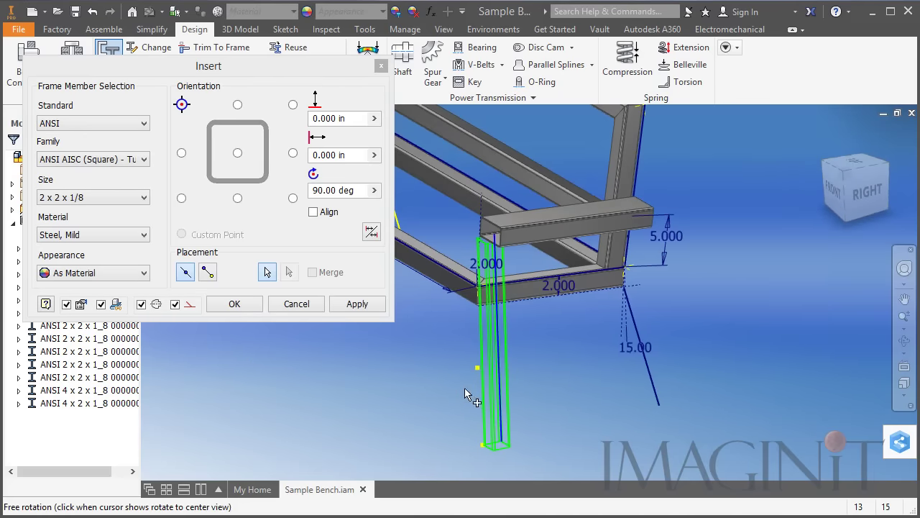
{"action": "left_click", "coordinate": [182, 198]}
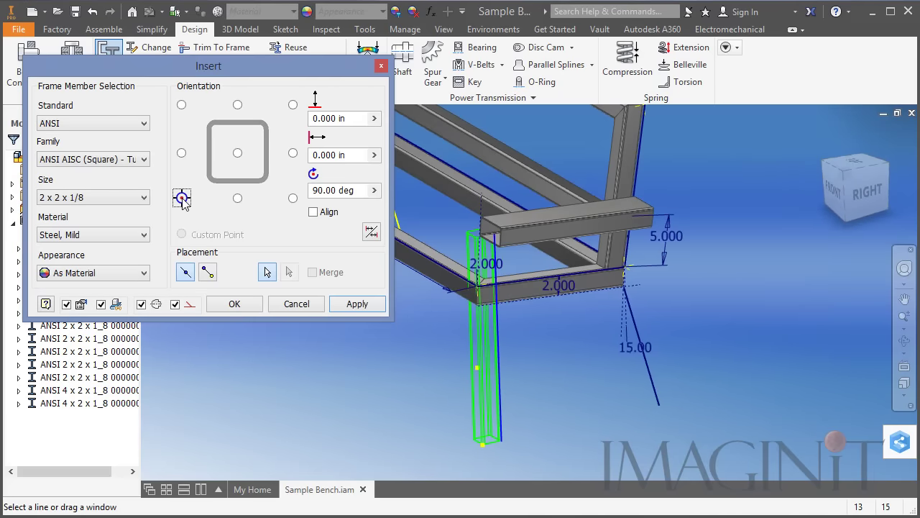
{"action": "left_click", "coordinate": [293, 198]}
{"action": "middle_click_drag", "start_coordinate": [449, 333], "coordinate": [479, 348], "text": "shift"}
{"action": "left_click", "coordinate": [292, 105]}
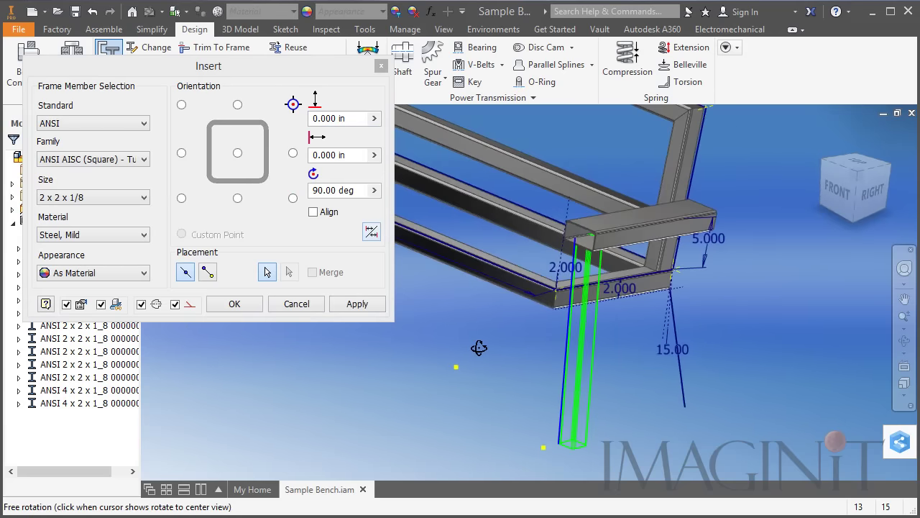
{"action": "left_click", "coordinate": [363, 304]}
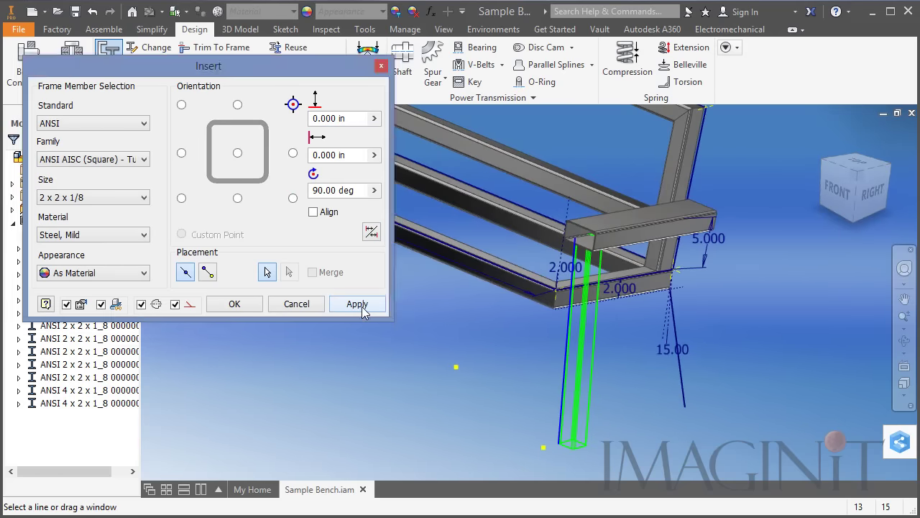
{"action": "left_click", "coordinate": [480, 325]}
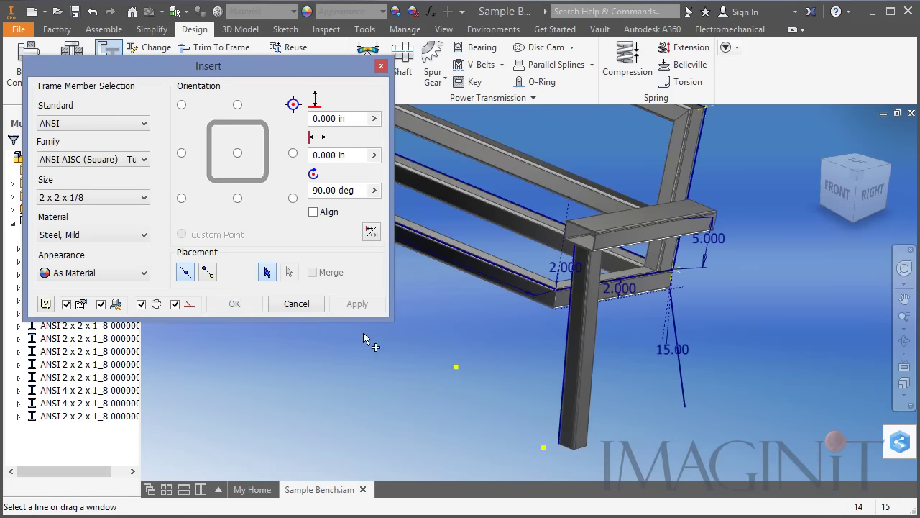
Insert the 2 x 2 x 1/8 tube along the left front leg line, rotated 90 degrees and anchored at the profile's lower-right corner
{"action": "middle_click_drag", "start_coordinate": [487, 374], "coordinate": [756, 449]}
{"action": "left_click", "coordinate": [474, 308]}
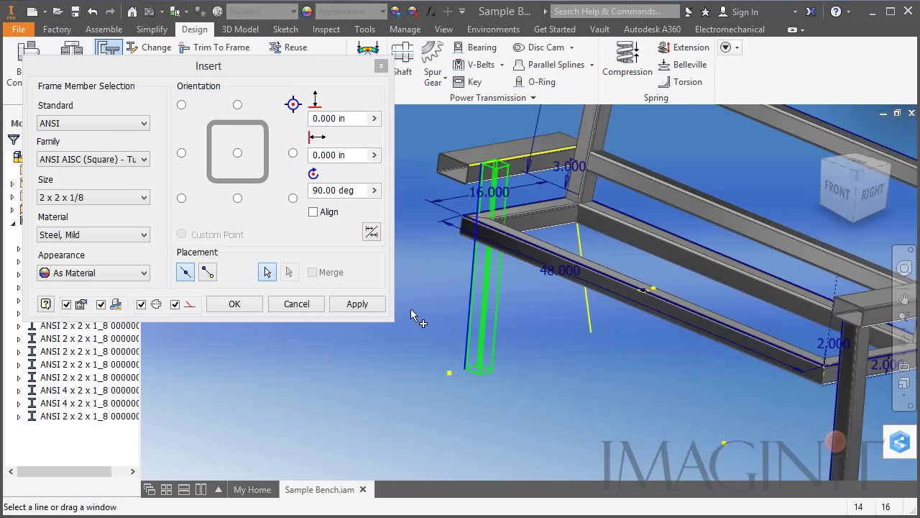
{"action": "left_click", "coordinate": [182, 198]}
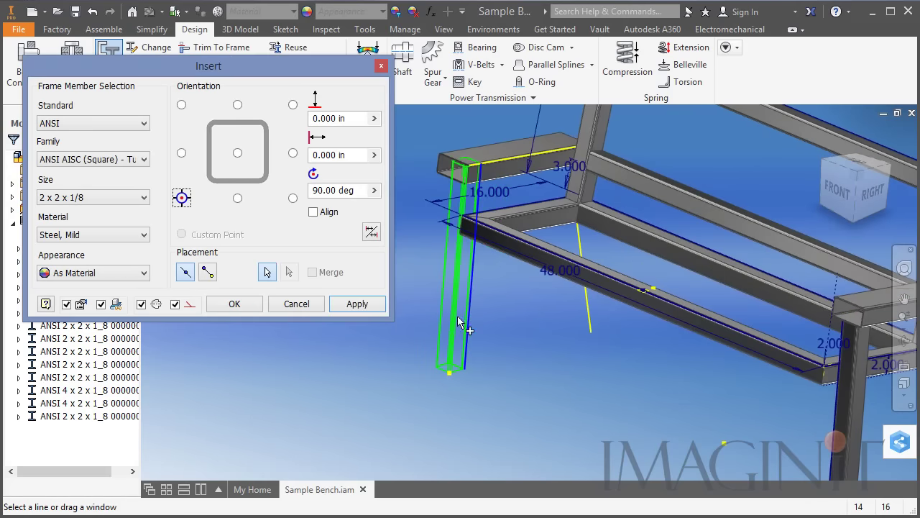
{"action": "middle_click_drag", "start_coordinate": [458, 318], "coordinate": [626, 333], "text": "shift"}
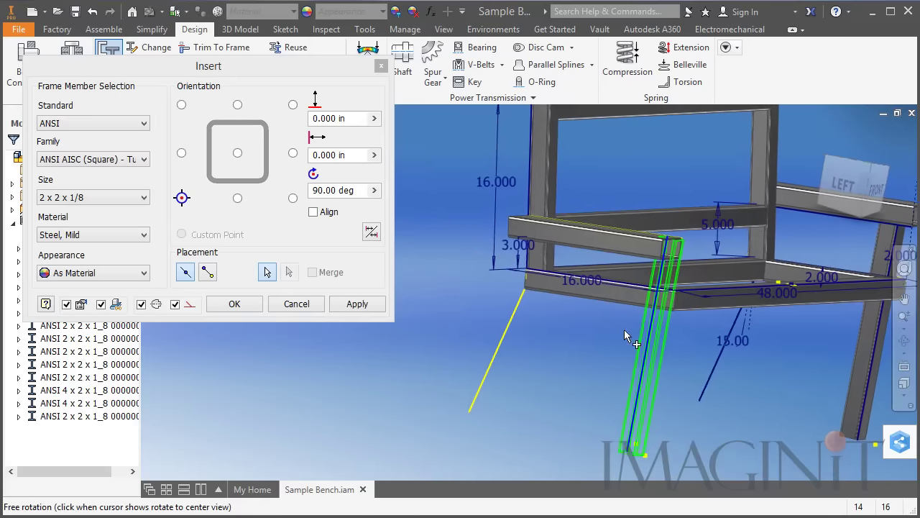
{"action": "left_click", "coordinate": [182, 105]}
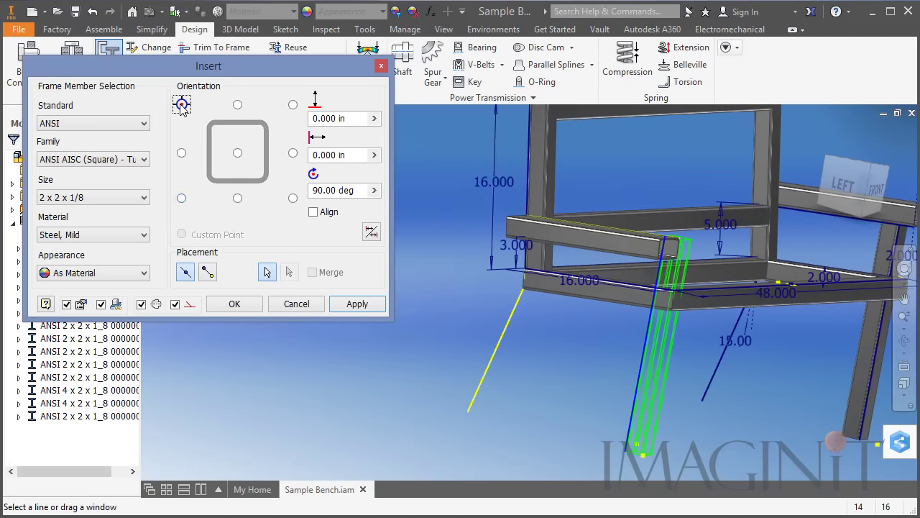
{"action": "left_click", "coordinate": [293, 197]}
{"action": "mouse_move", "coordinate": [530, 335]}
{"action": "middle_mouse_down", "text": "shift"}
{"action": "mouse_move", "coordinate": [462, 314]}
{"action": "mouse_move", "coordinate": [530, 333]}
{"action": "middle_mouse_up", "text": "shift"}
{"action": "left_click", "coordinate": [371, 306]}
{"action": "left_click", "coordinate": [486, 323]}
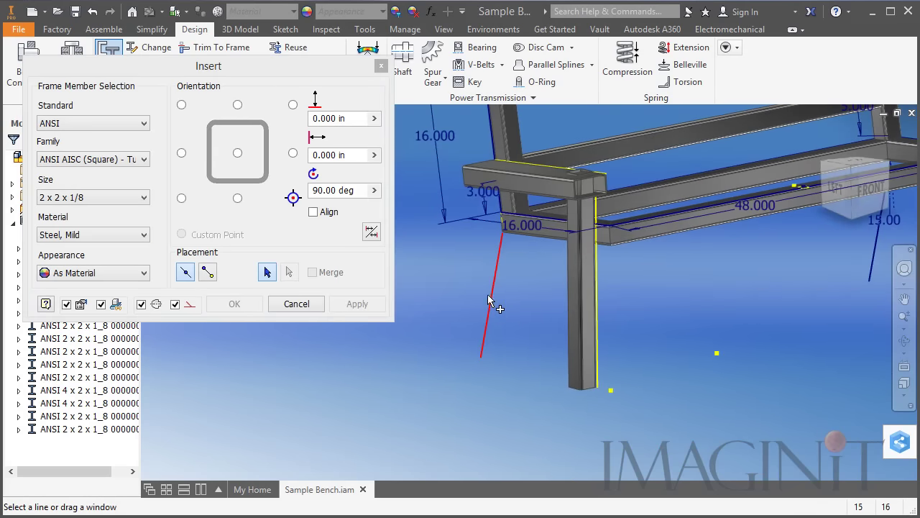
Insert the 2 x 2 x 1/8 tube along the left rear leg line, rotated 90 degrees and anchored at the profile's upper-left corner
{"action": "left_click", "coordinate": [494, 300]}
{"action": "middle_click_drag", "start_coordinate": [538, 330], "coordinate": [403, 262], "text": "shift"}
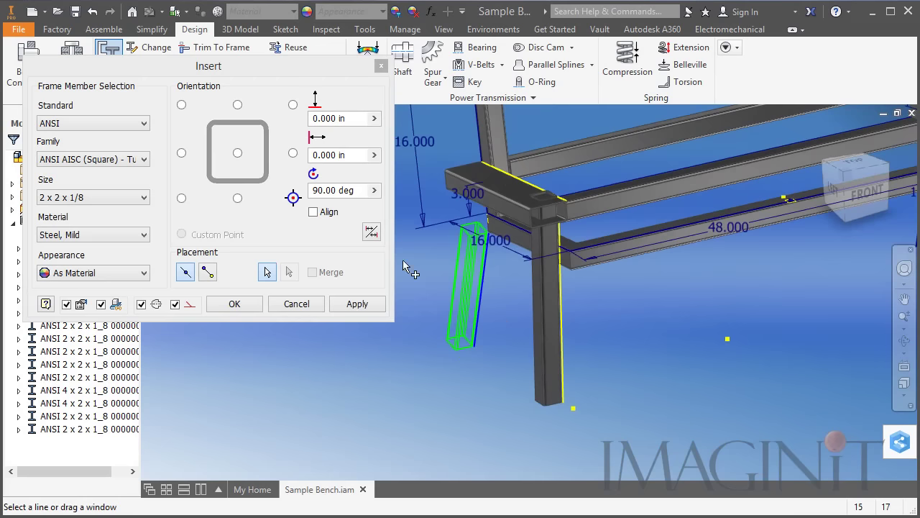
{"action": "left_click", "coordinate": [181, 106]}
{"action": "middle_click_drag", "start_coordinate": [428, 318], "coordinate": [309, 317], "text": "shift"}
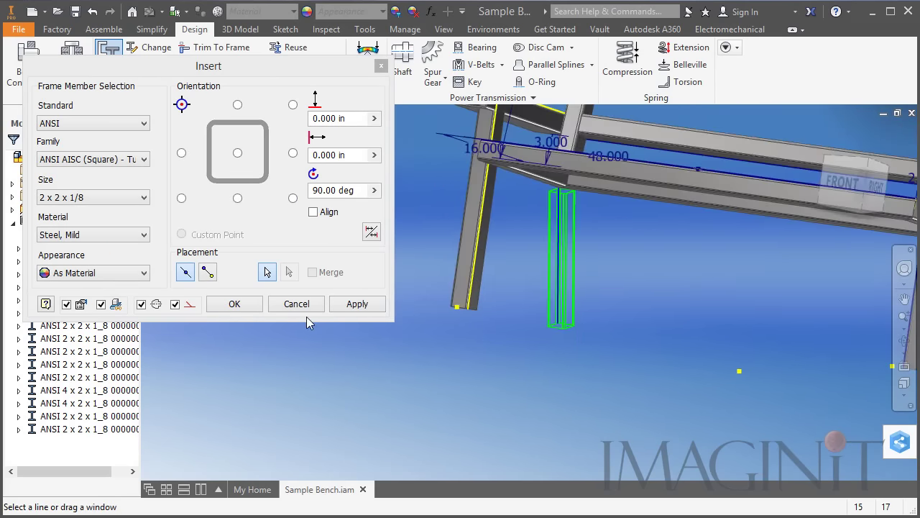
{"action": "left_click", "coordinate": [355, 304]}
{"action": "left_click", "coordinate": [490, 323]}
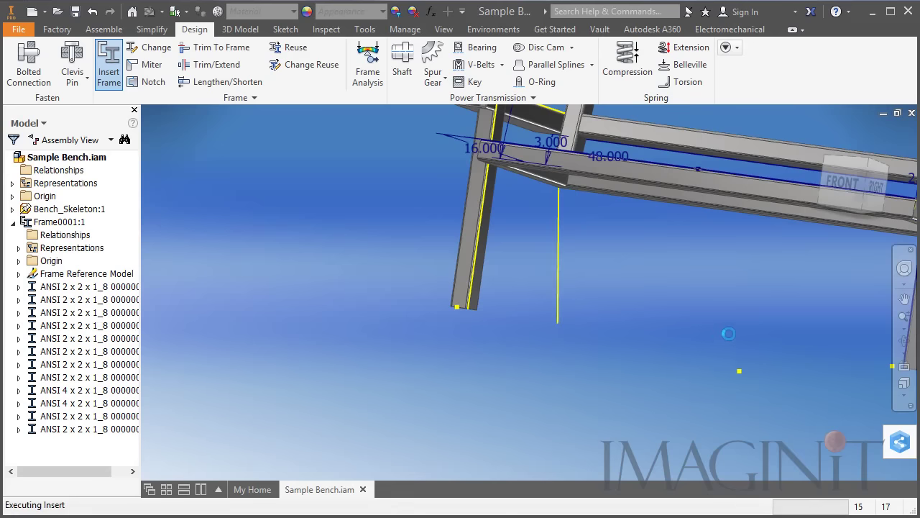
Insert the 2 x 2 x 1/8 tube along the right rear leg line, anchored at the profile's lower-right corner, and finish inserting members
{"action": "middle_click_drag", "start_coordinate": [736, 319], "coordinate": [354, 287]}
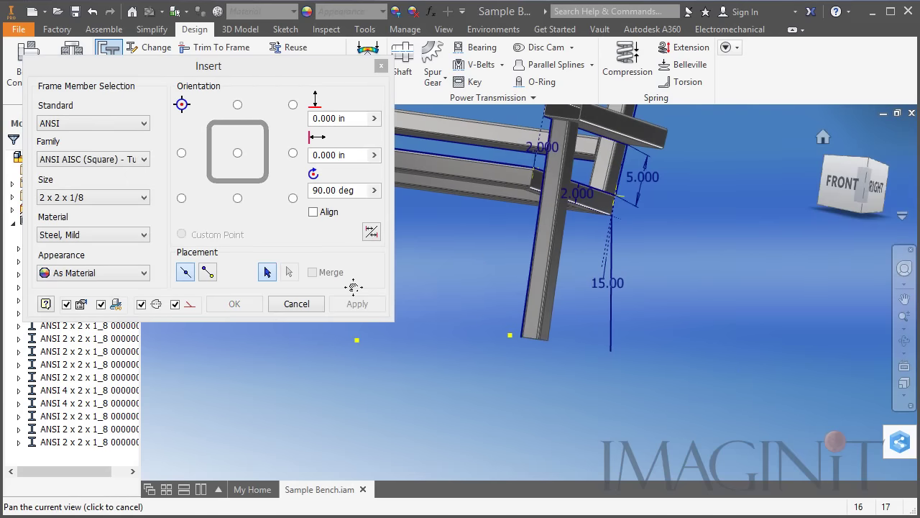
{"action": "left_click", "coordinate": [612, 268]}
{"action": "left_click", "coordinate": [293, 198]}
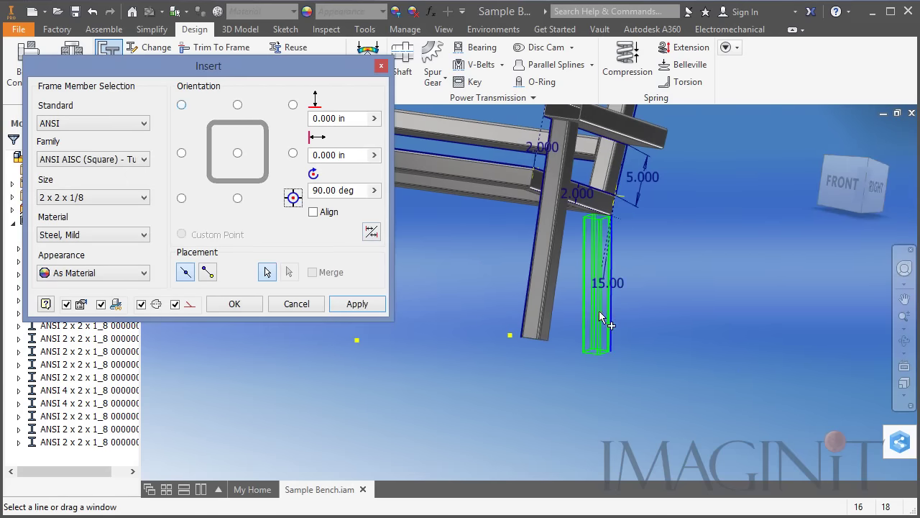
{"action": "mouse_move", "coordinate": [599, 310]}
{"action": "middle_mouse_down", "text": "shift"}
{"action": "mouse_move", "coordinate": [534, 324]}
{"action": "mouse_move", "coordinate": [612, 321]}
{"action": "middle_mouse_up", "text": "shift"}
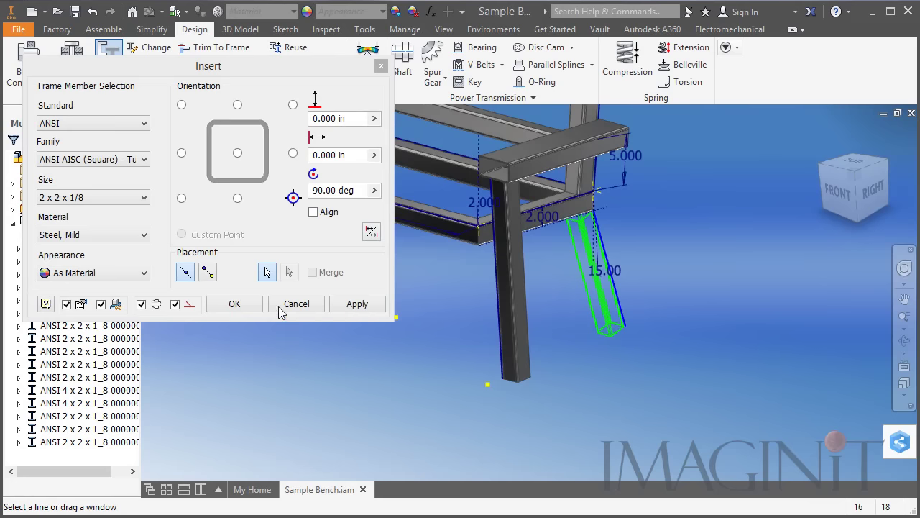
{"action": "left_click", "coordinate": [251, 306]}
{"action": "left_click", "coordinate": [480, 324]}
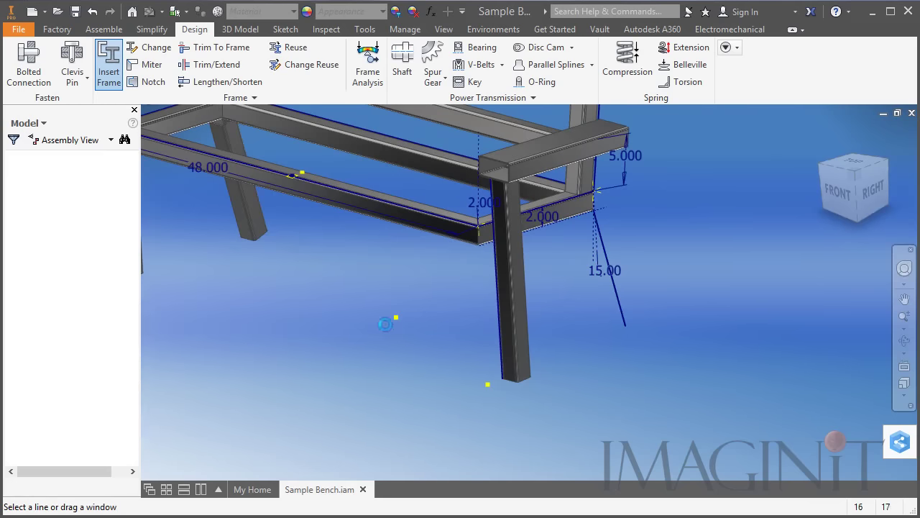
Trim both front legs to the underside face of the left armrest tube with Trim/Extend
{"action": "middle_click_drag", "start_coordinate": [490, 369], "coordinate": [458, 366], "text": "shift"}
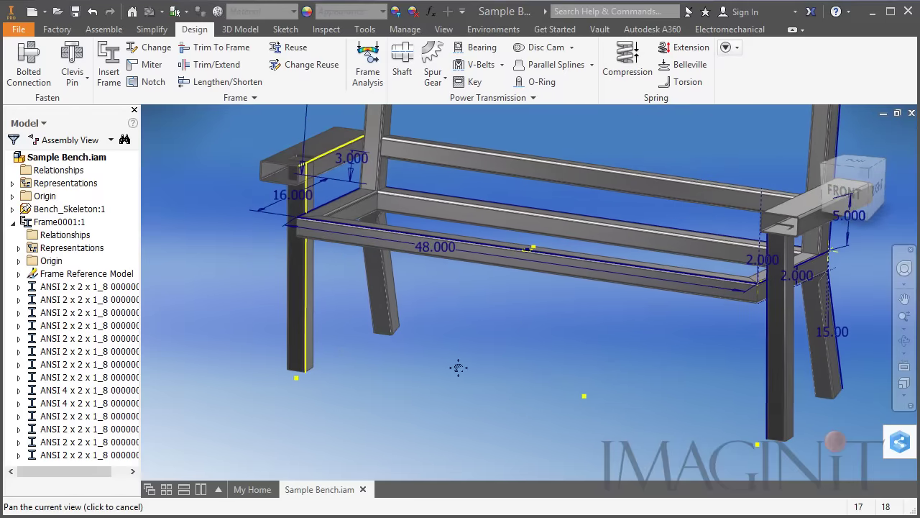
{"action": "left_click", "coordinate": [215, 64]}
{"action": "scroll", "coordinate": [489, 360], "scroll_direction": "up", "scroll_amount": 4}
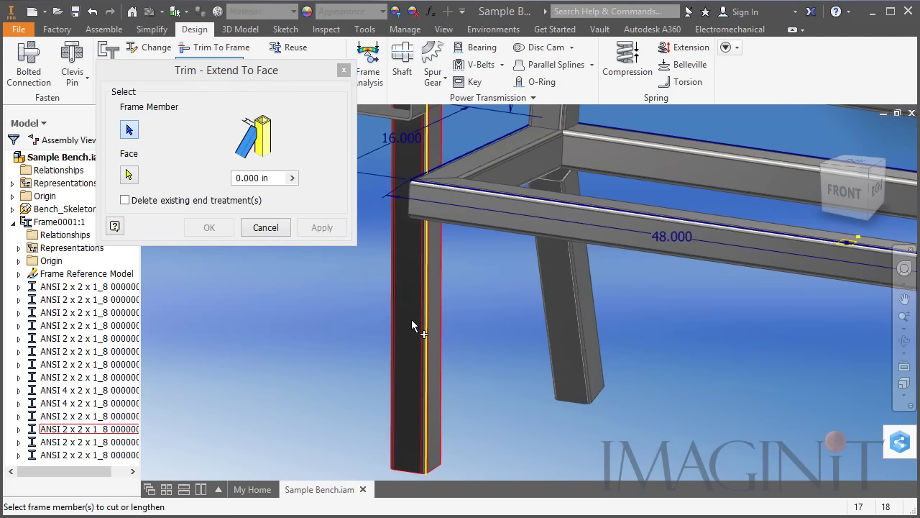
{"action": "left_click", "coordinate": [412, 324]}
{"action": "scroll", "coordinate": [545, 382], "scroll_direction": "down", "scroll_amount": 4}
{"action": "scroll", "coordinate": [475, 374], "scroll_direction": "up", "scroll_amount": 3}
{"action": "left_click", "coordinate": [761, 391]}
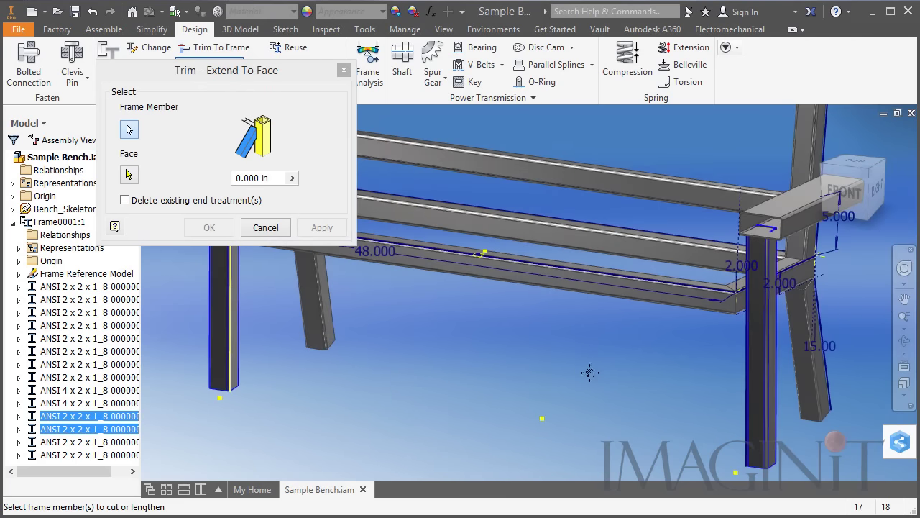
{"action": "middle_click_drag", "start_coordinate": [590, 372], "coordinate": [779, 407]}
{"action": "left_click", "coordinate": [130, 176]}
{"action": "scroll", "coordinate": [498, 378], "scroll_direction": "down", "scroll_amount": 3}
{"action": "middle_click_drag", "start_coordinate": [524, 391], "coordinate": [507, 309], "text": "shift"}
{"action": "scroll", "coordinate": [458, 391], "scroll_direction": "up", "scroll_amount": 3}
{"action": "left_click", "coordinate": [453, 395]}
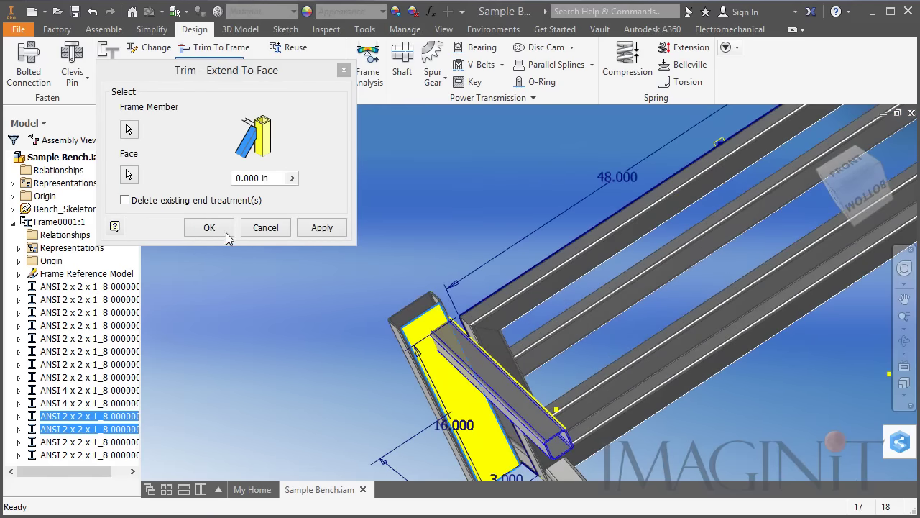
{"action": "left_click", "coordinate": [215, 227]}
{"action": "scroll", "coordinate": [403, 266], "scroll_direction": "down", "scroll_amount": 3}
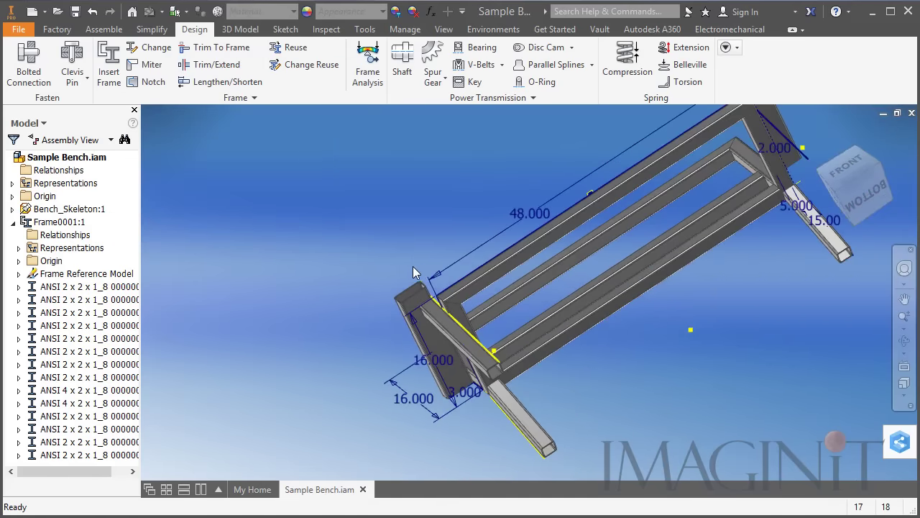
Extend the upper ends of both rear legs to the underside face of the seat's right side tube with a 0.000 in offset
{"action": "middle_click_drag", "start_coordinate": [412, 266], "coordinate": [504, 281], "text": "shift"}
{"action": "left_click_drag", "start_coordinate": [503, 280], "coordinate": [423, 307]}
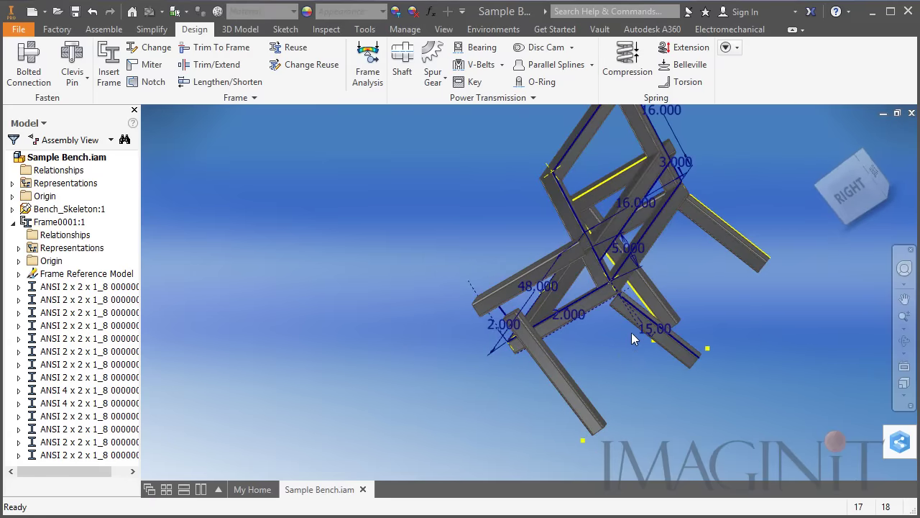
{"action": "left_click", "coordinate": [209, 64]}
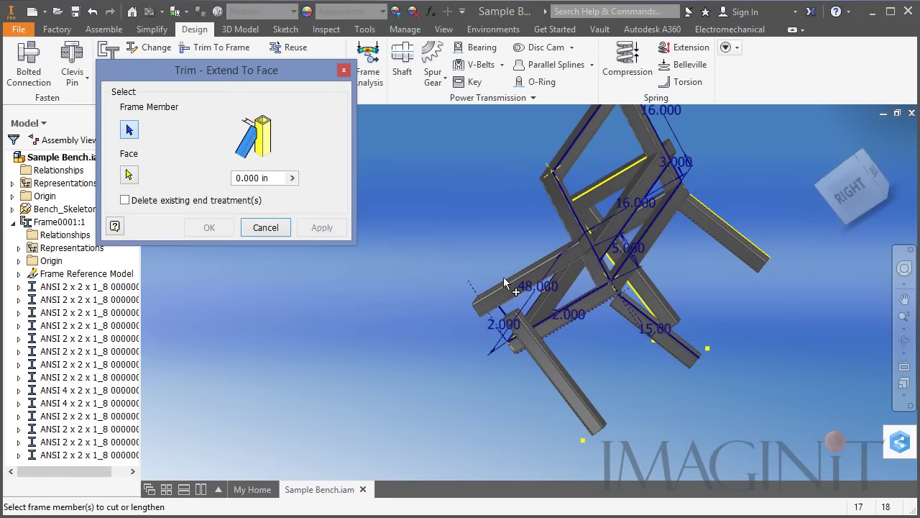
{"action": "left_click", "coordinate": [669, 344]}
{"action": "left_click", "coordinate": [761, 240]}
{"action": "left_click", "coordinate": [130, 175]}
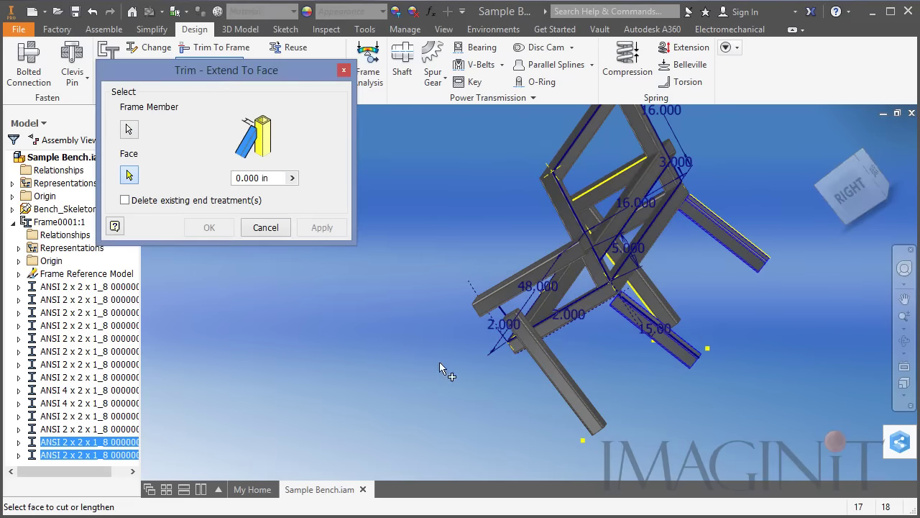
{"action": "key", "text": "F4"}
{"action": "left_click_drag", "start_coordinate": [441, 370], "coordinate": [545, 390]}
{"action": "scroll", "coordinate": [500, 216], "scroll_direction": "down", "scroll_amount": 5}
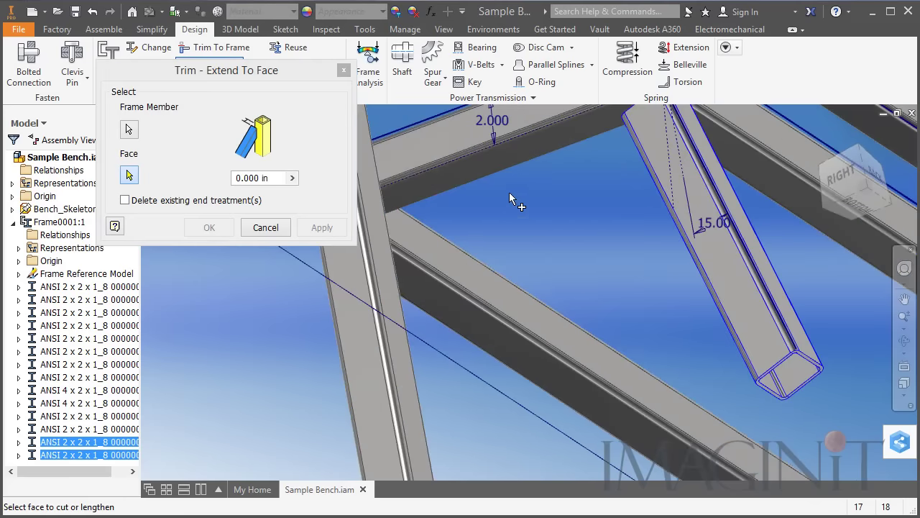
{"action": "left_click", "coordinate": [496, 165]}
{"action": "scroll", "coordinate": [553, 203], "scroll_direction": "up", "scroll_amount": 4}
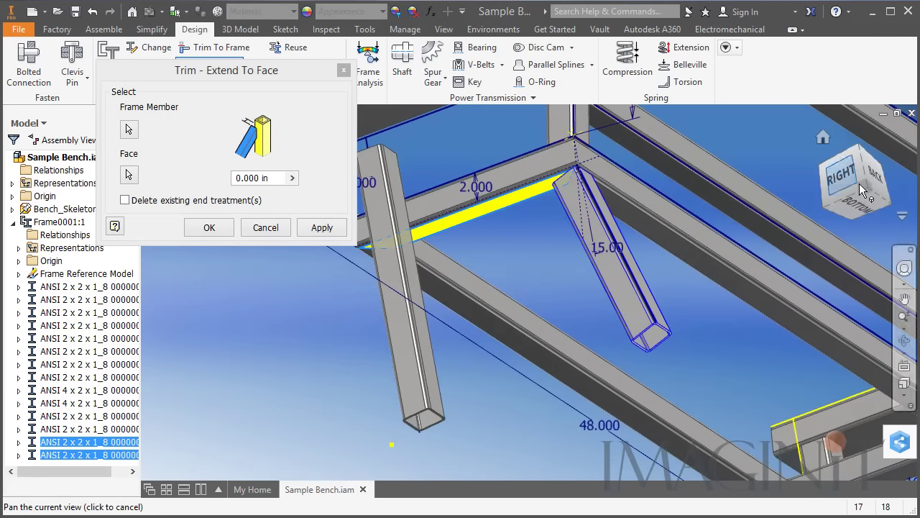
{"action": "left_click", "coordinate": [842, 182]}
{"action": "scroll", "coordinate": [566, 318], "scroll_direction": "down", "scroll_amount": 5}
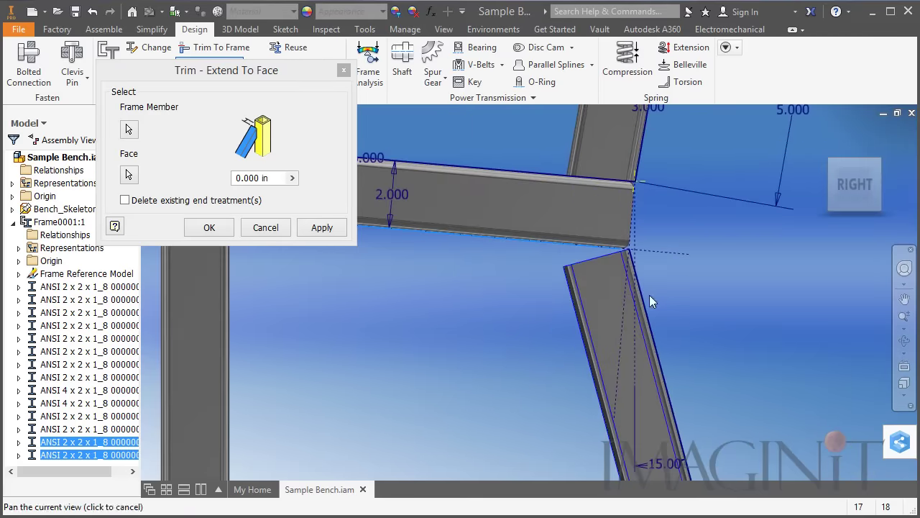
{"action": "left_click", "coordinate": [323, 228]}
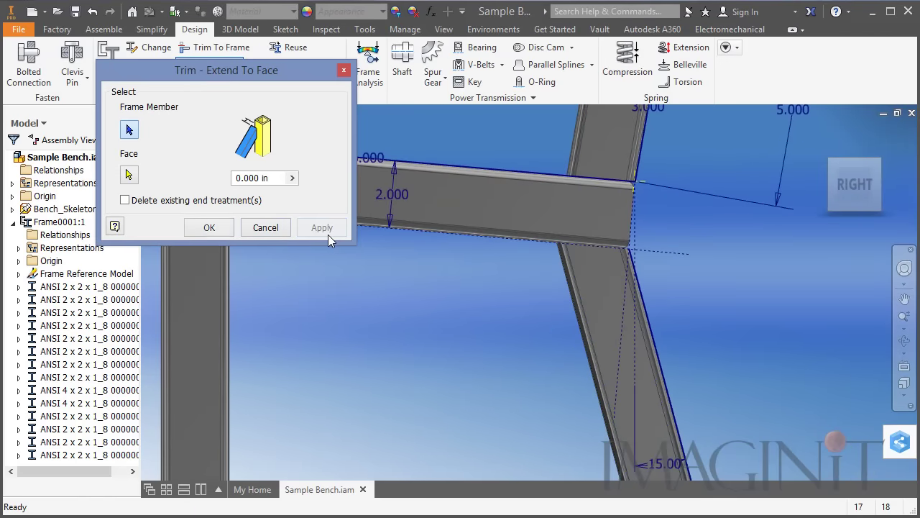
Trim the lower ends of both rear legs to the bottom face of the right front leg, keeping a 0.000 in offset
{"action": "middle_click_drag", "start_coordinate": [394, 343], "coordinate": [458, 314]}
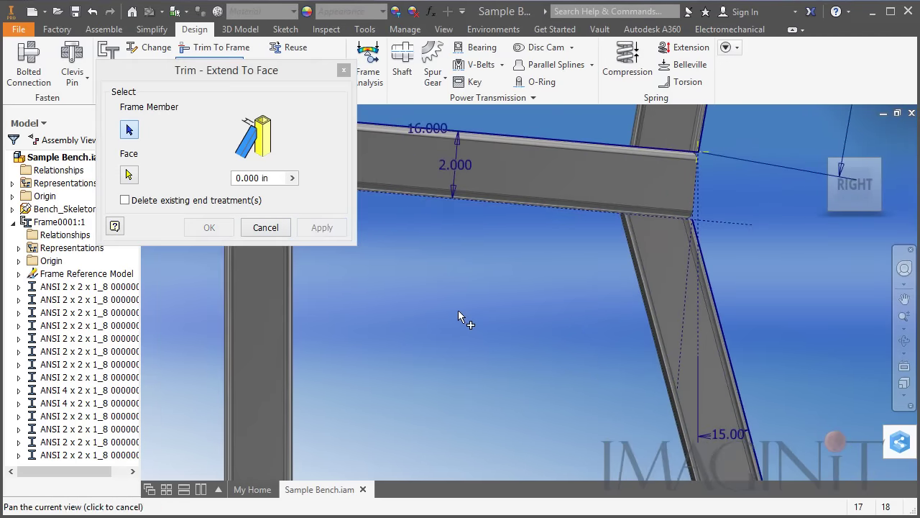
{"action": "scroll", "coordinate": [465, 316], "scroll_direction": "up", "scroll_amount": 3}
{"action": "middle_click_drag", "start_coordinate": [561, 405], "coordinate": [548, 381], "text": "shift"}
{"action": "scroll", "coordinate": [547, 382], "scroll_direction": "down", "scroll_amount": 3}
{"action": "middle_click_drag", "start_coordinate": [523, 250], "coordinate": [502, 243], "text": "shift"}
{"action": "scroll", "coordinate": [468, 262], "scroll_direction": "up", "scroll_amount": 4}
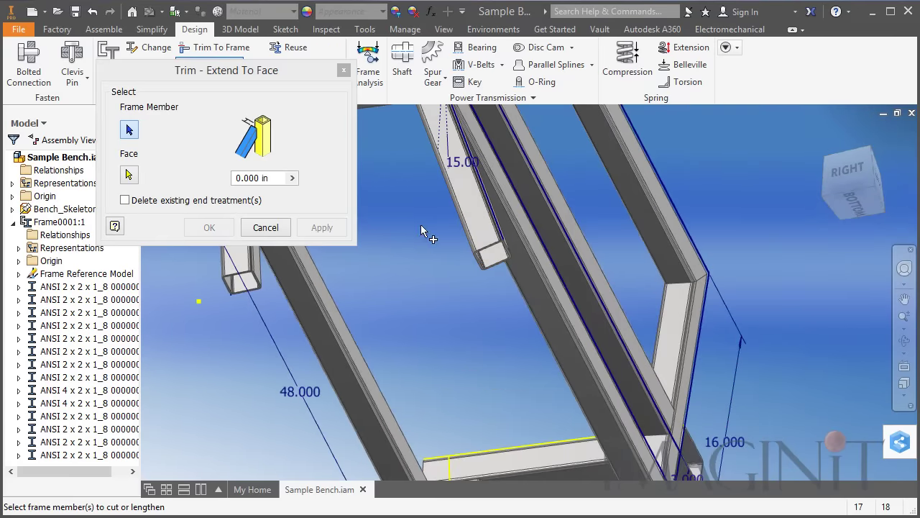
{"action": "left_click", "coordinate": [466, 222]}
{"action": "scroll", "coordinate": [496, 327], "scroll_direction": "up", "scroll_amount": 2}
{"action": "middle_click_drag", "start_coordinate": [497, 327], "coordinate": [654, 337]}
{"action": "left_click", "coordinate": [566, 403]}
{"action": "left_click", "coordinate": [128, 173]}
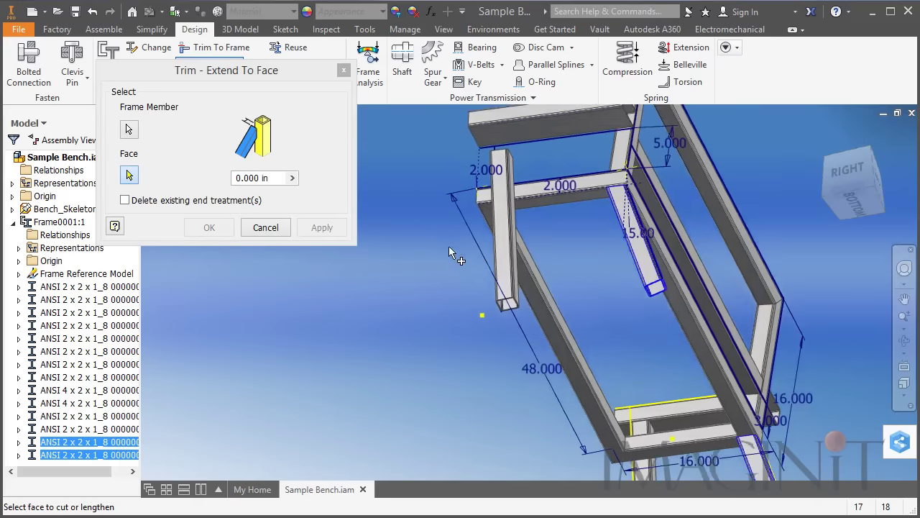
{"action": "scroll", "coordinate": [484, 289], "scroll_direction": "down", "scroll_amount": 4}
{"action": "scroll", "coordinate": [537, 365], "scroll_direction": "down", "scroll_amount": 4}
{"action": "left_click", "coordinate": [544, 343]}
{"action": "scroll", "coordinate": [544, 343], "scroll_direction": "up", "scroll_amount": 5}
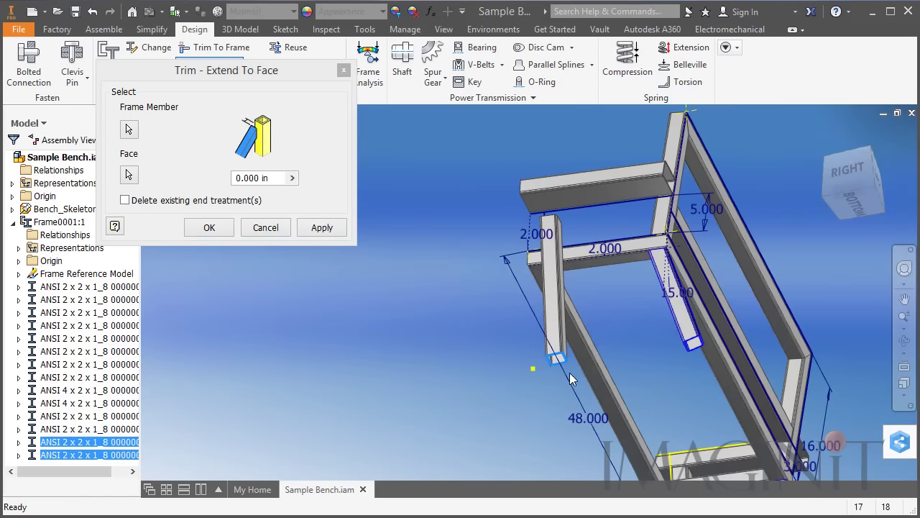
{"action": "left_click", "coordinate": [842, 176]}
{"action": "scroll", "coordinate": [539, 410], "scroll_direction": "down", "scroll_amount": 5}
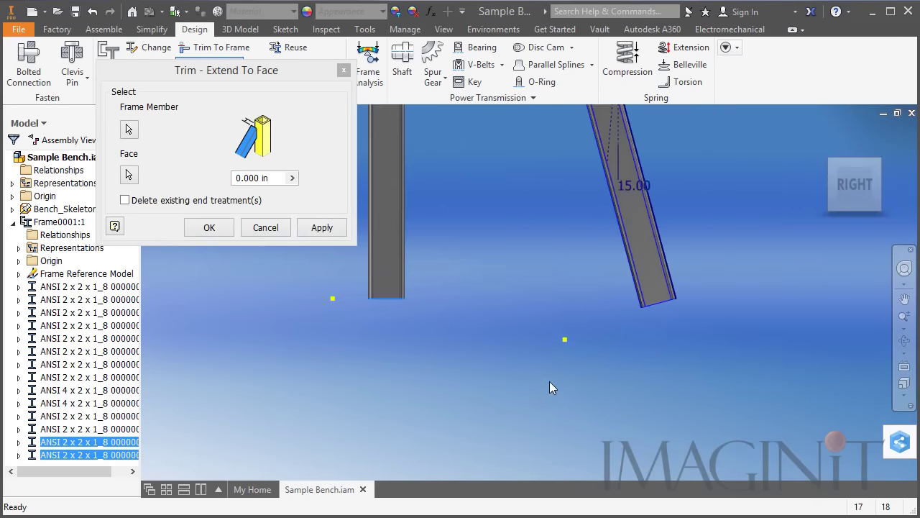
{"action": "left_click", "coordinate": [209, 228]}
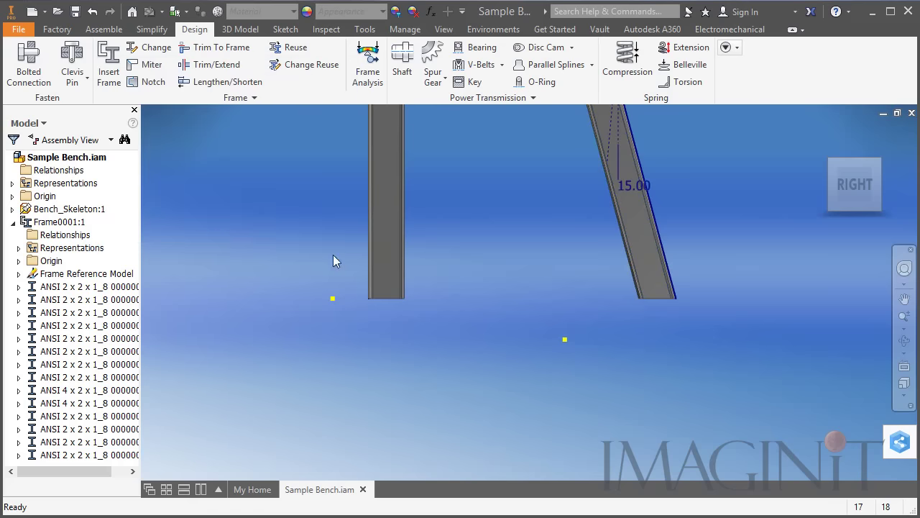
Set the bench skeleton's length dimension along the front seat line to 60 in and return to the assembly
{"action": "scroll", "coordinate": [456, 356], "scroll_direction": "up", "scroll_amount": 5}
{"action": "mouse_move", "coordinate": [447, 357]}
{"action": "middle_mouse_down", "text": "shift"}
{"action": "mouse_move", "coordinate": [510, 333]}
{"action": "mouse_move", "coordinate": [641, 360]}
{"action": "mouse_move", "coordinate": [468, 335]}
{"action": "mouse_move", "coordinate": [524, 364]}
{"action": "mouse_move", "coordinate": [553, 363]}
{"action": "mouse_move", "coordinate": [510, 371]}
{"action": "mouse_move", "coordinate": [482, 338]}
{"action": "mouse_move", "coordinate": [454, 329]}
{"action": "mouse_move", "coordinate": [455, 349]}
{"action": "middle_mouse_up", "text": "shift"}
{"action": "scroll", "coordinate": [490, 356], "scroll_direction": "up", "scroll_amount": 3}
{"action": "left_click", "coordinate": [822, 139]}
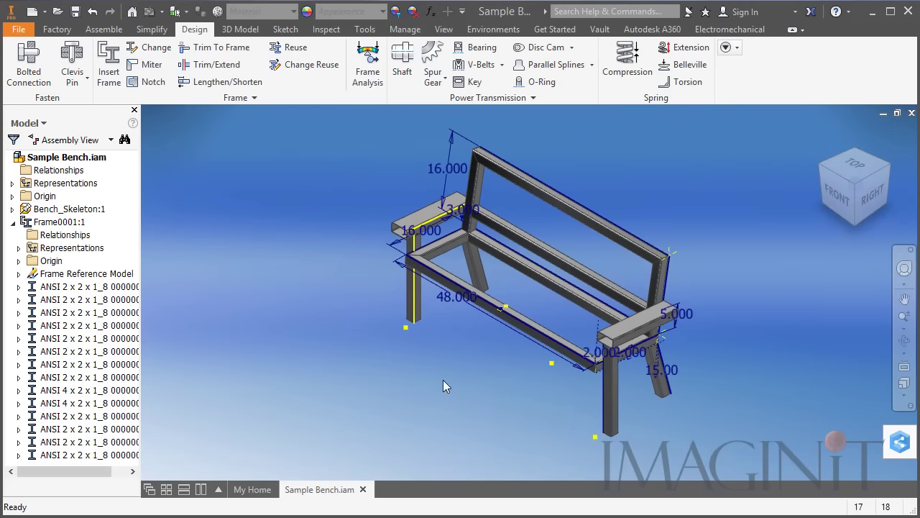
{"action": "scroll", "coordinate": [442, 380], "scroll_direction": "down", "scroll_amount": 5}
{"action": "scroll", "coordinate": [490, 357], "scroll_direction": "up", "scroll_amount": 5}
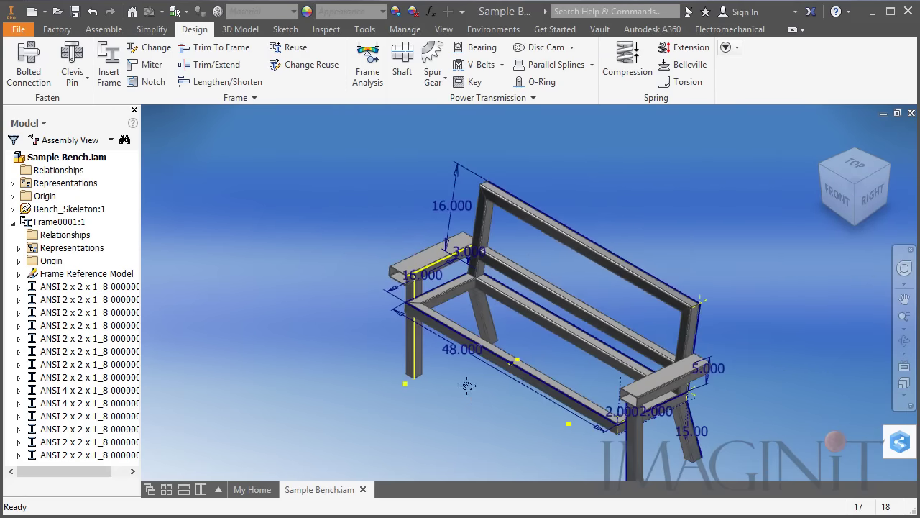
{"action": "middle_click_drag", "start_coordinate": [490, 358], "coordinate": [465, 328], "text": "shift"}
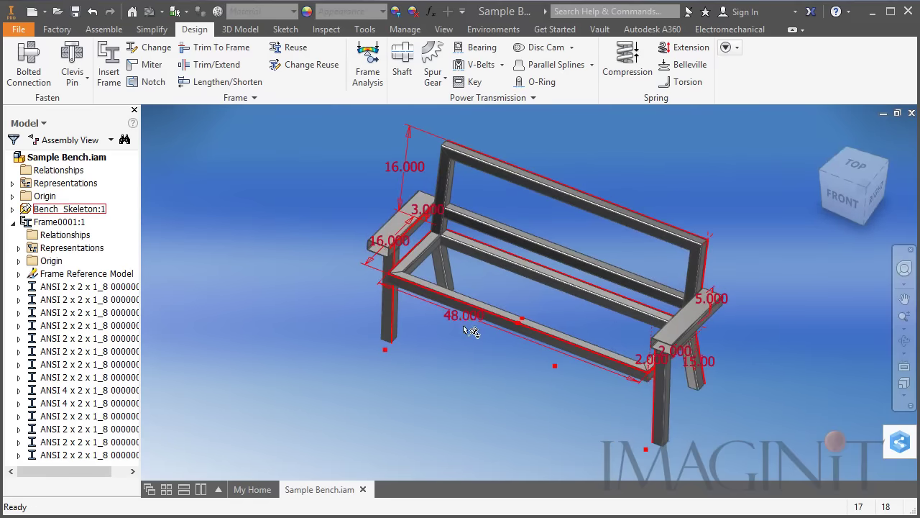
{"action": "double_click", "coordinate": [464, 322]}
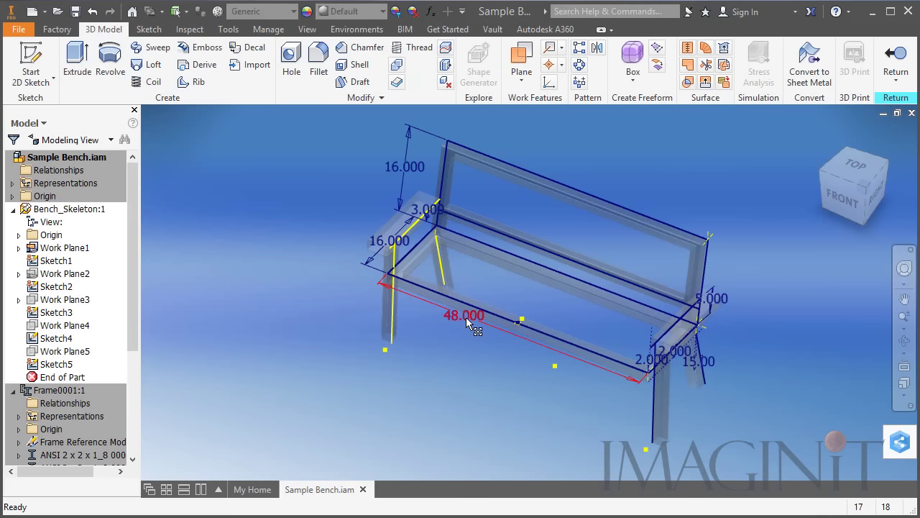
{"action": "double_click", "coordinate": [466, 316]}
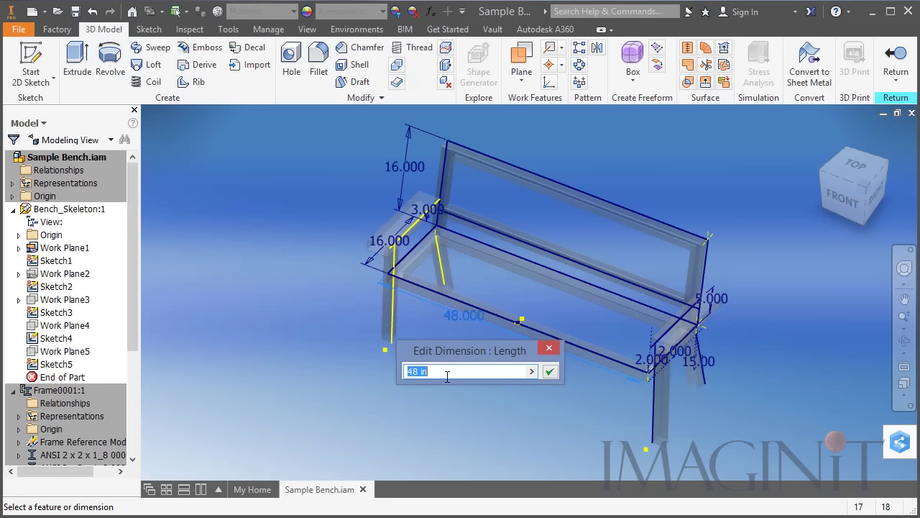
{"action": "type", "text": "60"}
{"action": "left_click", "coordinate": [550, 373]}
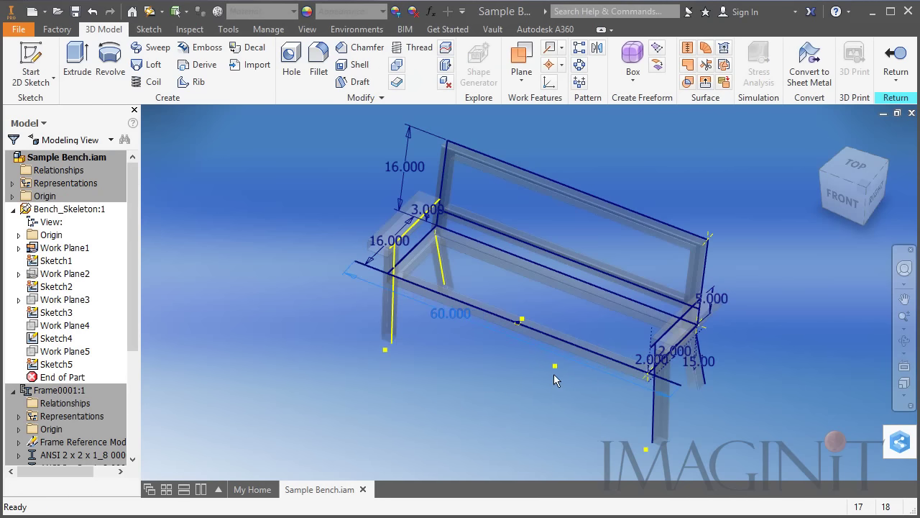
{"action": "left_click", "coordinate": [896, 63]}
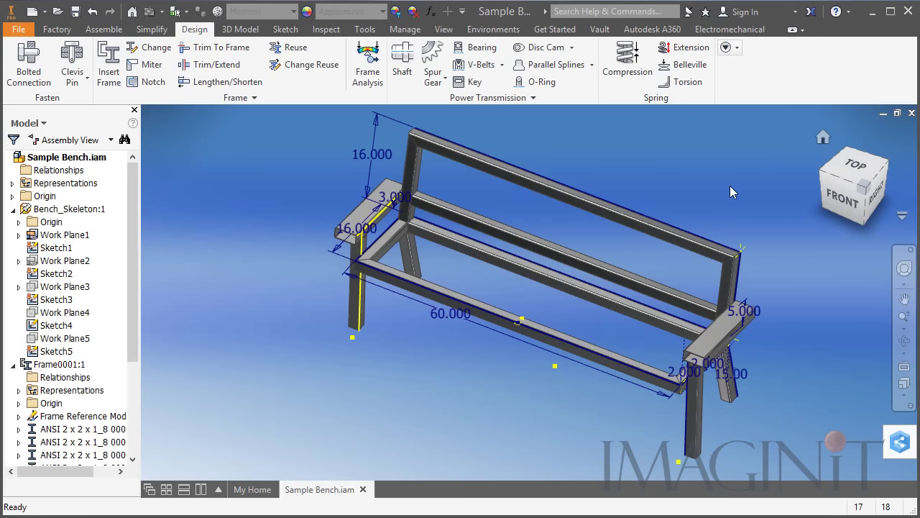
Set the skeleton's front seat length dimension back to 48 in and return to the assembly
{"action": "double_click", "coordinate": [448, 316]}
{"action": "double_click", "coordinate": [450, 314]}
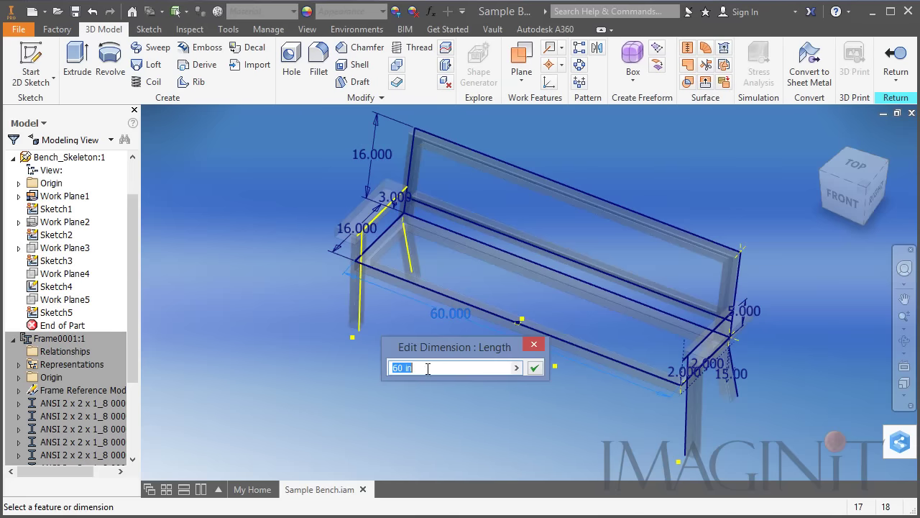
{"action": "type", "text": "48"}
{"action": "key", "text": "Return"}
{"action": "left_click", "coordinate": [896, 59]}
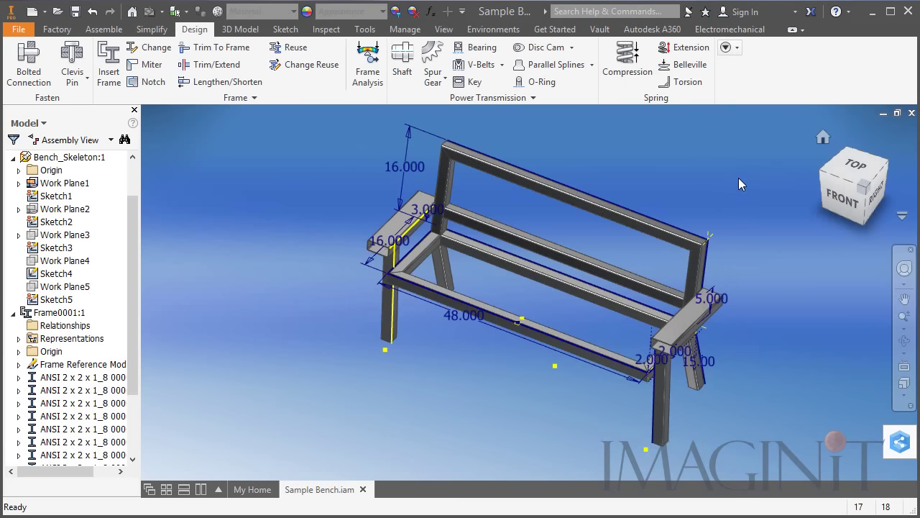
{"action": "middle_click_drag", "start_coordinate": [657, 180], "coordinate": [663, 203]}
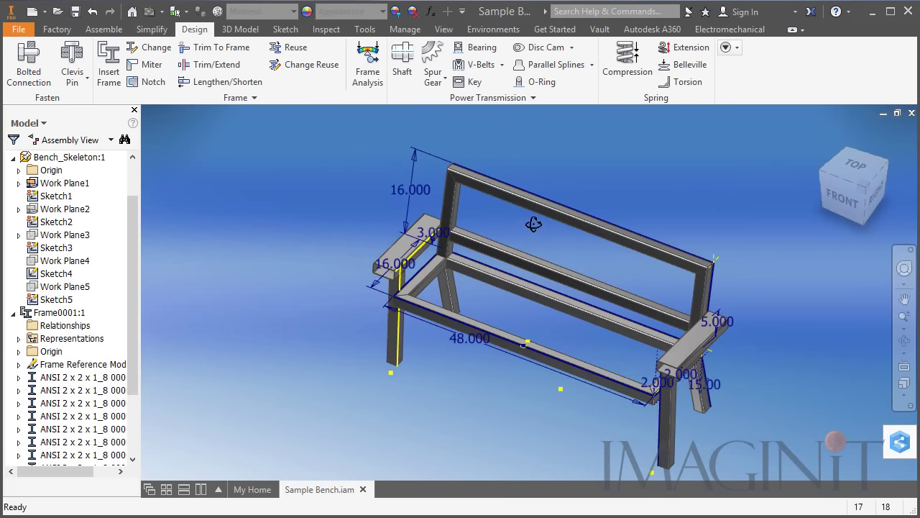
{"action": "middle_click_drag", "start_coordinate": [533, 224], "coordinate": [448, 215], "text": "shift"}
{"action": "scroll", "coordinate": [523, 220], "scroll_direction": "up", "scroll_amount": 5}
{"action": "scroll", "coordinate": [482, 251], "scroll_direction": "up", "scroll_amount": 3}
{"action": "scroll", "coordinate": [457, 196], "scroll_direction": "down", "scroll_amount": 2}
{"action": "middle_click_drag", "start_coordinate": [536, 237], "coordinate": [491, 262]}
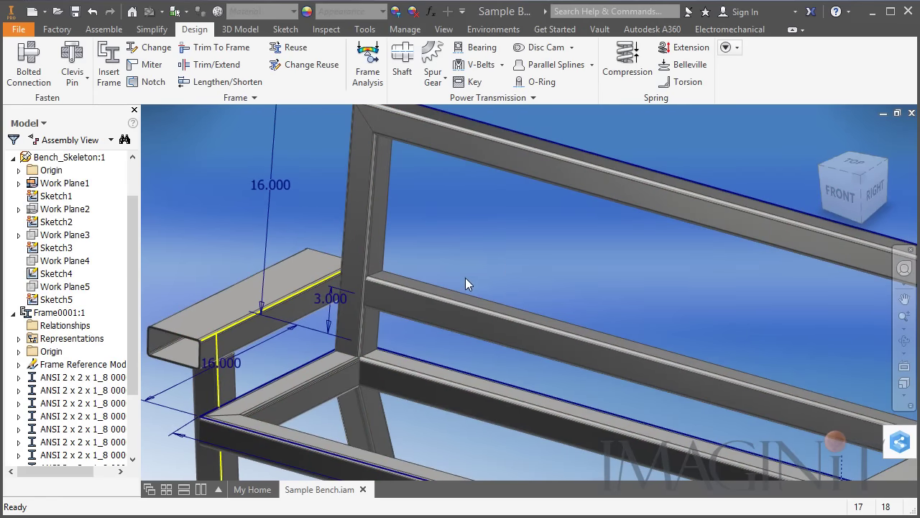
Create a new part and sketch a rectangle about 0.68 in high on the front plane, with its lower-left corner at the origin
{"action": "left_click", "coordinate": [32, 14]}
{"action": "double_click", "coordinate": [435, 191]}
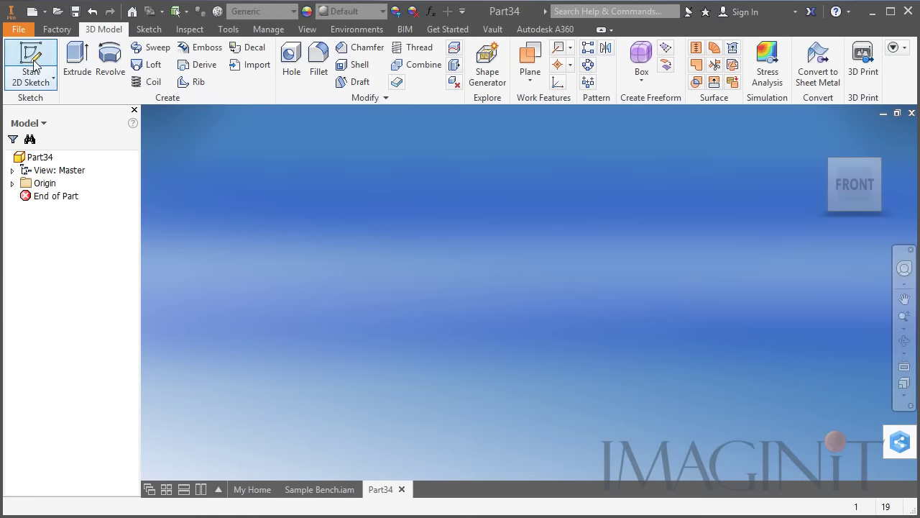
{"action": "left_click", "coordinate": [29, 59]}
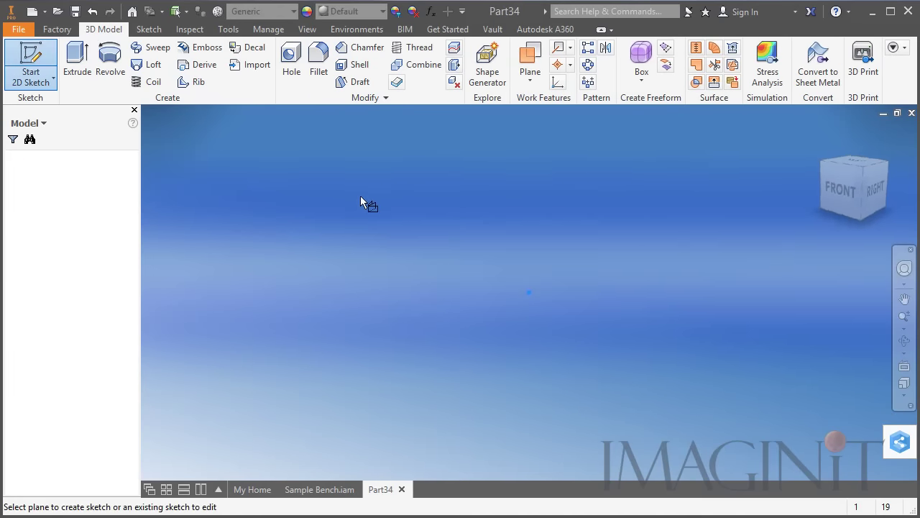
{"action": "left_click", "coordinate": [186, 61]}
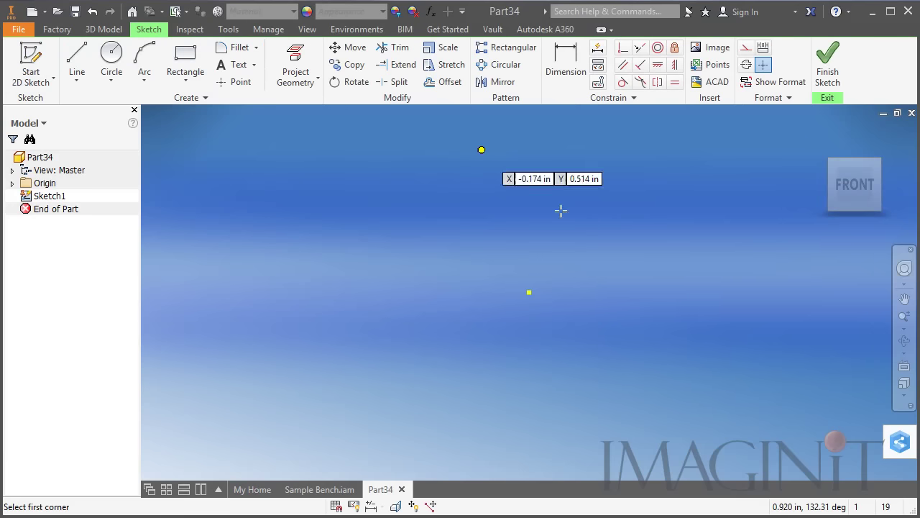
{"action": "left_click", "coordinate": [530, 291]}
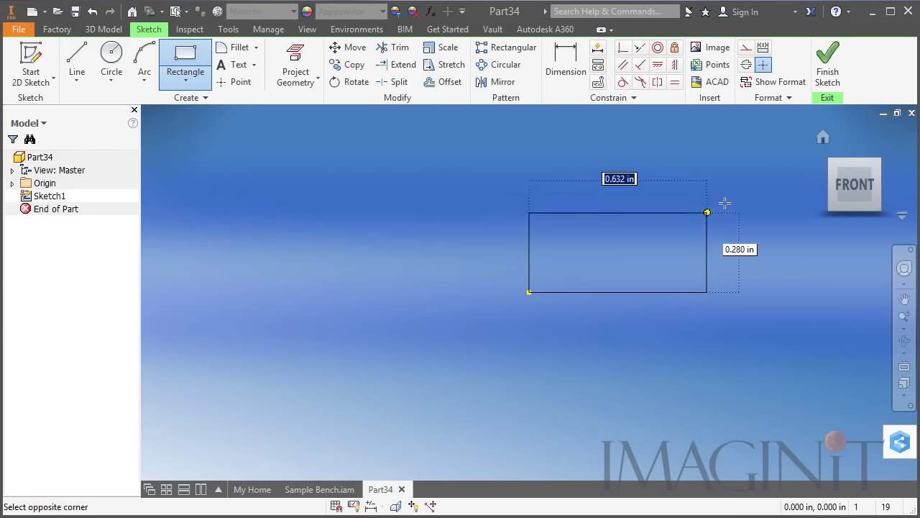
{"action": "middle_click_drag", "start_coordinate": [723, 201], "coordinate": [544, 279]}
{"action": "left_click", "coordinate": [715, 177]}
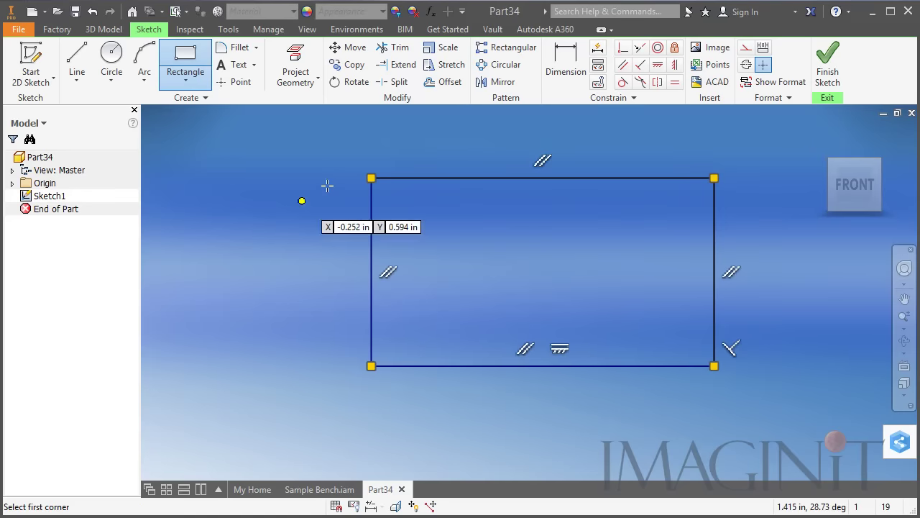
Dimension the rectangle's left side and set its height to 1 in
{"action": "key", "text": "d"}
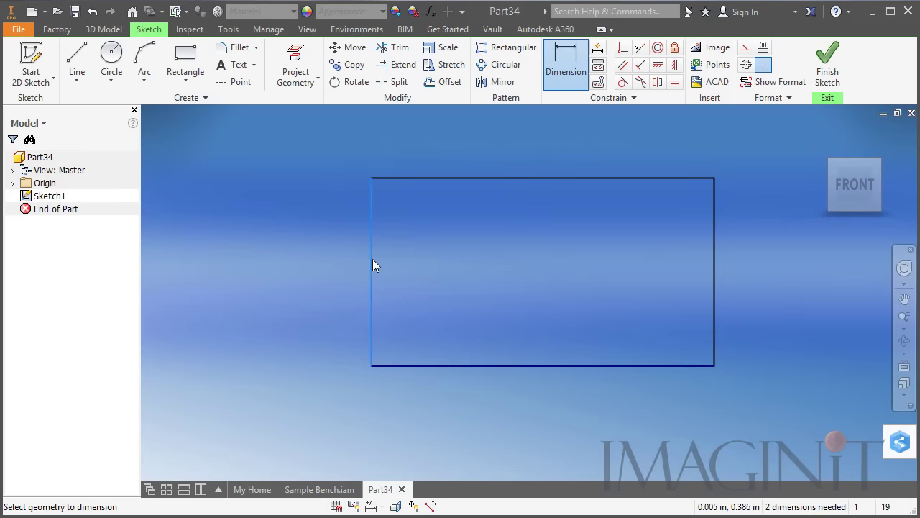
{"action": "left_click", "coordinate": [372, 260]}
{"action": "left_click", "coordinate": [318, 255]}
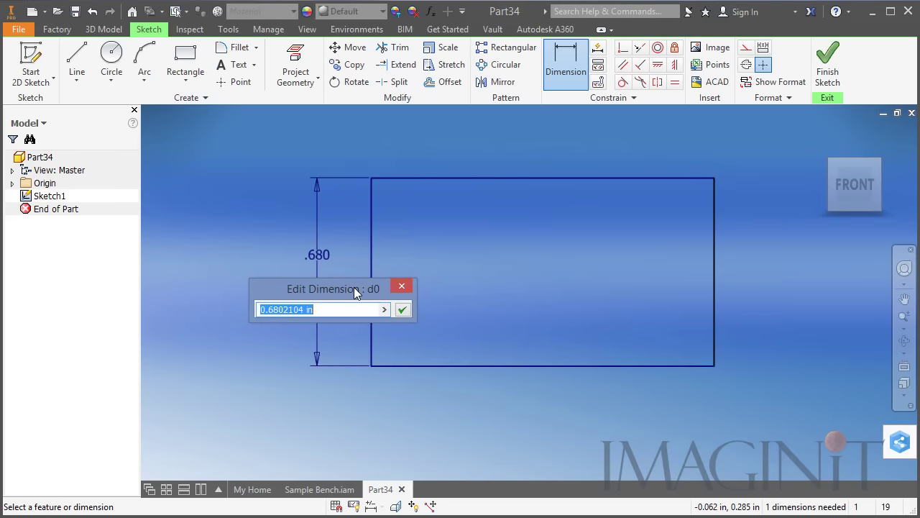
{"action": "type", "text": "1"}
{"action": "key", "text": "Return"}
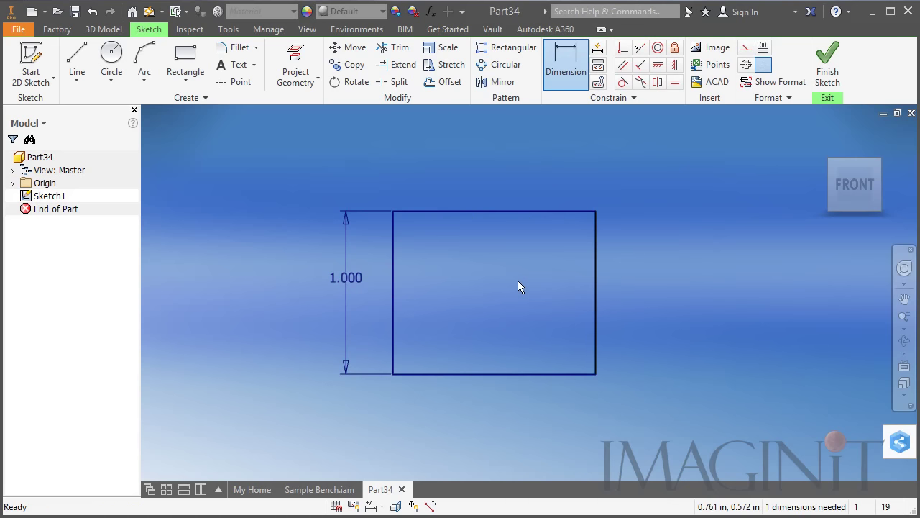
{"action": "key", "text": "Escape"}
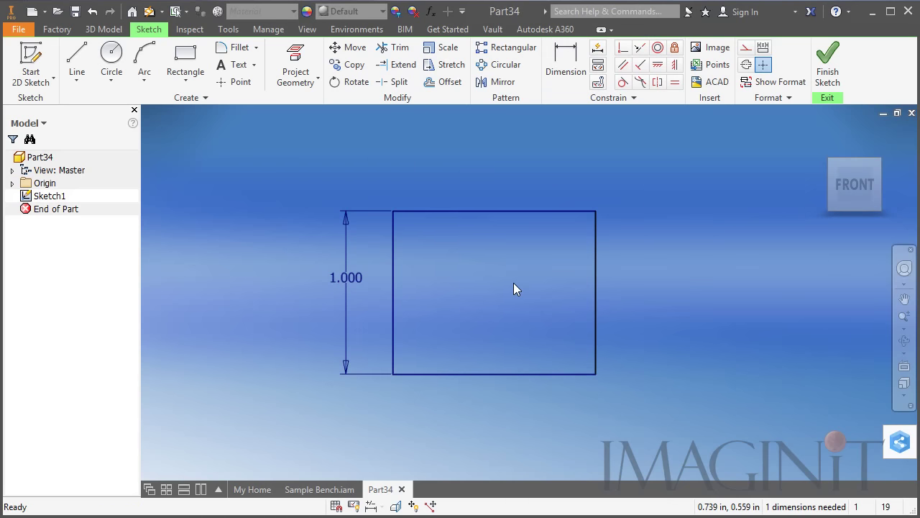
Stretch the rectangle's right side outward and pull it partway back, leaving the horizontal length undimensioned
{"action": "middle_click_drag", "start_coordinate": [509, 304], "coordinate": [486, 310]}
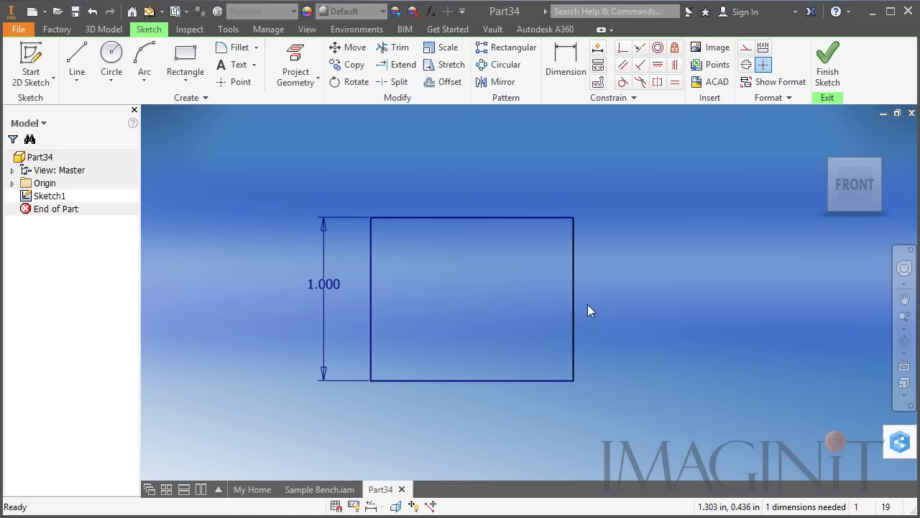
{"action": "left_click_drag", "start_coordinate": [577, 298], "coordinate": [617, 325]}
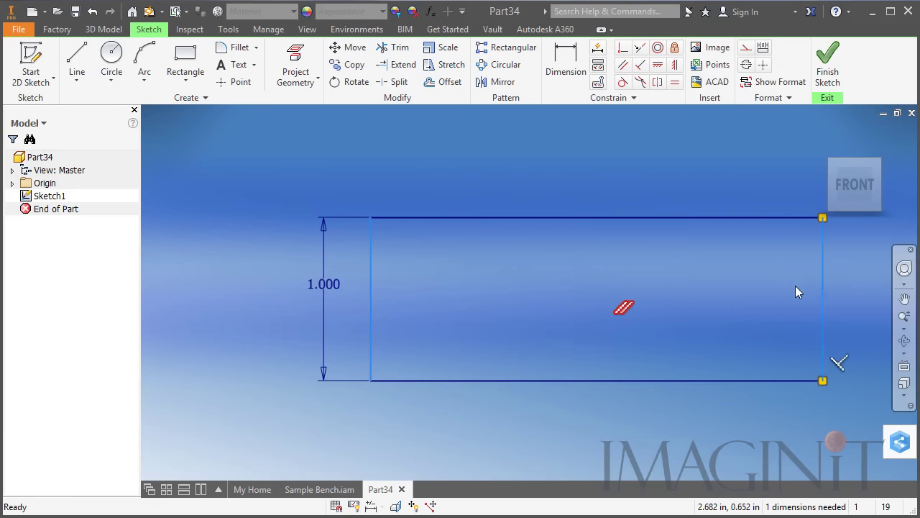
{"action": "left_click_drag", "start_coordinate": [822, 250], "coordinate": [662, 279]}
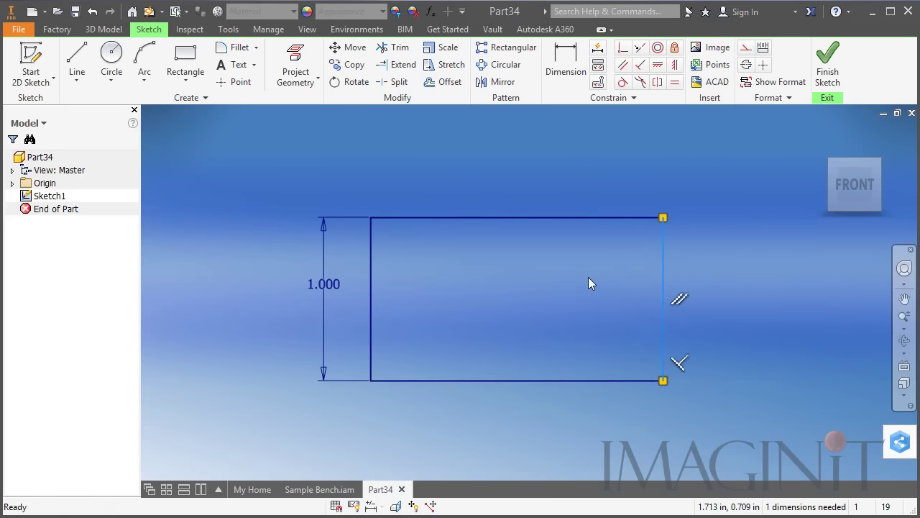
{"action": "left_click", "coordinate": [713, 249]}
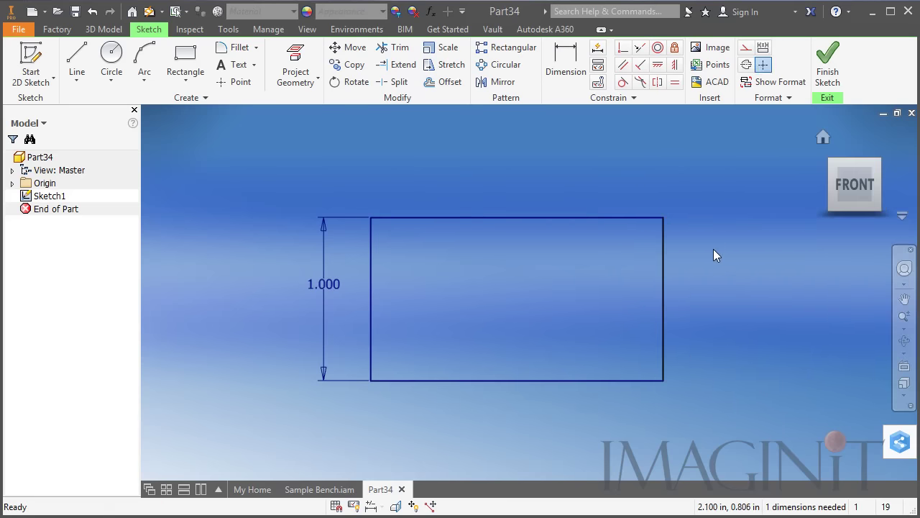
Extrude the rectangle profile 0.25 in into a new solid
{"action": "key", "text": "e"}
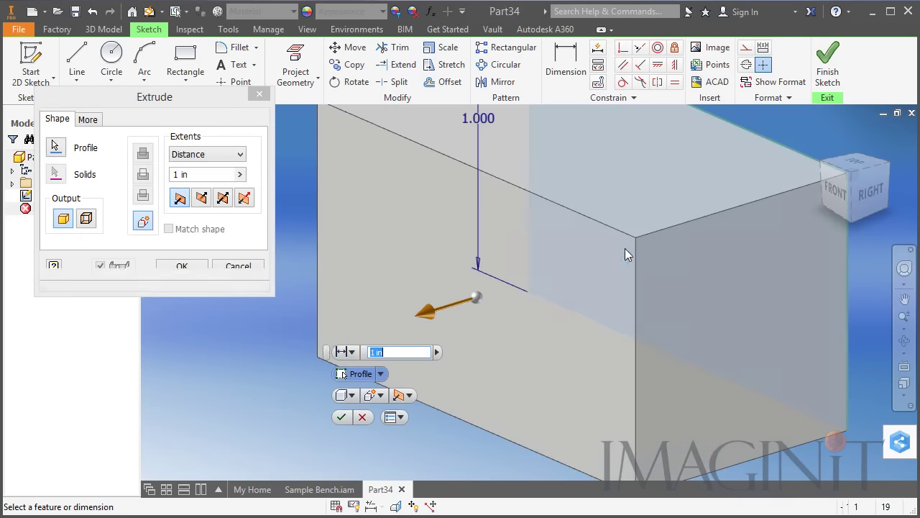
{"action": "left_click_drag", "start_coordinate": [199, 176], "coordinate": [107, 177]}
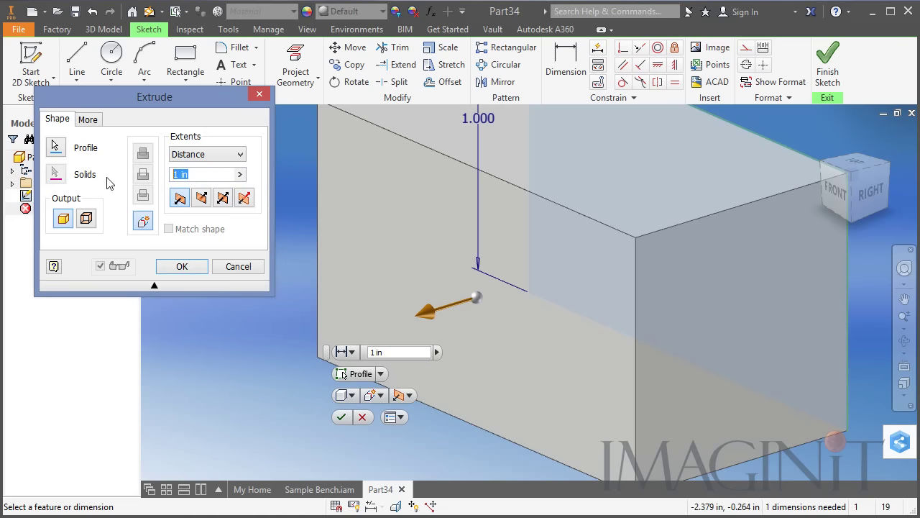
{"action": "type", "text": ".25"}
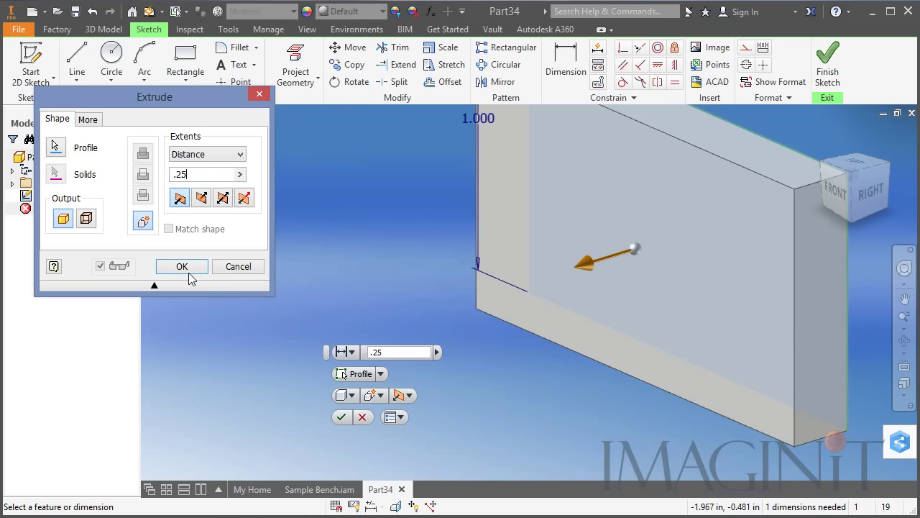
{"action": "left_click", "coordinate": [182, 266]}
{"action": "middle_click_drag", "start_coordinate": [328, 290], "coordinate": [216, 311]}
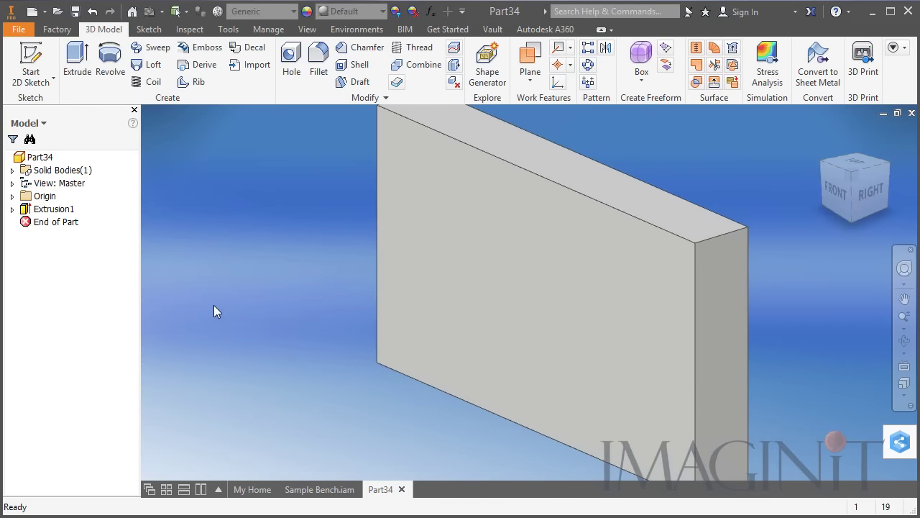
Make the flat bar's extrusion adaptive and check its sketch in the model tree
{"action": "right_click", "coordinate": [50, 211]}
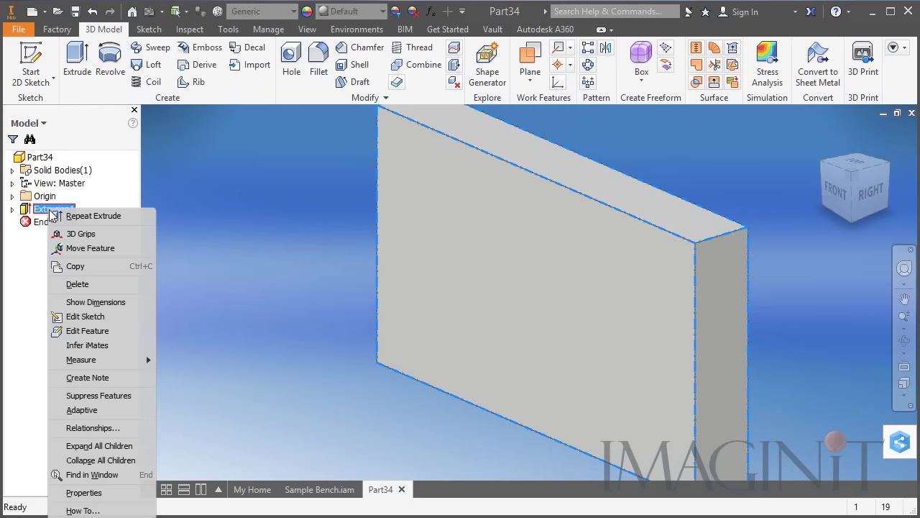
{"action": "left_click", "coordinate": [89, 412]}
{"action": "left_click", "coordinate": [252, 291]}
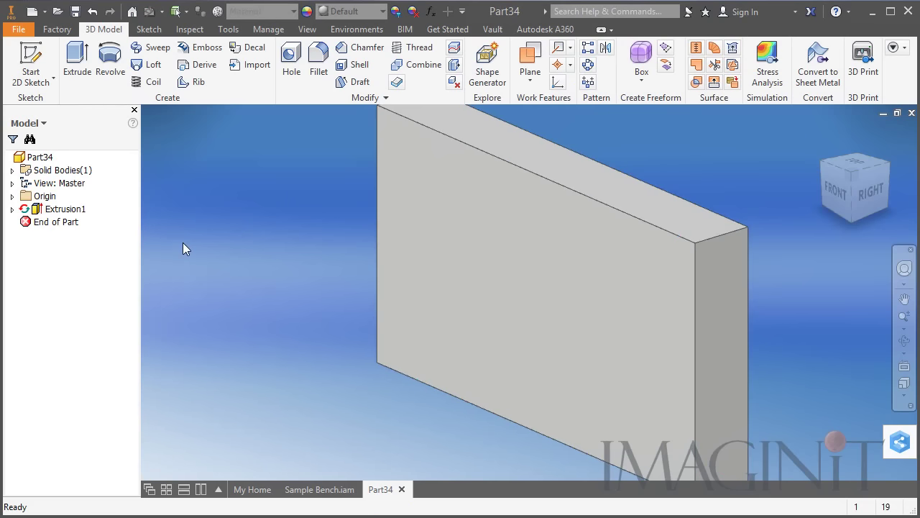
{"action": "left_click", "coordinate": [12, 209]}
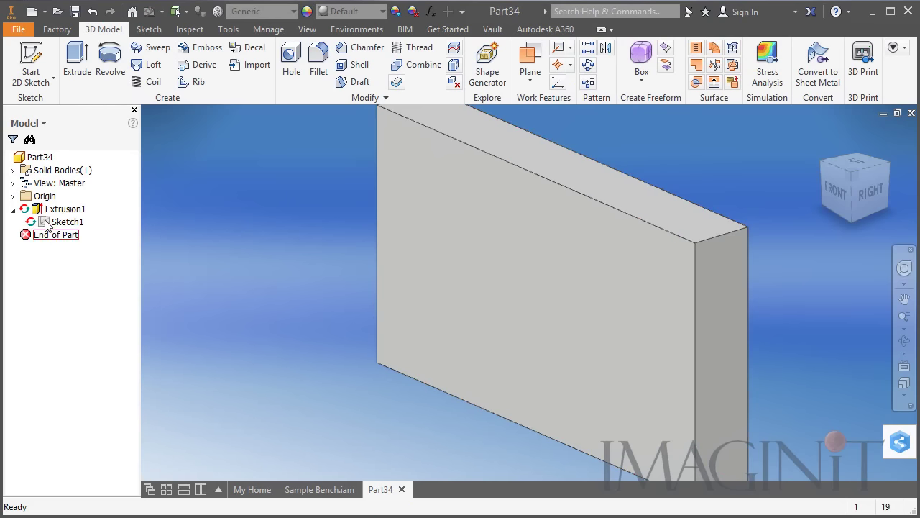
{"action": "left_click", "coordinate": [12, 209]}
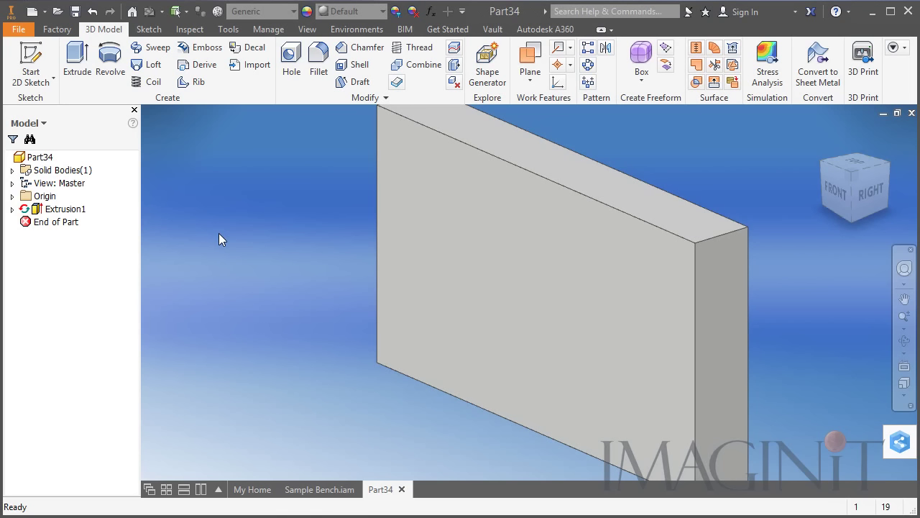
Save the part as Flat Bar Adapt.ipt in the Diresta Bench folder, replacing the existing file
{"action": "left_click", "coordinate": [75, 12]}
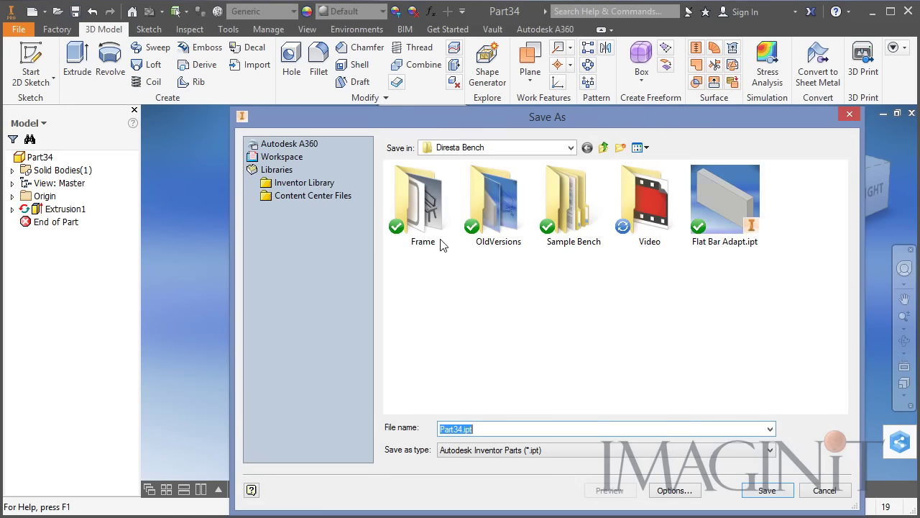
{"action": "left_click", "coordinate": [719, 234]}
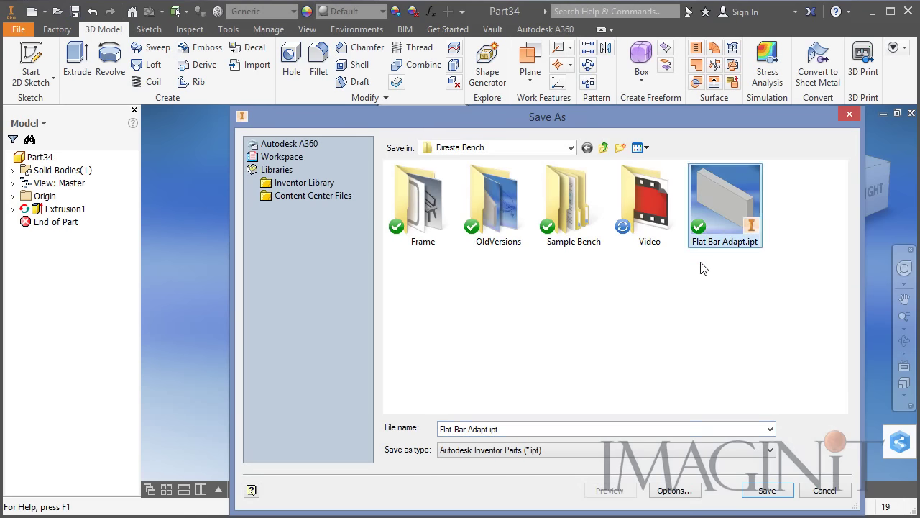
{"action": "left_click", "coordinate": [767, 490]}
{"action": "left_click", "coordinate": [655, 341]}
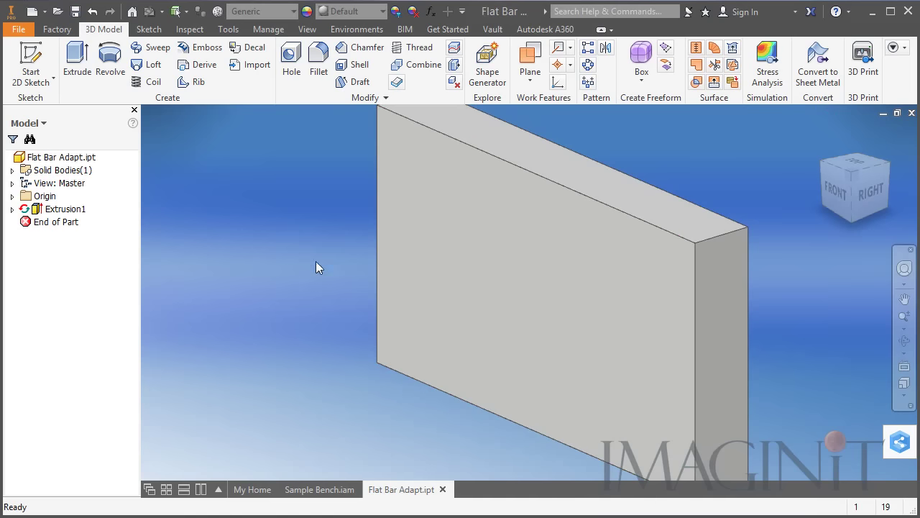
Close the part and place one Flat Bar Adapt.ipt from the Diresta Bench folder into the assembly, just above the lower back rail
{"action": "middle_click_drag", "start_coordinate": [313, 237], "coordinate": [285, 233]}
{"action": "left_click", "coordinate": [912, 113]}
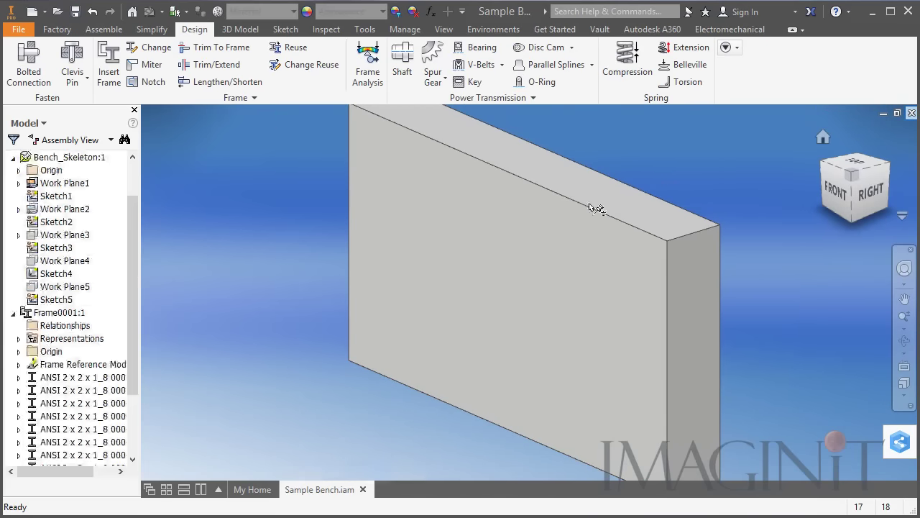
{"action": "left_click", "coordinate": [103, 29]}
{"action": "left_click", "coordinate": [22, 61]}
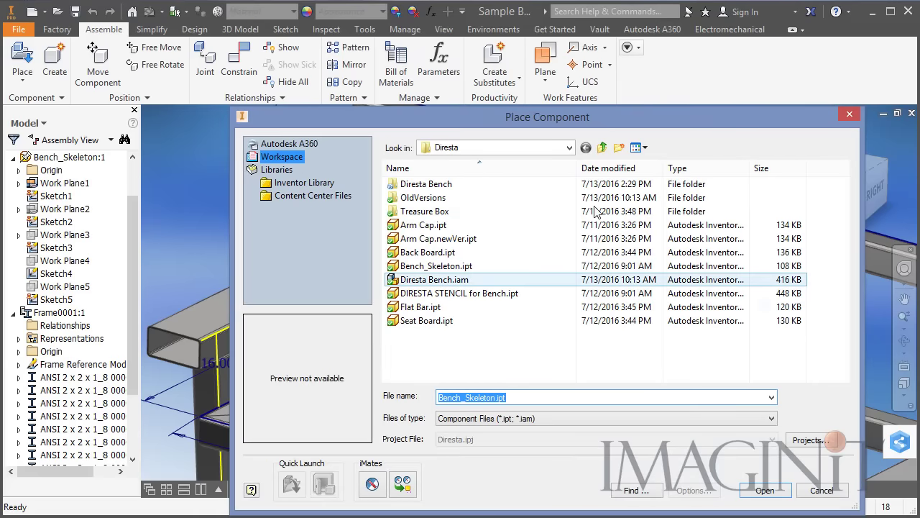
{"action": "double_click", "coordinate": [415, 186]}
{"action": "left_click", "coordinate": [799, 205]}
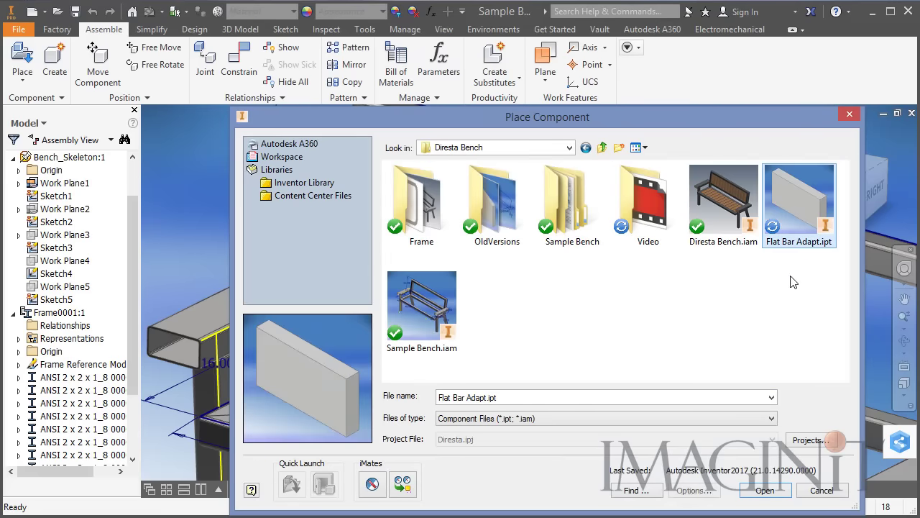
{"action": "left_click", "coordinate": [762, 489]}
{"action": "scroll", "coordinate": [523, 267], "scroll_direction": "down", "scroll_amount": 3}
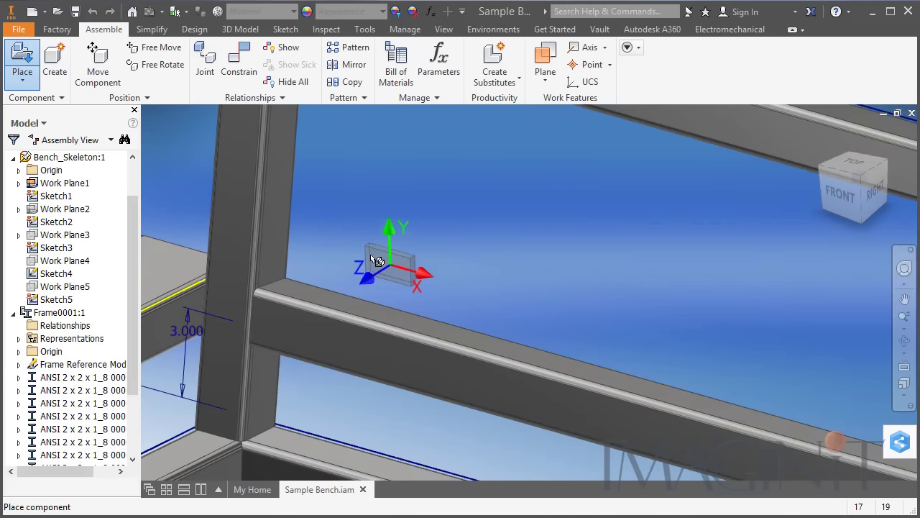
{"action": "left_click", "coordinate": [379, 257]}
{"action": "right_click", "coordinate": [490, 231]}
{"action": "left_click", "coordinate": [544, 231]}
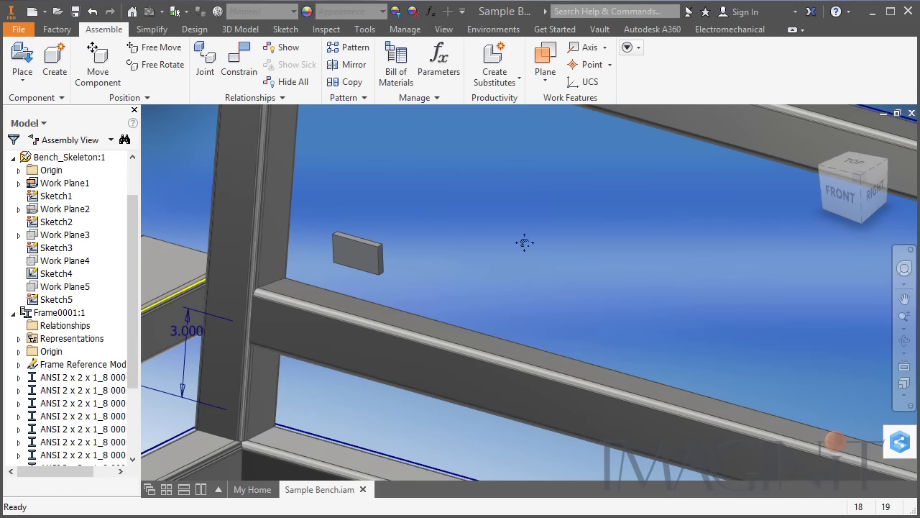
Mate the flat bar's bottom face to the top face of the lower back rail with zero offset
{"action": "scroll", "coordinate": [407, 220], "scroll_direction": "down", "scroll_amount": 3}
{"action": "middle_click_drag", "start_coordinate": [408, 220], "coordinate": [602, 269]}
{"action": "key", "text": "c"}
{"action": "scroll", "coordinate": [568, 308], "scroll_direction": "down", "scroll_amount": 3}
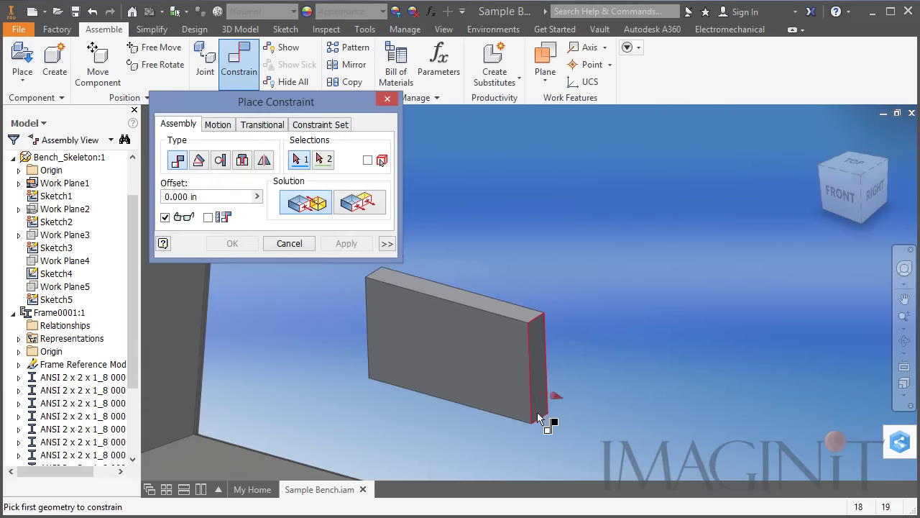
{"action": "middle_click_drag", "start_coordinate": [539, 413], "coordinate": [625, 309]}
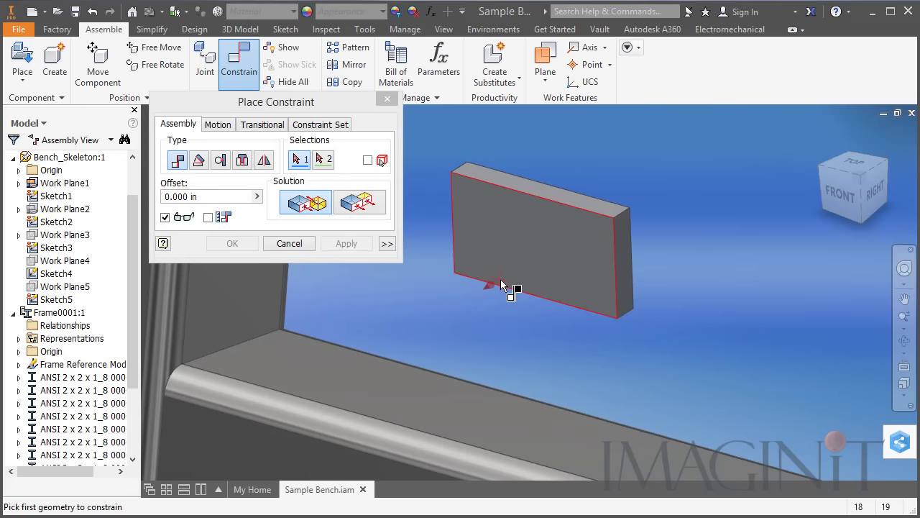
{"action": "left_click", "coordinate": [502, 285]}
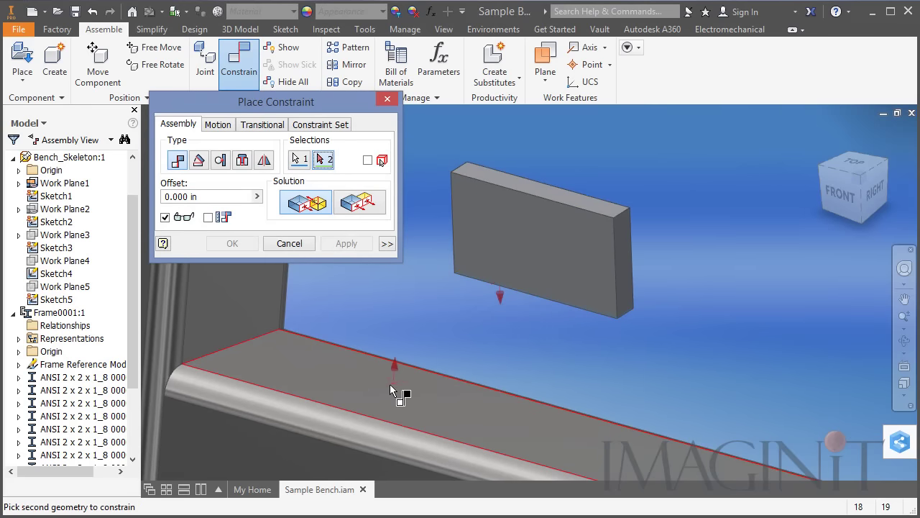
{"action": "left_click", "coordinate": [405, 392]}
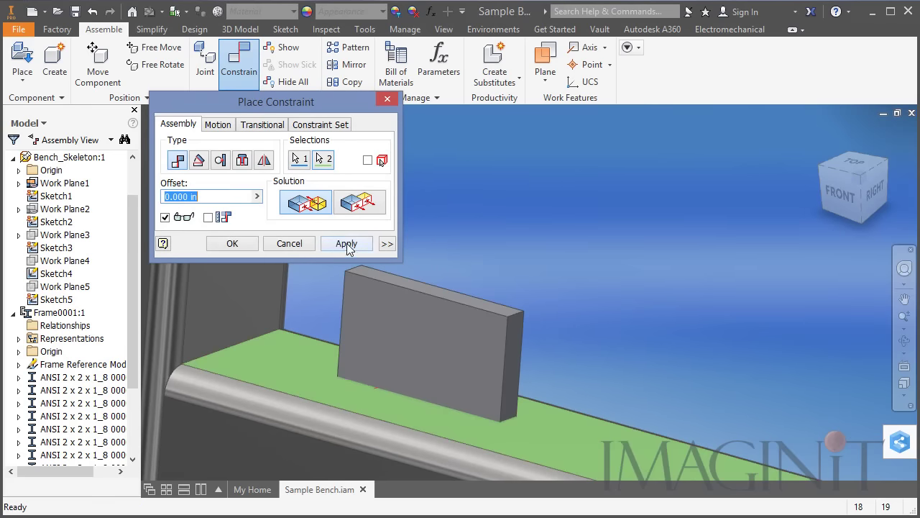
{"action": "left_click", "coordinate": [346, 244]}
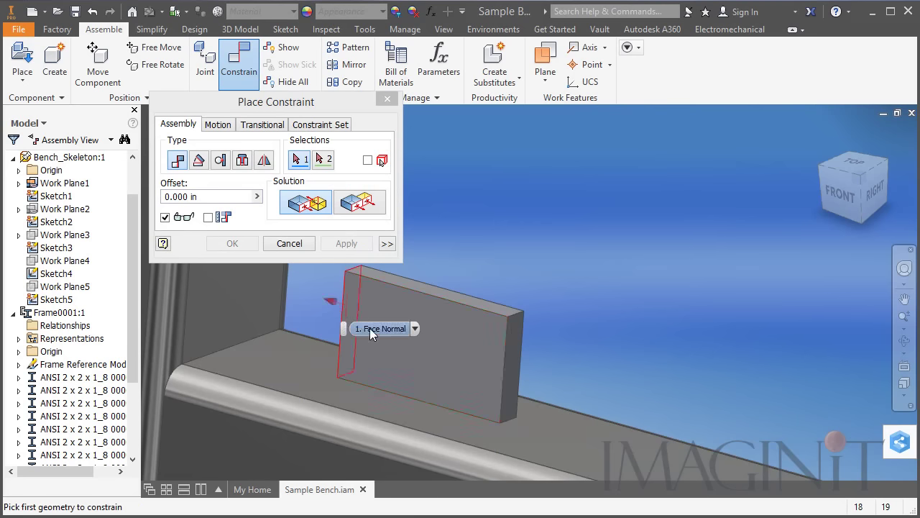
Mate the flat bar's left end face to the inner face of the left back upright with zero offset
{"action": "left_click", "coordinate": [370, 328]}
{"action": "left_click", "coordinate": [252, 307]}
{"action": "left_click", "coordinate": [346, 243]}
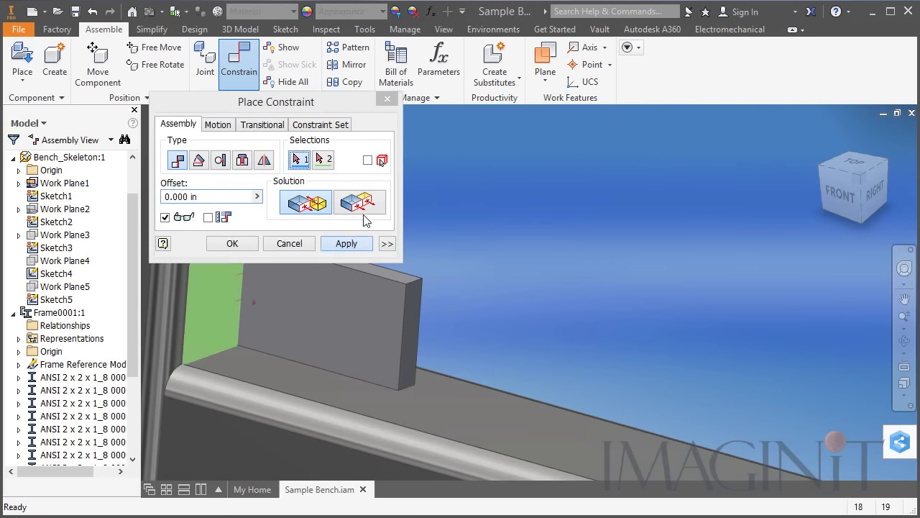
Constrain the flat bar's front face flush with the lower back rail's front face at a .75 in offset
{"action": "left_click", "coordinate": [329, 362]}
{"action": "scroll", "coordinate": [320, 433], "scroll_direction": "up", "scroll_amount": 2}
{"action": "left_click", "coordinate": [387, 365]}
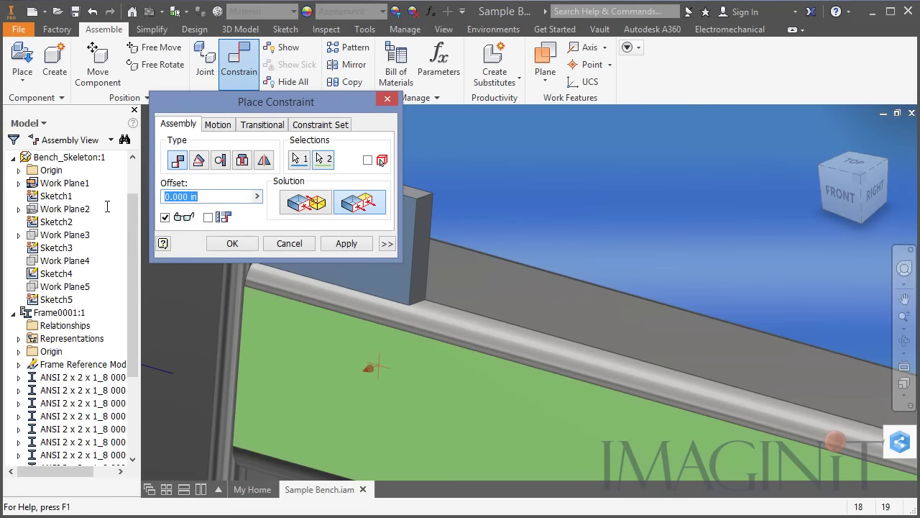
{"action": "type", "text": ".75"}
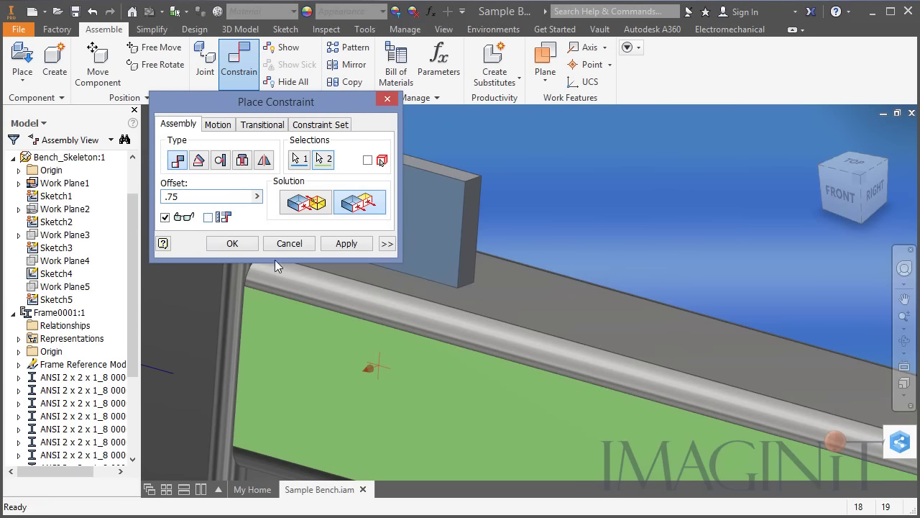
{"action": "key", "text": "Return"}
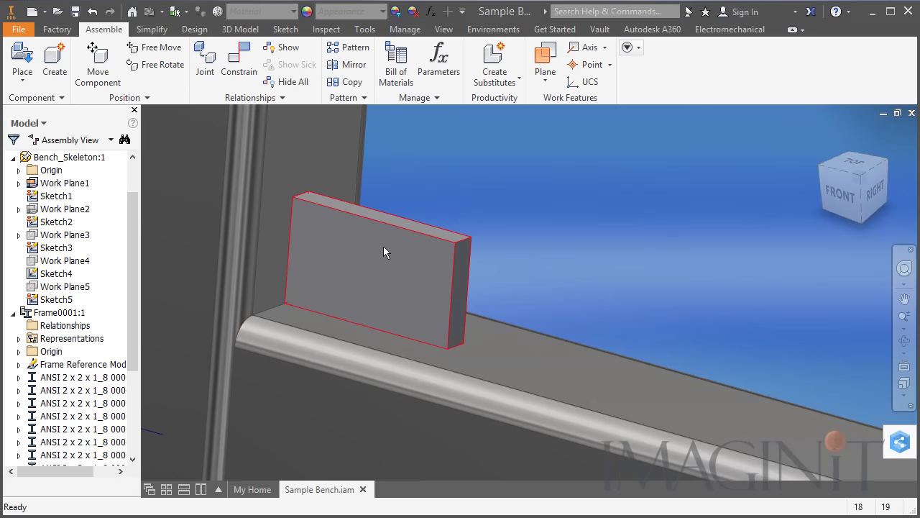
Make the Flat Bar Adapt component adaptive within the bench assembly
{"action": "left_click_drag", "start_coordinate": [134, 294], "coordinate": [74, 461]}
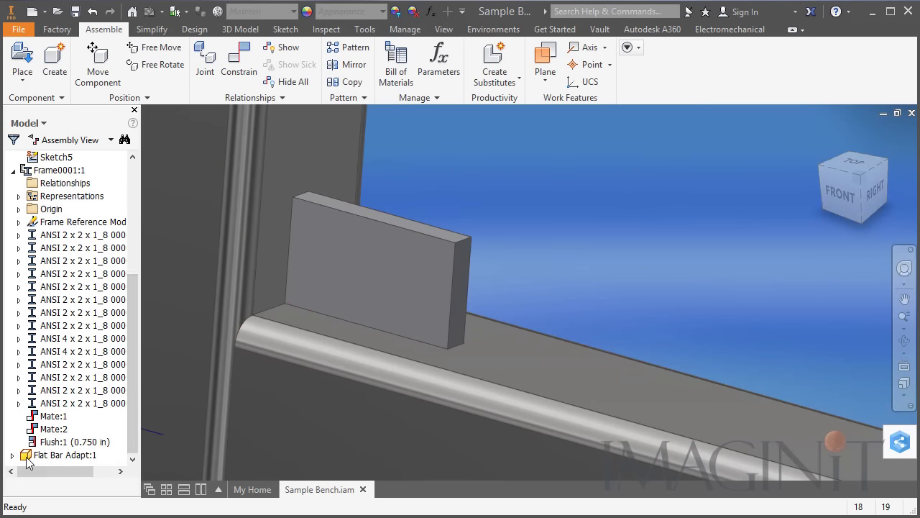
{"action": "right_click", "coordinate": [39, 455]}
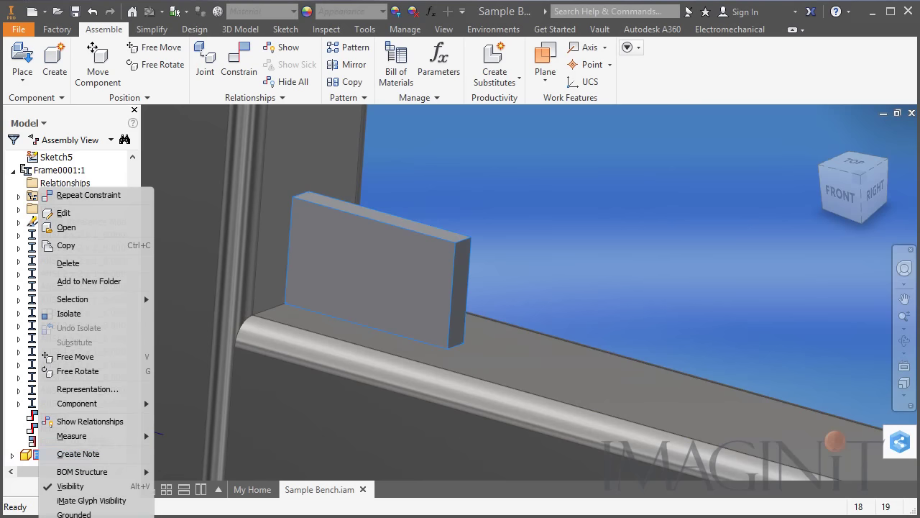
{"action": "left_click", "coordinate": [72, 517]}
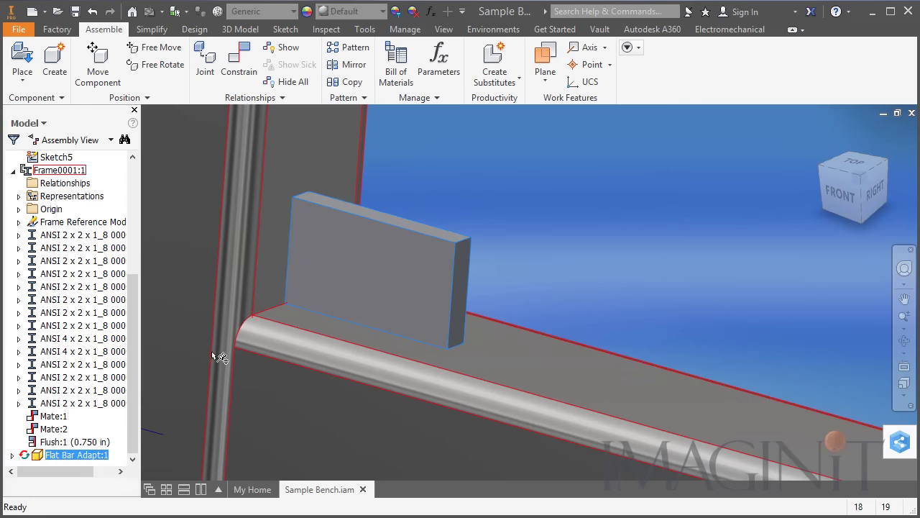
{"action": "left_click", "coordinate": [607, 244]}
Mate the flat bar's free right end face to the inner face of the right back upright so it spans the frame
{"action": "key", "text": "c"}
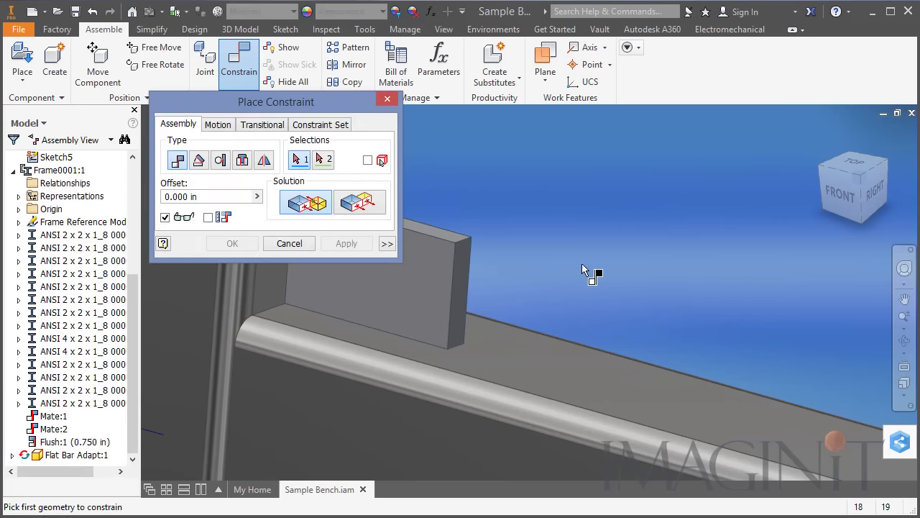
{"action": "left_click", "coordinate": [465, 290]}
{"action": "scroll", "coordinate": [526, 285], "scroll_direction": "up", "scroll_amount": 3}
{"action": "middle_click_drag", "start_coordinate": [611, 284], "coordinate": [389, 334], "text": "shift"}
{"action": "middle_click_drag", "start_coordinate": [703, 250], "coordinate": [413, 276]}
{"action": "left_click", "coordinate": [797, 283]}
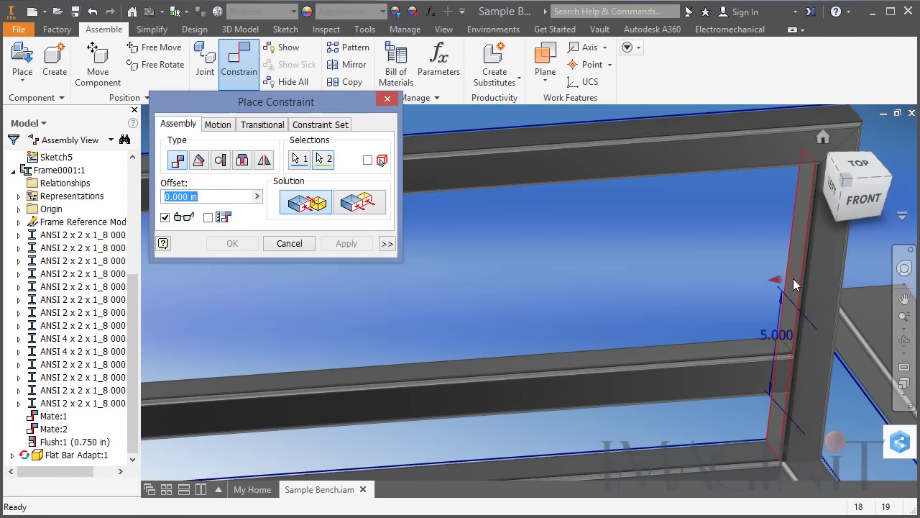
{"action": "left_click", "coordinate": [240, 251]}
{"action": "scroll", "coordinate": [389, 302], "scroll_direction": "up", "scroll_amount": 3}
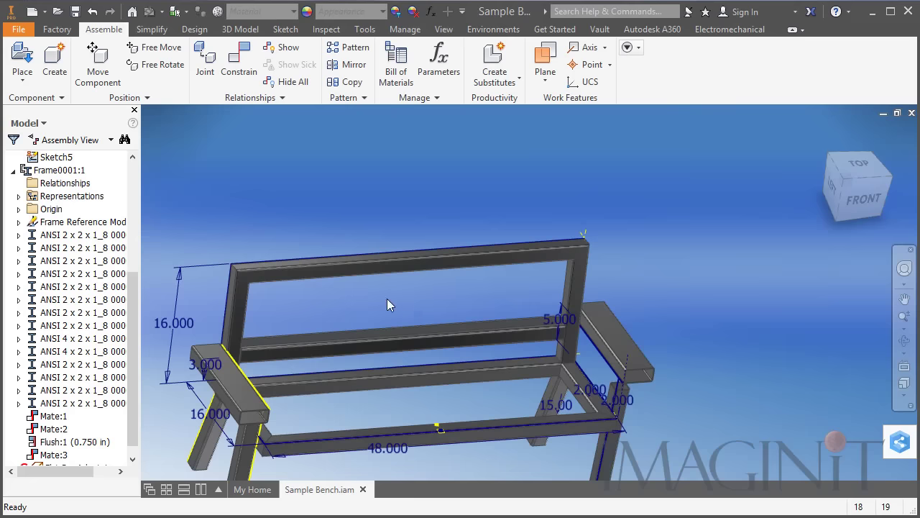
Inspect the stretched flat bar and add a second instance of Flat Bar Adapt inside the back frame opening
{"action": "middle_click_drag", "start_coordinate": [388, 302], "coordinate": [416, 315]}
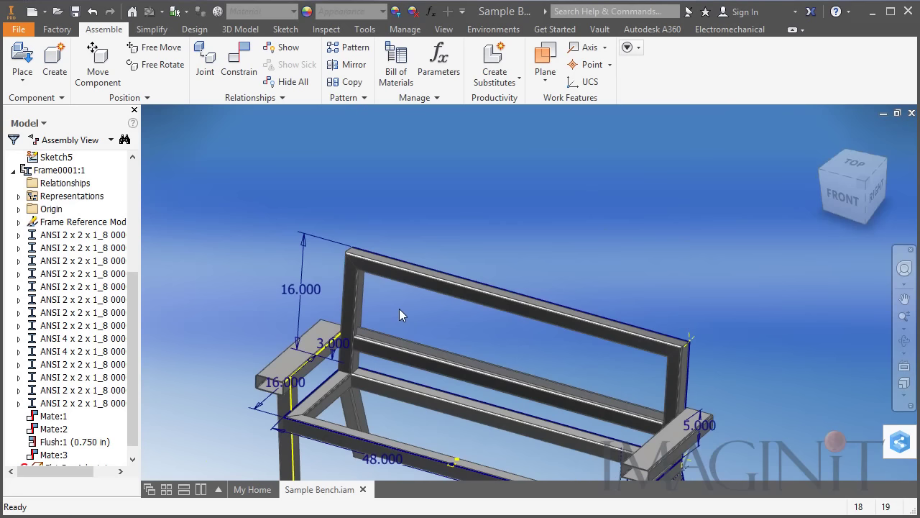
{"action": "scroll", "coordinate": [384, 331], "scroll_direction": "down", "scroll_amount": 4}
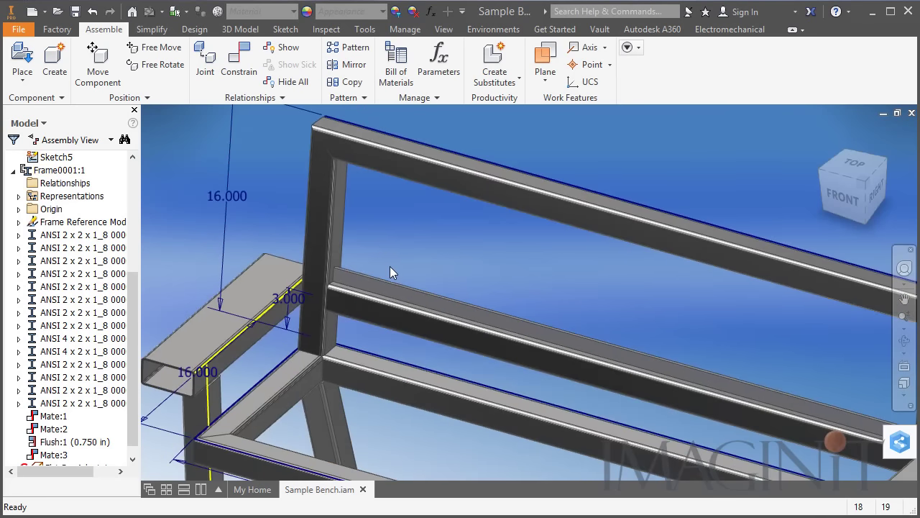
{"action": "left_click", "coordinate": [381, 287]}
{"action": "middle_click_drag", "start_coordinate": [414, 263], "coordinate": [444, 235]}
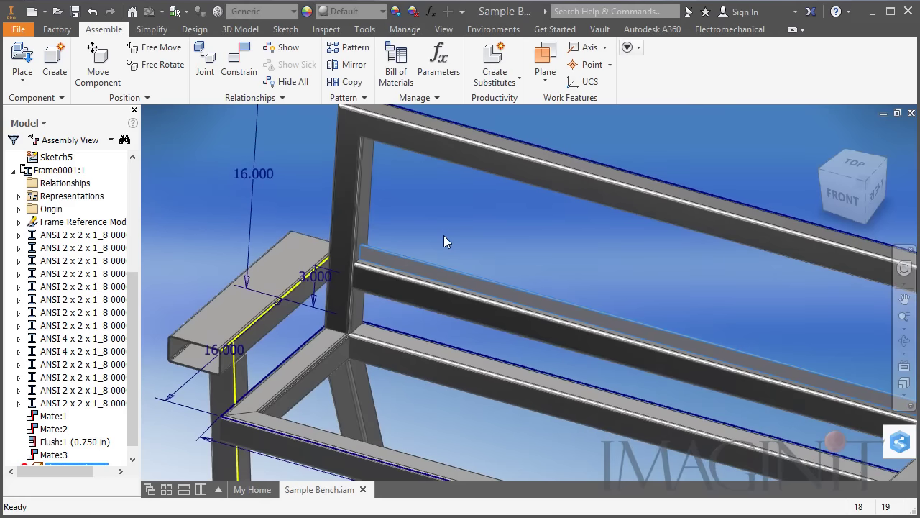
{"action": "left_click_drag", "start_coordinate": [130, 372], "coordinate": [132, 380]}
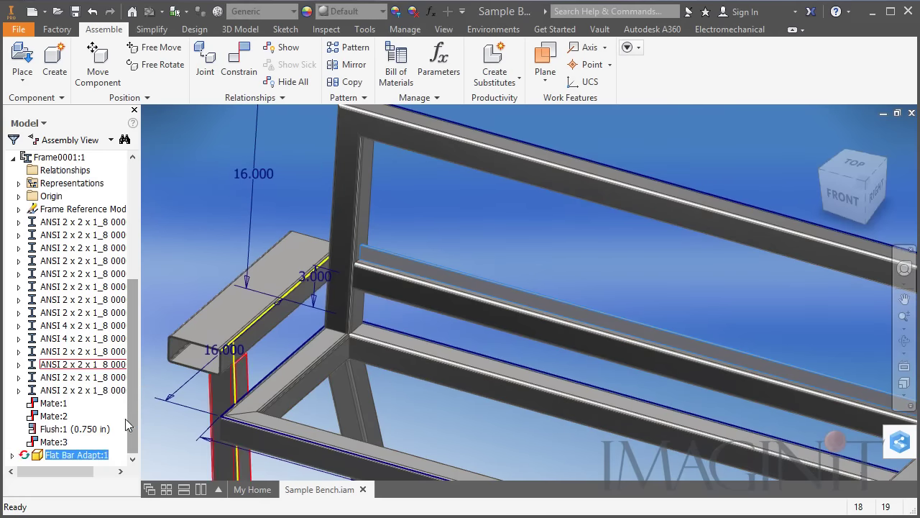
{"action": "left_click", "coordinate": [160, 446]}
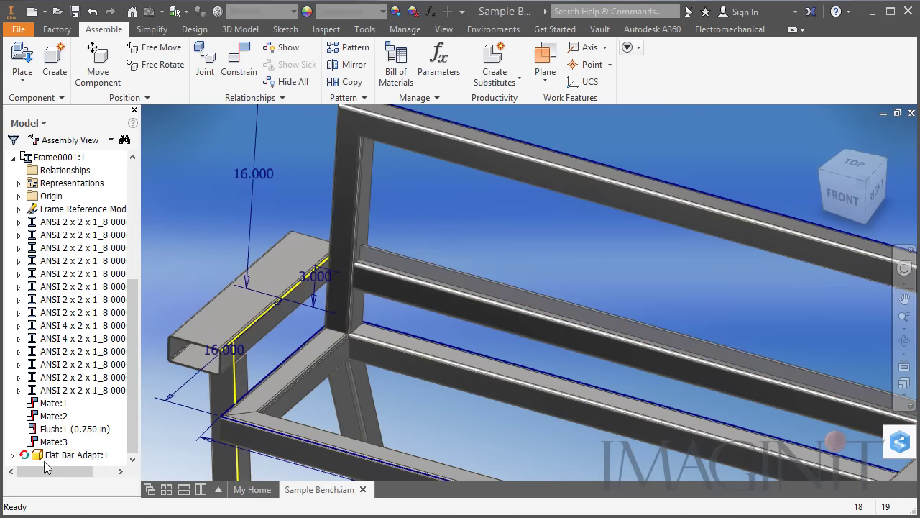
{"action": "left_click_drag", "start_coordinate": [46, 458], "coordinate": [494, 243]}
{"action": "middle_click_drag", "start_coordinate": [466, 231], "coordinate": [413, 253]}
Mate the second flat bar's left end face to the inner face of the left back upright with zero offset
{"action": "key", "text": "c"}
{"action": "scroll", "coordinate": [431, 254], "scroll_direction": "up", "scroll_amount": 3}
{"action": "scroll", "coordinate": [467, 316], "scroll_direction": "up", "scroll_amount": 2}
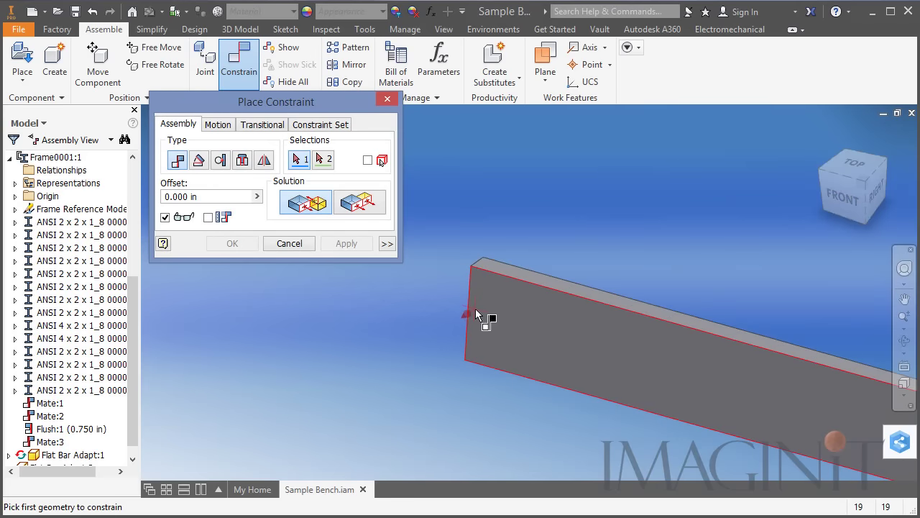
{"action": "mouse_move", "coordinate": [476, 314]}
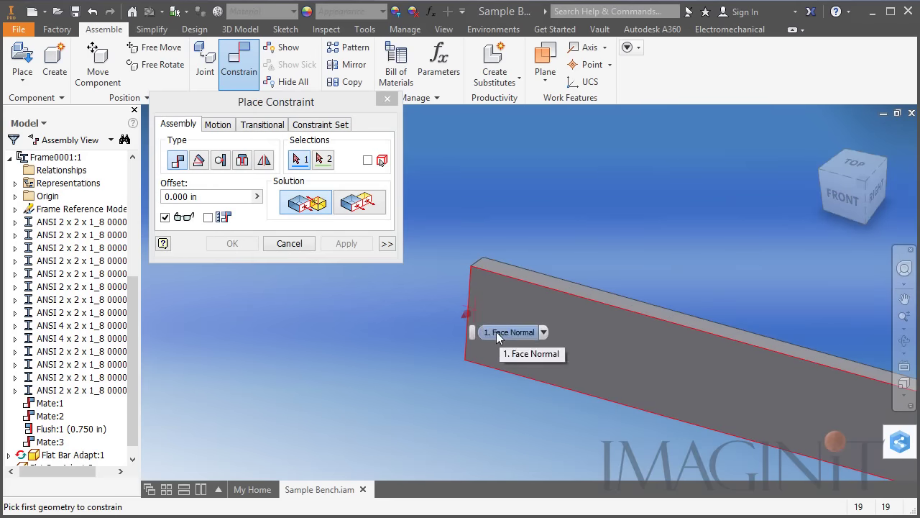
{"action": "left_click", "coordinate": [497, 334]}
{"action": "scroll", "coordinate": [496, 332], "scroll_direction": "down", "scroll_amount": 3}
{"action": "scroll", "coordinate": [470, 328], "scroll_direction": "up", "scroll_amount": 3}
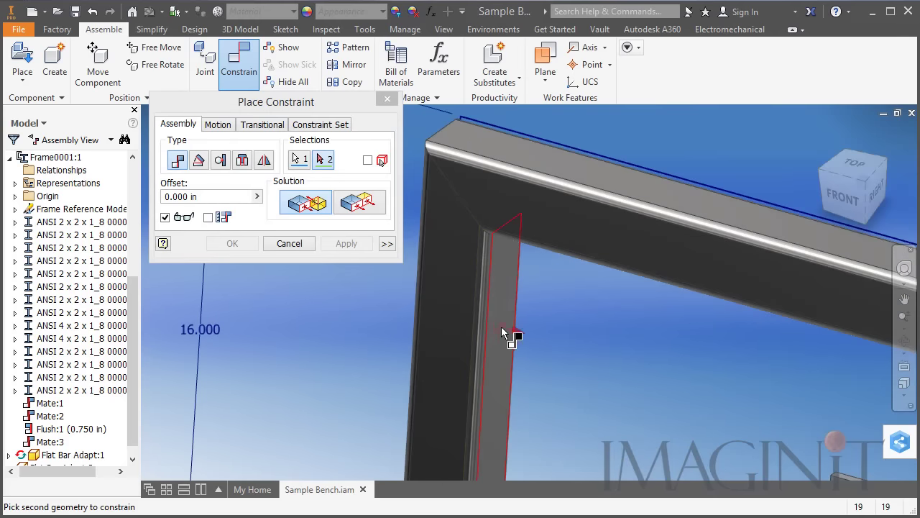
{"action": "left_click", "coordinate": [504, 333]}
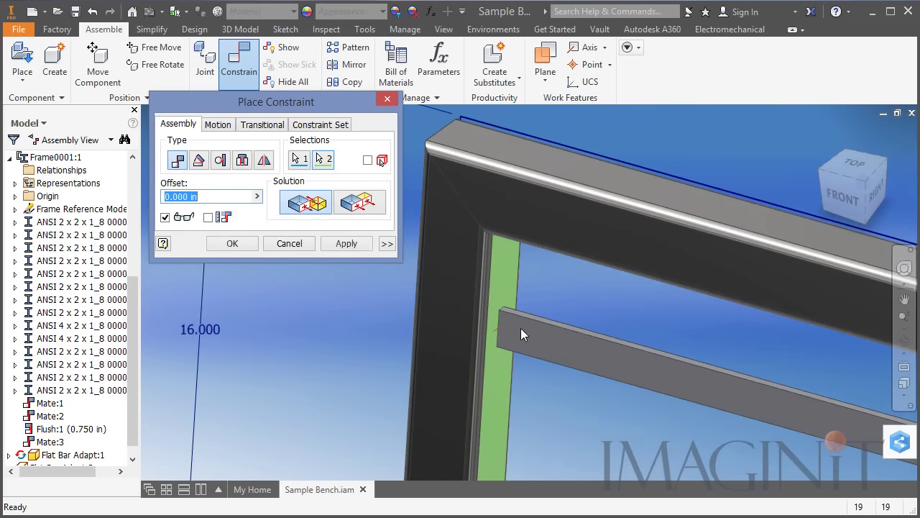
{"action": "left_click", "coordinate": [346, 243]}
Mate the second flat bar's top face to the underside of the top back rail
{"action": "scroll", "coordinate": [579, 328], "scroll_direction": "down", "scroll_amount": 2}
{"action": "scroll", "coordinate": [568, 350], "scroll_direction": "up", "scroll_amount": 3}
{"action": "left_click", "coordinate": [576, 348]}
{"action": "scroll", "coordinate": [658, 381], "scroll_direction": "down", "scroll_amount": 3}
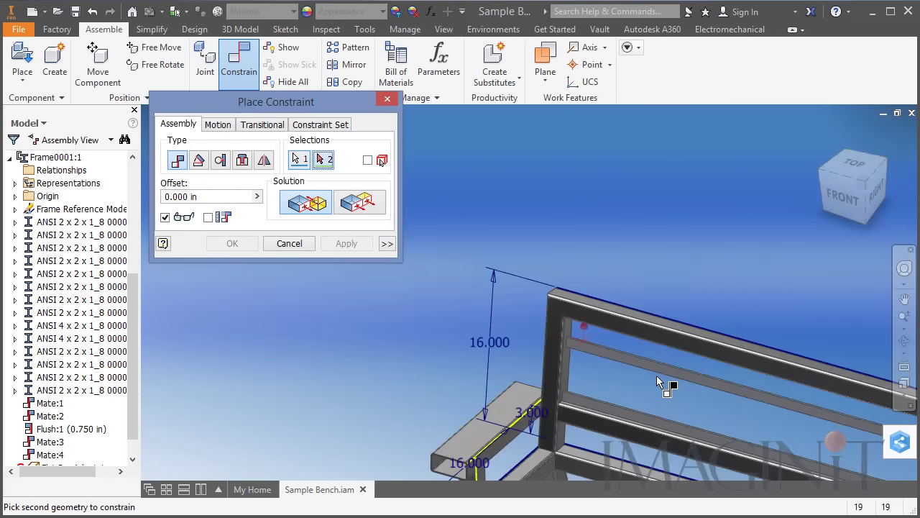
{"action": "scroll", "coordinate": [658, 381], "scroll_direction": "up", "scroll_amount": 5}
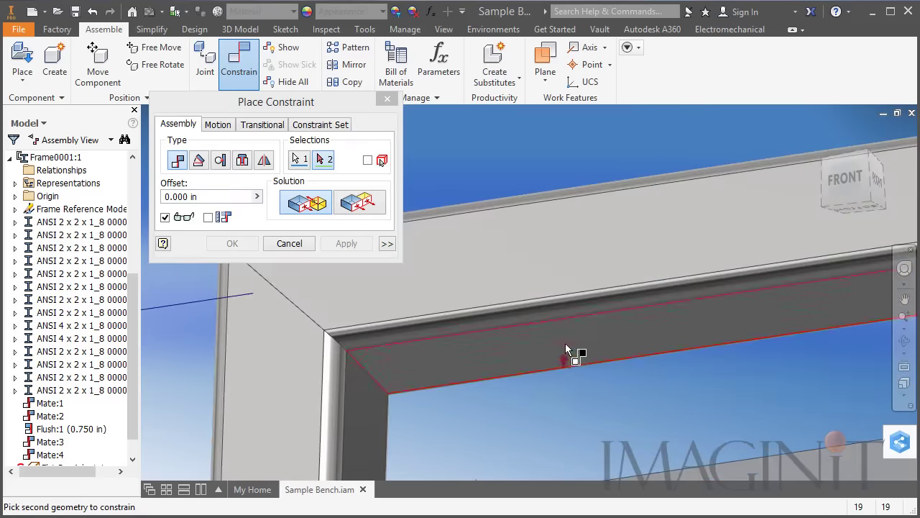
{"action": "left_click", "coordinate": [568, 342]}
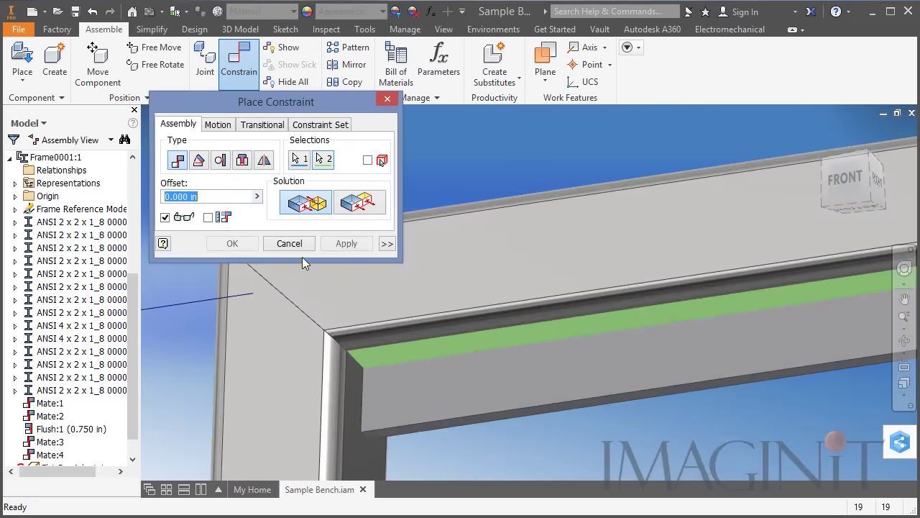
Apply the mate against the backrest's top rail, and make the bar's front face flush with the backrest frame at a 0.75 in offset
{"action": "left_click", "coordinate": [346, 243]}
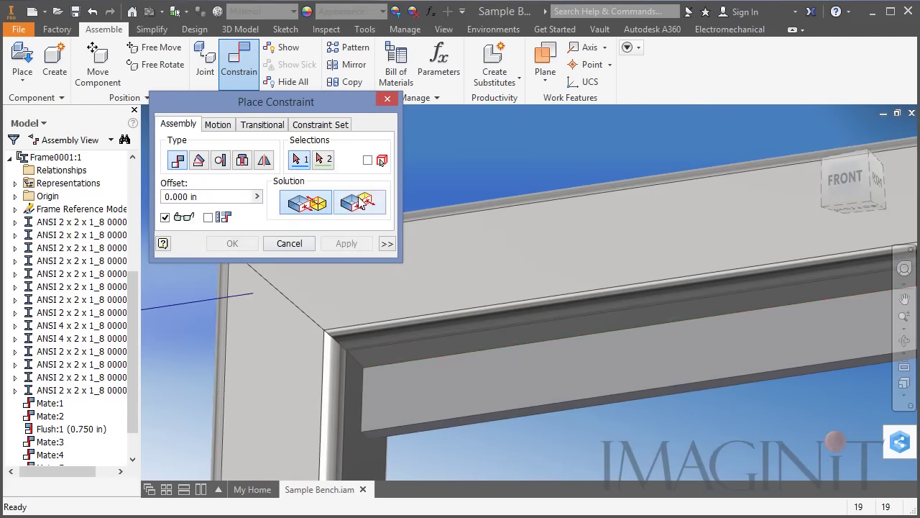
{"action": "left_click", "coordinate": [394, 391]}
{"action": "left_click", "coordinate": [287, 376]}
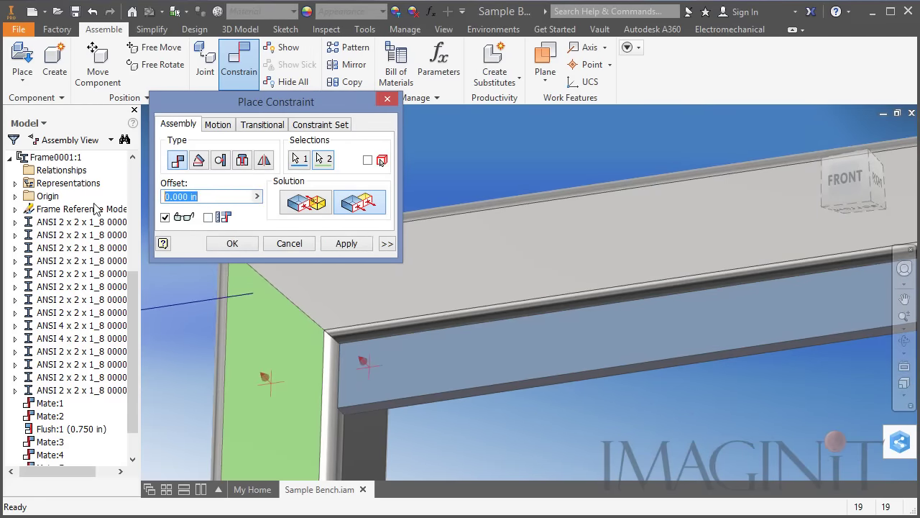
{"action": "type", "text": ".75"}
{"action": "key", "text": "Return"}
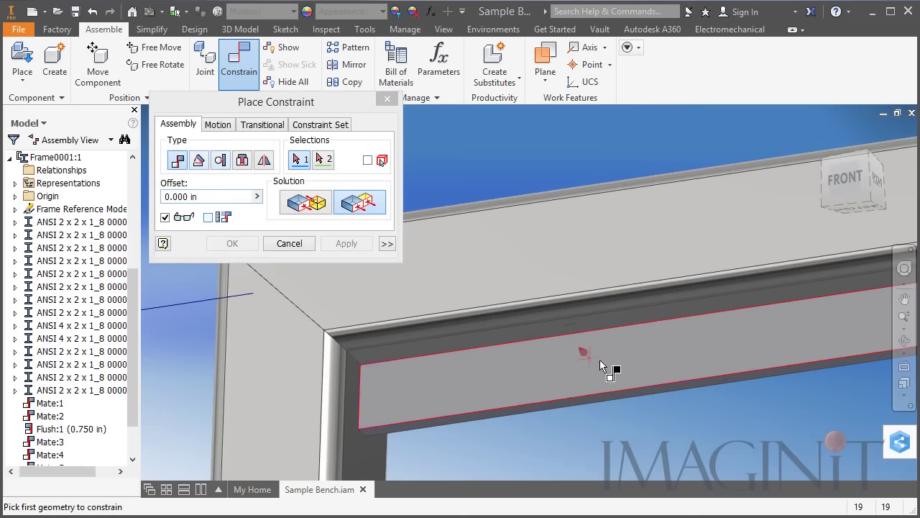
{"action": "key", "text": "F6"}
{"action": "left_click", "coordinate": [387, 99]}
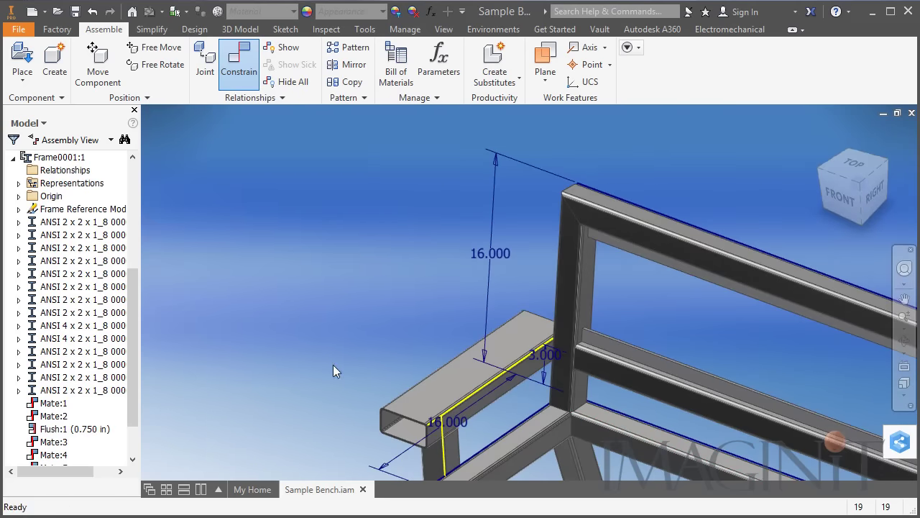
Place two more instances of the Flat Bar Adapt part near the opening of the bench's seat frame
{"action": "middle_click_drag", "start_coordinate": [333, 366], "coordinate": [233, 189]}
{"action": "left_click_drag", "start_coordinate": [133, 324], "coordinate": [136, 363]}
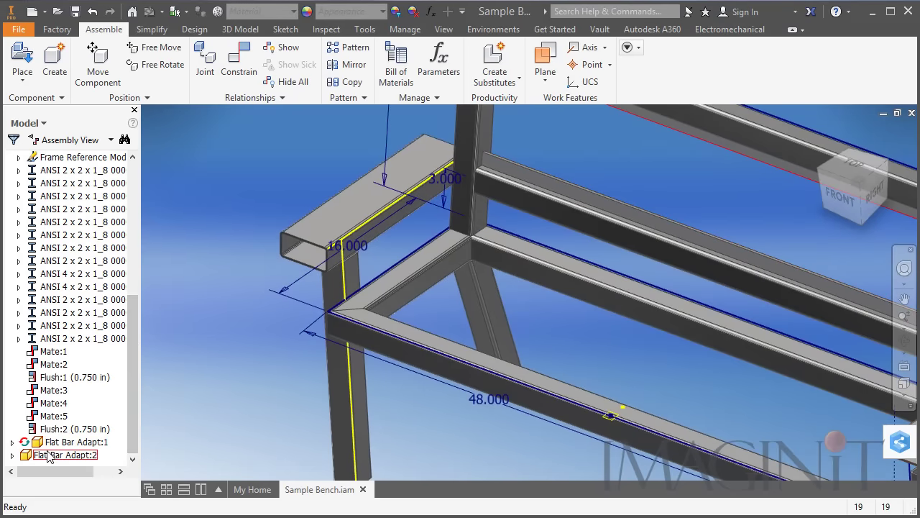
{"action": "left_click_drag", "start_coordinate": [54, 441], "coordinate": [623, 350]}
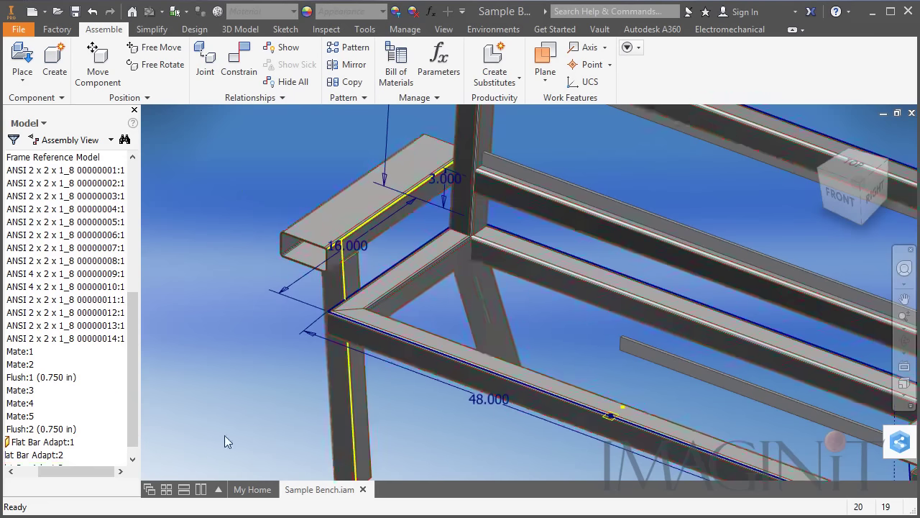
{"action": "left_click_drag", "start_coordinate": [132, 331], "coordinate": [49, 466]}
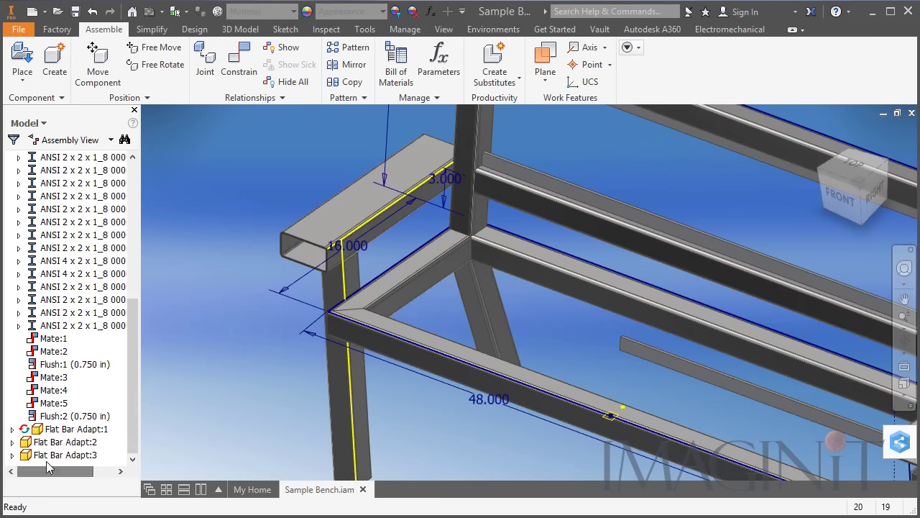
{"action": "left_click_drag", "start_coordinate": [83, 441], "coordinate": [501, 328]}
{"action": "left_click_drag", "start_coordinate": [568, 358], "coordinate": [588, 334]}
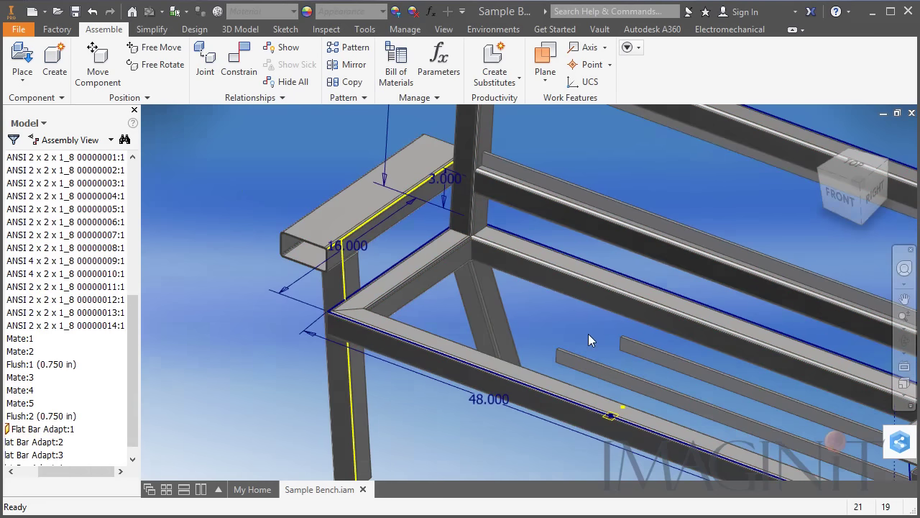
Mate the end face of the first new flat bar to the inner face of the seat frame's side tube
{"action": "scroll", "coordinate": [589, 333], "scroll_direction": "down", "scroll_amount": 3}
{"action": "key", "text": "c"}
{"action": "scroll", "coordinate": [599, 336], "scroll_direction": "down", "scroll_amount": 3}
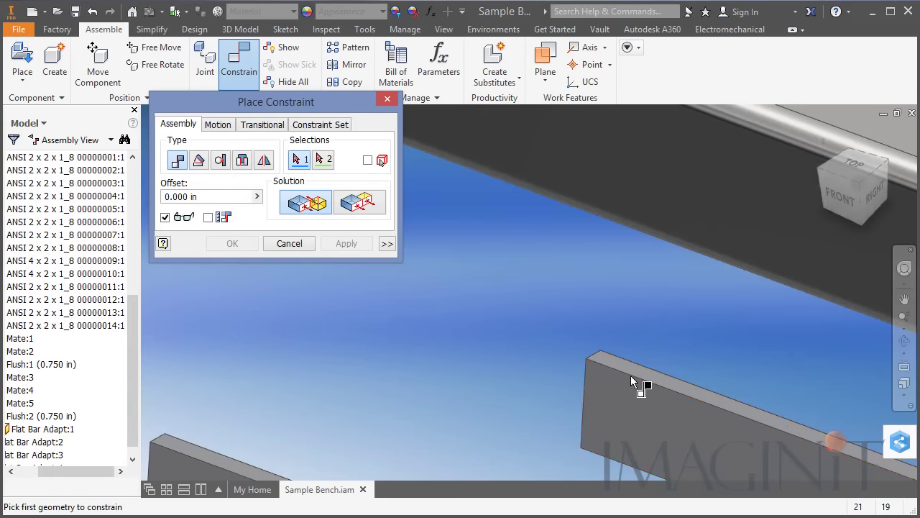
{"action": "left_click", "coordinate": [594, 399]}
{"action": "scroll", "coordinate": [600, 417], "scroll_direction": "up", "scroll_amount": 3}
{"action": "scroll", "coordinate": [443, 353], "scroll_direction": "down", "scroll_amount": 3}
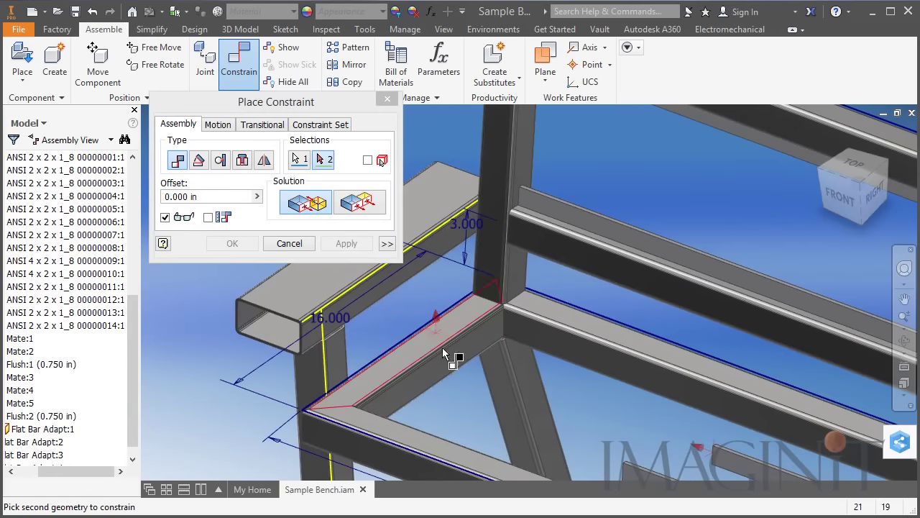
{"action": "left_click", "coordinate": [443, 354]}
{"action": "left_click", "coordinate": [353, 247]}
{"action": "scroll", "coordinate": [471, 373], "scroll_direction": "down", "scroll_amount": 3}
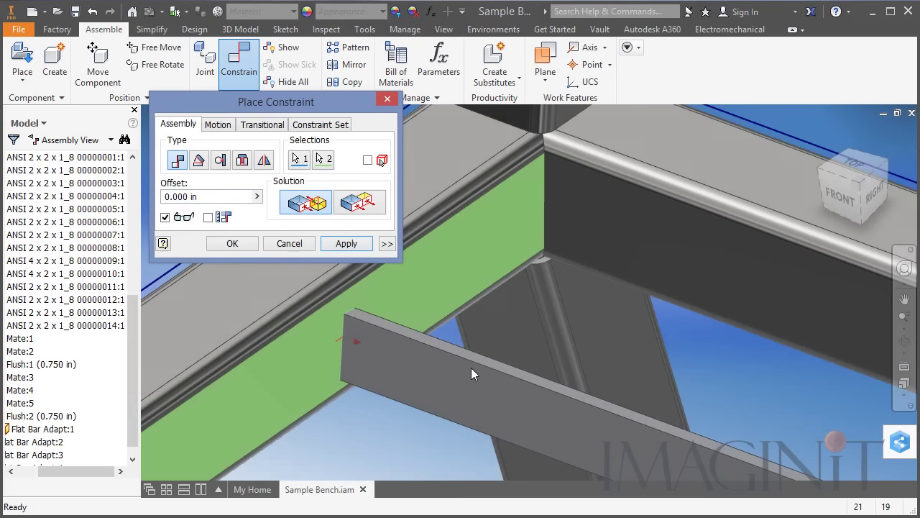
{"action": "left_click", "coordinate": [344, 244]}
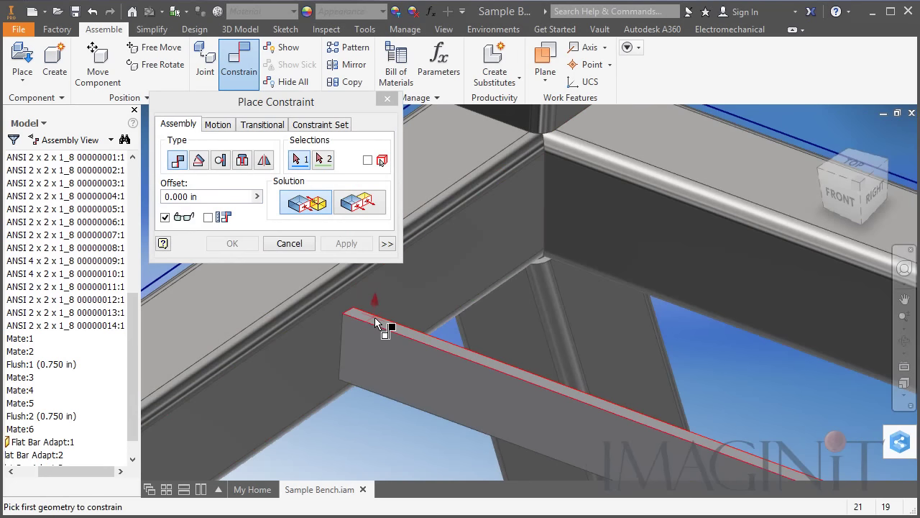
Mate that bar's long narrow face to the rear seat rail's inner face, and make its wide face flush with the rail's top at 0.75 in offset
{"action": "left_click", "coordinate": [377, 320]}
{"action": "left_click", "coordinate": [596, 244]}
{"action": "left_click", "coordinate": [348, 243]}
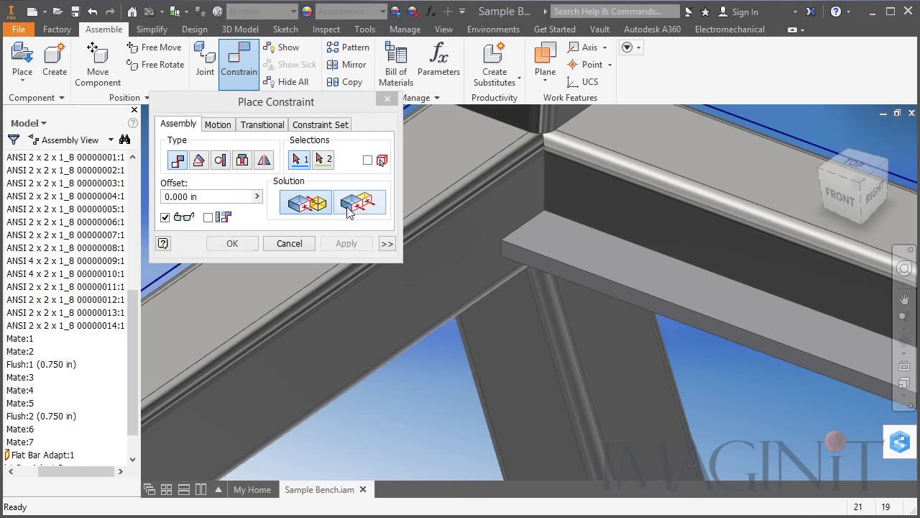
{"action": "left_click", "coordinate": [585, 245]}
{"action": "left_click", "coordinate": [623, 148]}
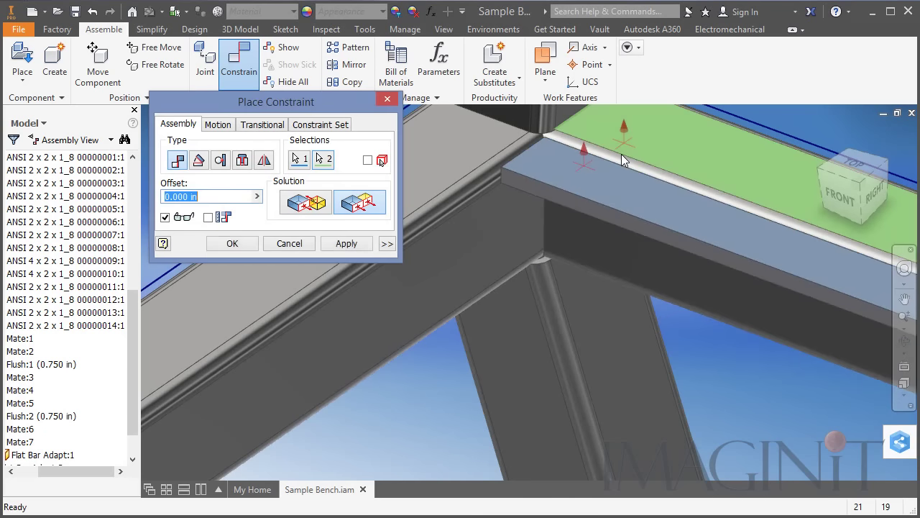
{"action": "type", "text": ".75"}
{"action": "key", "text": "Return"}
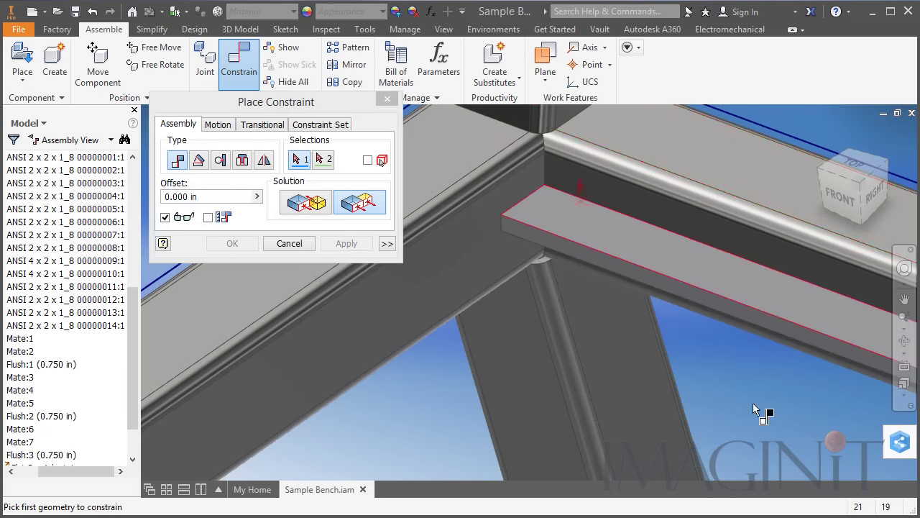
Mate the end face of the second new flat bar to the inner face of the same seat side tube
{"action": "scroll", "coordinate": [753, 403], "scroll_direction": "down", "scroll_amount": 5}
{"action": "scroll", "coordinate": [683, 359], "scroll_direction": "up", "scroll_amount": 5}
{"action": "scroll", "coordinate": [585, 319], "scroll_direction": "up", "scroll_amount": 4}
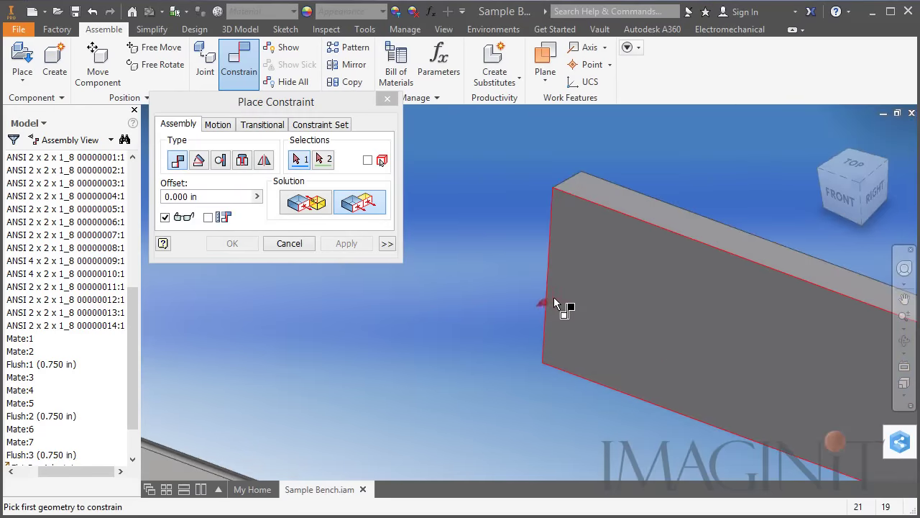
{"action": "mouse_move", "coordinate": [555, 304]}
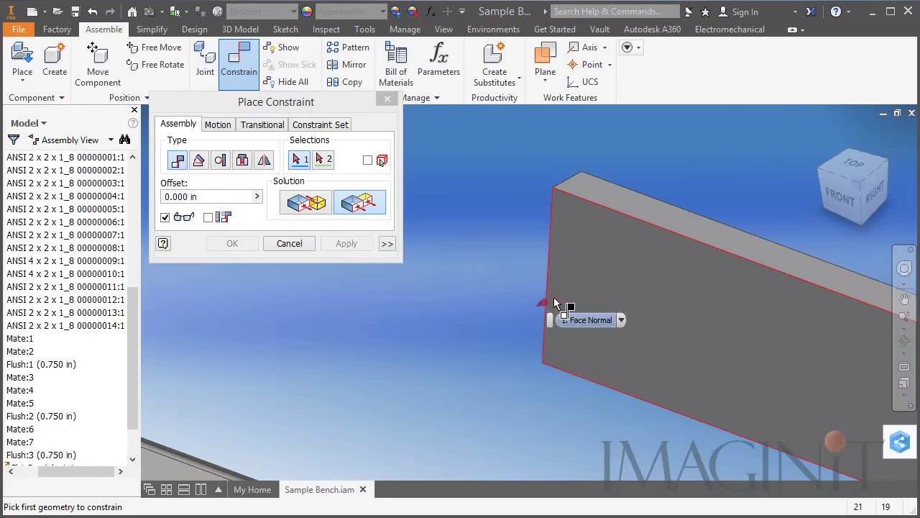
{"action": "left_click", "coordinate": [576, 320]}
{"action": "scroll", "coordinate": [584, 330], "scroll_direction": "down", "scroll_amount": 6}
{"action": "middle_click_drag", "start_coordinate": [544, 321], "coordinate": [600, 405]}
{"action": "scroll", "coordinate": [491, 357], "scroll_direction": "up", "scroll_amount": 3}
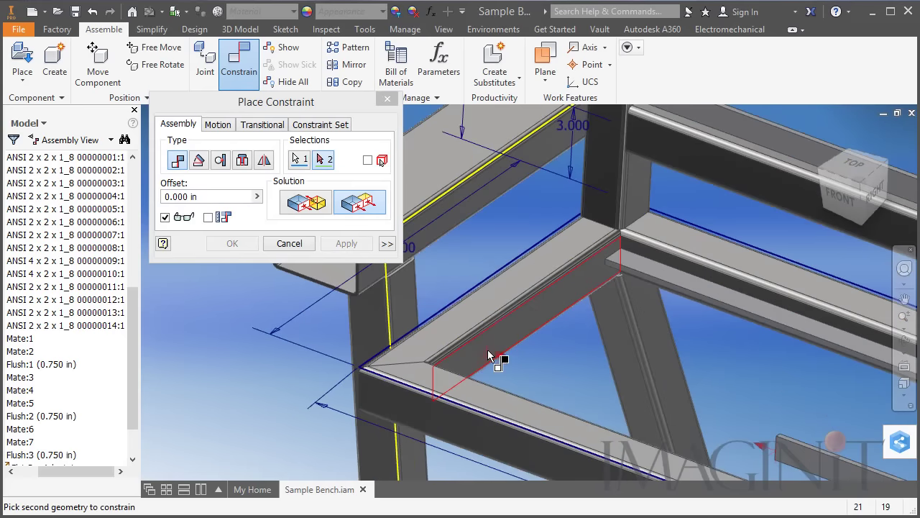
{"action": "left_click", "coordinate": [493, 352]}
{"action": "left_click", "coordinate": [300, 199]}
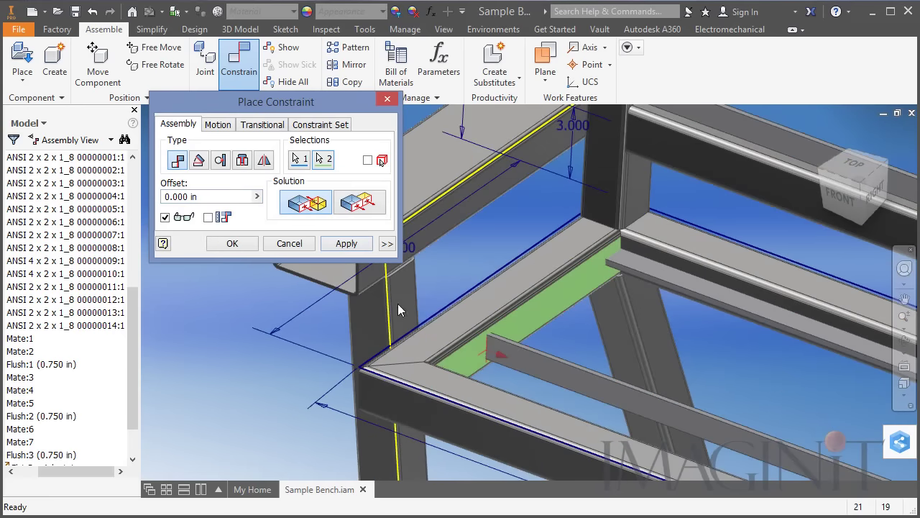
{"action": "left_click", "coordinate": [360, 243]}
Mate the second bar's long narrow face to the front seat rail's inner face, and make its wide face flush with the rail's top at 0.75 in offset
{"action": "scroll", "coordinate": [531, 364], "scroll_direction": "up", "scroll_amount": 3}
{"action": "left_click", "coordinate": [532, 326]}
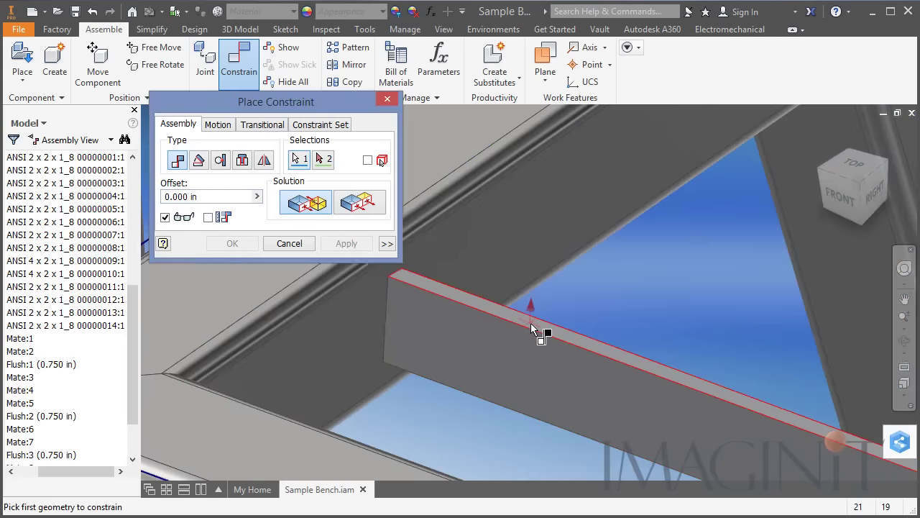
{"action": "scroll", "coordinate": [532, 326], "scroll_direction": "down", "scroll_amount": 6}
{"action": "middle_click_drag", "start_coordinate": [633, 374], "coordinate": [556, 393], "text": "shift"}
{"action": "scroll", "coordinate": [516, 244], "scroll_direction": "up", "scroll_amount": 5}
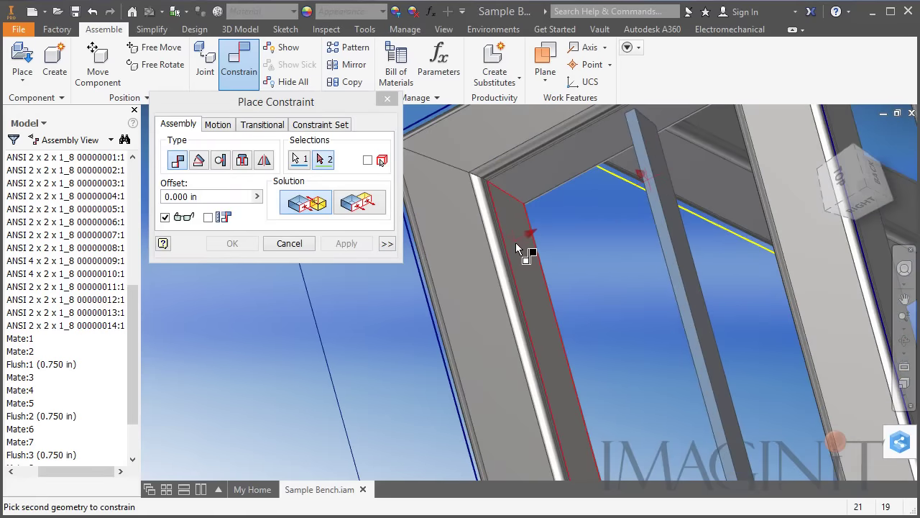
{"action": "left_click", "coordinate": [516, 242]}
{"action": "left_click", "coordinate": [359, 202]}
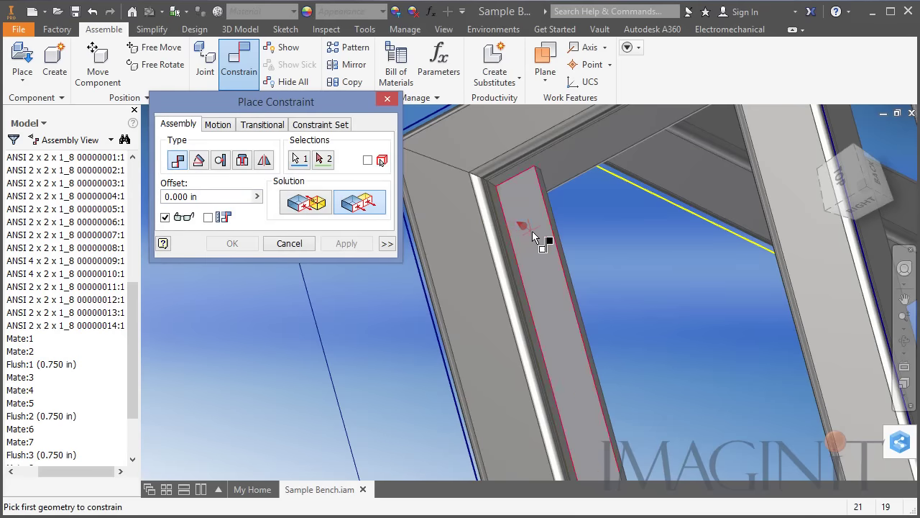
{"action": "left_click", "coordinate": [443, 253]}
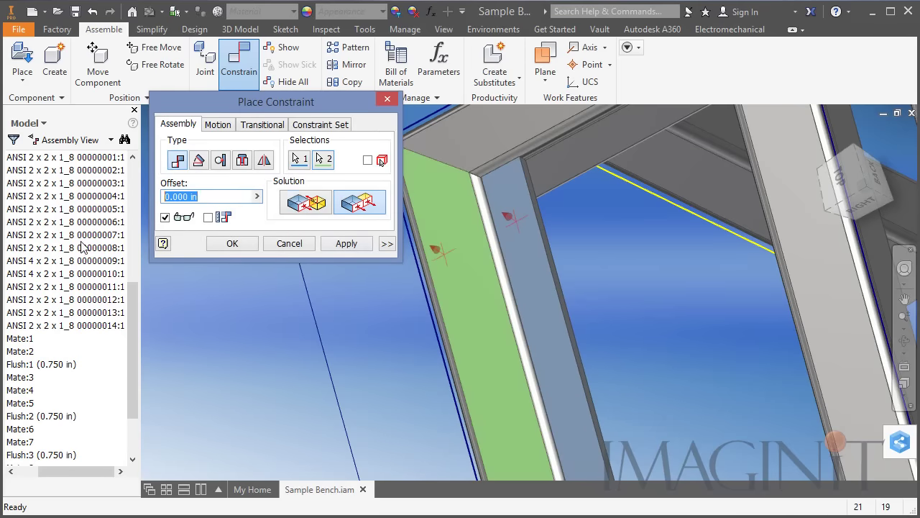
{"action": "type", "text": ".75"}
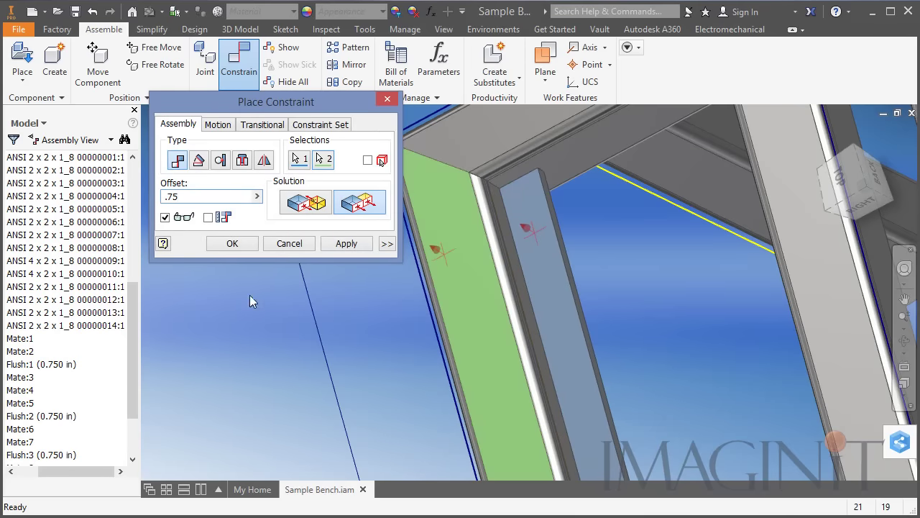
{"action": "left_click", "coordinate": [227, 247]}
Examine the bench frame and the constrained flat bars from several angles
{"action": "scroll", "coordinate": [644, 426], "scroll_direction": "up", "scroll_amount": 3}
{"action": "middle_click_drag", "start_coordinate": [645, 425], "coordinate": [557, 192], "text": "shift"}
{"action": "scroll", "coordinate": [684, 418], "scroll_direction": "up", "scroll_amount": 3}
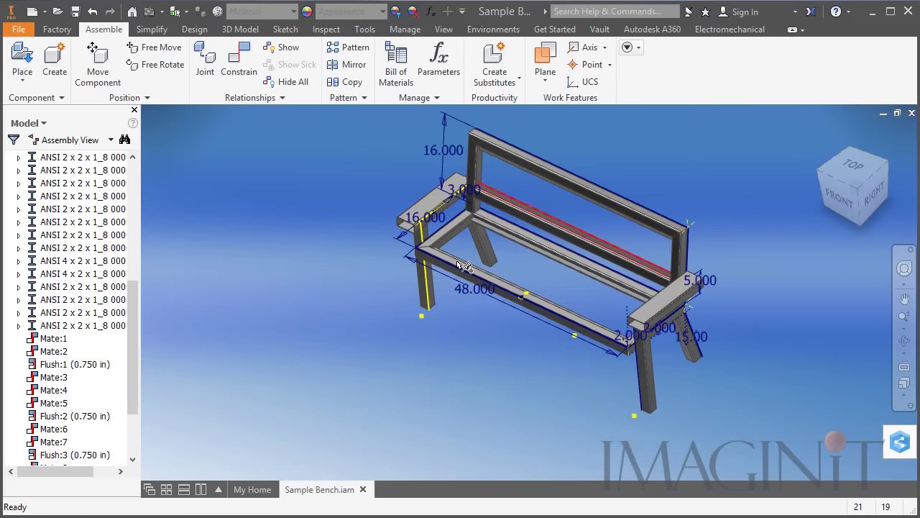
{"action": "mouse_move", "coordinate": [453, 316]}
{"action": "middle_mouse_down", "text": "shift"}
{"action": "mouse_move", "coordinate": [482, 258]}
{"action": "mouse_move", "coordinate": [468, 285]}
{"action": "mouse_move", "coordinate": [469, 324]}
{"action": "middle_mouse_up", "text": "shift"}
{"action": "scroll", "coordinate": [462, 263], "scroll_direction": "down", "scroll_amount": 3}
{"action": "middle_click_drag", "start_coordinate": [462, 264], "coordinate": [410, 293]}
{"action": "scroll", "coordinate": [410, 292], "scroll_direction": "up", "scroll_amount": 3}
{"action": "middle_click_drag", "start_coordinate": [473, 301], "coordinate": [464, 250]}
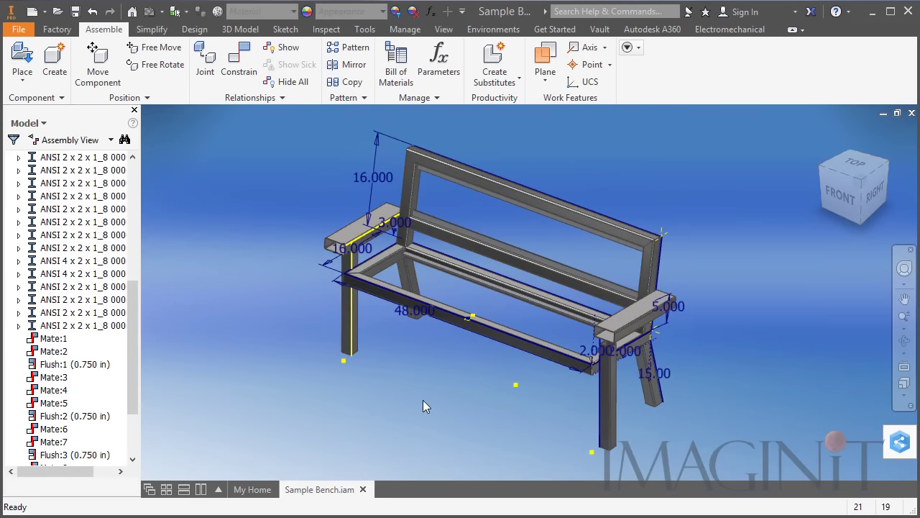
Edit the bench skeleton in place, set its overall length dimension to 60 in, and return to the assembly
{"action": "middle_click_drag", "start_coordinate": [422, 400], "coordinate": [418, 360], "text": "shift"}
{"action": "scroll", "coordinate": [419, 360], "scroll_direction": "down", "scroll_amount": 3}
{"action": "scroll", "coordinate": [418, 359], "scroll_direction": "up", "scroll_amount": 2}
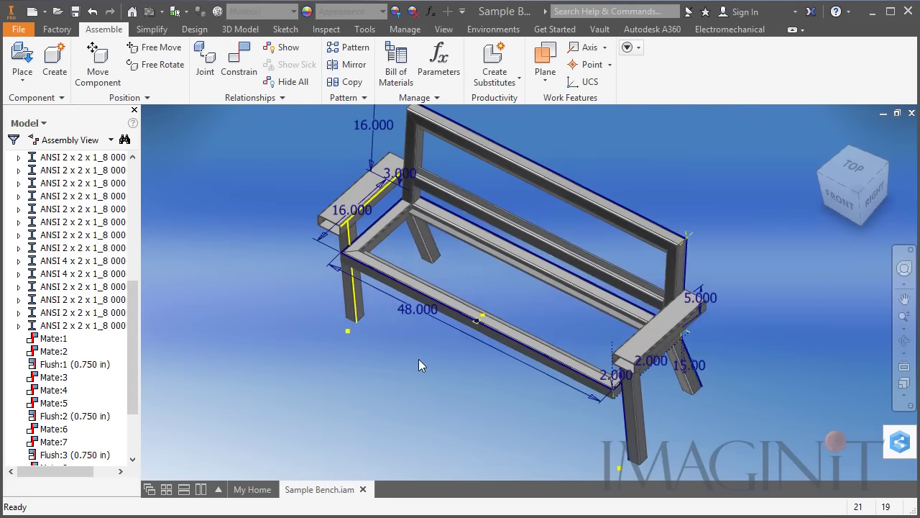
{"action": "double_click", "coordinate": [417, 339]}
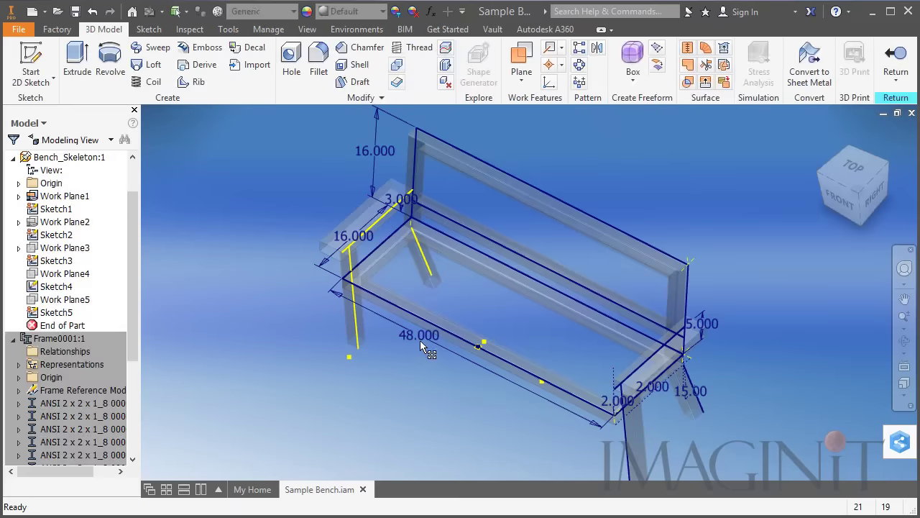
{"action": "double_click", "coordinate": [422, 344]}
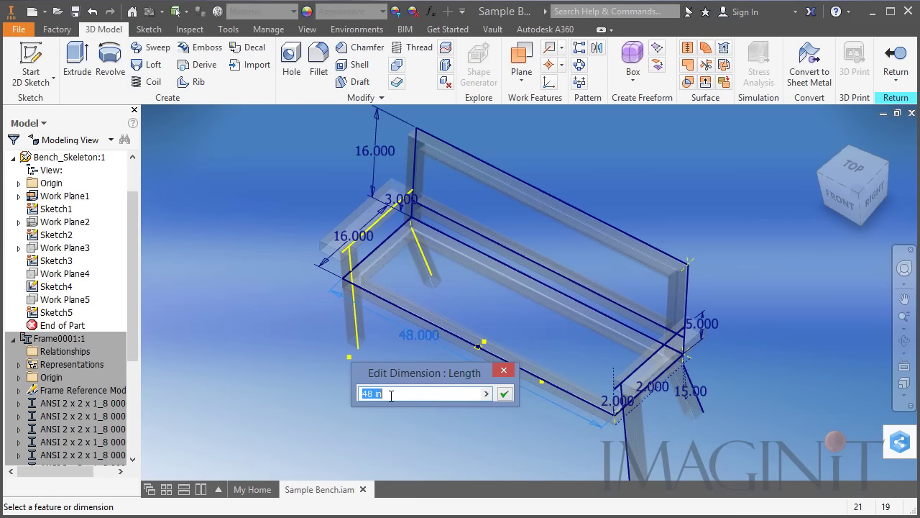
{"action": "type", "text": "60"}
{"action": "key", "text": "Return"}
{"action": "left_click", "coordinate": [896, 59]}
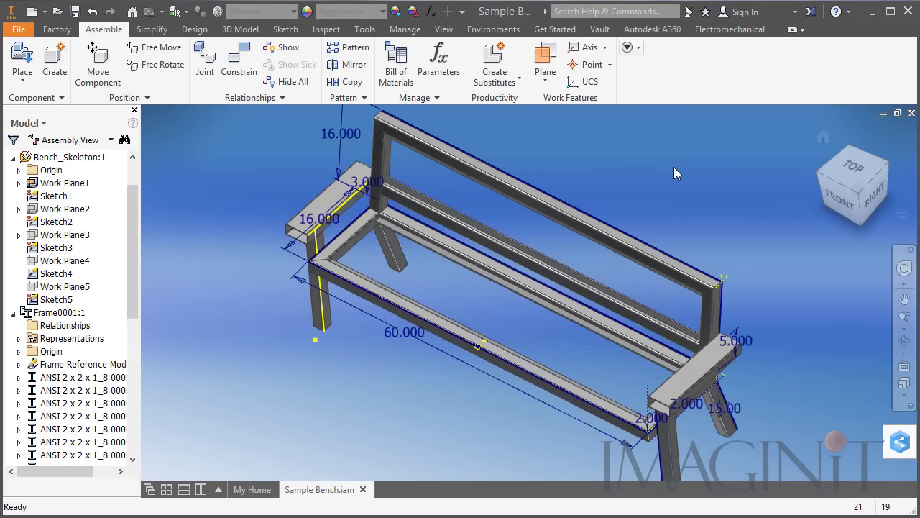
Check the flat bars in the lengthened bench, then set the skeleton's overall length back to 48 in and return to the assembly
{"action": "middle_click_drag", "start_coordinate": [674, 167], "coordinate": [623, 187], "text": "shift"}
{"action": "scroll", "coordinate": [368, 197], "scroll_direction": "up", "scroll_amount": 5}
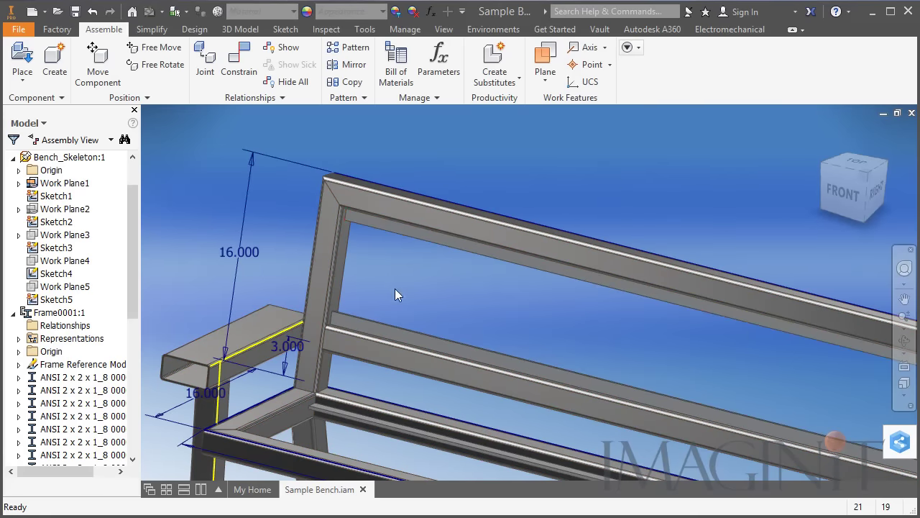
{"action": "middle_click_drag", "start_coordinate": [396, 324], "coordinate": [397, 234]}
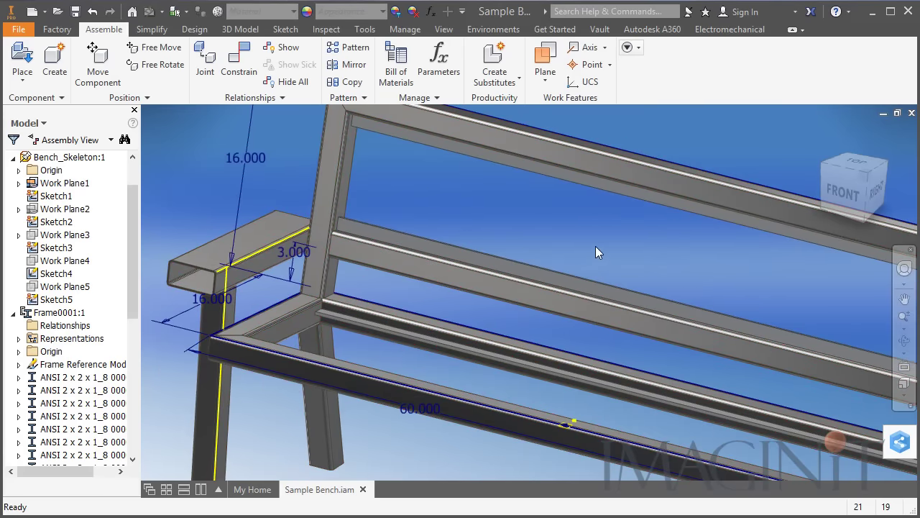
{"action": "middle_click_drag", "start_coordinate": [595, 246], "coordinate": [592, 275], "text": "shift"}
{"action": "scroll", "coordinate": [592, 276], "scroll_direction": "down", "scroll_amount": 2}
{"action": "left_click", "coordinate": [486, 342]}
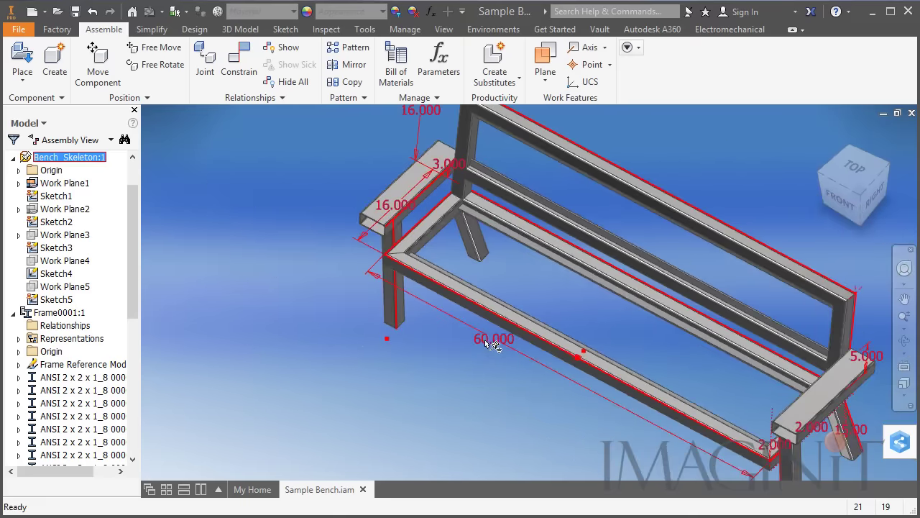
{"action": "double_click", "coordinate": [492, 344]}
{"action": "double_click", "coordinate": [494, 339]}
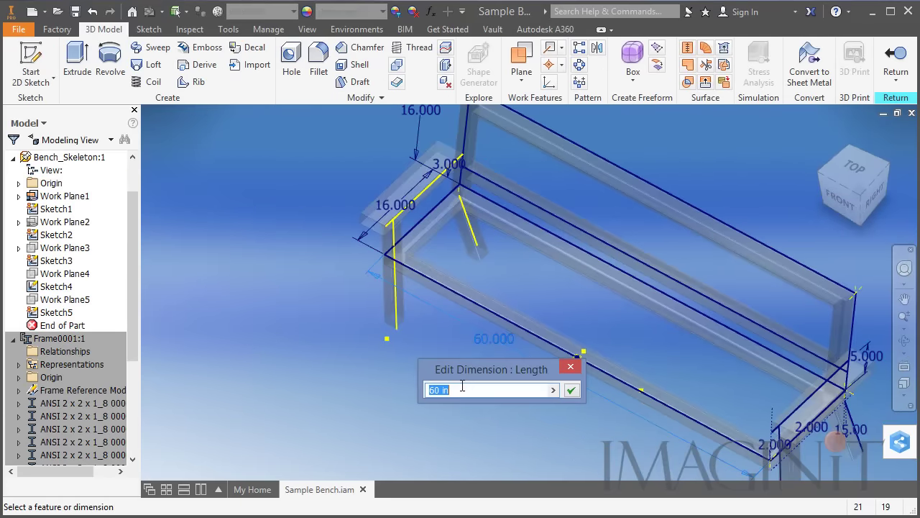
{"action": "type", "text": "48"}
{"action": "key", "text": "Return"}
{"action": "left_click", "coordinate": [896, 59]}
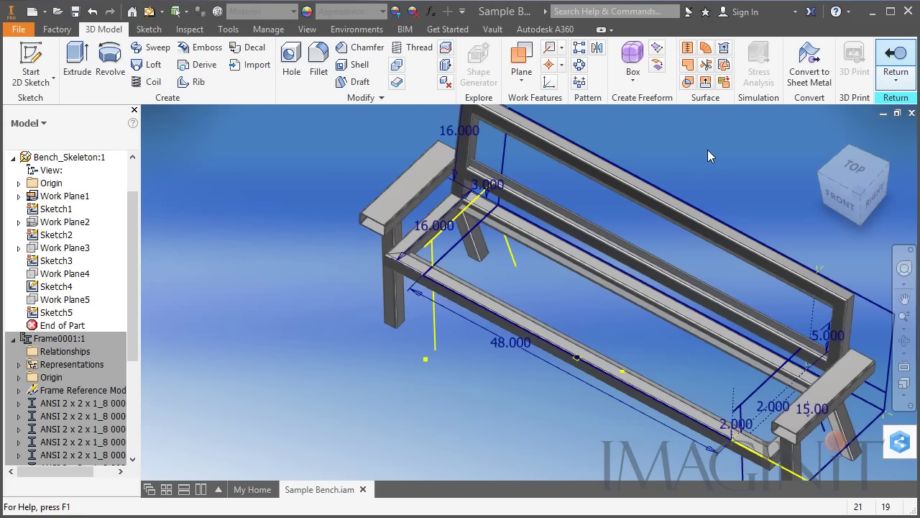
Hide the Bench_Skeleton part in the assembly so only the bench frame and flat bars show
{"action": "middle_click_drag", "start_coordinate": [709, 147], "coordinate": [650, 213], "text": "shift"}
{"action": "middle_click_drag", "start_coordinate": [650, 212], "coordinate": [703, 213]}
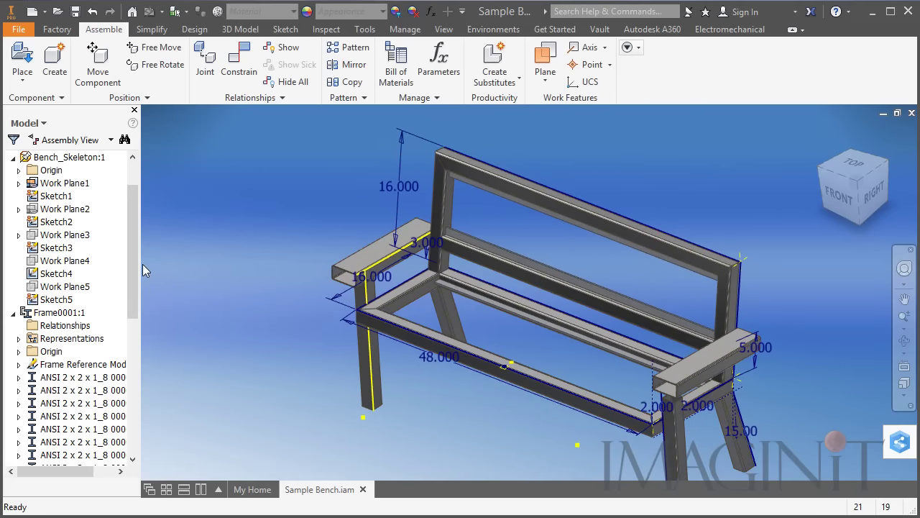
{"action": "left_click_drag", "start_coordinate": [136, 264], "coordinate": [136, 222]}
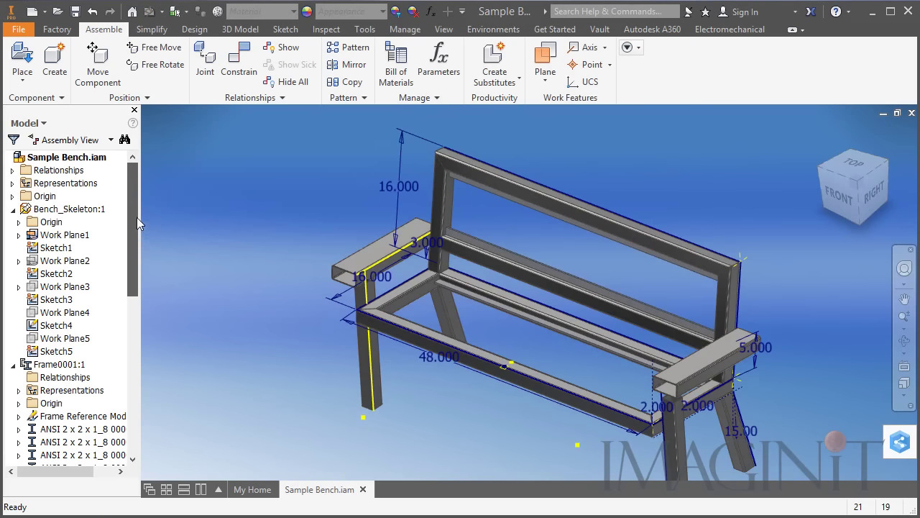
{"action": "right_click", "coordinate": [71, 209]}
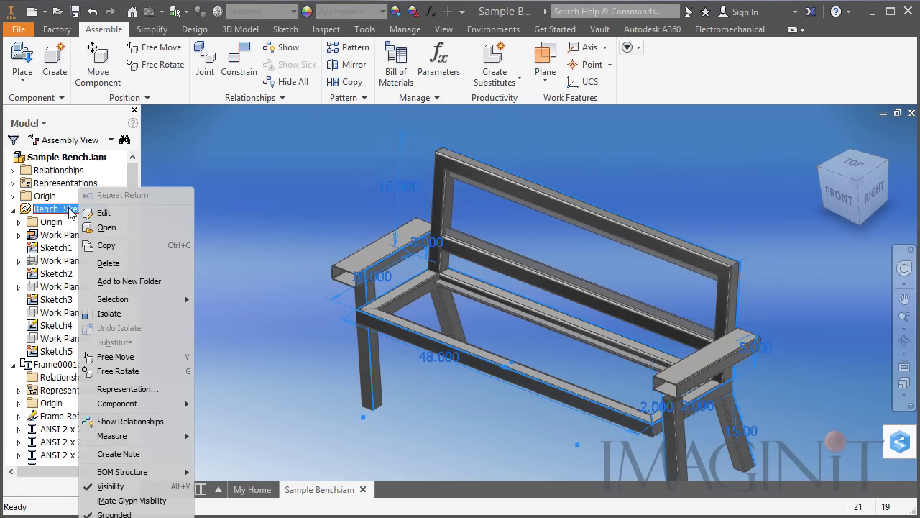
{"action": "left_click", "coordinate": [113, 486]}
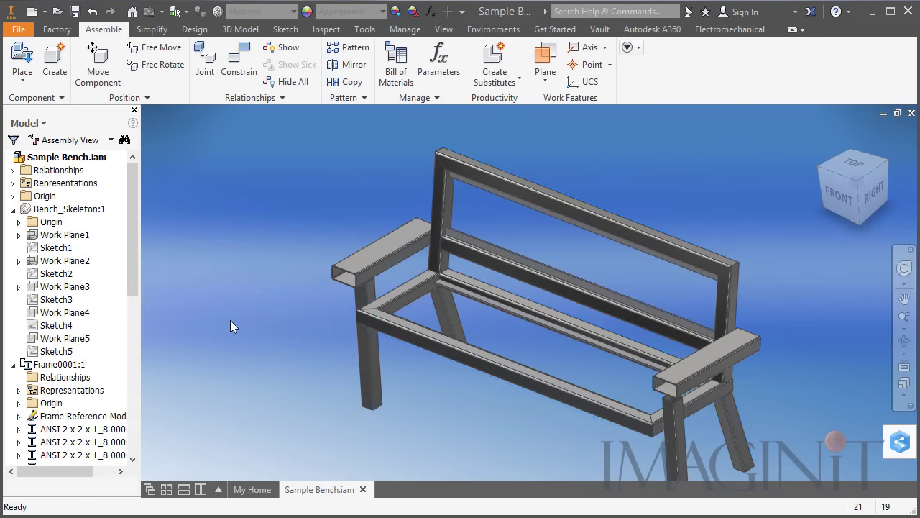
Edit the flat bar under the backrest's top rail in place and start a sketch on its wide front face
{"action": "middle_click_drag", "start_coordinate": [231, 325], "coordinate": [252, 294], "text": "shift"}
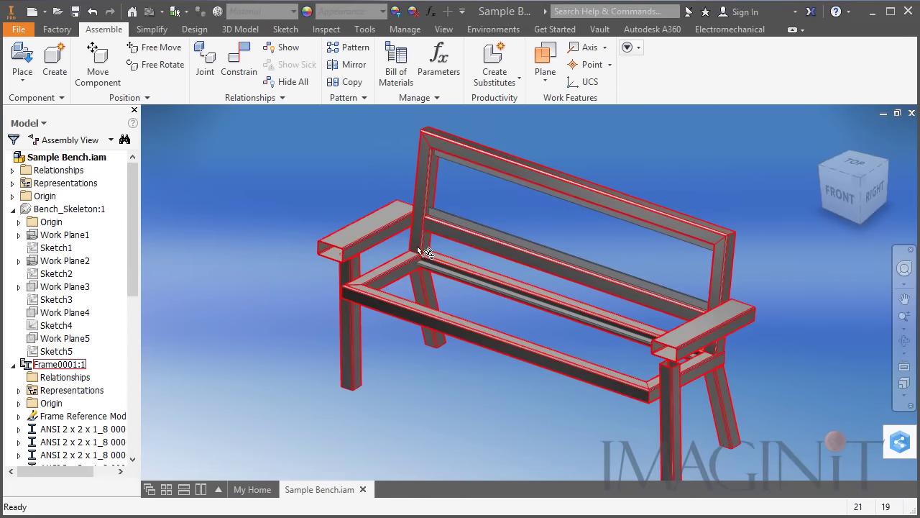
{"action": "scroll", "coordinate": [447, 193], "scroll_direction": "up", "scroll_amount": 4}
{"action": "middle_click_drag", "start_coordinate": [471, 324], "coordinate": [504, 319], "text": "shift"}
{"action": "scroll", "coordinate": [405, 281], "scroll_direction": "up", "scroll_amount": 6}
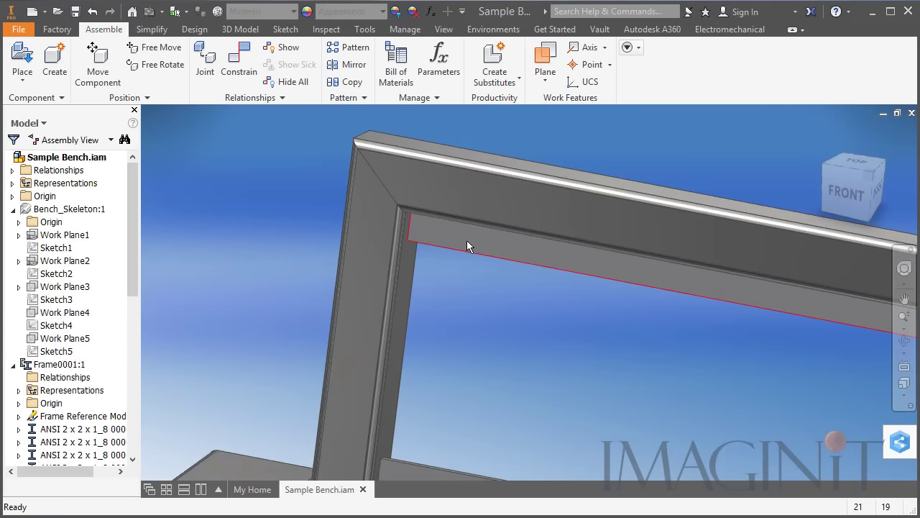
{"action": "double_click", "coordinate": [467, 241]}
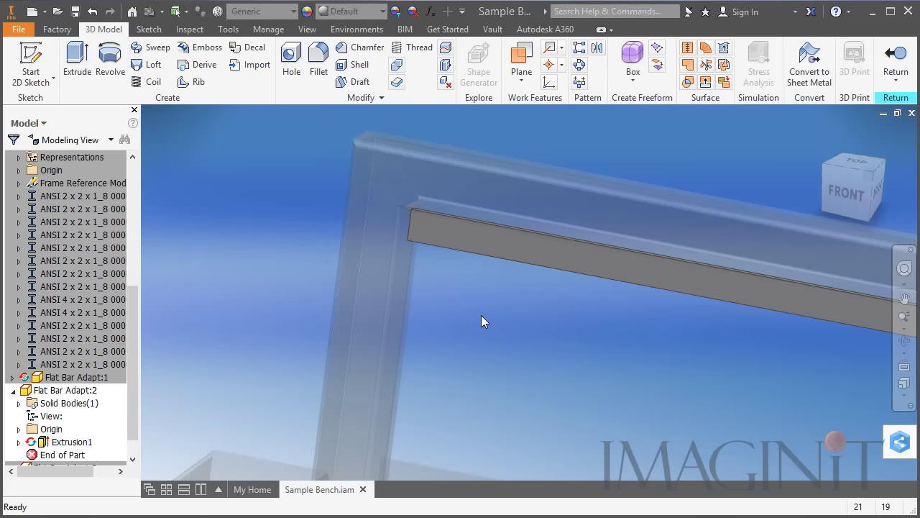
{"action": "left_click", "coordinate": [31, 68]}
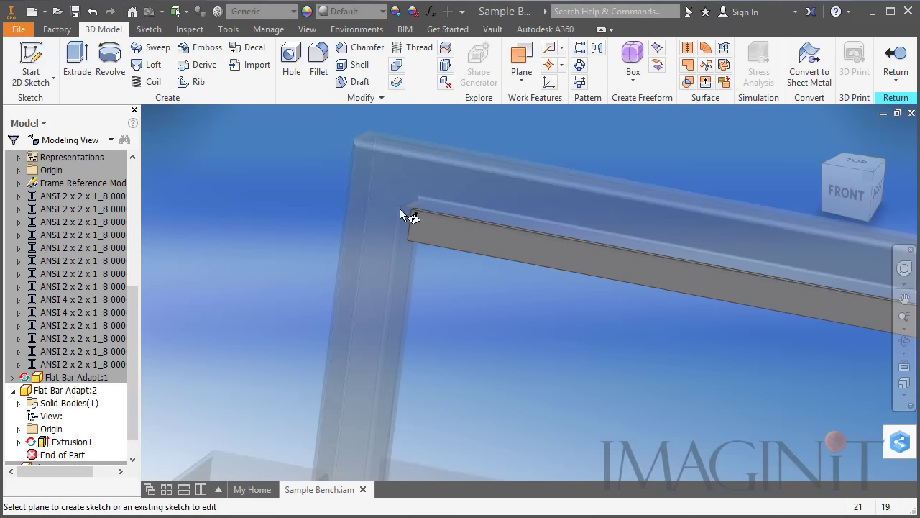
{"action": "left_click", "coordinate": [445, 234]}
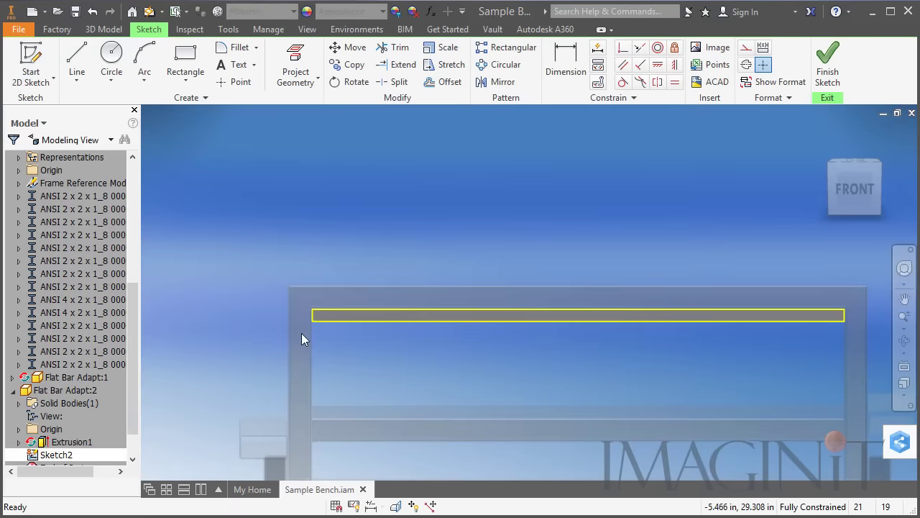
Place a sketch point near the bar's left end and align it horizontally with the midpoint of the short end edge
{"action": "left_click", "coordinate": [237, 82]}
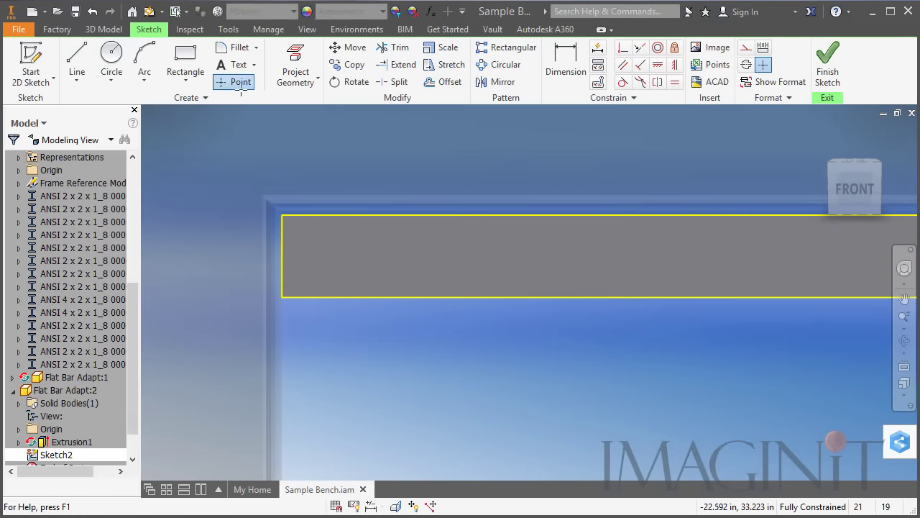
{"action": "left_click", "coordinate": [450, 272]}
{"action": "key", "text": "Escape"}
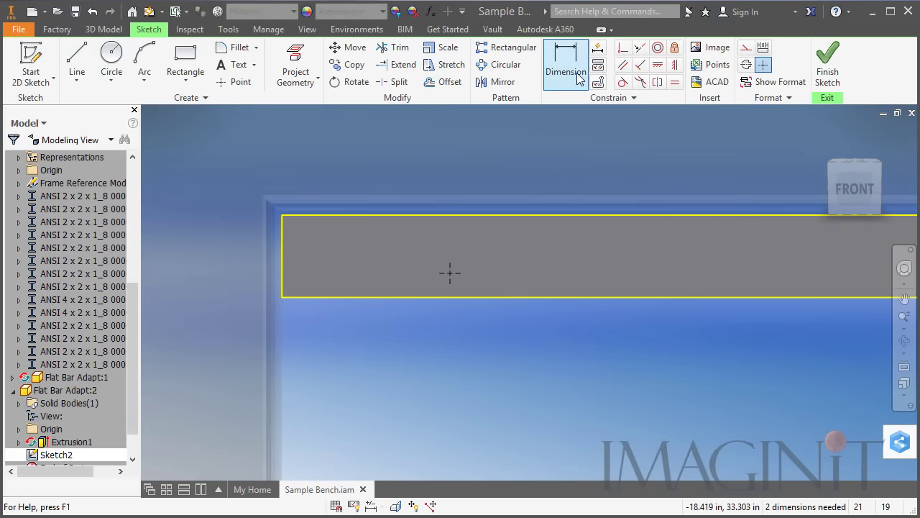
{"action": "left_click", "coordinate": [659, 65]}
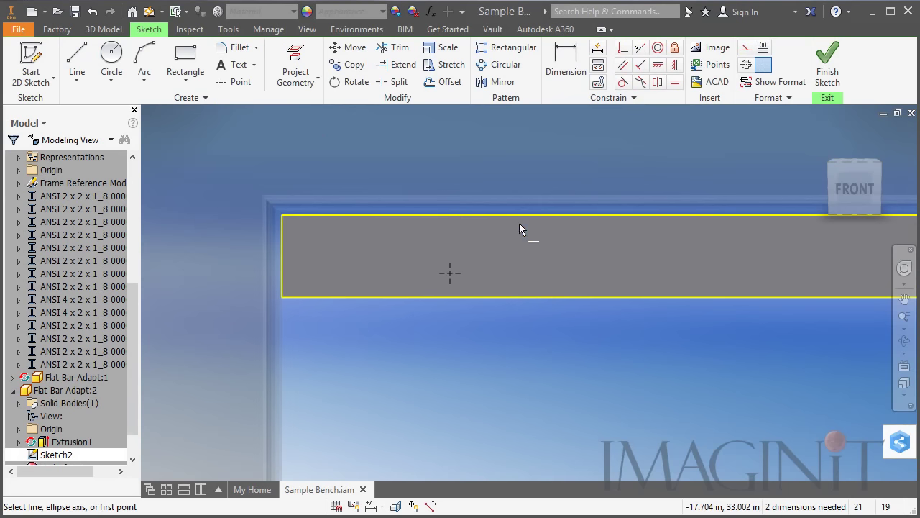
{"action": "left_click", "coordinate": [455, 274]}
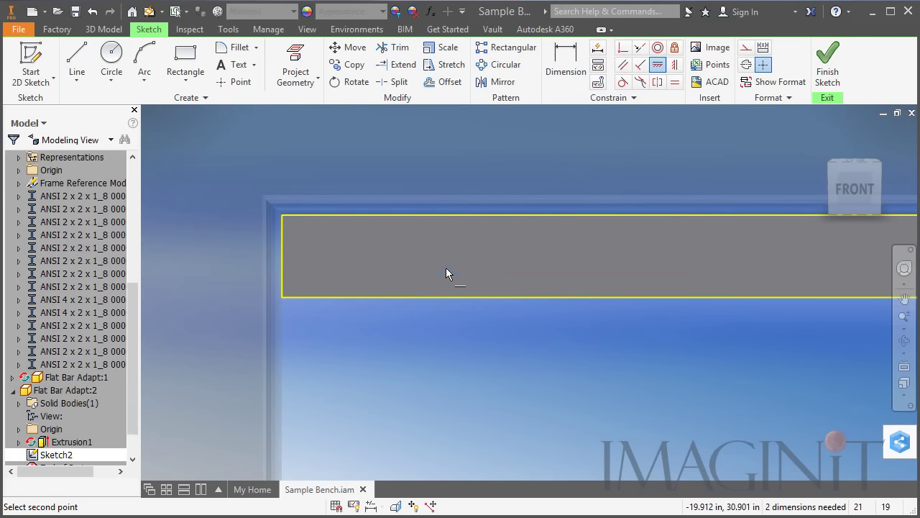
{"action": "left_click", "coordinate": [282, 256]}
Dimension the point 1.75 in from the midpoint of the bar's end edge and finish the sketch
{"action": "left_click", "coordinate": [566, 64]}
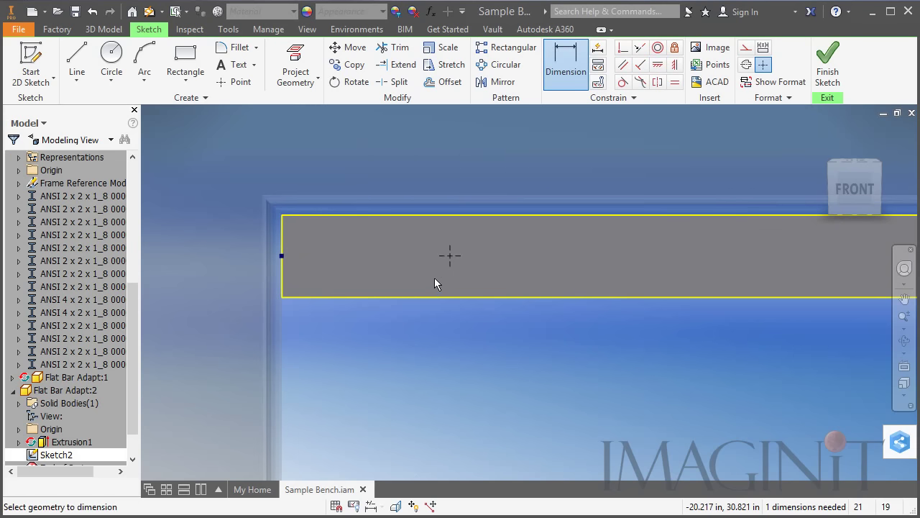
{"action": "left_click", "coordinate": [281, 255]}
{"action": "left_click", "coordinate": [450, 255]}
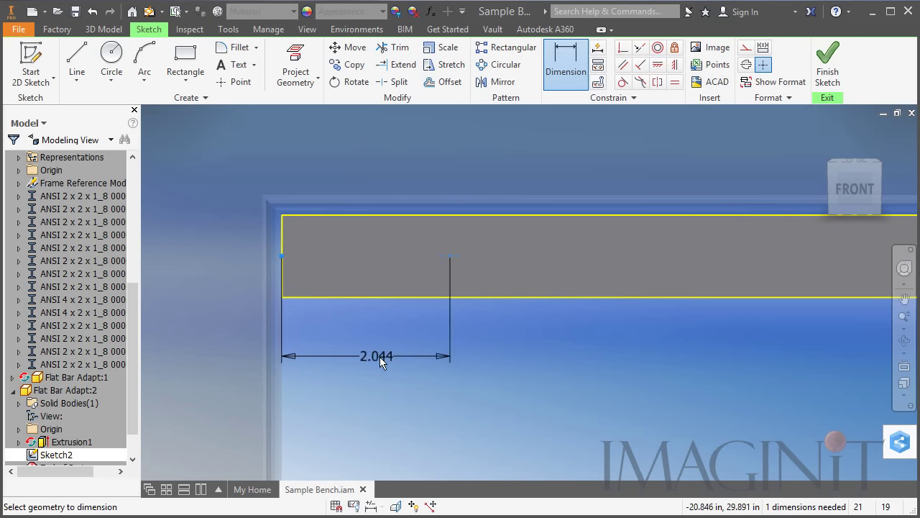
{"action": "left_click", "coordinate": [369, 348]}
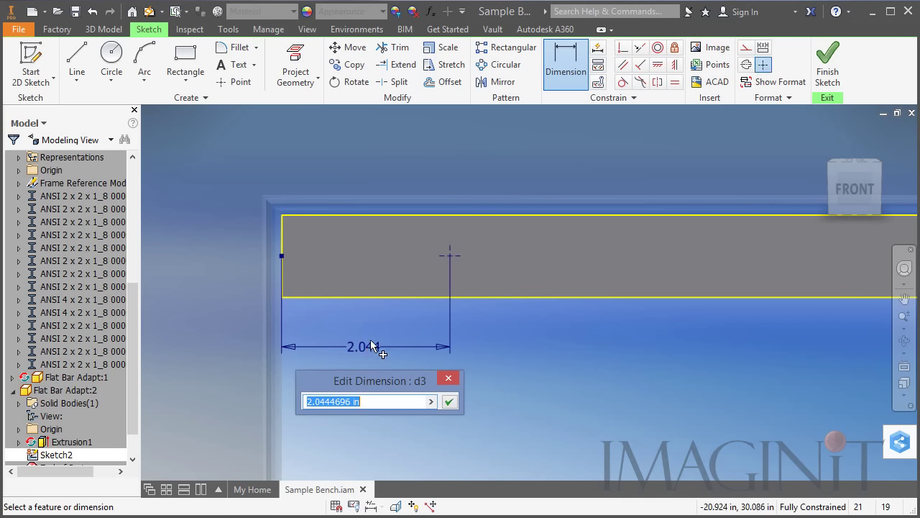
{"action": "type", "text": "1."}
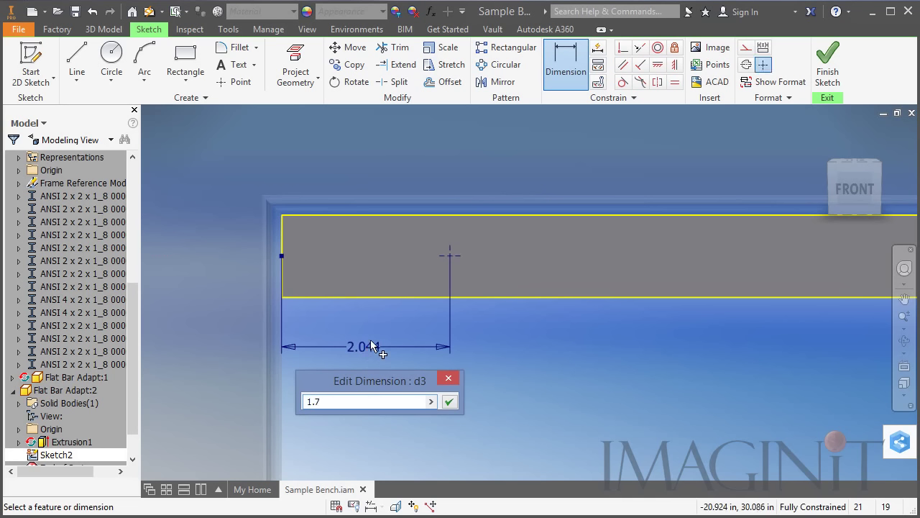
{"action": "type", "text": "75"}
{"action": "key", "text": "Return"}
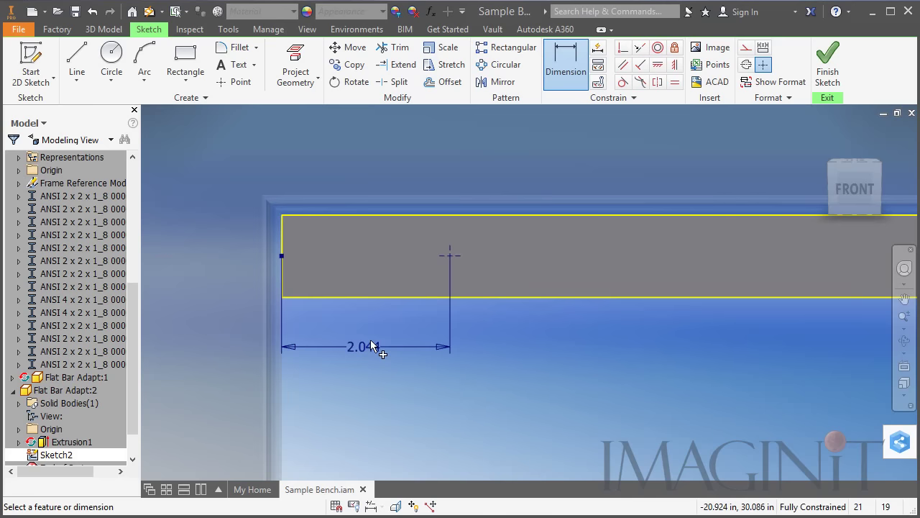
{"action": "scroll", "coordinate": [490, 344], "scroll_direction": "down", "scroll_amount": 3}
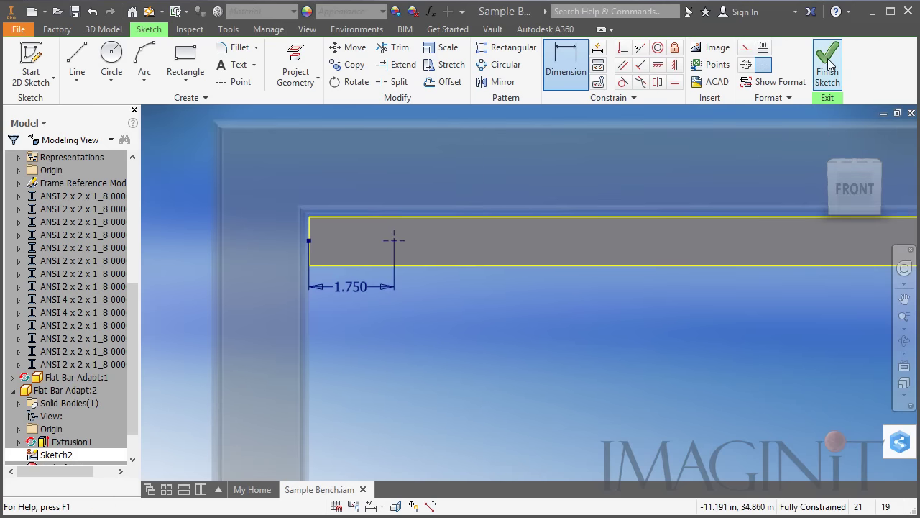
{"action": "left_click", "coordinate": [832, 57]}
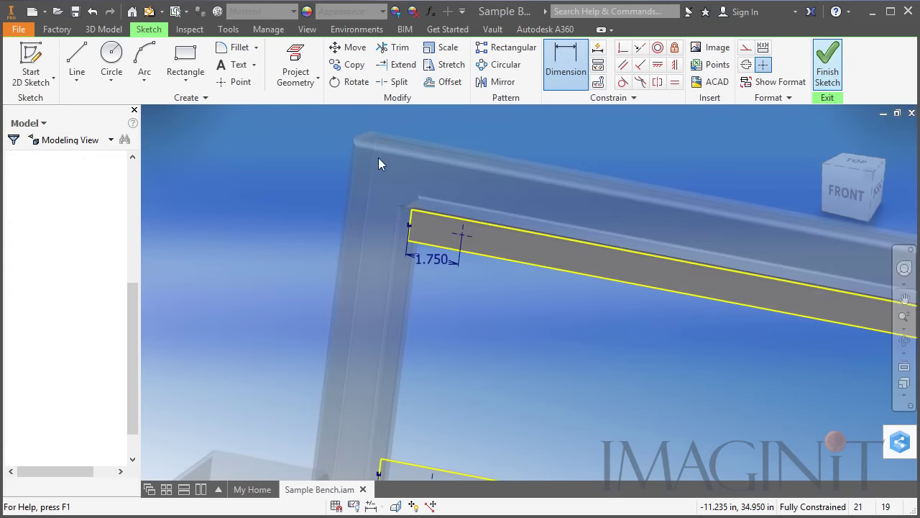
Create a simple drilled hole at the sketch point, 0.25 in diameter and 1 in deep
{"action": "left_click", "coordinate": [290, 67]}
{"action": "scroll", "coordinate": [471, 245], "scroll_direction": "up", "scroll_amount": 2}
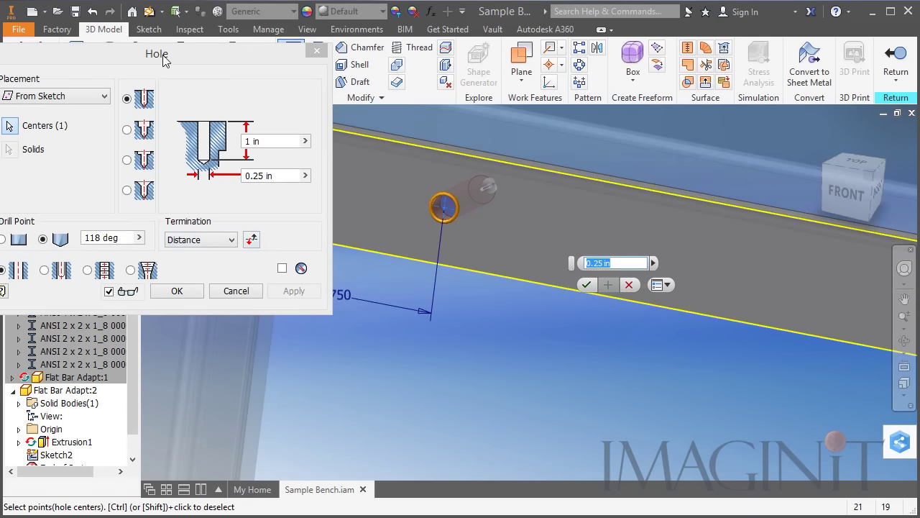
{"action": "left_click_drag", "start_coordinate": [164, 61], "coordinate": [206, 59]}
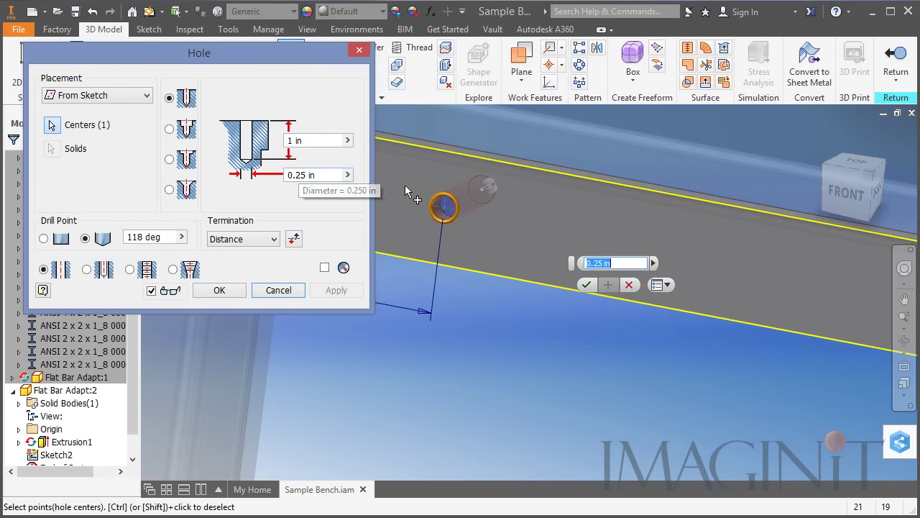
{"action": "left_click", "coordinate": [220, 289]}
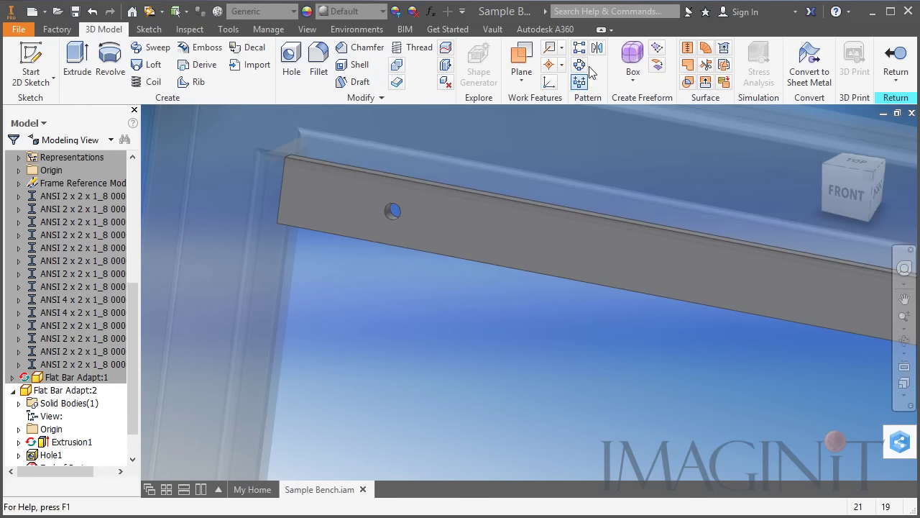
Create a rectangular pattern of the hole along the bar's long edge with 13 occurrences at 3.375 in spacing
{"action": "left_click", "coordinate": [579, 48]}
{"action": "left_click", "coordinate": [389, 214]}
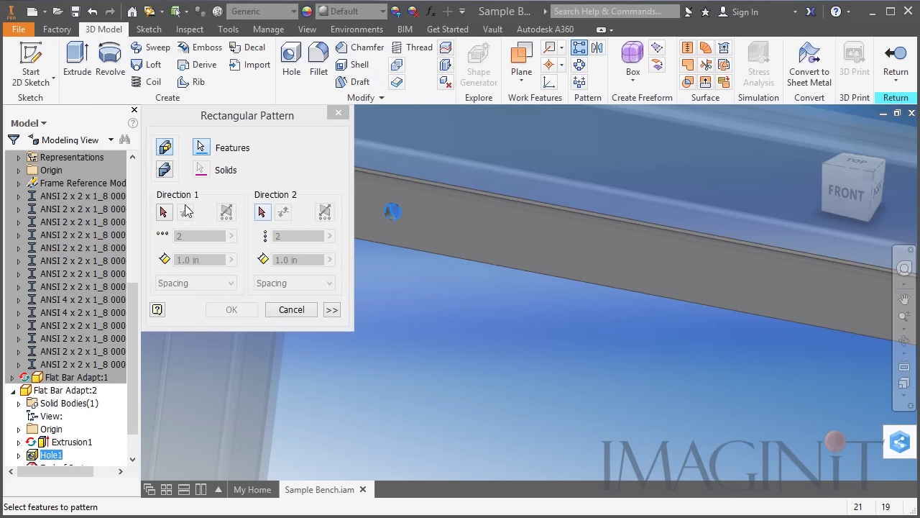
{"action": "left_click", "coordinate": [164, 212]}
{"action": "left_click", "coordinate": [515, 268]}
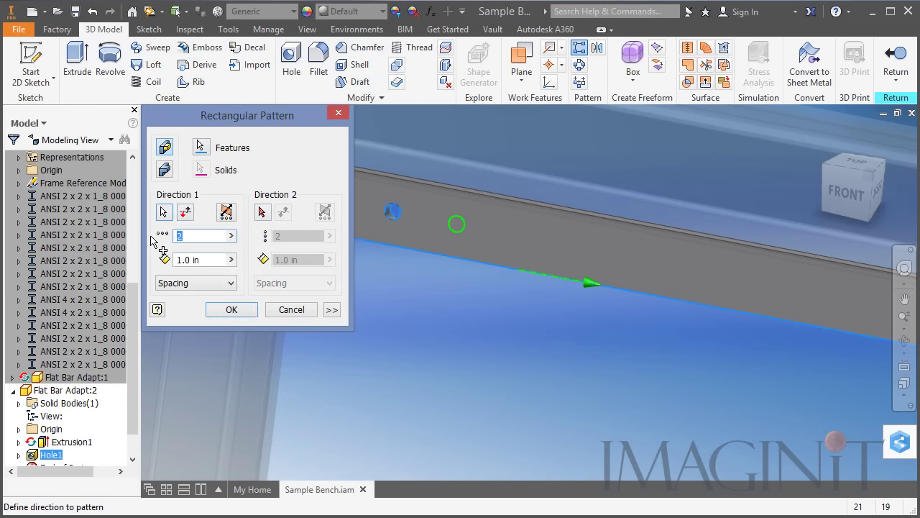
{"action": "type", "text": "13"}
{"action": "key", "text": "Tab"}
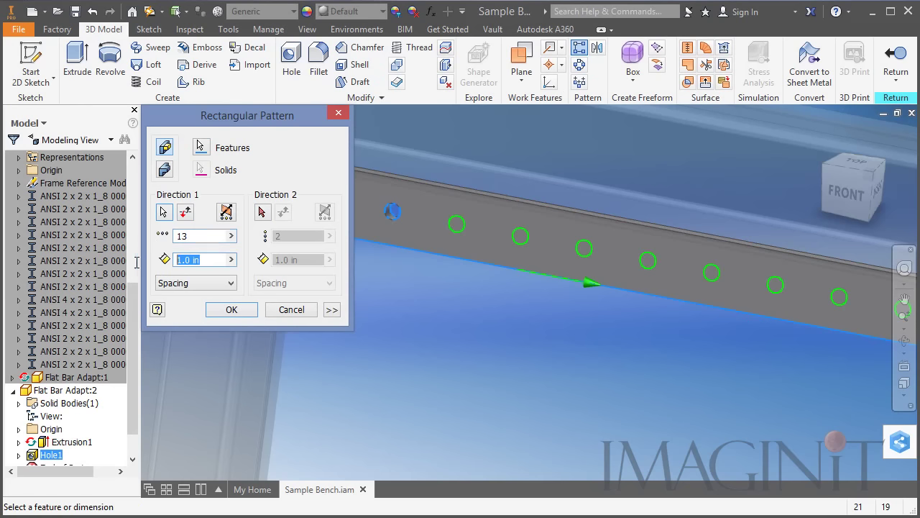
{"action": "type", "text": "3.375"}
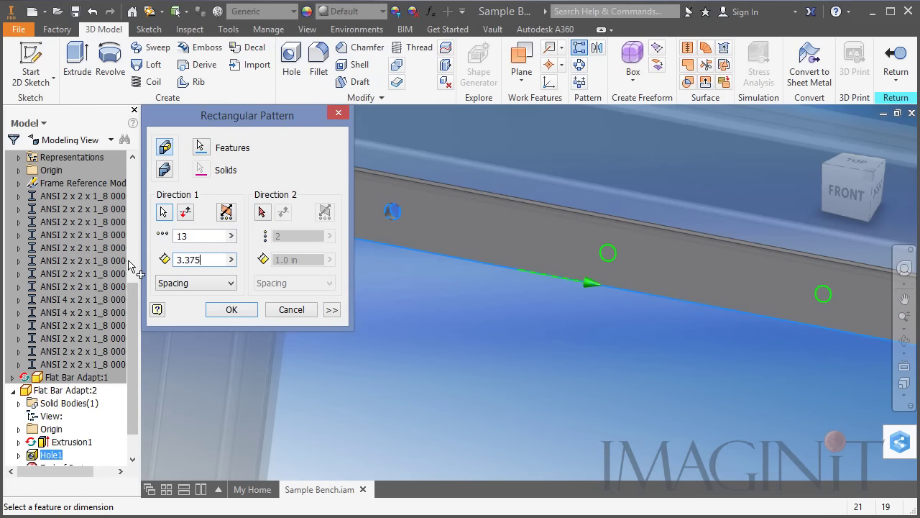
{"action": "left_click", "coordinate": [849, 191]}
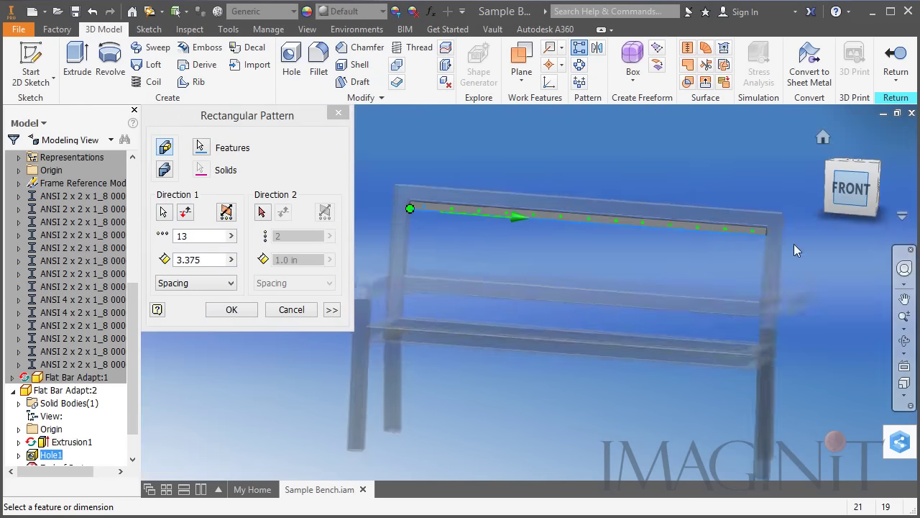
{"action": "middle_click_drag", "start_coordinate": [539, 227], "coordinate": [690, 295]}
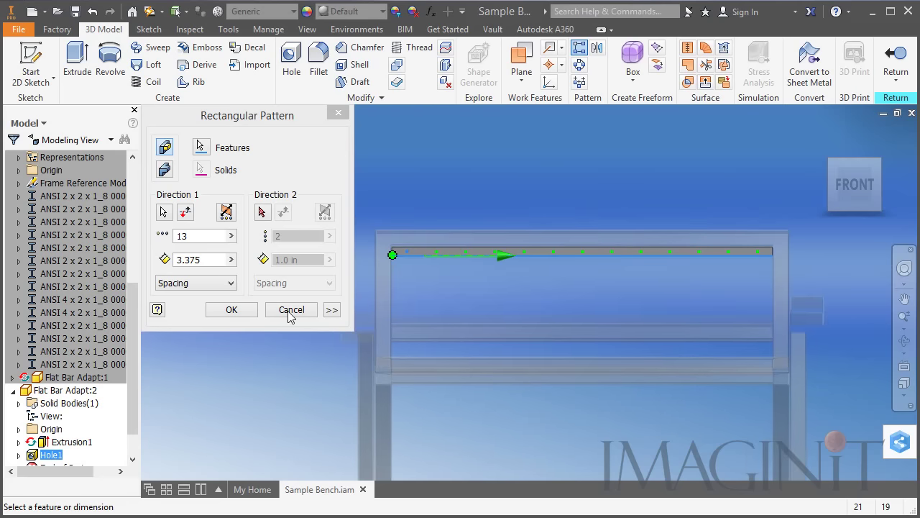
{"action": "left_click", "coordinate": [231, 312]}
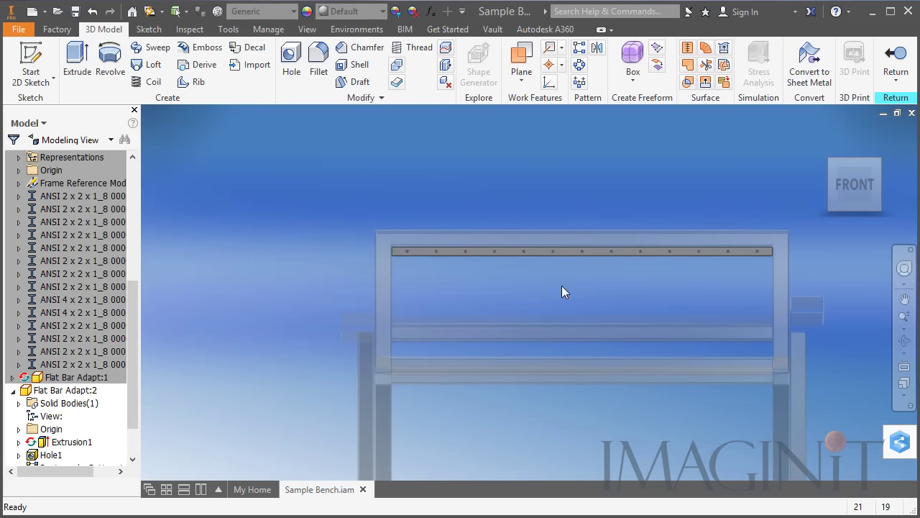
Return to the assembly and examine the hole pattern on the flat bars in the backrest and seat frames
{"action": "middle_click_drag", "start_coordinate": [619, 295], "coordinate": [571, 309], "text": "shift"}
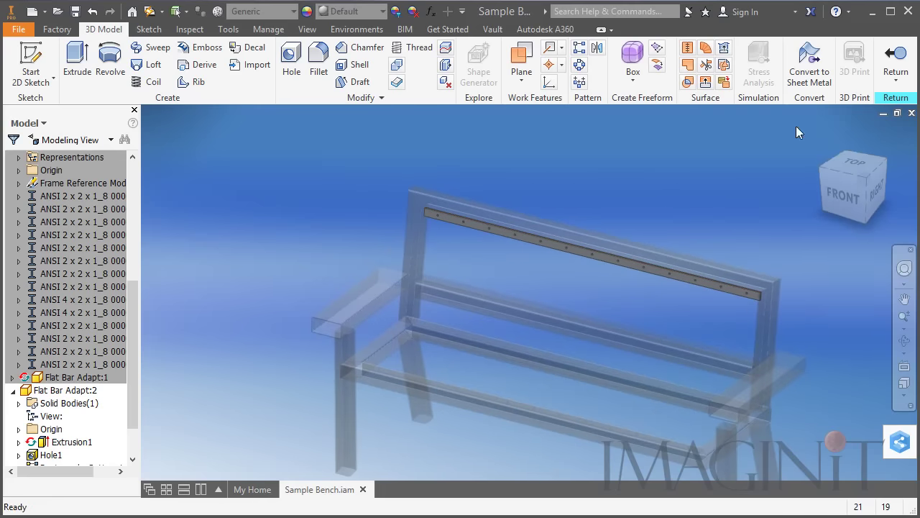
{"action": "left_click", "coordinate": [896, 59]}
{"action": "middle_click_drag", "start_coordinate": [460, 264], "coordinate": [500, 376], "text": "shift"}
{"action": "scroll", "coordinate": [451, 276], "scroll_direction": "down", "scroll_amount": 5}
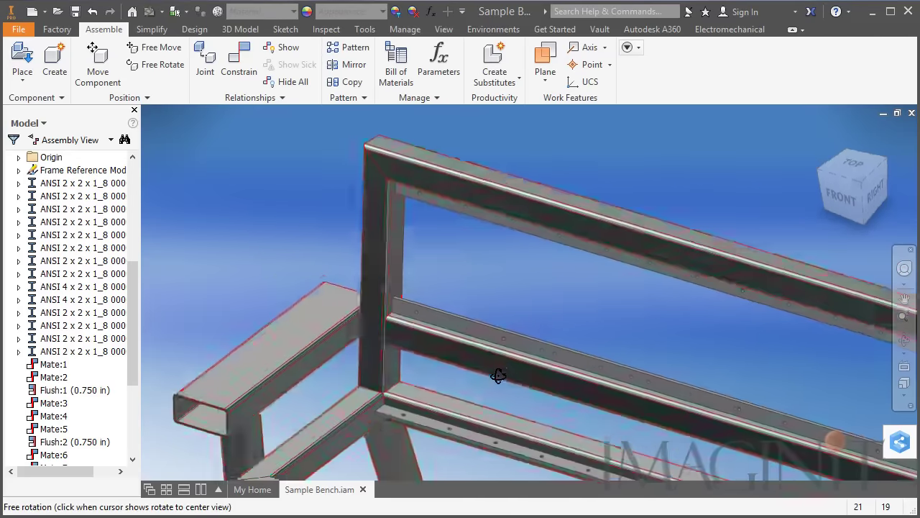
{"action": "middle_click_drag", "start_coordinate": [524, 286], "coordinate": [508, 236]}
{"action": "scroll", "coordinate": [504, 236], "scroll_direction": "up", "scroll_amount": 3}
{"action": "scroll", "coordinate": [509, 235], "scroll_direction": "down", "scroll_amount": 3}
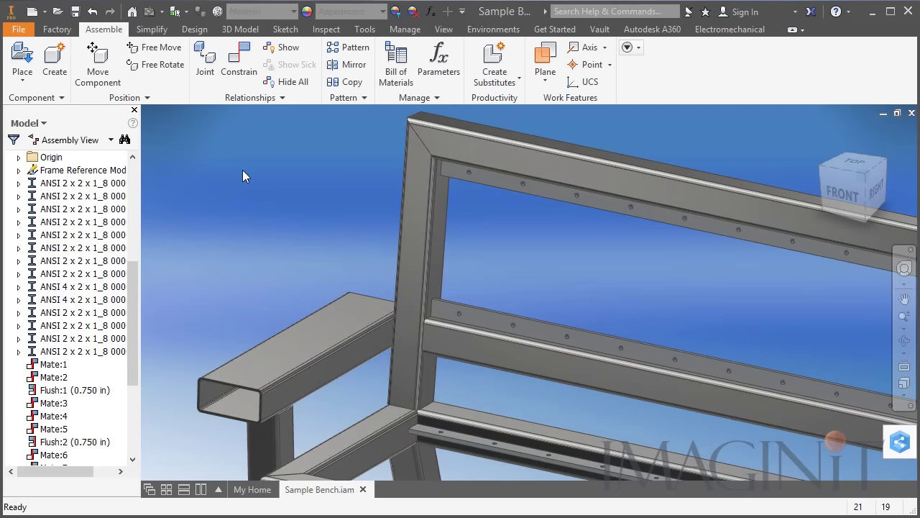
Place one Back Board.ipt and one Seat Board.ipt from the Diresta folder into the assembly beside the backrest
{"action": "left_click", "coordinate": [22, 59]}
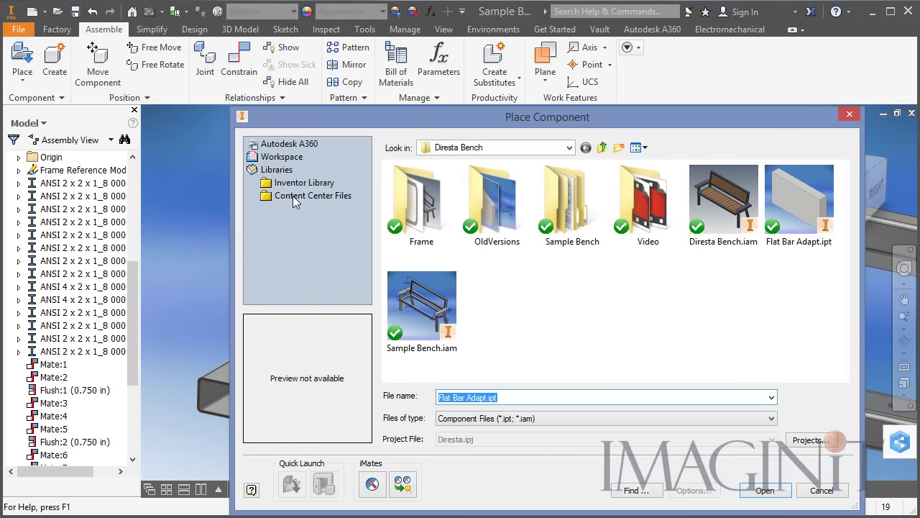
{"action": "left_click", "coordinate": [602, 147]}
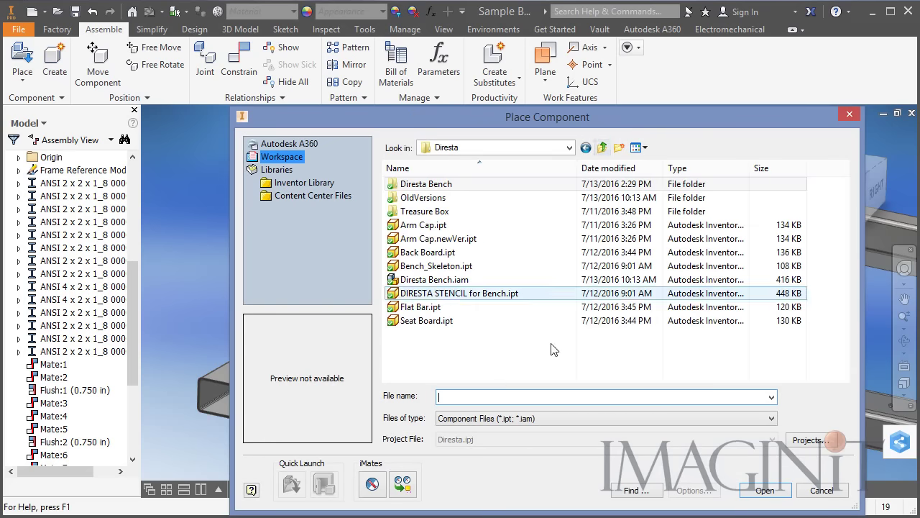
{"action": "left_click", "coordinate": [422, 321]}
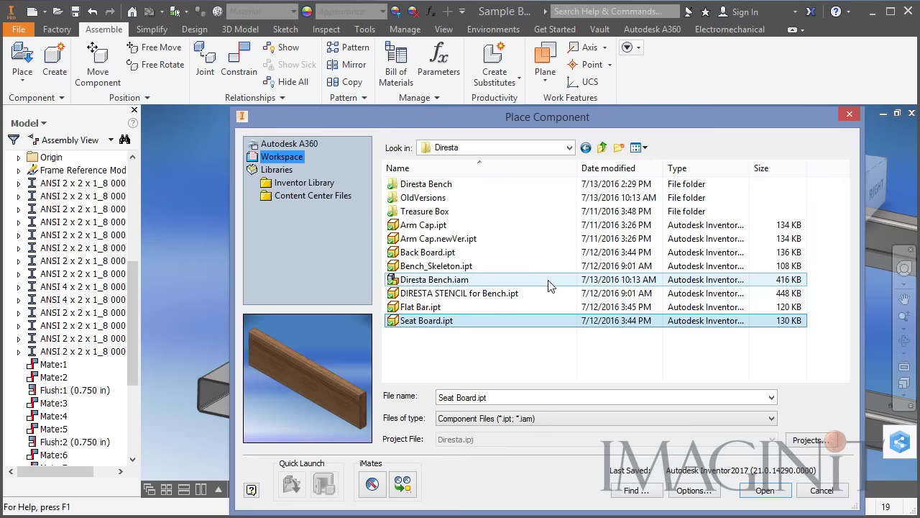
{"action": "left_click", "coordinate": [439, 253], "text": "ctrl"}
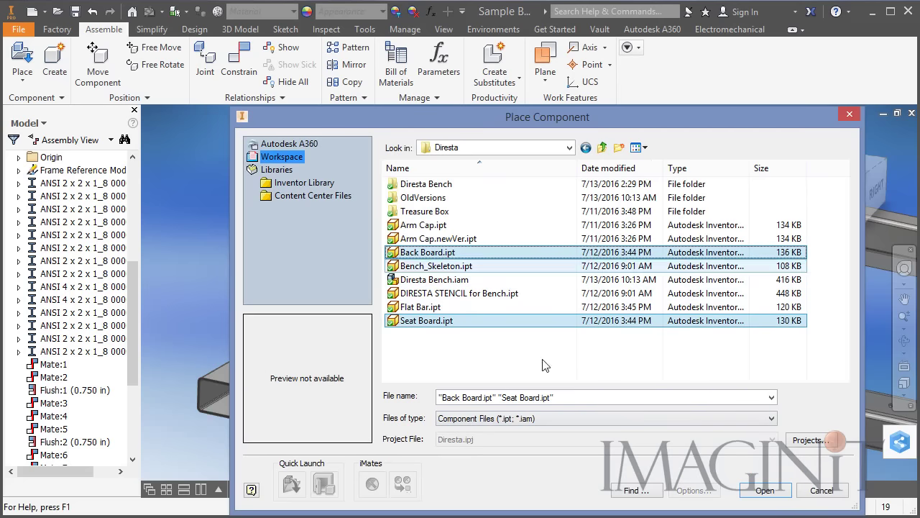
{"action": "left_click", "coordinate": [765, 494]}
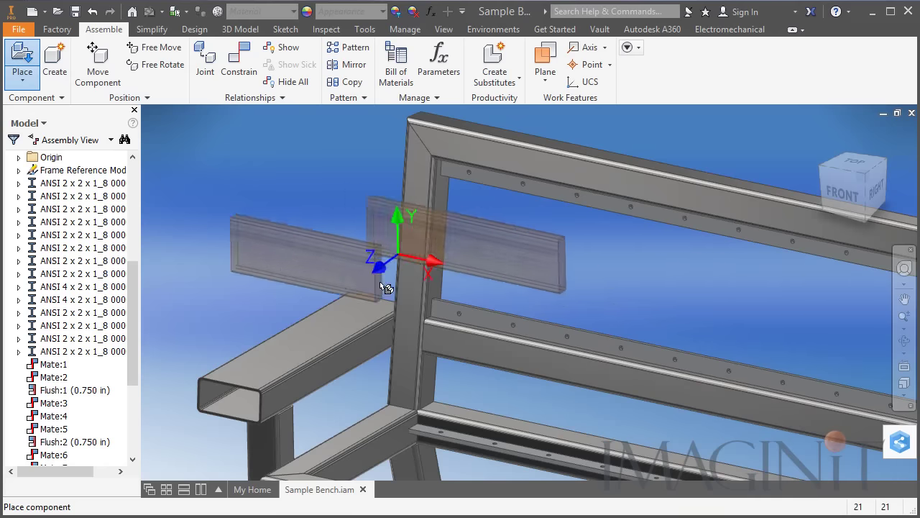
{"action": "left_click", "coordinate": [568, 296]}
{"action": "right_click", "coordinate": [228, 223]}
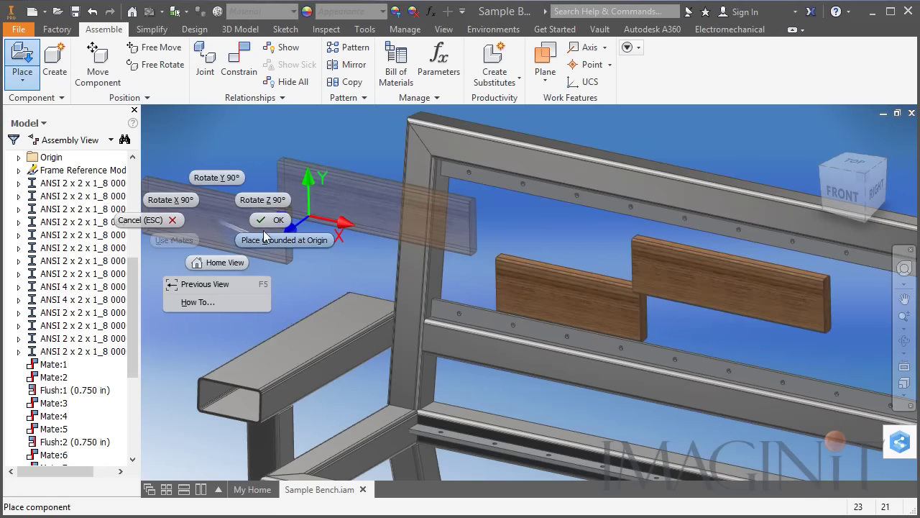
{"action": "left_click", "coordinate": [264, 221]}
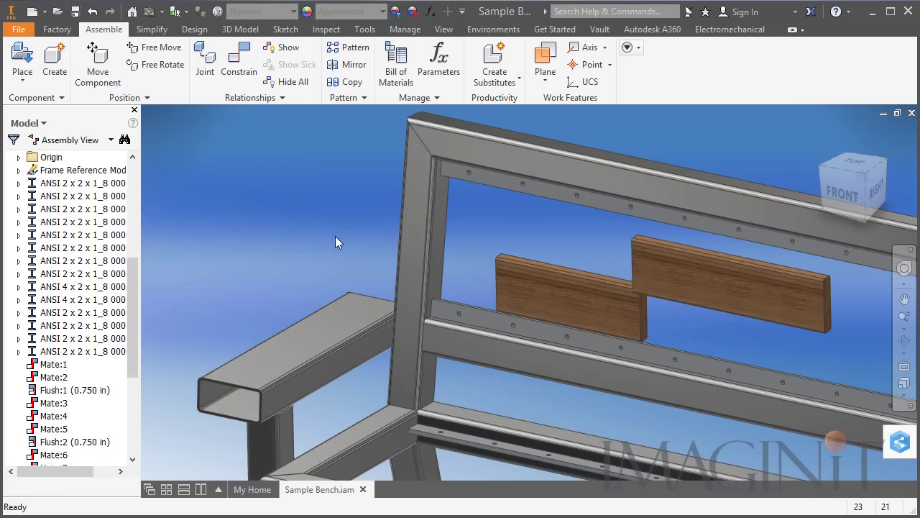
Mate the back board's rear face to the front face of the backrest's lower flat bar with zero offset
{"action": "key", "text": "c"}
{"action": "scroll", "coordinate": [470, 280], "scroll_direction": "down", "scroll_amount": 3}
{"action": "left_click", "coordinate": [556, 315]}
{"action": "left_click", "coordinate": [508, 359]}
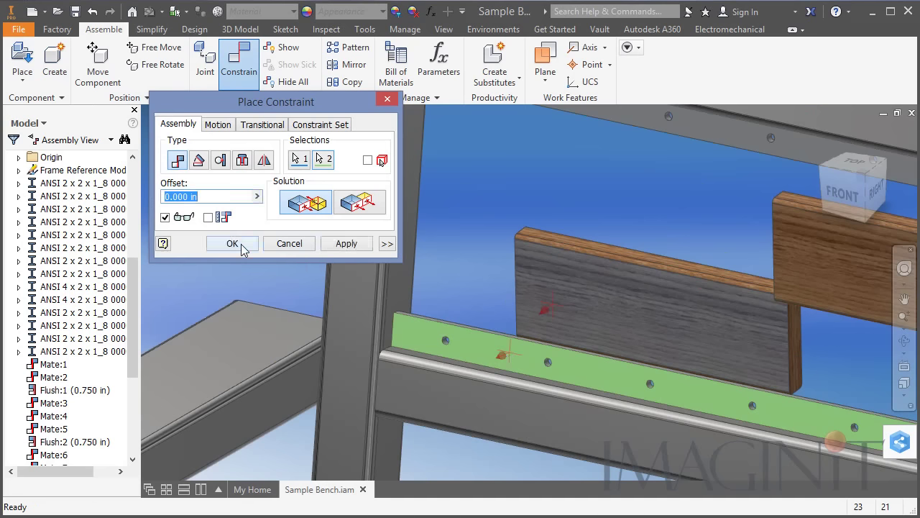
{"action": "left_click", "coordinate": [347, 243]}
Mate the back board's long side face to the inner face of the backrest's upright with a 0.125 in offset
{"action": "scroll", "coordinate": [648, 335], "scroll_direction": "down", "scroll_amount": 3}
{"action": "left_click", "coordinate": [628, 351]}
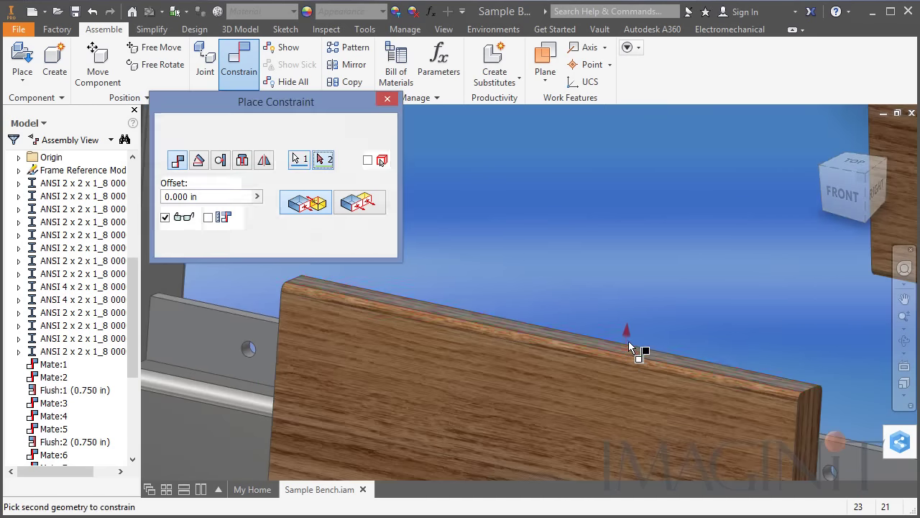
{"action": "scroll", "coordinate": [629, 341], "scroll_direction": "up", "scroll_amount": 3}
{"action": "scroll", "coordinate": [605, 329], "scroll_direction": "down", "scroll_amount": 3}
{"action": "left_click", "coordinate": [505, 303]}
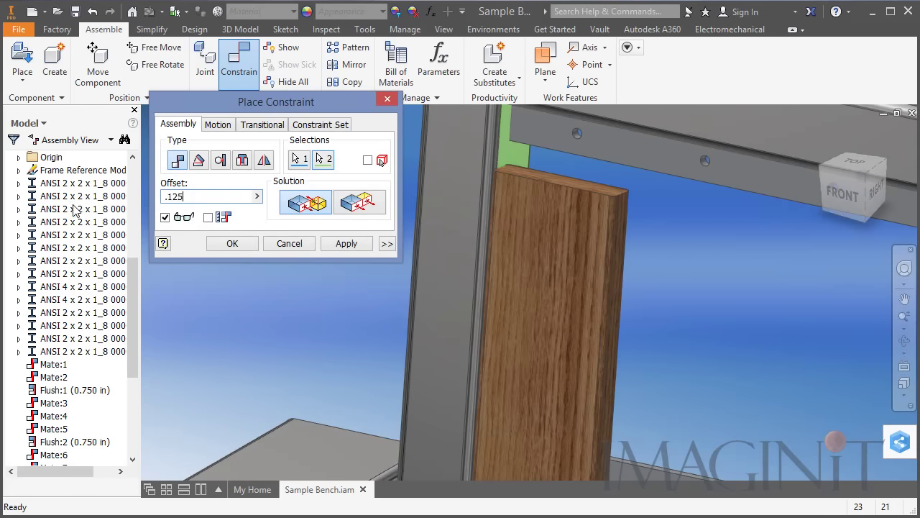
{"action": "left_click", "coordinate": [347, 246]}
Mate the back board's upper end face to the underside of the backrest's top rail with zero offset
{"action": "scroll", "coordinate": [555, 194], "scroll_direction": "down", "scroll_amount": 3}
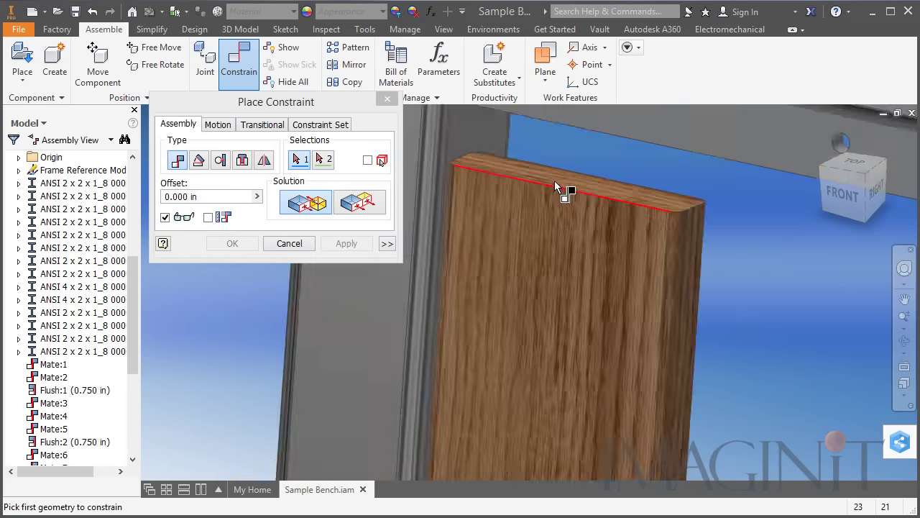
{"action": "left_click", "coordinate": [548, 176]}
{"action": "scroll", "coordinate": [574, 232], "scroll_direction": "up", "scroll_amount": 4}
{"action": "middle_click_drag", "start_coordinate": [573, 231], "coordinate": [504, 140], "text": "shift"}
{"action": "scroll", "coordinate": [487, 247], "scroll_direction": "down", "scroll_amount": 4}
{"action": "scroll", "coordinate": [571, 286], "scroll_direction": "up", "scroll_amount": 4}
{"action": "middle_click_drag", "start_coordinate": [571, 286], "coordinate": [651, 378], "text": "shift"}
{"action": "scroll", "coordinate": [640, 370], "scroll_direction": "down", "scroll_amount": 4}
{"action": "left_click", "coordinate": [417, 264]}
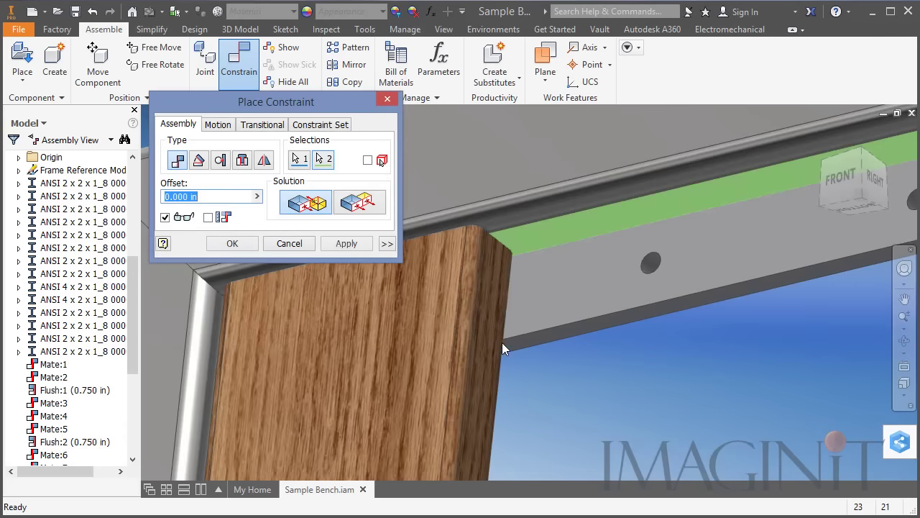
{"action": "scroll", "coordinate": [503, 343], "scroll_direction": "up", "scroll_amount": 4}
{"action": "middle_click_drag", "start_coordinate": [561, 342], "coordinate": [576, 312], "text": "shift"}
{"action": "scroll", "coordinate": [576, 312], "scroll_direction": "up", "scroll_amount": 3}
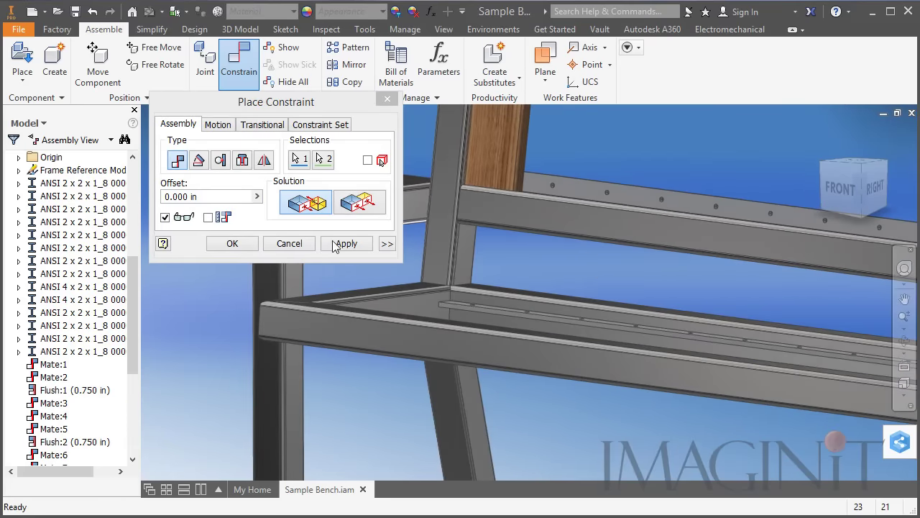
{"action": "left_click", "coordinate": [333, 244]}
Mate the seat board's broad bottom face to the top face of the seat frame's rear flat bar with zero offset
{"action": "middle_click_drag", "start_coordinate": [702, 137], "coordinate": [594, 416]}
{"action": "scroll", "coordinate": [594, 386], "scroll_direction": "down", "scroll_amount": 3}
{"action": "left_click", "coordinate": [604, 293]}
{"action": "scroll", "coordinate": [570, 366], "scroll_direction": "up", "scroll_amount": 5}
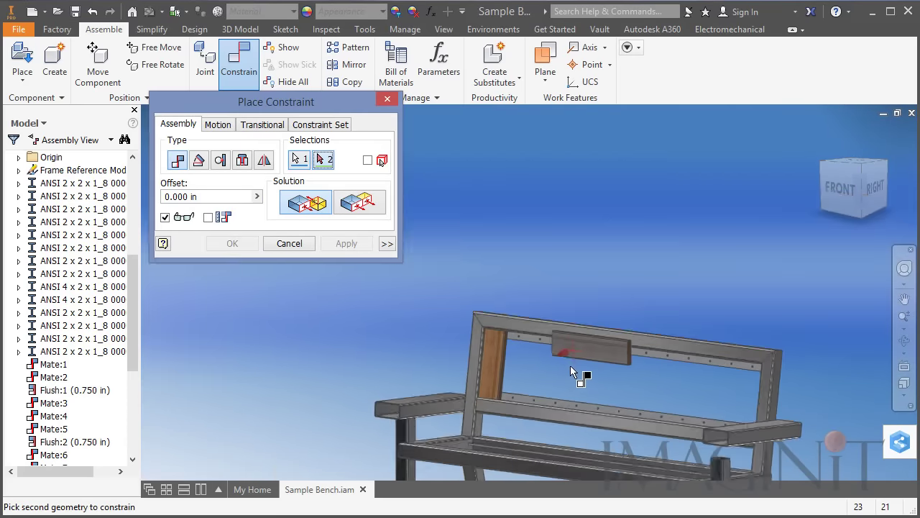
{"action": "middle_click_drag", "start_coordinate": [571, 365], "coordinate": [547, 406], "text": "shift"}
{"action": "scroll", "coordinate": [507, 402], "scroll_direction": "down", "scroll_amount": 3}
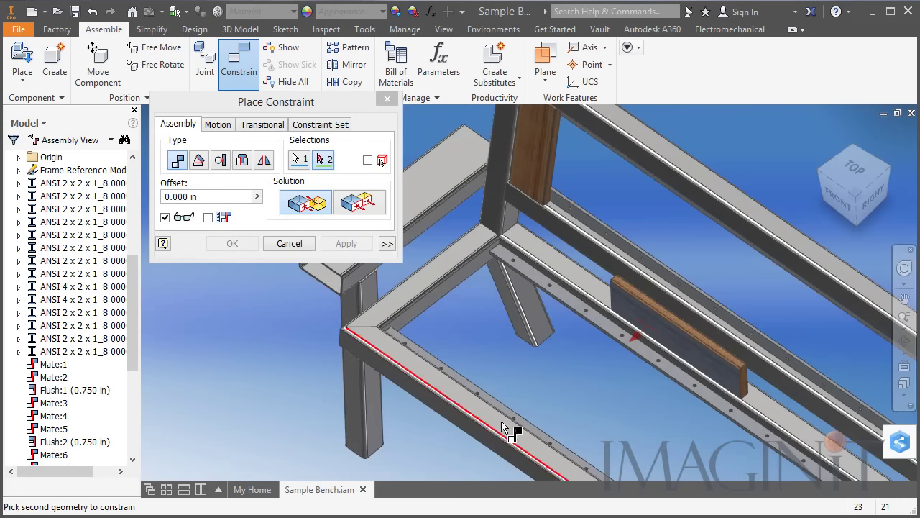
{"action": "left_click", "coordinate": [604, 329]}
{"action": "left_click", "coordinate": [346, 243]}
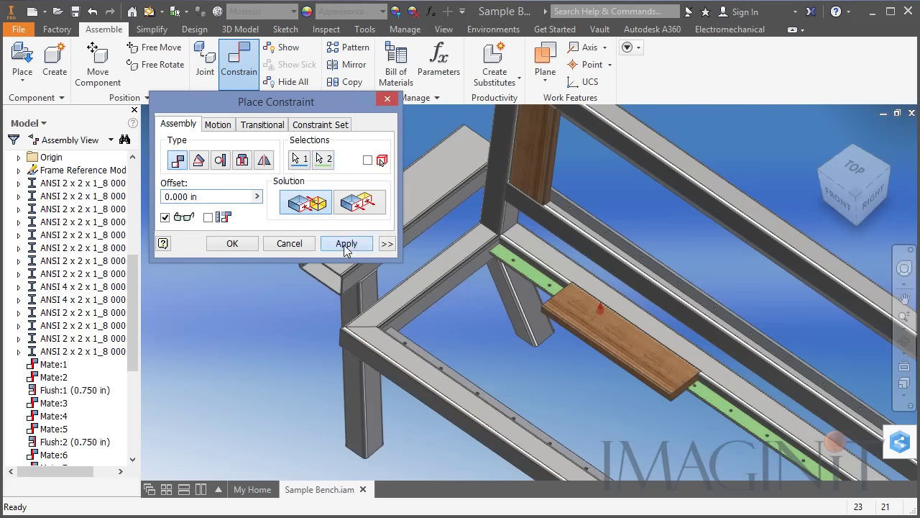
Mate the seat board's end face to the inner face of the front seat rail with zero offset
{"action": "scroll", "coordinate": [617, 353], "scroll_direction": "up", "scroll_amount": 4}
{"action": "left_click", "coordinate": [609, 338]}
{"action": "scroll", "coordinate": [611, 360], "scroll_direction": "down", "scroll_amount": 5}
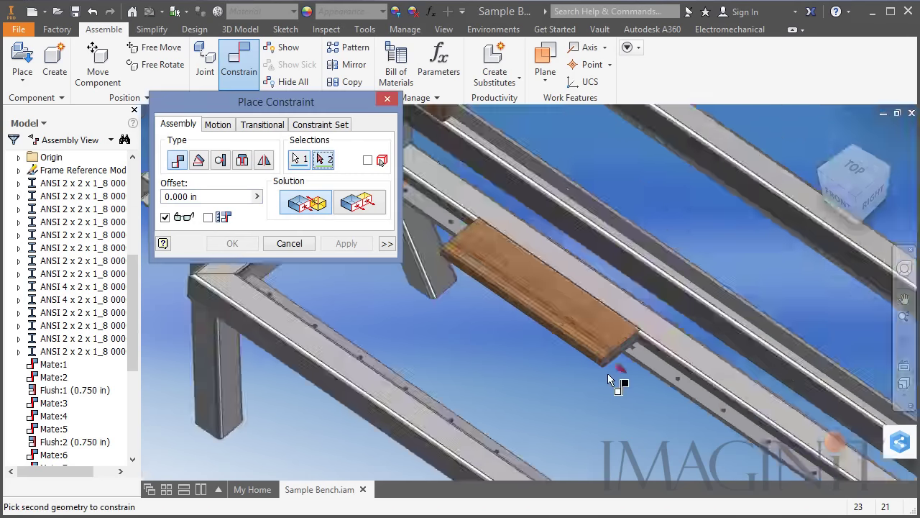
{"action": "middle_click_drag", "start_coordinate": [612, 381], "coordinate": [564, 416], "text": "shift"}
{"action": "scroll", "coordinate": [493, 294], "scroll_direction": "up", "scroll_amount": 4}
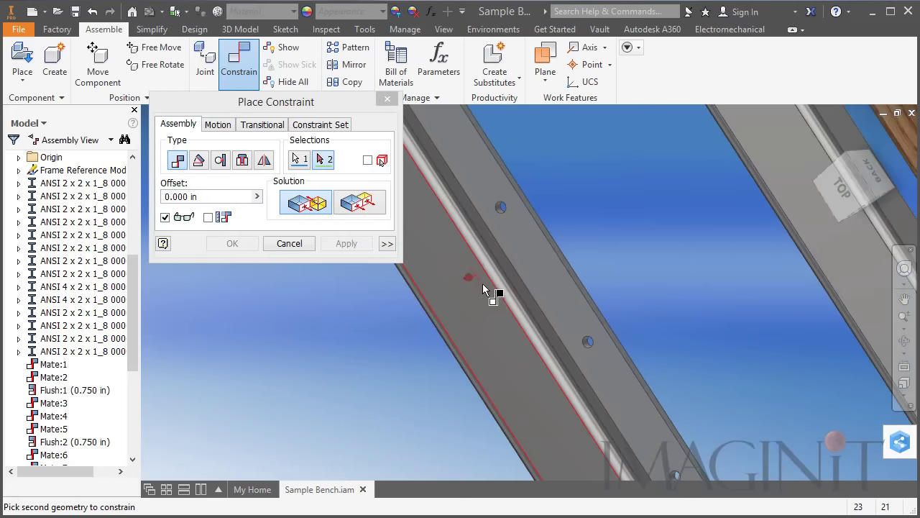
{"action": "scroll", "coordinate": [549, 288], "scroll_direction": "up", "scroll_amount": 2}
{"action": "left_click", "coordinate": [549, 288]}
{"action": "scroll", "coordinate": [557, 302], "scroll_direction": "down", "scroll_amount": 4}
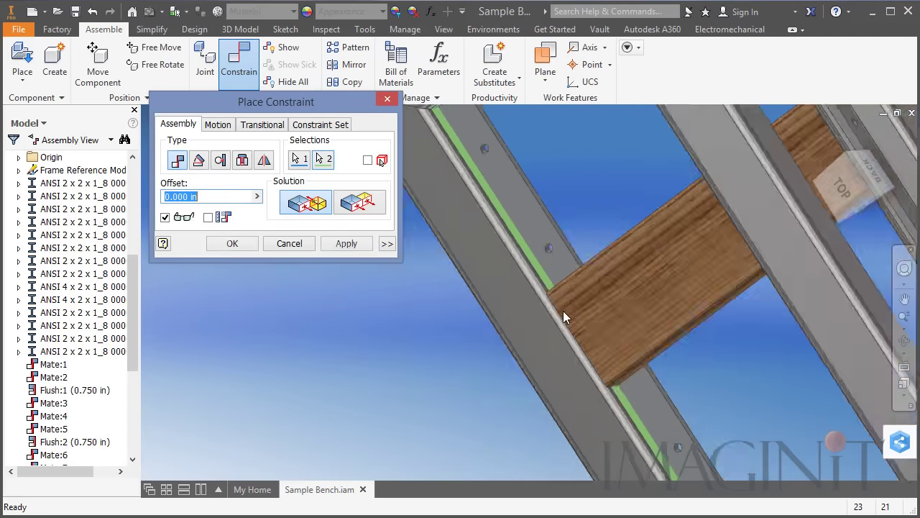
{"action": "left_click", "coordinate": [345, 243]}
Mate the seat board's long side face to the inner face of the seat frame's side rail with a 0.125 in offset
{"action": "scroll", "coordinate": [491, 280], "scroll_direction": "down", "scroll_amount": 4}
{"action": "middle_click_drag", "start_coordinate": [490, 280], "coordinate": [554, 283], "text": "shift"}
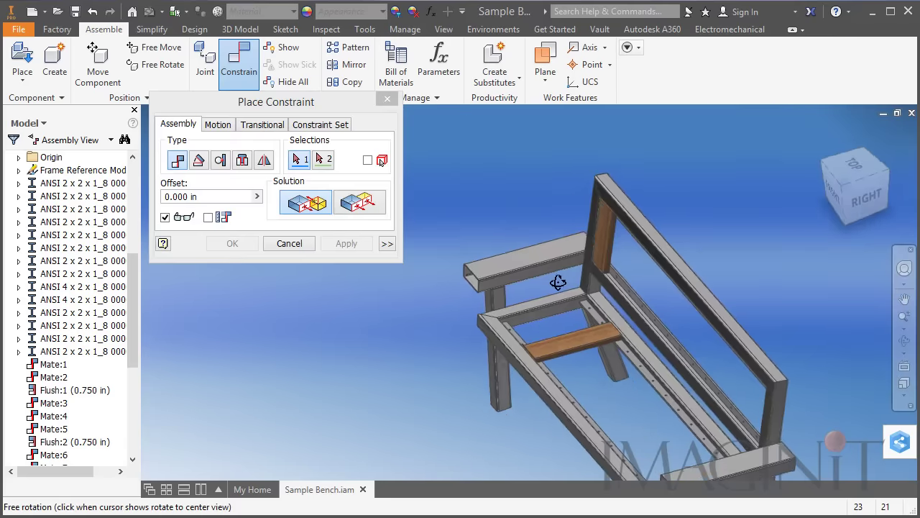
{"action": "scroll", "coordinate": [520, 312], "scroll_direction": "up", "scroll_amount": 5}
{"action": "left_click", "coordinate": [550, 356]}
{"action": "scroll", "coordinate": [559, 391], "scroll_direction": "down", "scroll_amount": 5}
{"action": "middle_click_drag", "start_coordinate": [559, 392], "coordinate": [619, 470], "text": "shift"}
{"action": "middle_click_drag", "start_coordinate": [581, 446], "coordinate": [565, 270]}
{"action": "scroll", "coordinate": [565, 269], "scroll_direction": "up", "scroll_amount": 3}
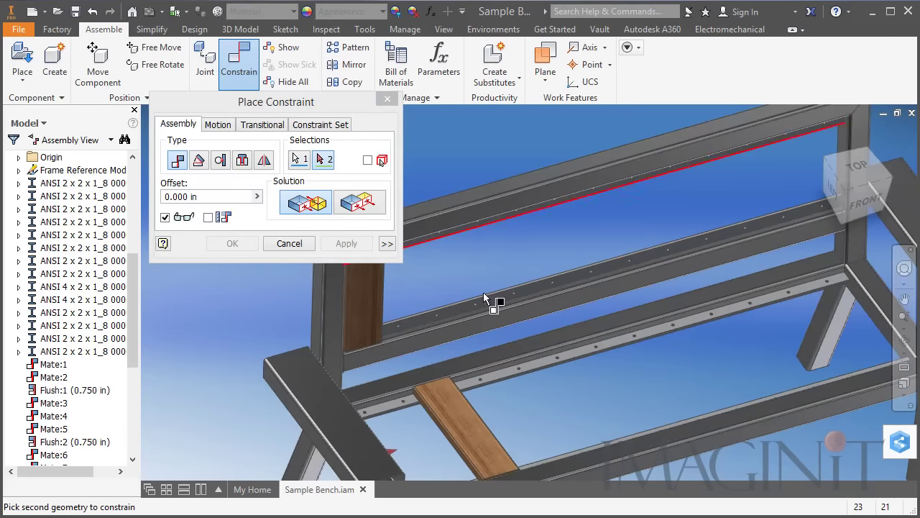
{"action": "middle_click_drag", "start_coordinate": [438, 441], "coordinate": [489, 334]}
{"action": "scroll", "coordinate": [489, 332], "scroll_direction": "up", "scroll_amount": 5}
{"action": "left_click", "coordinate": [530, 317]}
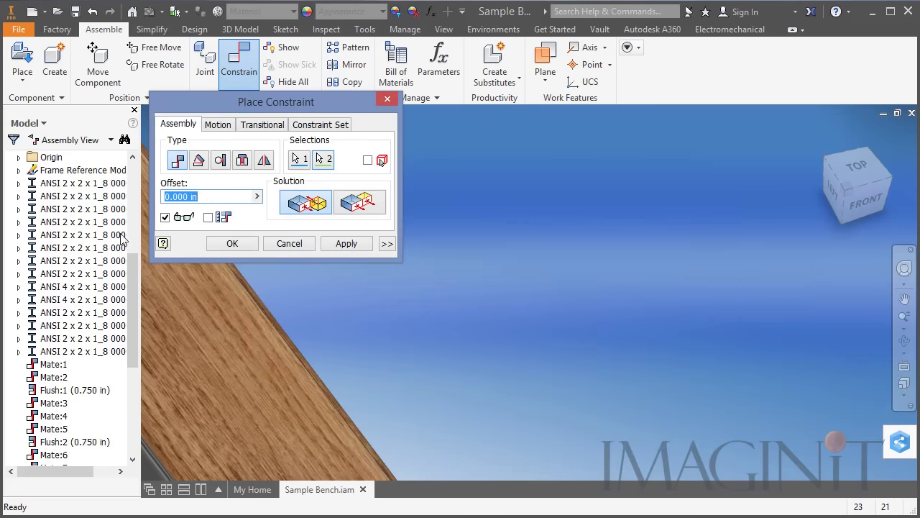
{"action": "scroll", "coordinate": [486, 343], "scroll_direction": "down", "scroll_amount": 3}
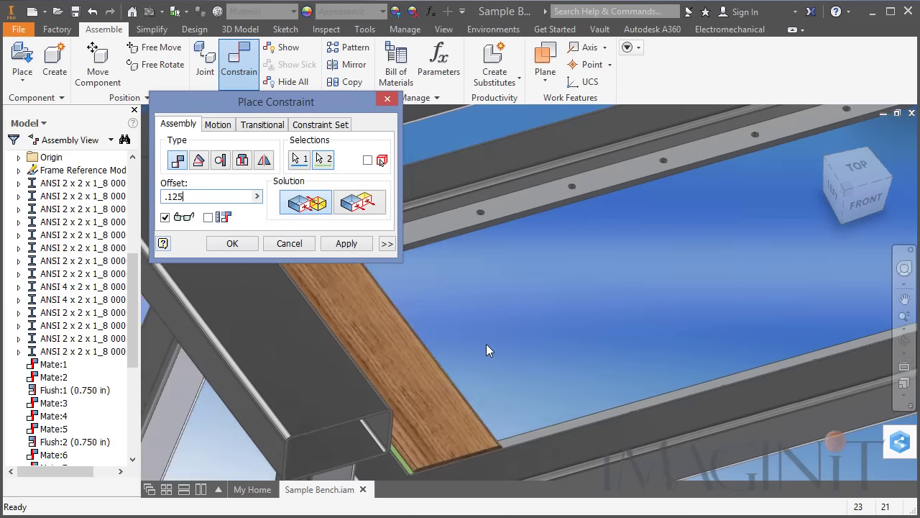
{"action": "middle_click_drag", "start_coordinate": [487, 344], "coordinate": [542, 450], "text": "shift"}
{"action": "scroll", "coordinate": [542, 450], "scroll_direction": "down", "scroll_amount": 2}
{"action": "middle_click_drag", "start_coordinate": [543, 352], "coordinate": [479, 396]}
{"action": "left_click", "coordinate": [236, 244]}
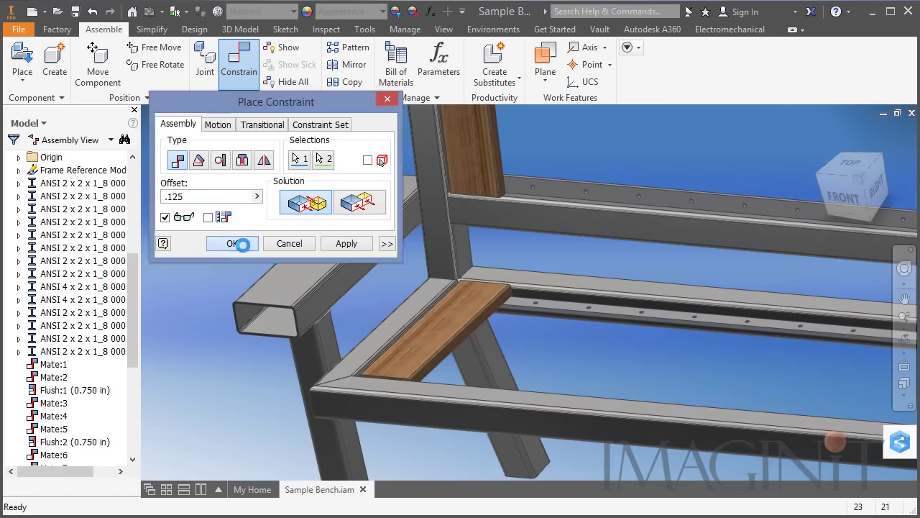
Pattern the back board and seat board together, associating the component pattern with the flat bar's rectangular hole pattern
{"action": "middle_click_drag", "start_coordinate": [575, 335], "coordinate": [489, 403]}
{"action": "scroll", "coordinate": [474, 402], "scroll_direction": "down", "scroll_amount": 3}
{"action": "scroll", "coordinate": [474, 259], "scroll_direction": "up", "scroll_amount": 3}
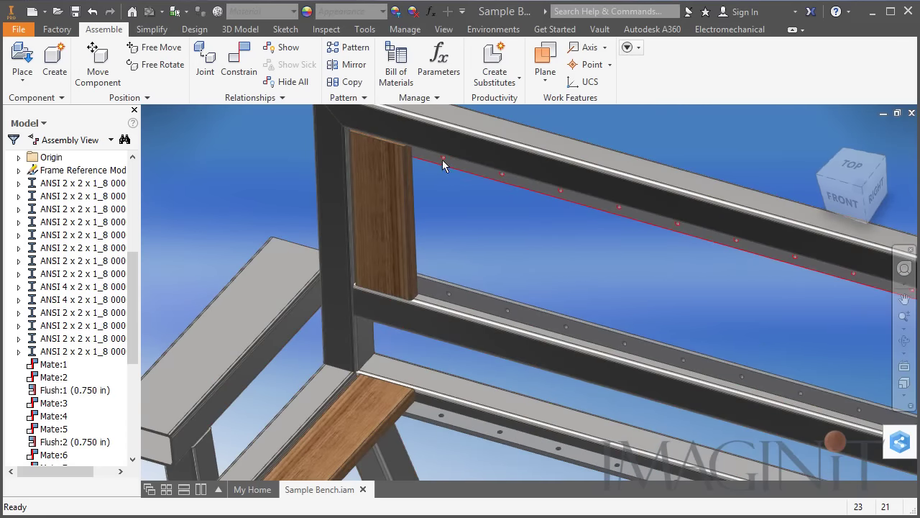
{"action": "middle_click_drag", "start_coordinate": [462, 261], "coordinate": [471, 240]}
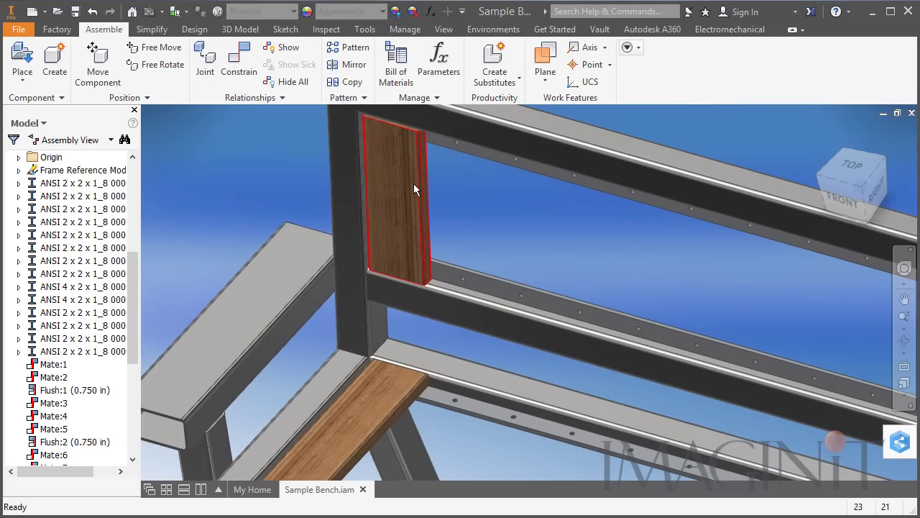
{"action": "left_click", "coordinate": [349, 49]}
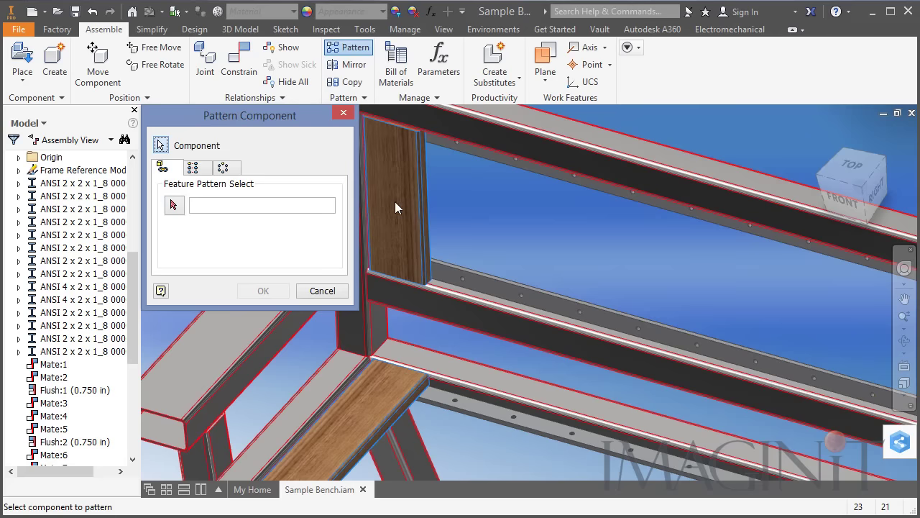
{"action": "left_click", "coordinate": [180, 207]}
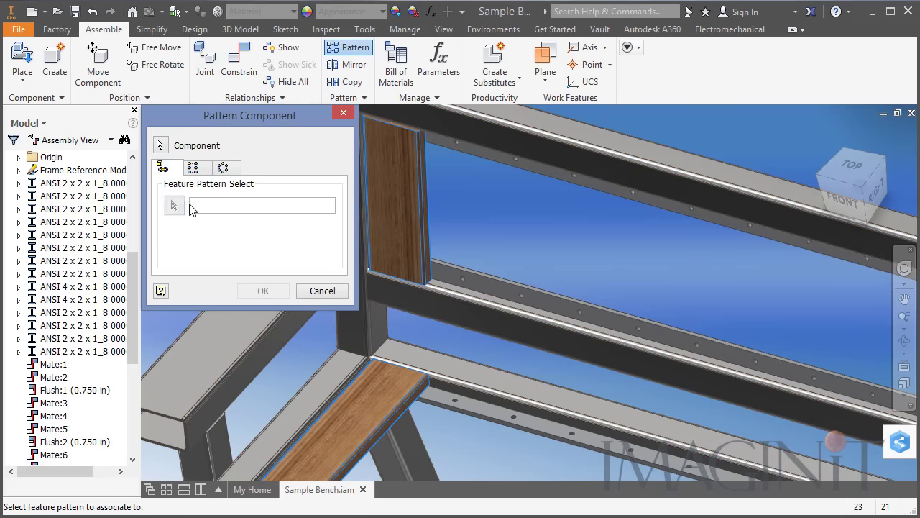
{"action": "left_click", "coordinate": [457, 155]}
{"action": "scroll", "coordinate": [478, 237], "scroll_direction": "up", "scroll_amount": 3}
{"action": "middle_click_drag", "start_coordinate": [503, 323], "coordinate": [431, 287]}
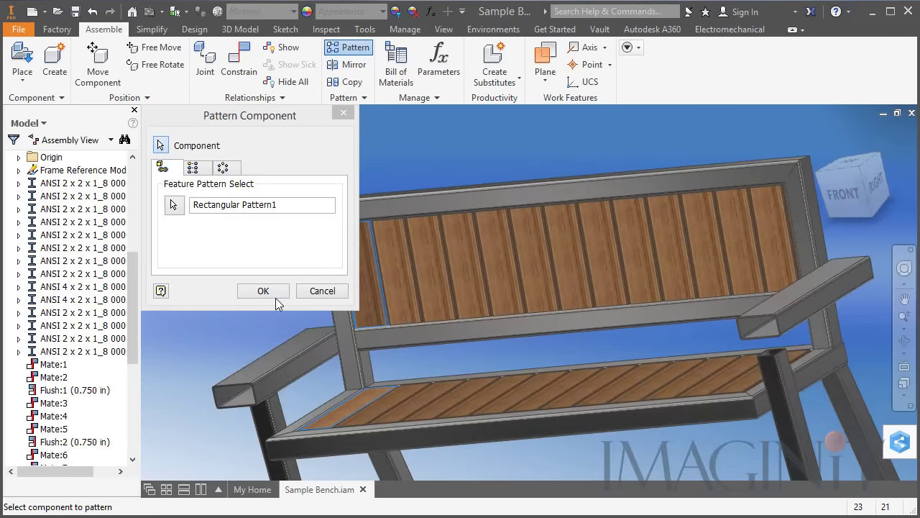
{"action": "left_click", "coordinate": [263, 291]}
Place an AS B194 PR1 AB sheet metal screw, No. 12 x 3/4, from Content Center in the end hole of the back frame's lower flat bar
{"action": "middle_click_drag", "start_coordinate": [288, 174], "coordinate": [240, 323], "text": "shift"}
{"action": "scroll", "coordinate": [239, 317], "scroll_direction": "down", "scroll_amount": 3}
{"action": "middle_click_drag", "start_coordinate": [338, 335], "coordinate": [437, 301], "text": "shift"}
{"action": "scroll", "coordinate": [436, 300], "scroll_direction": "down", "scroll_amount": 3}
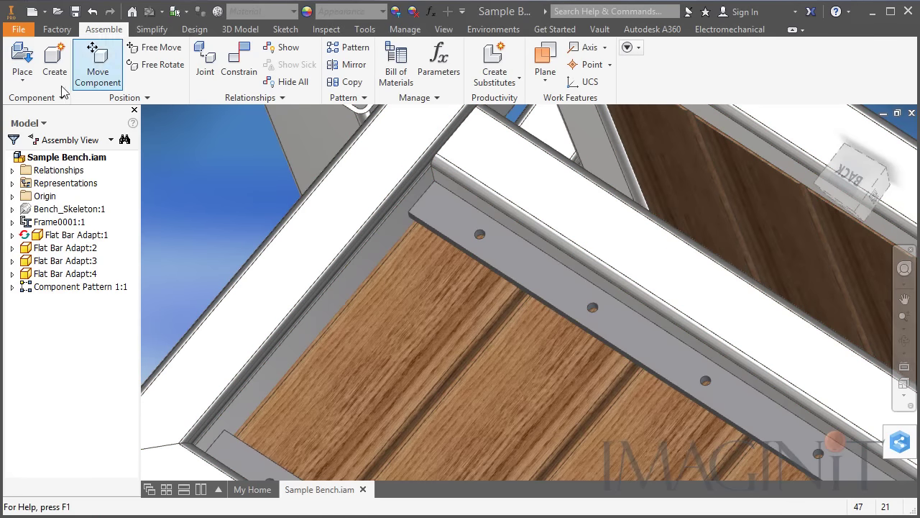
{"action": "left_click", "coordinate": [23, 80]}
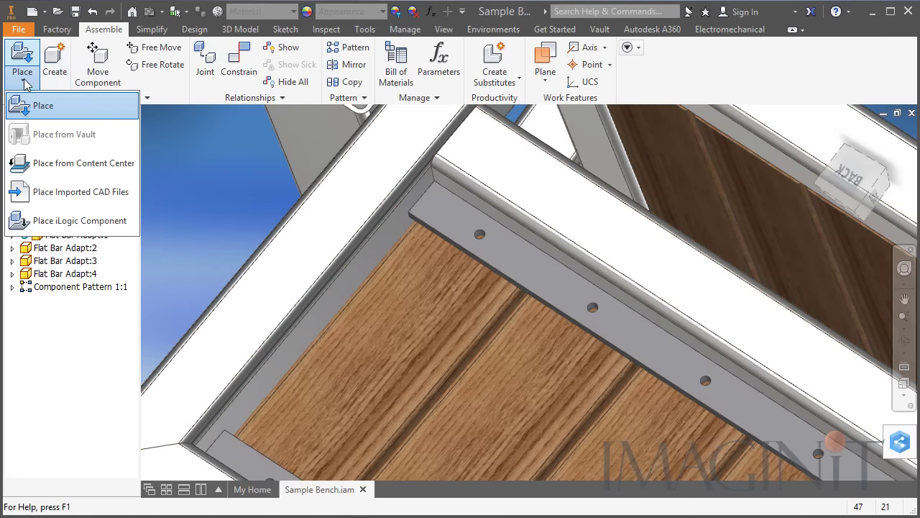
{"action": "left_click", "coordinate": [75, 164]}
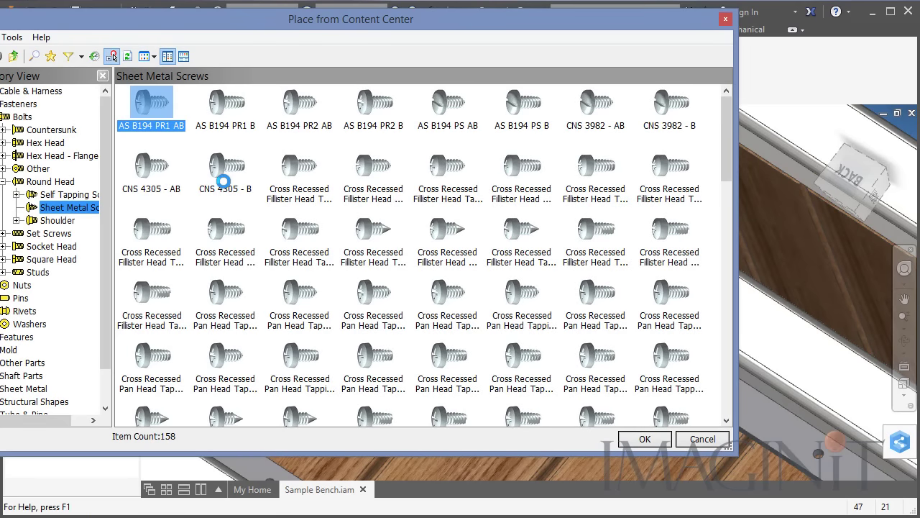
{"action": "double_click", "coordinate": [149, 112]}
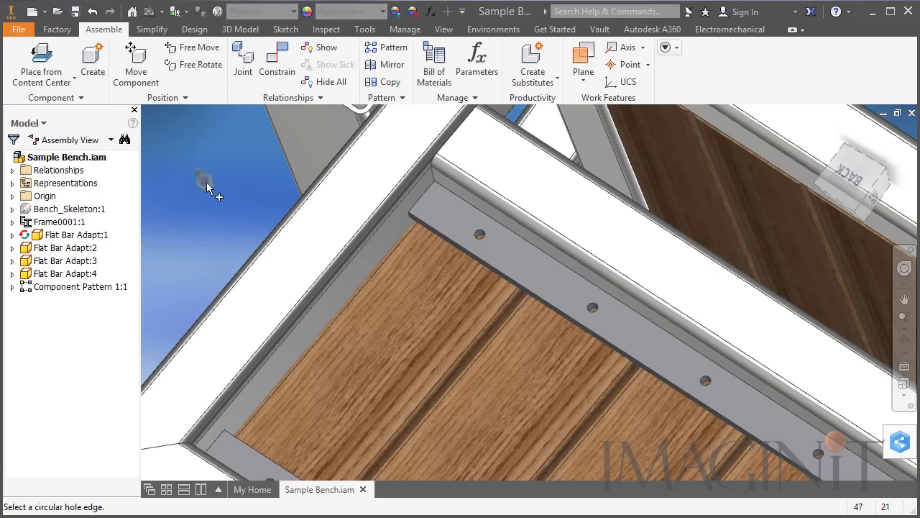
{"action": "scroll", "coordinate": [237, 207], "scroll_direction": "up", "scroll_amount": 3}
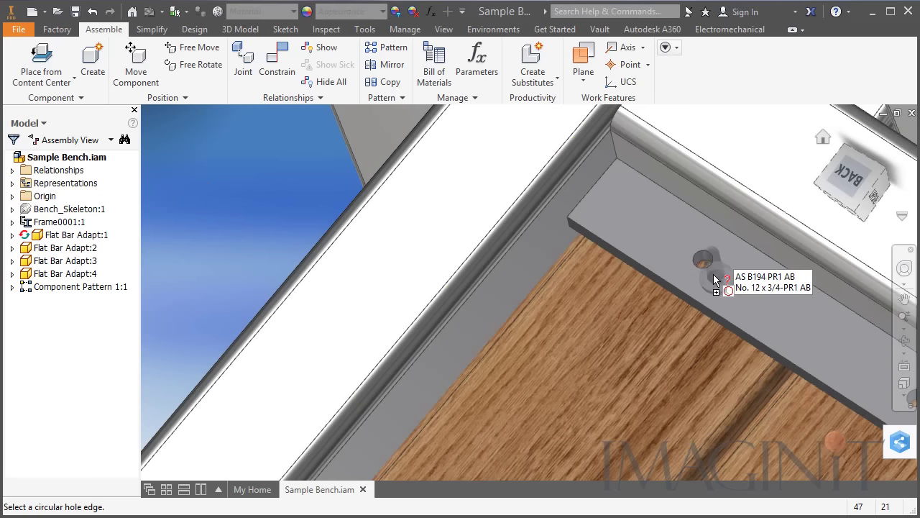
{"action": "left_click", "coordinate": [710, 271]}
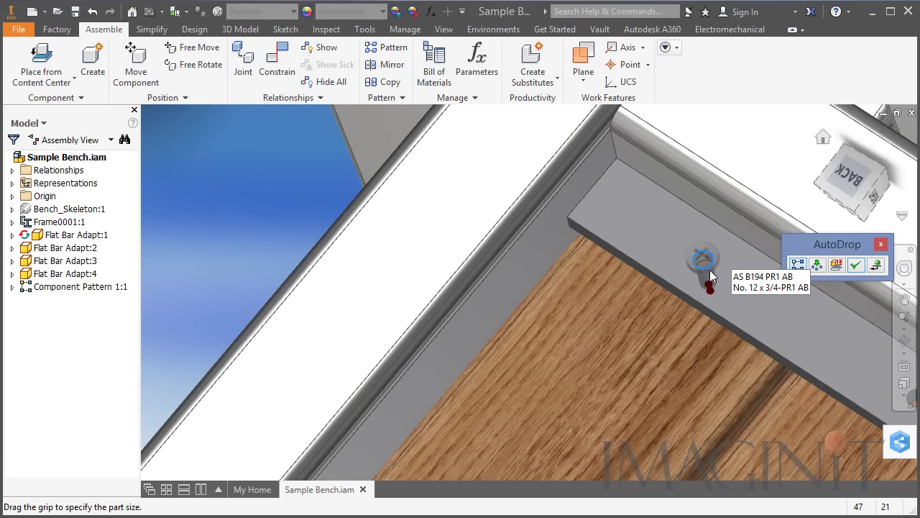
{"action": "middle_click_drag", "start_coordinate": [712, 320], "coordinate": [554, 310]}
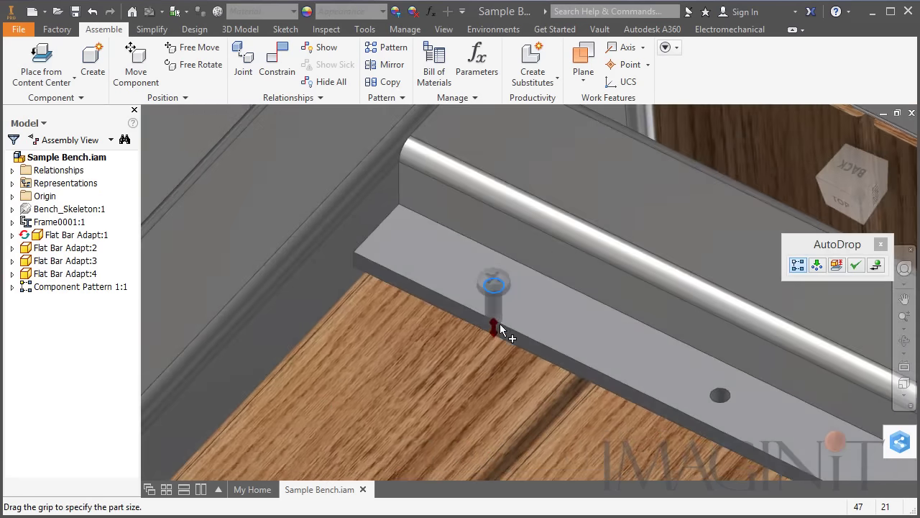
{"action": "scroll", "coordinate": [498, 323], "scroll_direction": "up", "scroll_amount": 3}
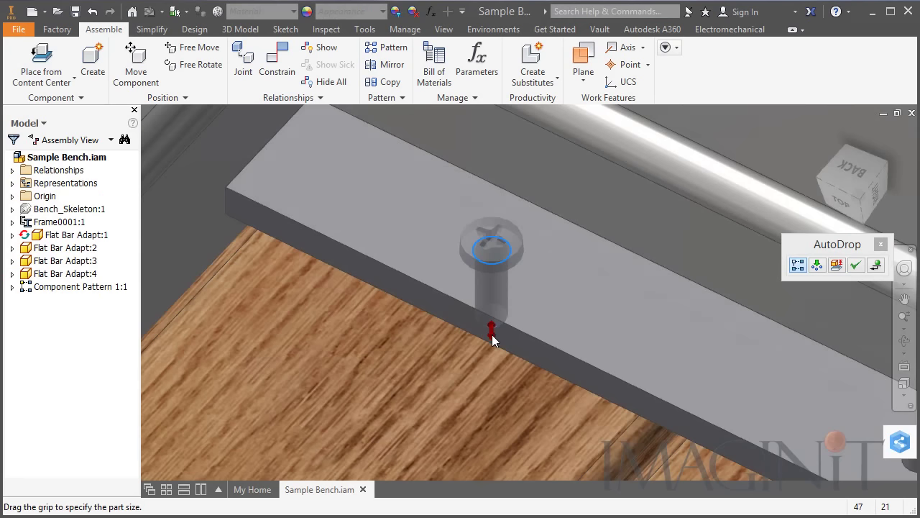
{"action": "mouse_move", "coordinate": [492, 334]}
{"action": "left_mouse_down"}
{"action": "mouse_move", "coordinate": [491, 354]}
{"action": "mouse_move", "coordinate": [492, 302]}
{"action": "mouse_move", "coordinate": [495, 329]}
{"action": "left_mouse_up"}
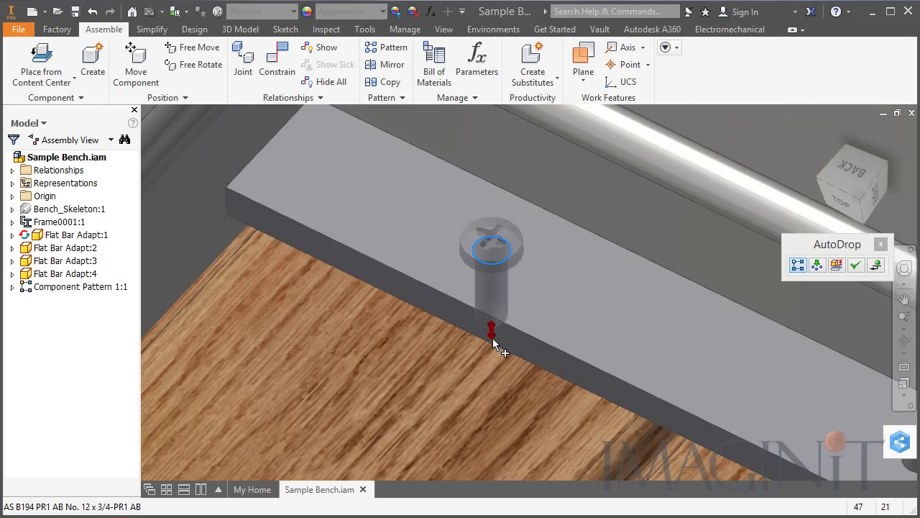
Fill the remaining holes of the back frame's lower flat bar with the same screw using multiple insertion
{"action": "scroll", "coordinate": [568, 320], "scroll_direction": "down", "scroll_amount": 3}
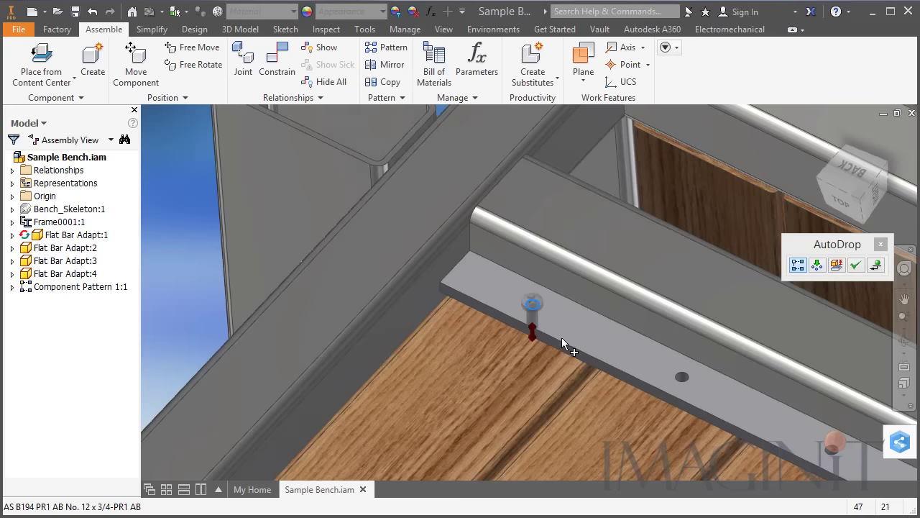
{"action": "middle_click_drag", "start_coordinate": [600, 342], "coordinate": [481, 290]}
{"action": "left_click_drag", "start_coordinate": [805, 253], "coordinate": [609, 230]}
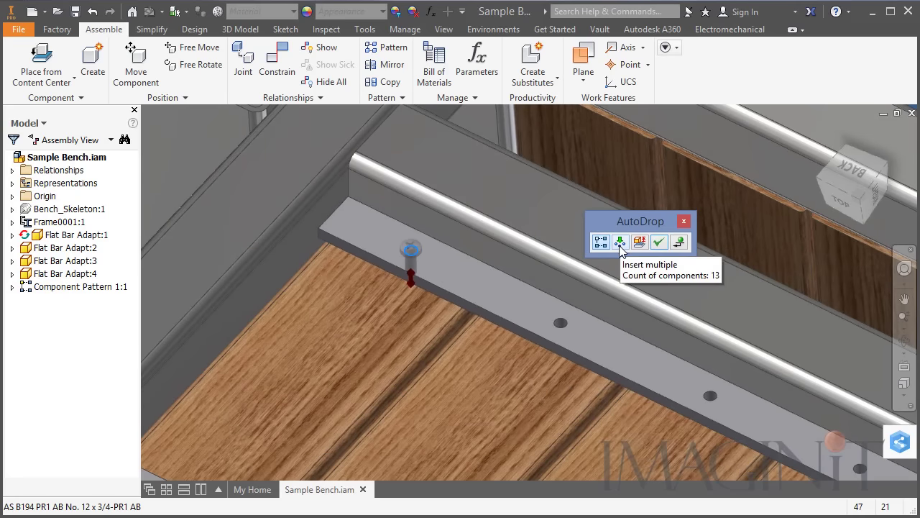
{"action": "left_click", "coordinate": [621, 243]}
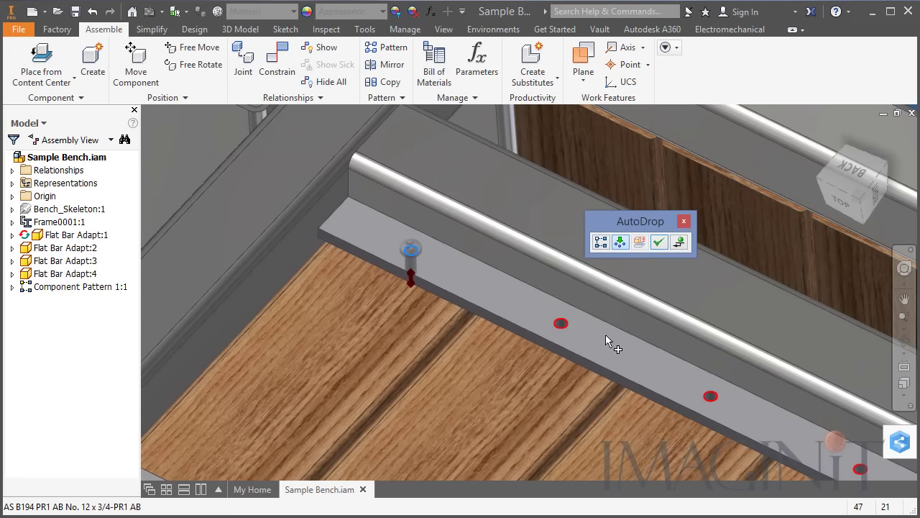
{"action": "left_click", "coordinate": [659, 243]}
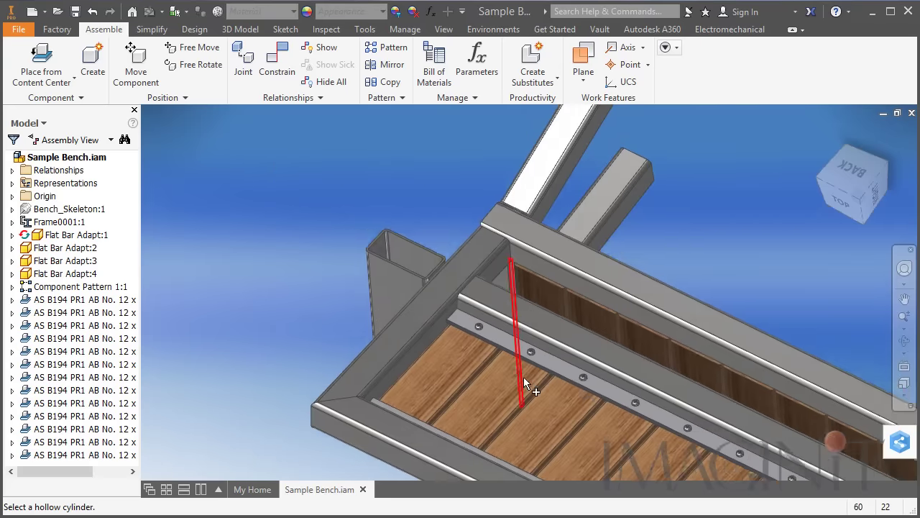
Insert the same screws into all holes of the back frame's upper flat bar
{"action": "middle_click_drag", "start_coordinate": [524, 379], "coordinate": [495, 290], "text": "shift"}
{"action": "scroll", "coordinate": [235, 198], "scroll_direction": "down", "scroll_amount": 6}
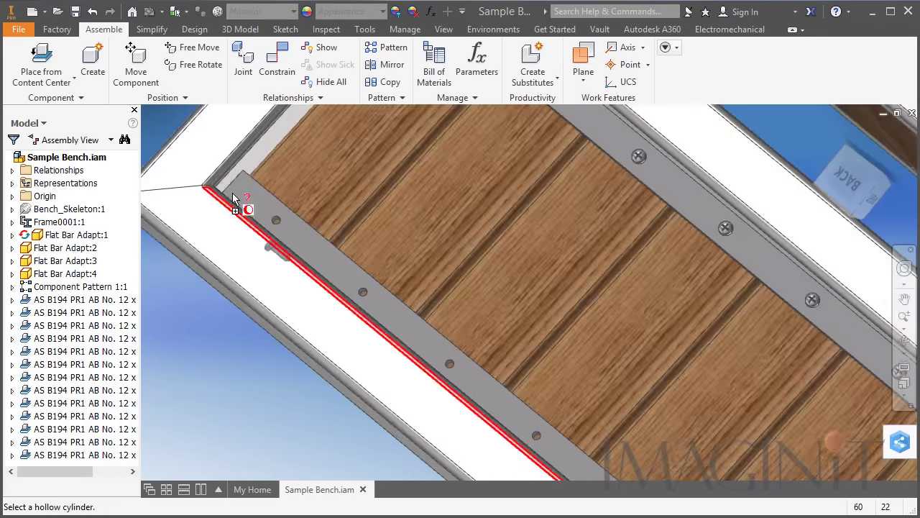
{"action": "left_click", "coordinate": [321, 247]}
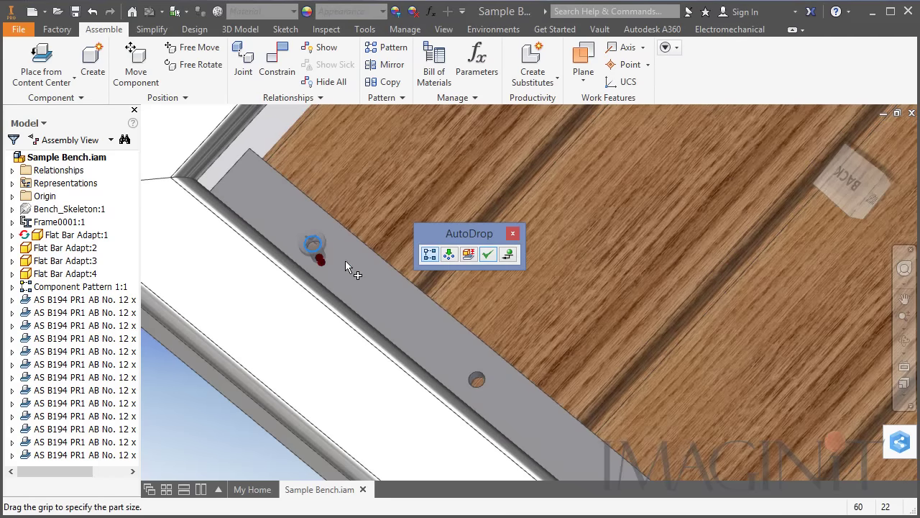
{"action": "left_click", "coordinate": [448, 256]}
{"action": "left_click", "coordinate": [487, 254]}
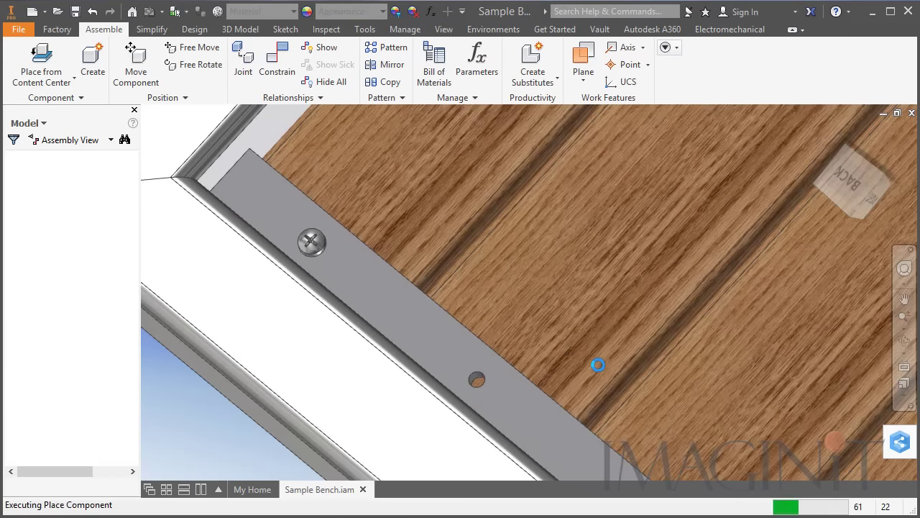
Insert the same screws into all holes of the seat frame's front flat bar from the underside
{"action": "scroll", "coordinate": [597, 363], "scroll_direction": "up", "scroll_amount": 5}
{"action": "middle_click_drag", "start_coordinate": [591, 338], "coordinate": [431, 144]}
{"action": "middle_click_drag", "start_coordinate": [660, 394], "coordinate": [624, 248]}
{"action": "middle_click_drag", "start_coordinate": [602, 336], "coordinate": [469, 444], "text": "shift"}
{"action": "scroll", "coordinate": [568, 180], "scroll_direction": "down", "scroll_amount": 3}
{"action": "scroll", "coordinate": [471, 189], "scroll_direction": "up", "scroll_amount": 5}
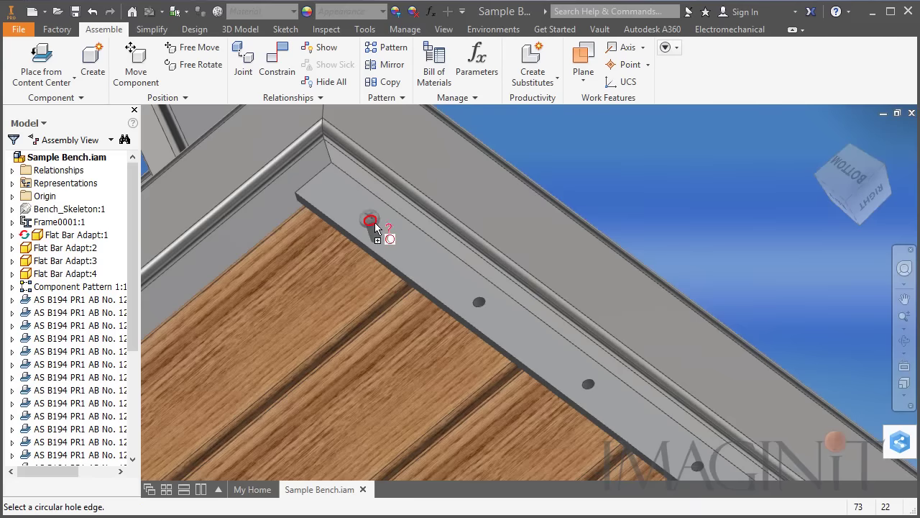
{"action": "left_click", "coordinate": [419, 256]}
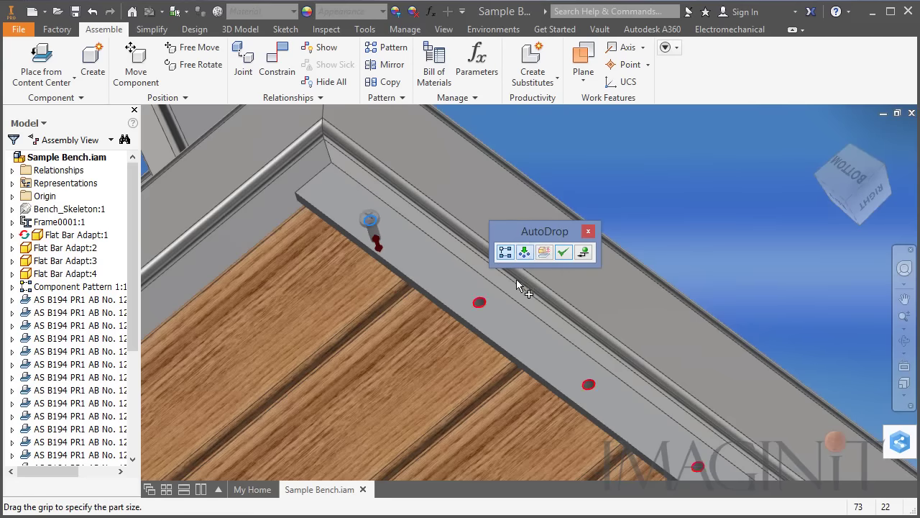
{"action": "left_click", "coordinate": [563, 252]}
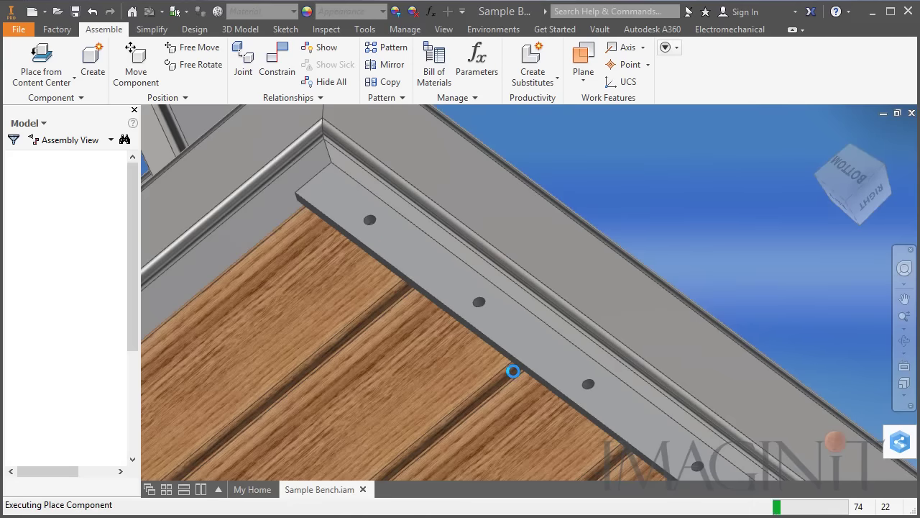
Insert the same screws into all holes of the seat frame's rear flat bar and finish placing screws
{"action": "middle_click_drag", "start_coordinate": [503, 369], "coordinate": [425, 274], "text": "shift"}
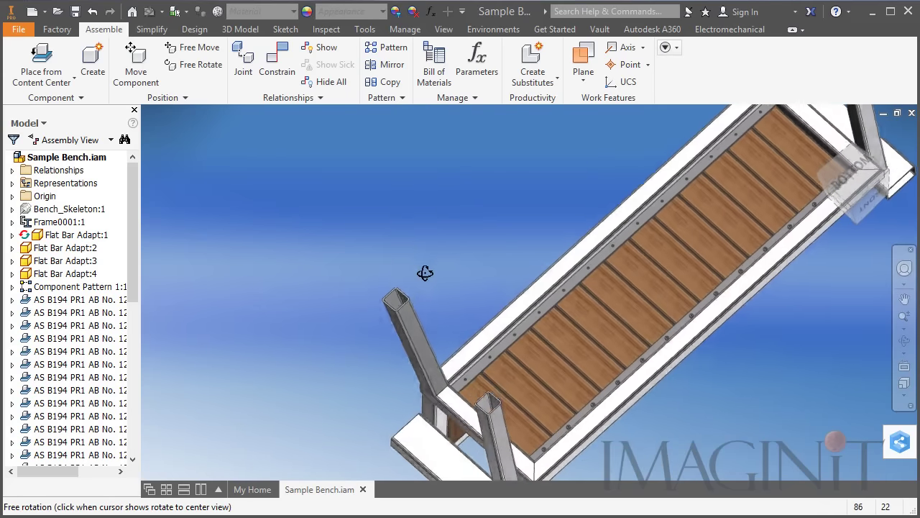
{"action": "scroll", "coordinate": [461, 396], "scroll_direction": "up", "scroll_amount": 6}
{"action": "left_click", "coordinate": [513, 398]}
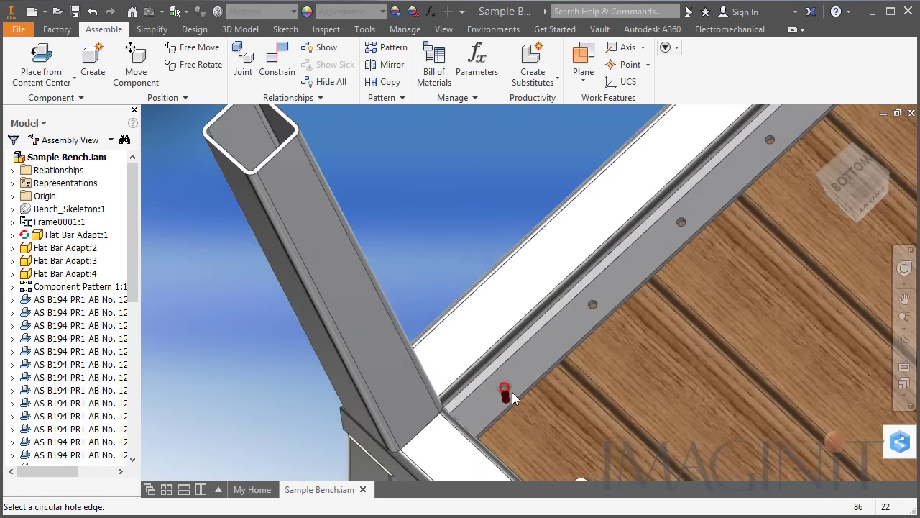
{"action": "left_click", "coordinate": [546, 373]}
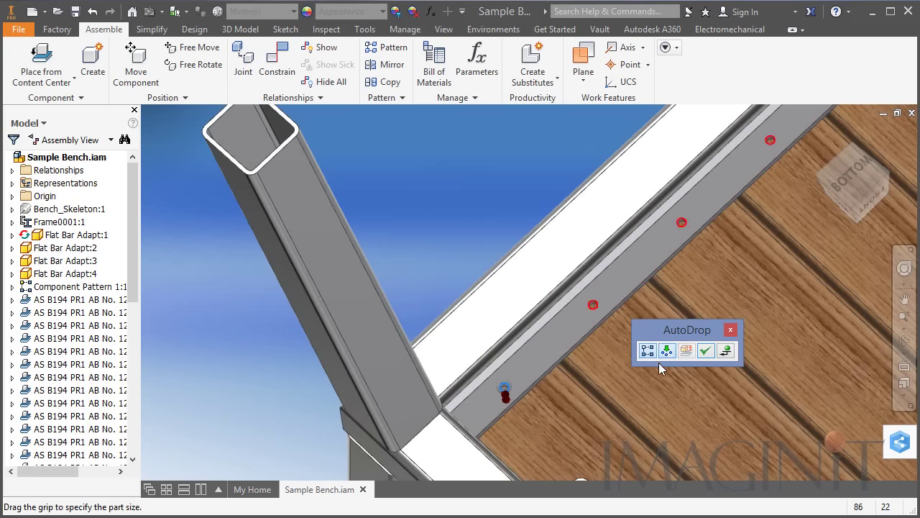
{"action": "left_click", "coordinate": [706, 351]}
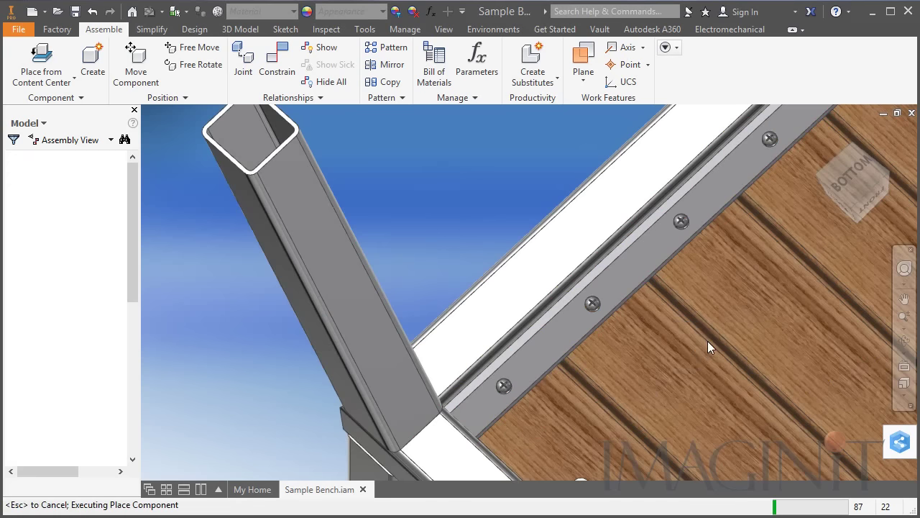
{"action": "scroll", "coordinate": [698, 343], "scroll_direction": "down", "scroll_amount": 4}
{"action": "middle_click_drag", "start_coordinate": [591, 213], "coordinate": [393, 214]}
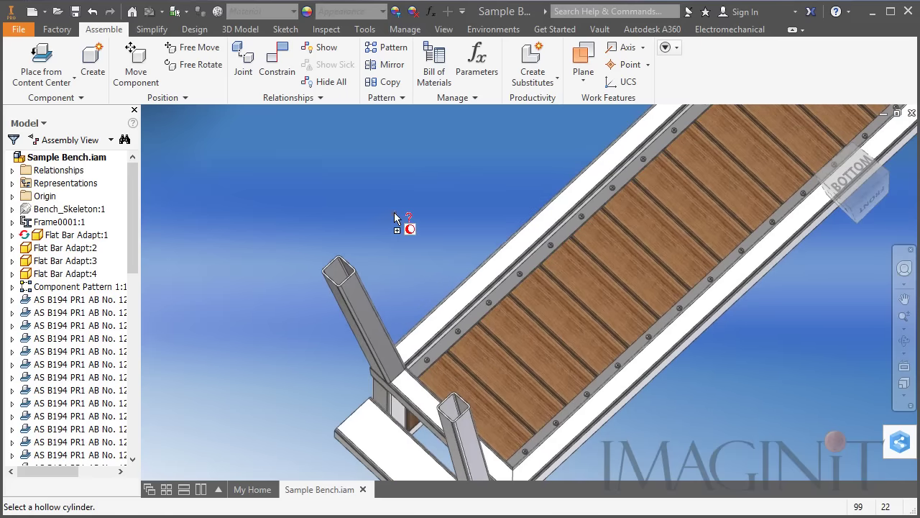
{"action": "right_click", "coordinate": [394, 218]}
{"action": "key", "text": "Escape"}
Return the bench to its home view and create a new drawing from the Standard.dwg template
{"action": "middle_click_drag", "start_coordinate": [436, 204], "coordinate": [337, 156]}
{"action": "middle_click_drag", "start_coordinate": [391, 166], "coordinate": [575, 230], "text": "shift"}
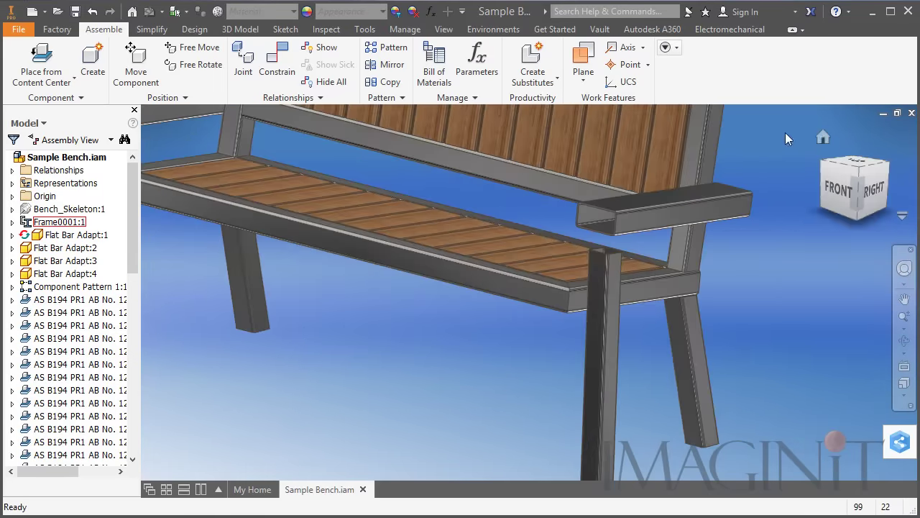
{"action": "left_click", "coordinate": [825, 141]}
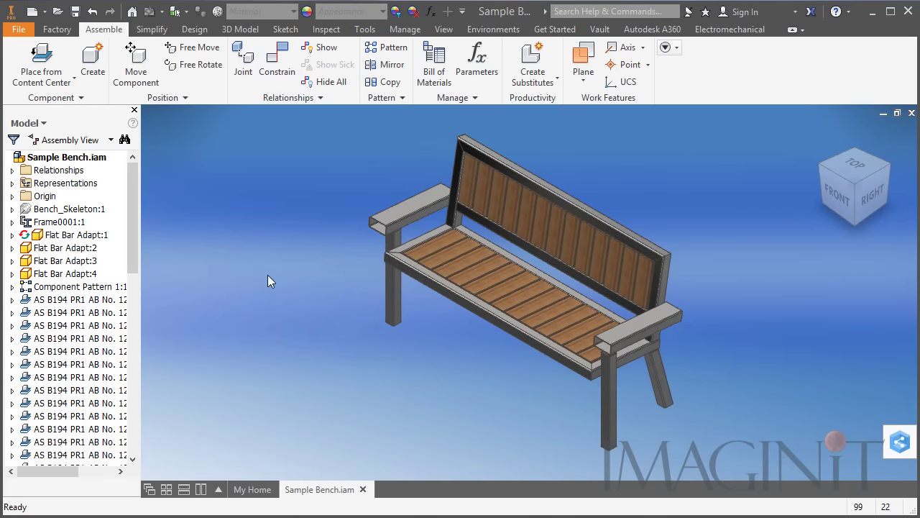
{"action": "left_click", "coordinate": [32, 12]}
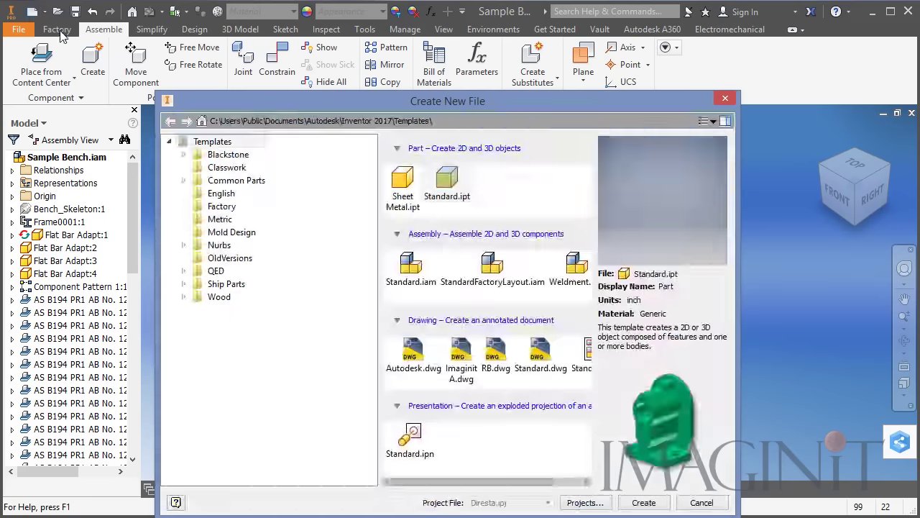
{"action": "double_click", "coordinate": [541, 360]}
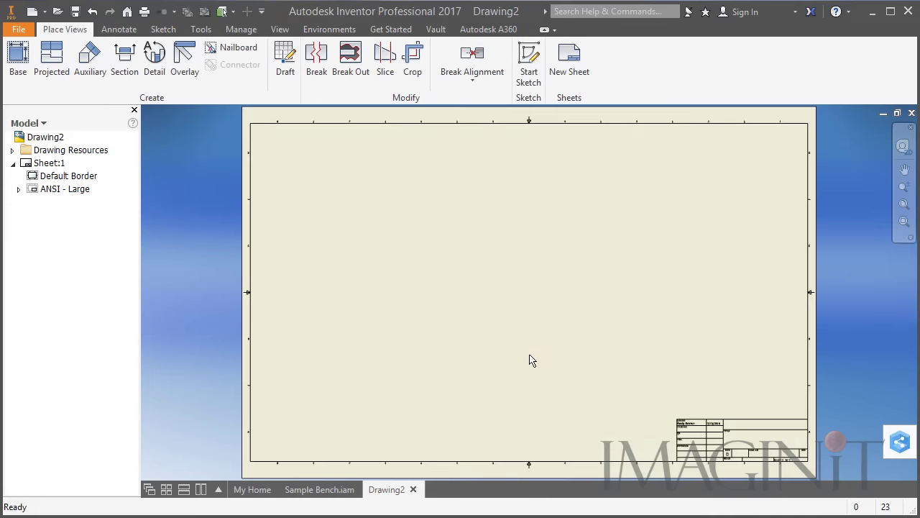
Place a front base view of Sample Bench at 0.15 : 1 scale with projected top, right side and isometric views
{"action": "left_click", "coordinate": [18, 56]}
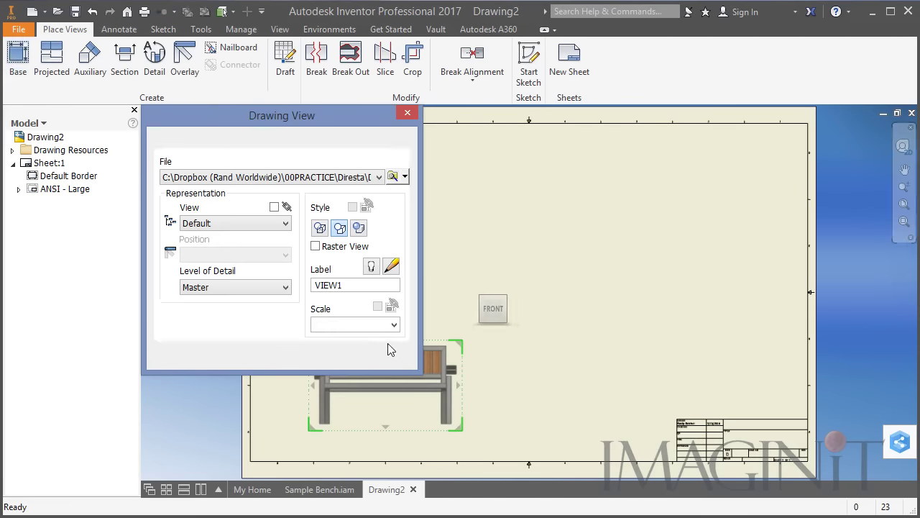
{"action": "left_click", "coordinate": [408, 398]}
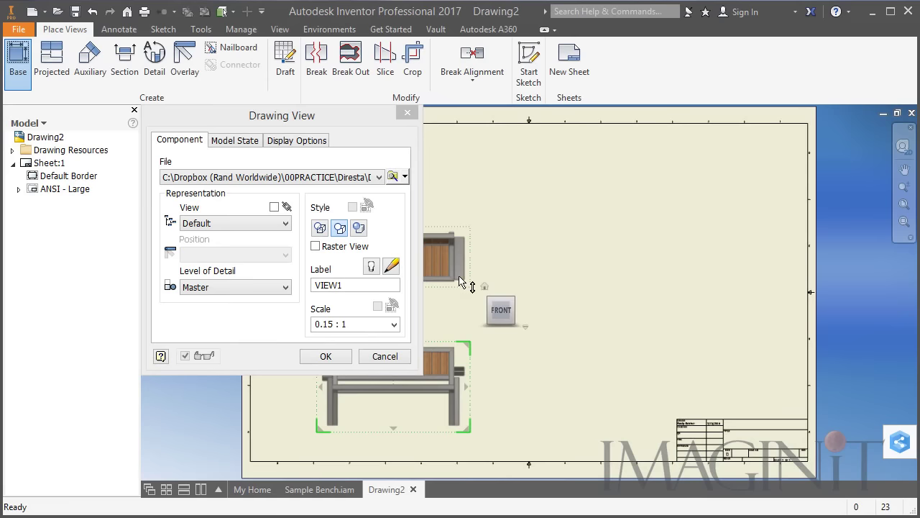
{"action": "left_click", "coordinate": [525, 392]}
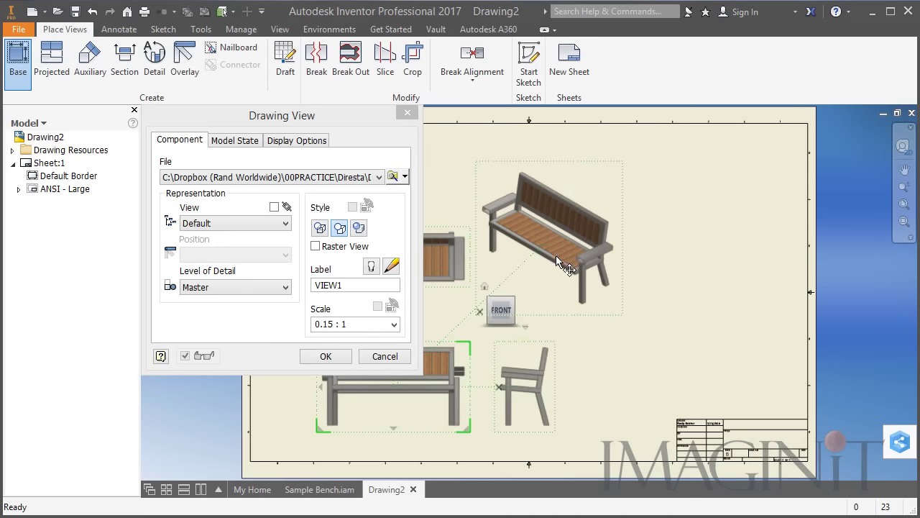
{"action": "left_click", "coordinate": [560, 260]}
{"action": "right_click", "coordinate": [536, 292]}
{"action": "left_click", "coordinate": [587, 278]}
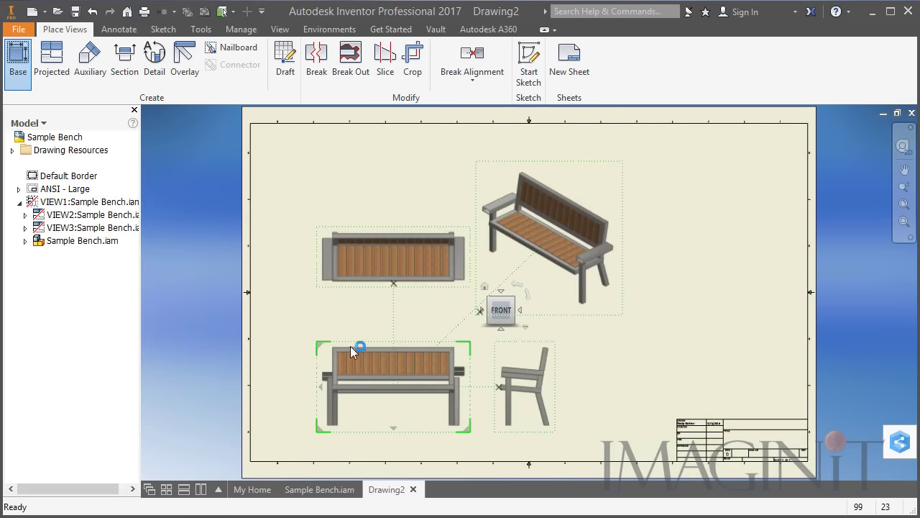
{"action": "scroll", "coordinate": [403, 333], "scroll_direction": "down", "scroll_amount": 3}
{"action": "scroll", "coordinate": [412, 321], "scroll_direction": "up", "scroll_amount": 2}
{"action": "middle_click_drag", "start_coordinate": [405, 323], "coordinate": [418, 315]}
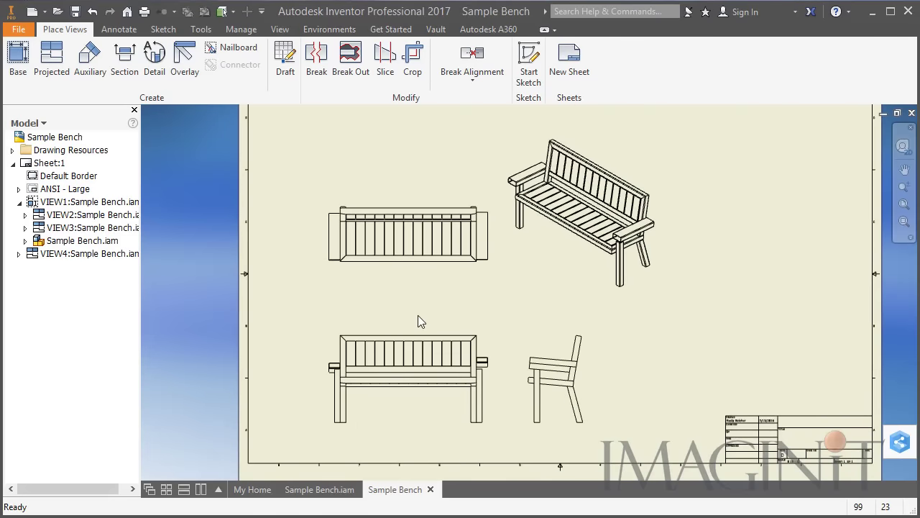
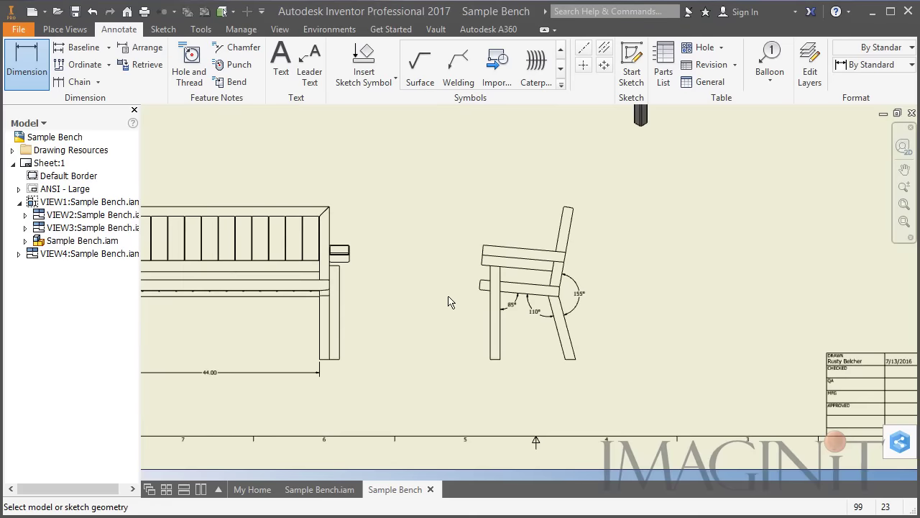
{"action": "mouse_move", "coordinate": [398, 255]}
{"action": "middle_mouse_down"}
{"action": "mouse_move", "coordinate": [591, 278]}
{"action": "mouse_move", "coordinate": [597, 296]}
{"action": "middle_mouse_up"}
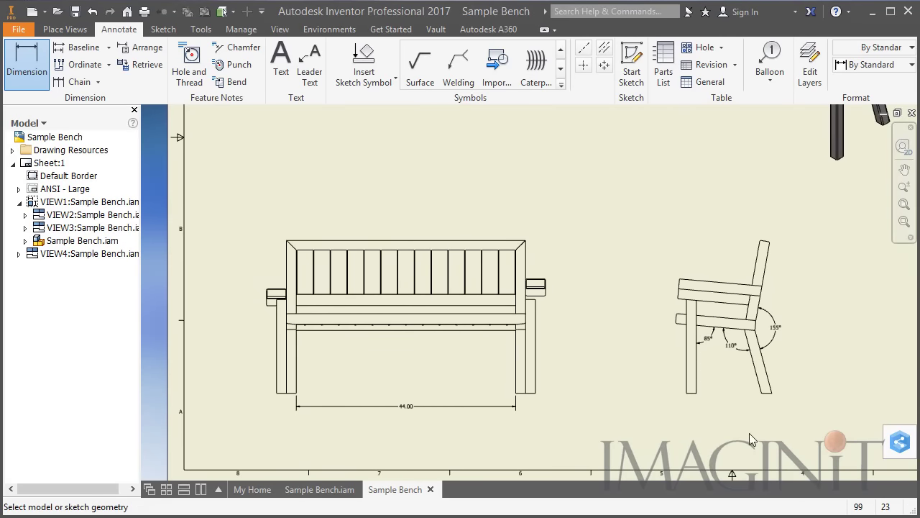
Examine the dimensioned drawing views and compare the heights of the two armrests in the front view
{"action": "scroll", "coordinate": [726, 427], "scroll_direction": "down", "scroll_amount": 4}
{"action": "middle_click_drag", "start_coordinate": [654, 395], "coordinate": [528, 388]}
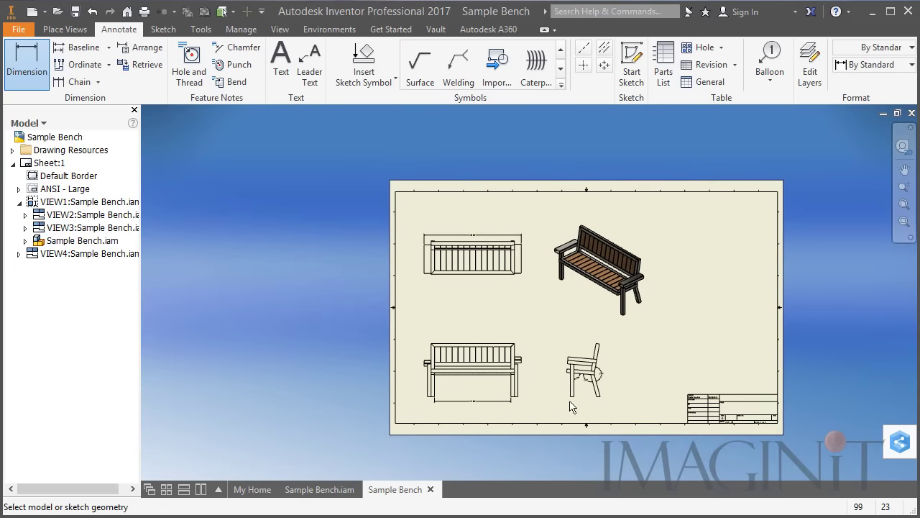
{"action": "scroll", "coordinate": [419, 380], "scroll_direction": "up", "scroll_amount": 5}
{"action": "middle_click_drag", "start_coordinate": [495, 347], "coordinate": [272, 246]}
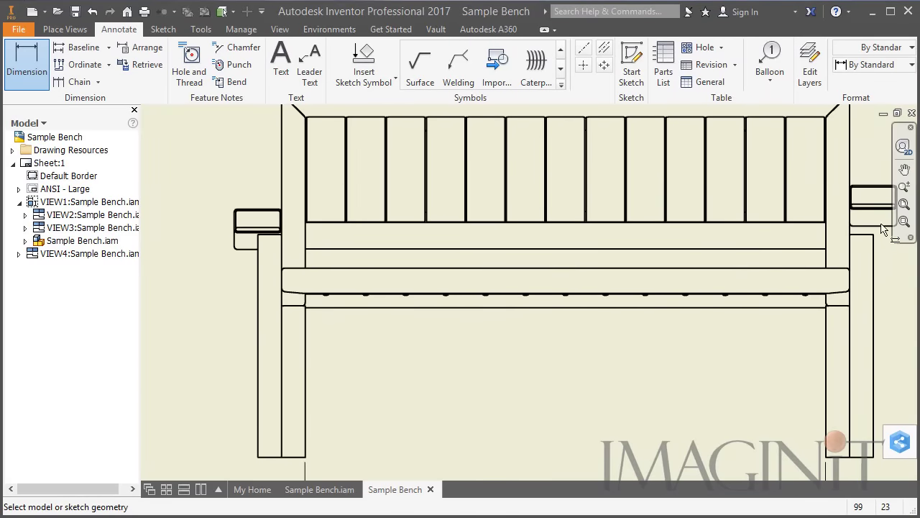
{"action": "middle_click_drag", "start_coordinate": [833, 248], "coordinate": [730, 255]}
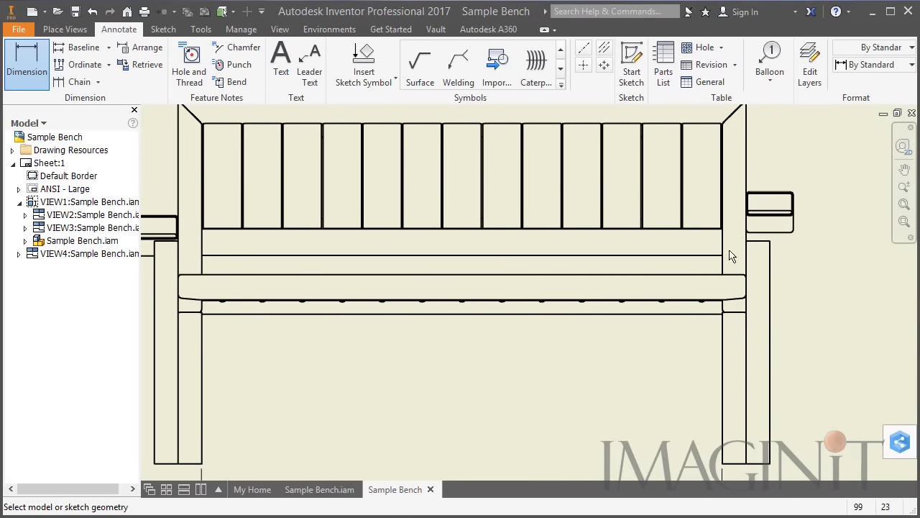
{"action": "scroll", "coordinate": [468, 382], "scroll_direction": "down", "scroll_amount": 6}
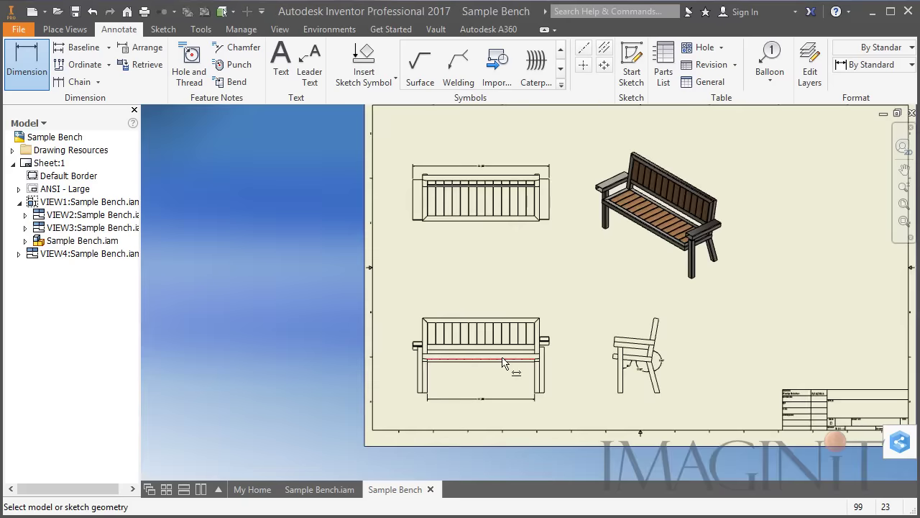
{"action": "middle_click_drag", "start_coordinate": [496, 343], "coordinate": [394, 348]}
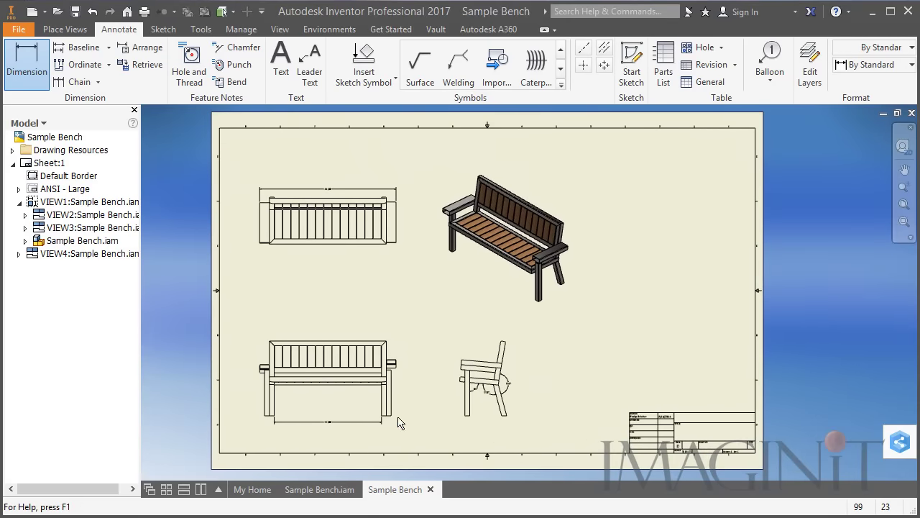
Switch to the Sample Bench.iam assembly and view both armrests from the front right
{"action": "left_click", "coordinate": [331, 491]}
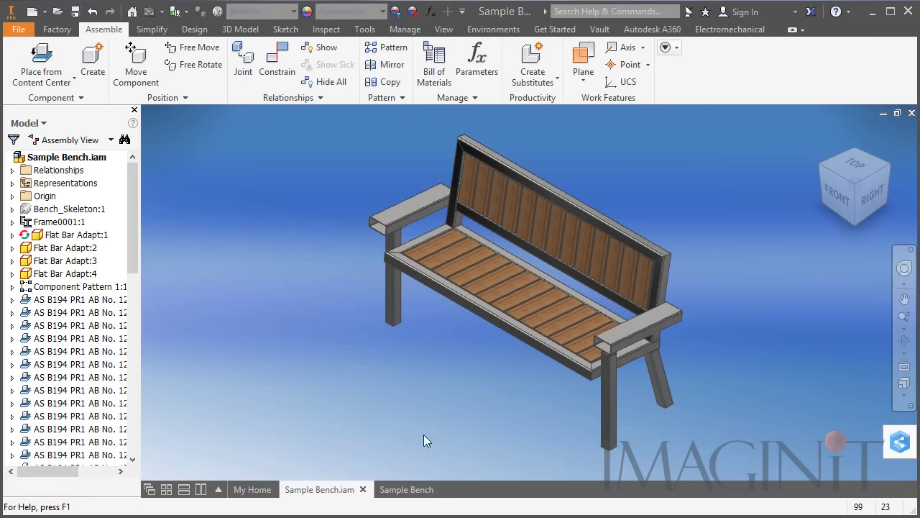
{"action": "middle_click_drag", "start_coordinate": [379, 329], "coordinate": [492, 386], "text": "shift"}
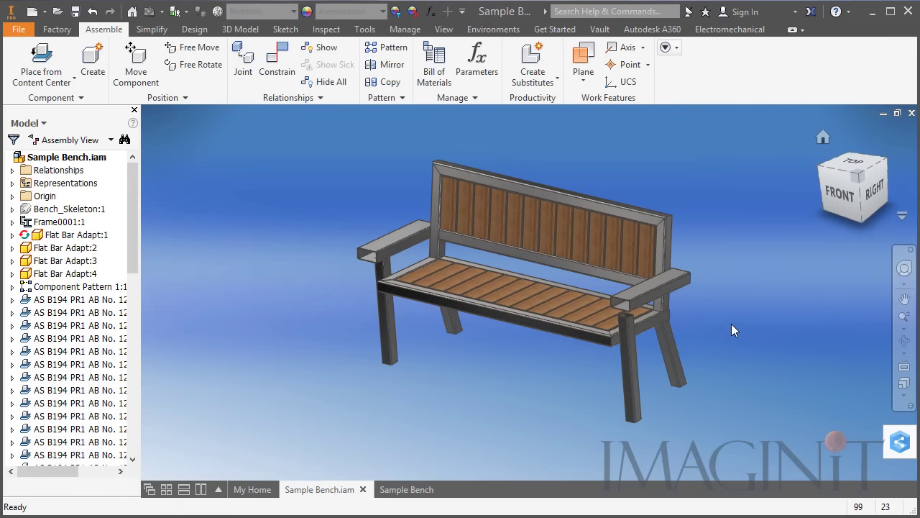
{"action": "middle_click_drag", "start_coordinate": [714, 218], "coordinate": [690, 222]}
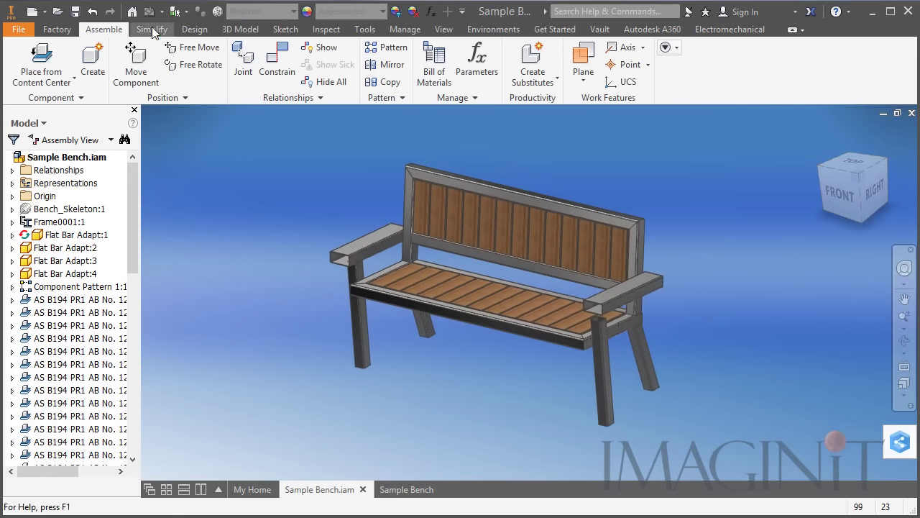
Change the right armrest's frame member so its profile is anchored at the bottom-left point, keeping the 4 x 2 x 1/8 size
{"action": "left_click", "coordinate": [195, 29]}
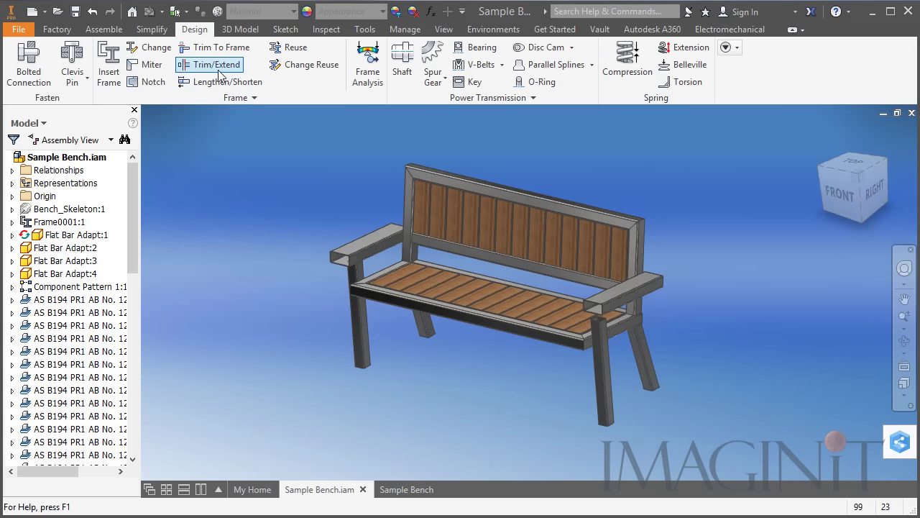
{"action": "middle_click_drag", "start_coordinate": [233, 131], "coordinate": [210, 129]}
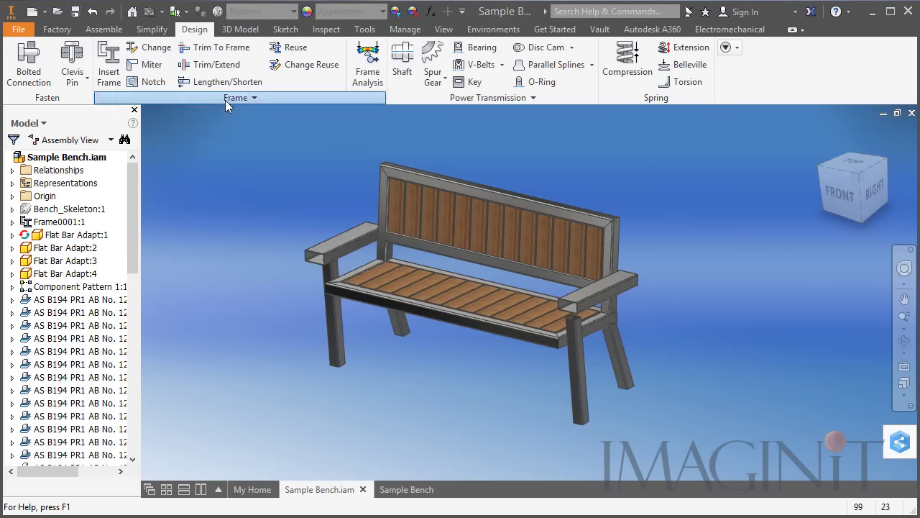
{"action": "left_click", "coordinate": [225, 99]}
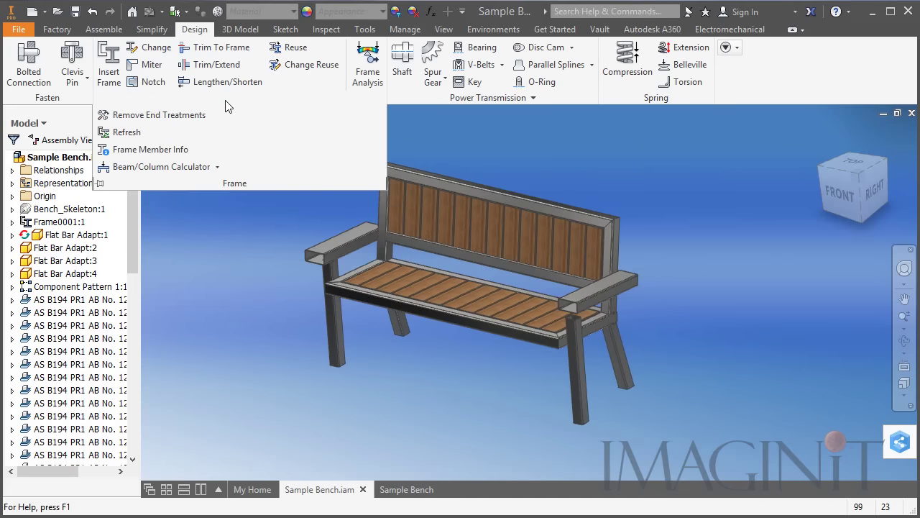
{"action": "left_click", "coordinate": [154, 49]}
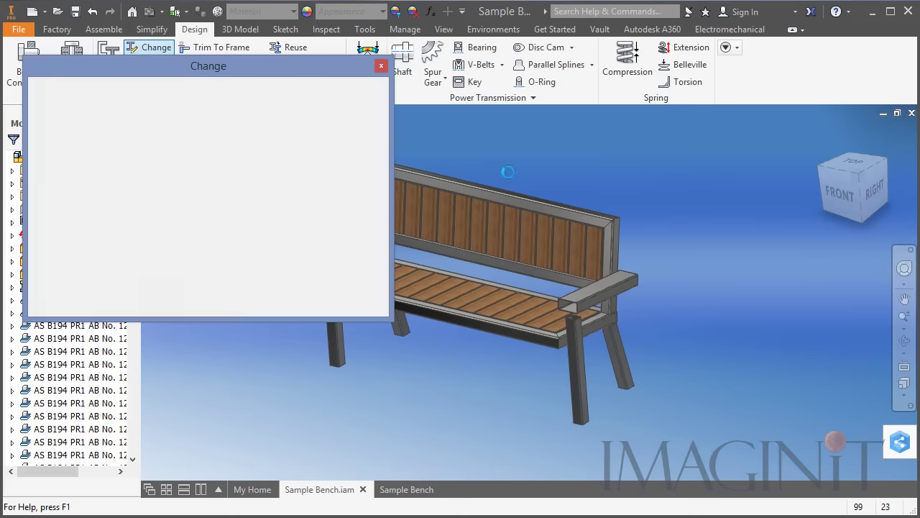
{"action": "left_click", "coordinate": [619, 305]}
{"action": "scroll", "coordinate": [645, 300], "scroll_direction": "up", "scroll_amount": 4}
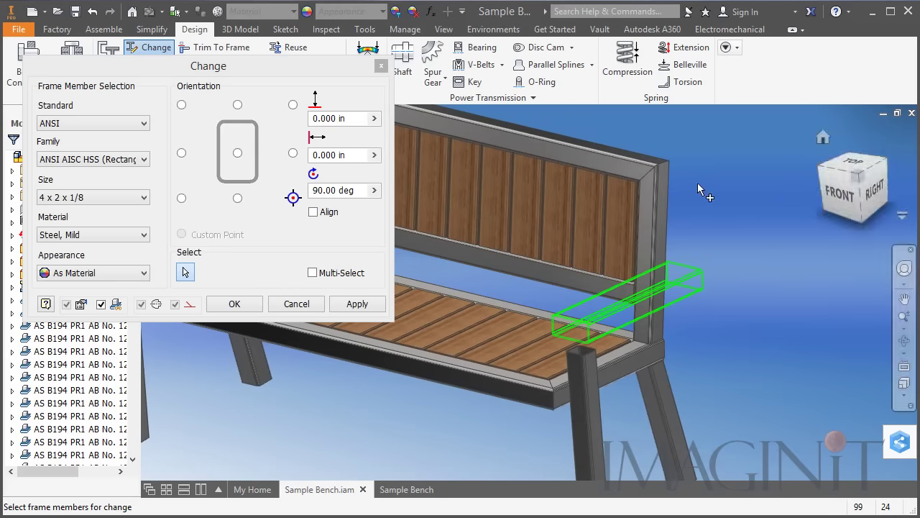
{"action": "left_click", "coordinate": [182, 105]}
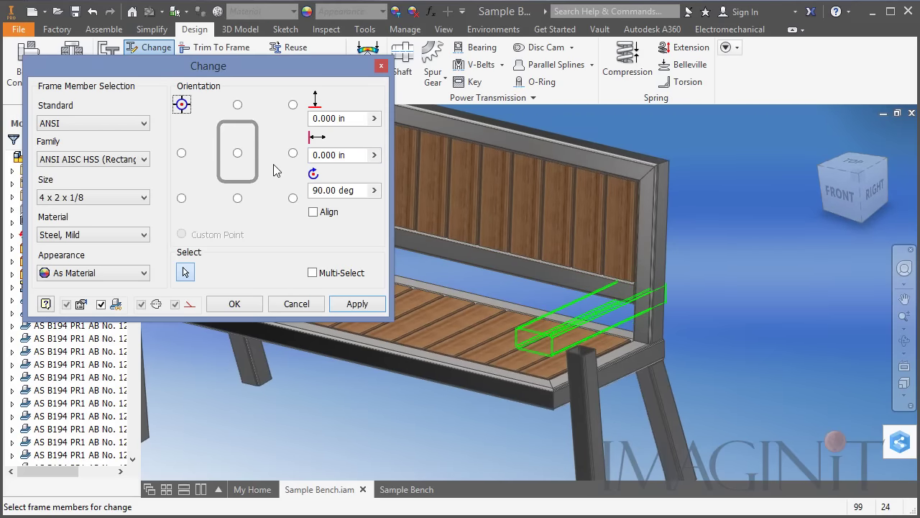
{"action": "left_click", "coordinate": [181, 199]}
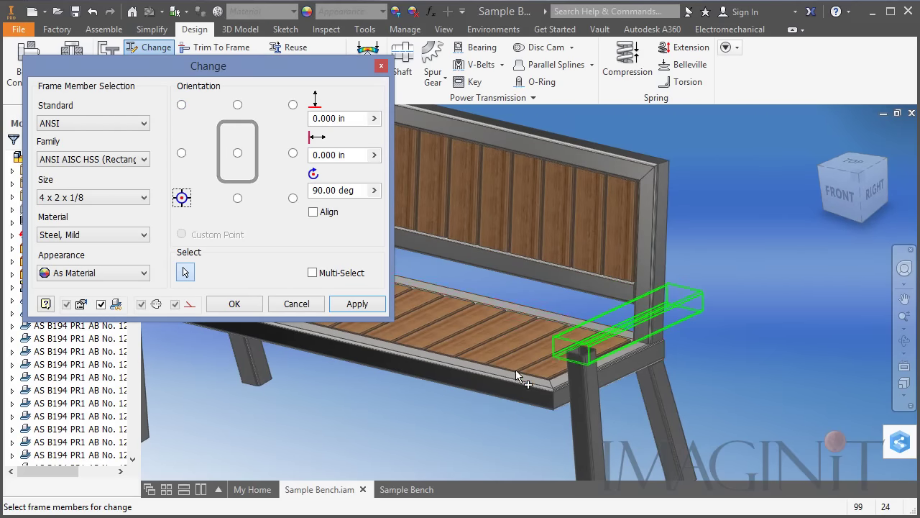
{"action": "middle_click_drag", "start_coordinate": [525, 385], "coordinate": [431, 338], "text": "shift"}
{"action": "left_click", "coordinate": [234, 303]}
{"action": "scroll", "coordinate": [411, 362], "scroll_direction": "down", "scroll_amount": 5}
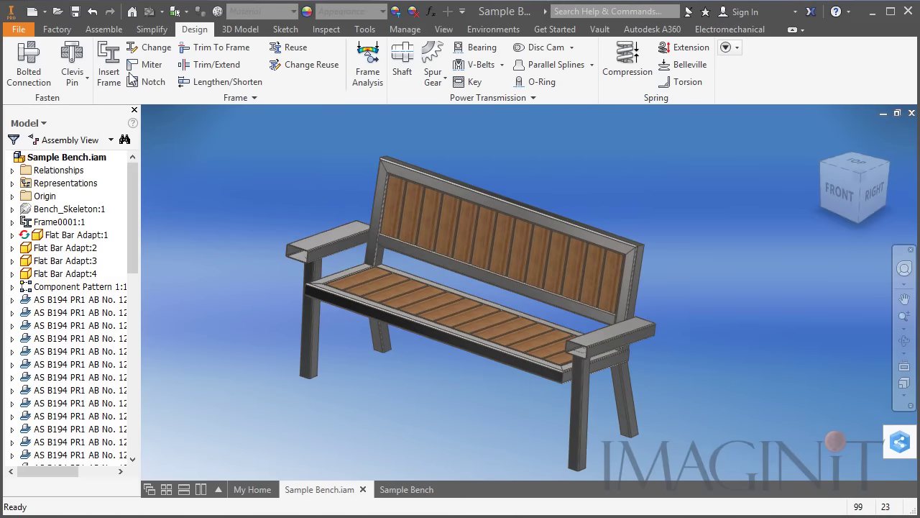
Save the changed bench assembly and check the updated armrests in the Sample Bench drawing views
{"action": "left_click", "coordinate": [74, 12]}
{"action": "left_click", "coordinate": [531, 204]}
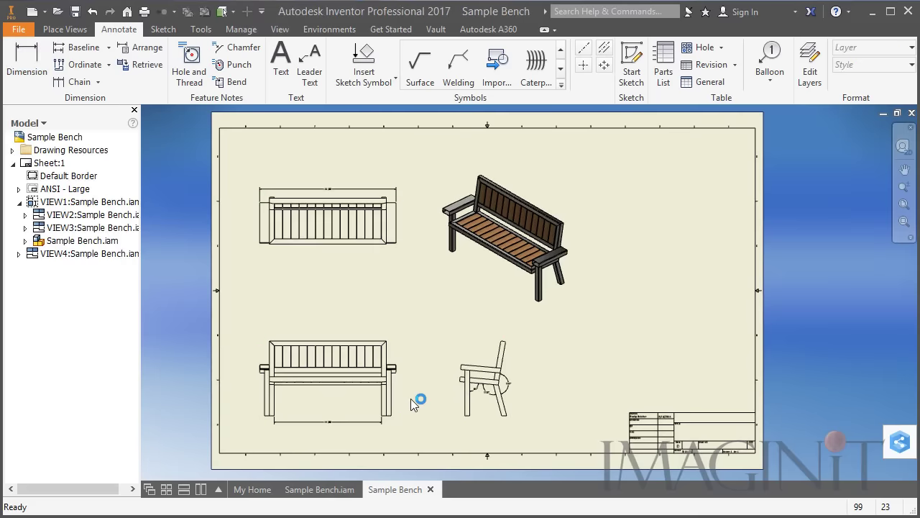
{"action": "scroll", "coordinate": [411, 399], "scroll_direction": "up", "scroll_amount": 5}
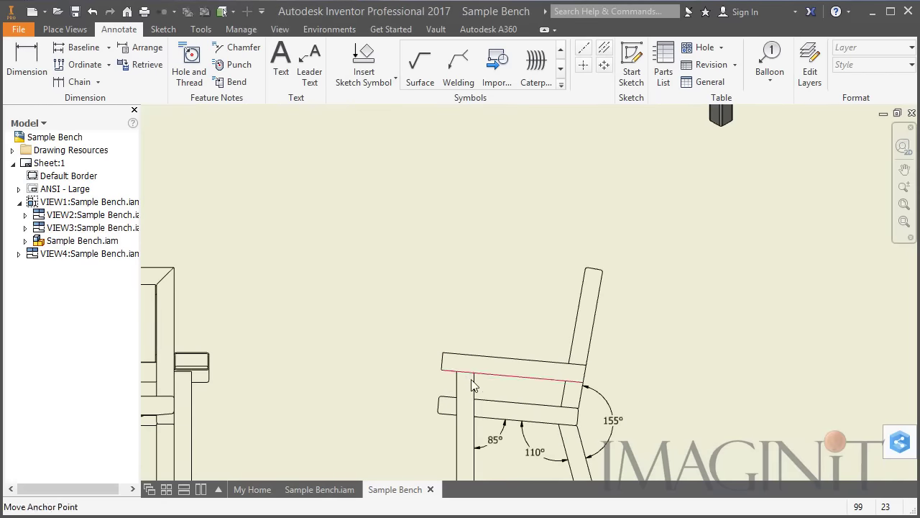
{"action": "scroll", "coordinate": [421, 330], "scroll_direction": "down", "scroll_amount": 5}
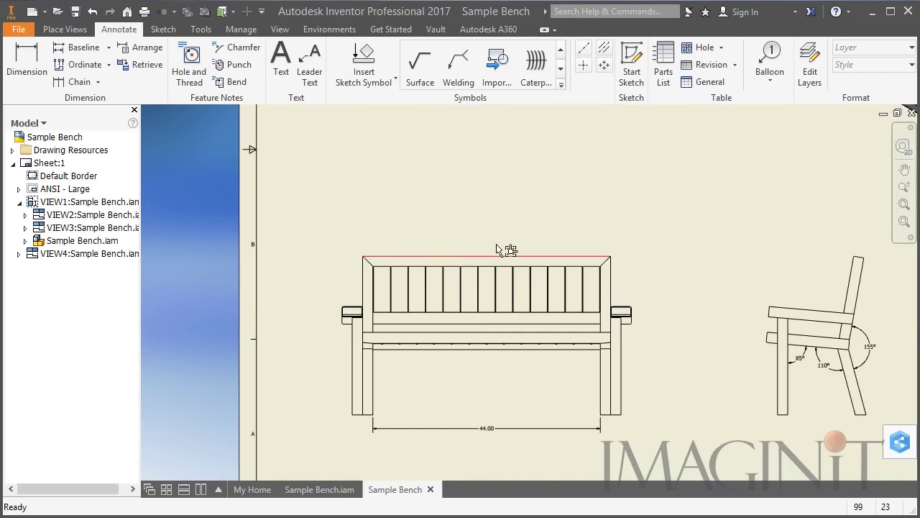
{"action": "scroll", "coordinate": [533, 381], "scroll_direction": "down", "scroll_amount": 2}
{"action": "middle_click_drag", "start_coordinate": [532, 381], "coordinate": [489, 397]}
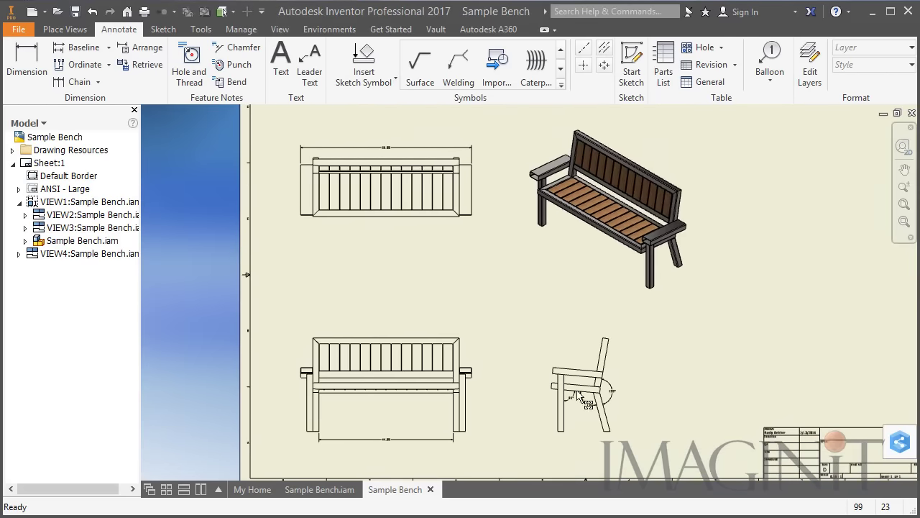
{"action": "mouse_move", "coordinate": [652, 393]}
{"action": "middle_mouse_down"}
{"action": "mouse_move", "coordinate": [547, 394]}
{"action": "mouse_move", "coordinate": [586, 390]}
{"action": "mouse_move", "coordinate": [583, 401]}
{"action": "middle_mouse_up"}
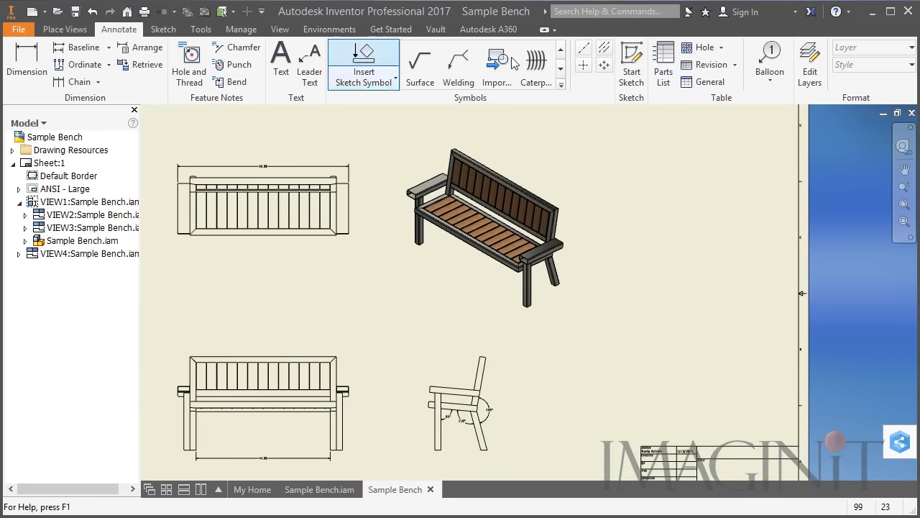
Create a first-level structured parts list from the isometric view and position it in the sheet's empty area beside that view
{"action": "left_click", "coordinate": [663, 61]}
{"action": "left_click", "coordinate": [544, 192]}
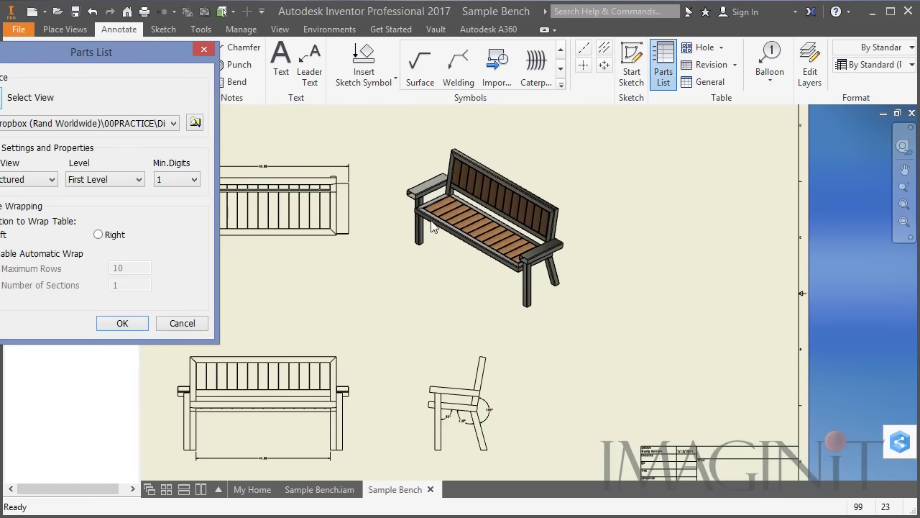
{"action": "left_click", "coordinate": [122, 323]}
{"action": "left_click", "coordinate": [134, 247]}
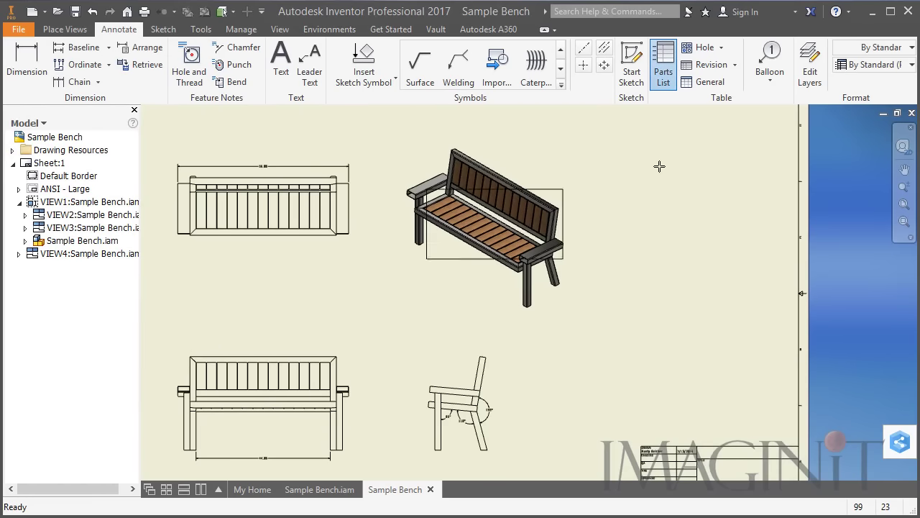
{"action": "middle_click_drag", "start_coordinate": [660, 164], "coordinate": [638, 276]}
{"action": "left_click", "coordinate": [688, 199]}
{"action": "scroll", "coordinate": [642, 242], "scroll_direction": "up", "scroll_amount": 5}
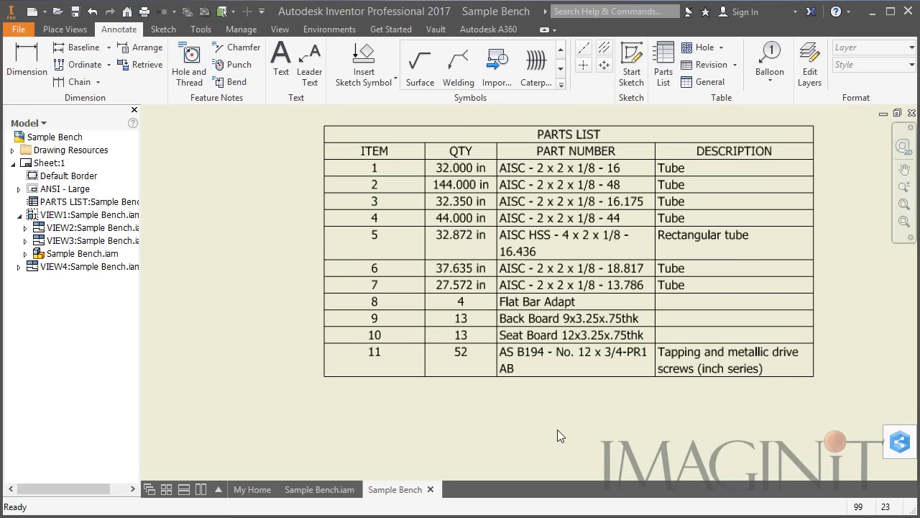
{"action": "left_click_drag", "start_coordinate": [341, 350], "coordinate": [397, 328]}
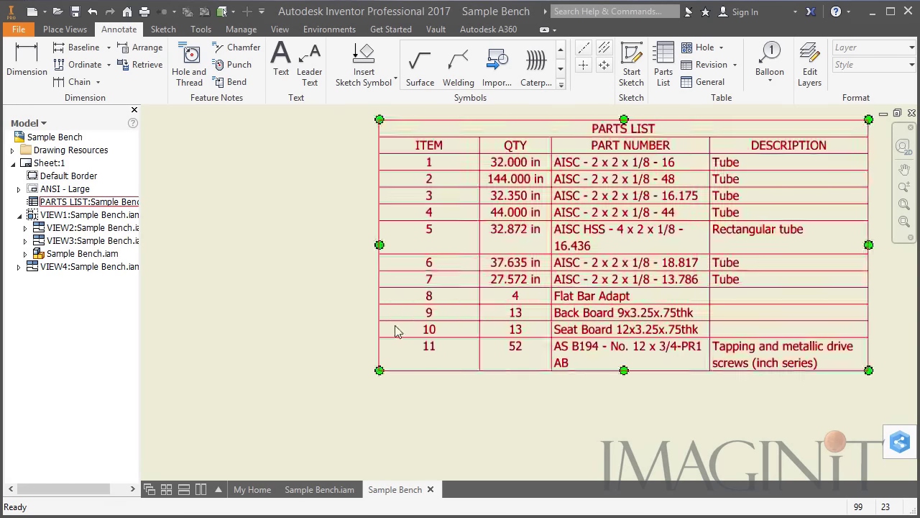
Add an ITEM QTY column to the parts list and place it between ITEM and QTY
{"action": "double_click", "coordinate": [520, 148]}
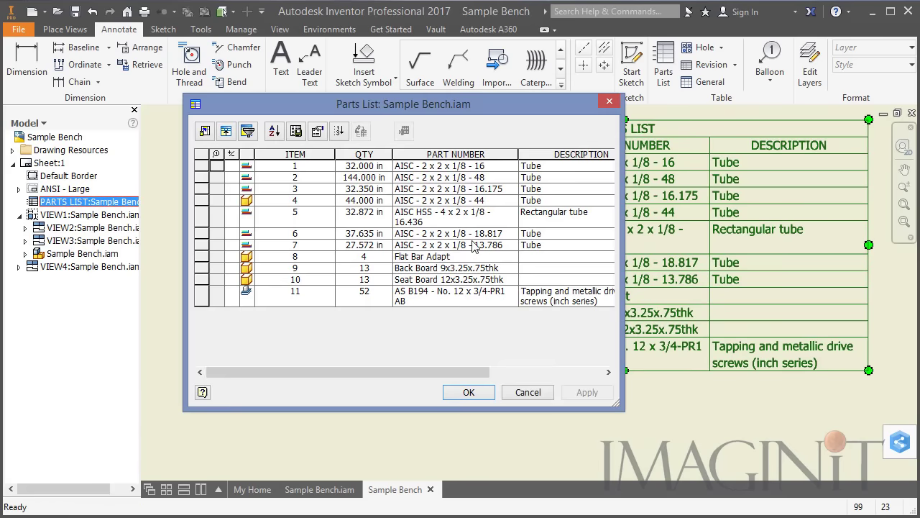
{"action": "left_click", "coordinate": [202, 132]}
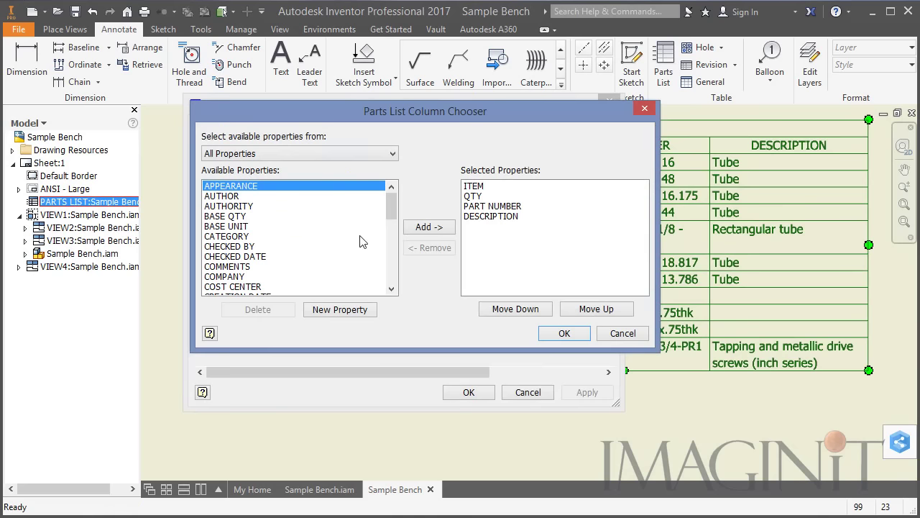
{"action": "left_click_drag", "start_coordinate": [391, 210], "coordinate": [391, 253]}
{"action": "left_click", "coordinate": [236, 197]}
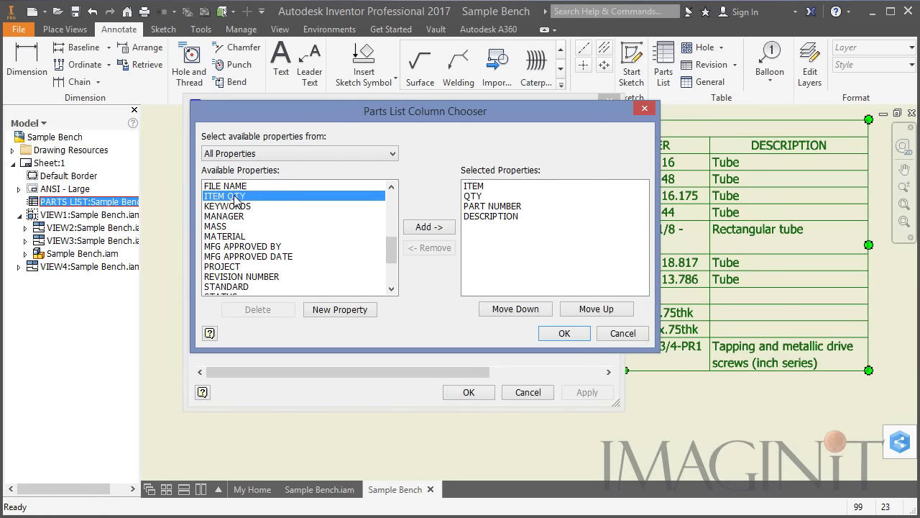
{"action": "left_click", "coordinate": [425, 229]}
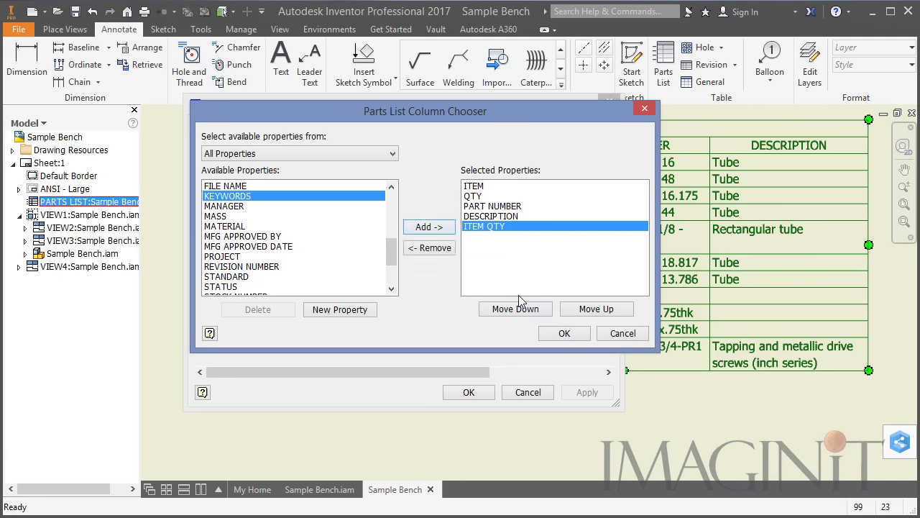
{"action": "left_click", "coordinate": [592, 310]}
{"action": "left_click", "coordinate": [592, 310]}
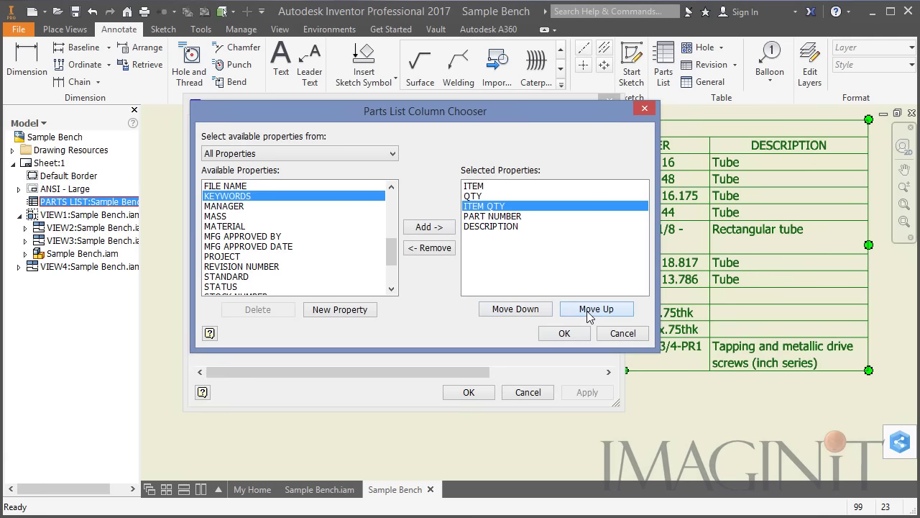
{"action": "left_click", "coordinate": [592, 310]}
{"action": "left_click", "coordinate": [565, 334]}
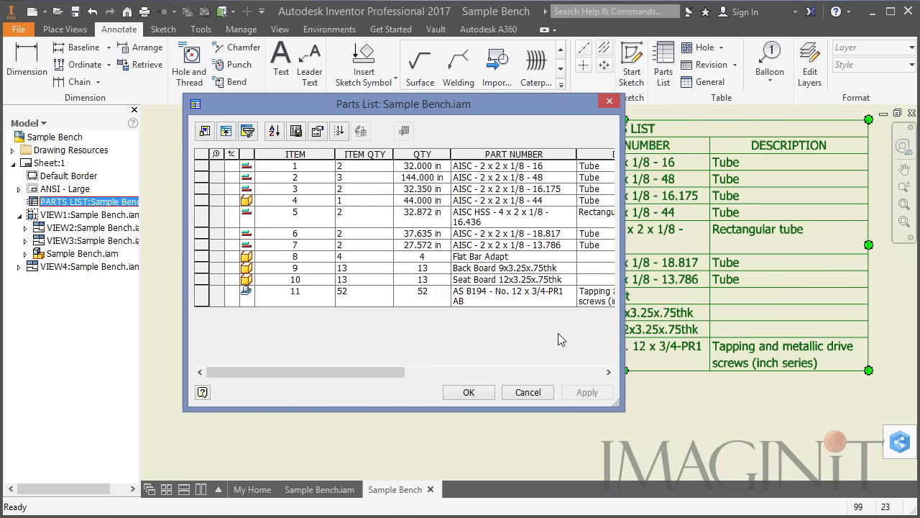
Center the values in the ITEM QTY column of the parts list
{"action": "left_click", "coordinate": [354, 154]}
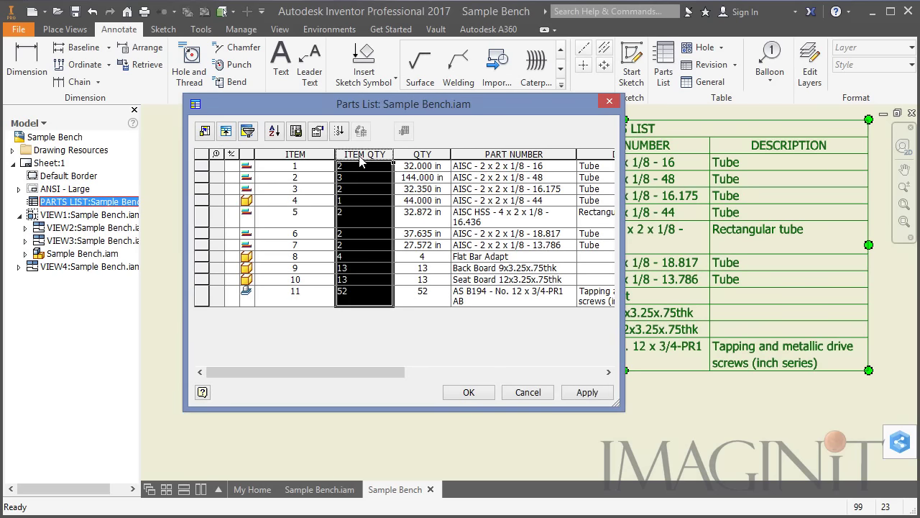
{"action": "right_click", "coordinate": [359, 161]}
{"action": "left_click", "coordinate": [388, 217]}
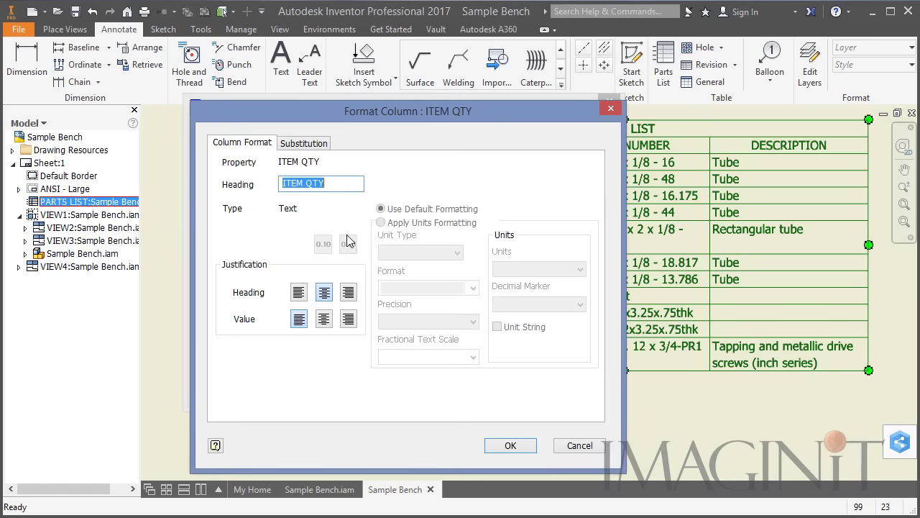
{"action": "left_click", "coordinate": [322, 320]}
{"action": "left_click", "coordinate": [510, 446]}
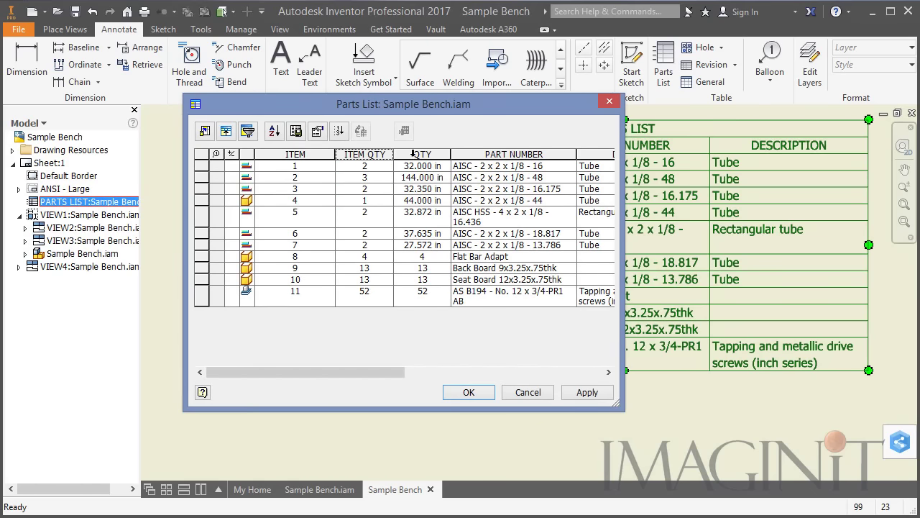
Rename the QTY column heading in the parts list to TOTAL LENGTH and apply the change to the table
{"action": "left_click", "coordinate": [415, 154]}
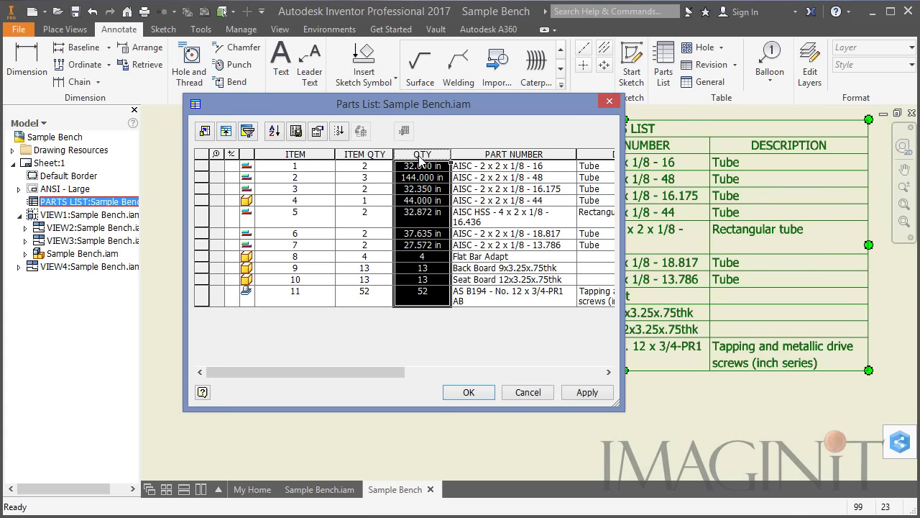
{"action": "right_click", "coordinate": [424, 158]}
{"action": "left_click", "coordinate": [474, 213]}
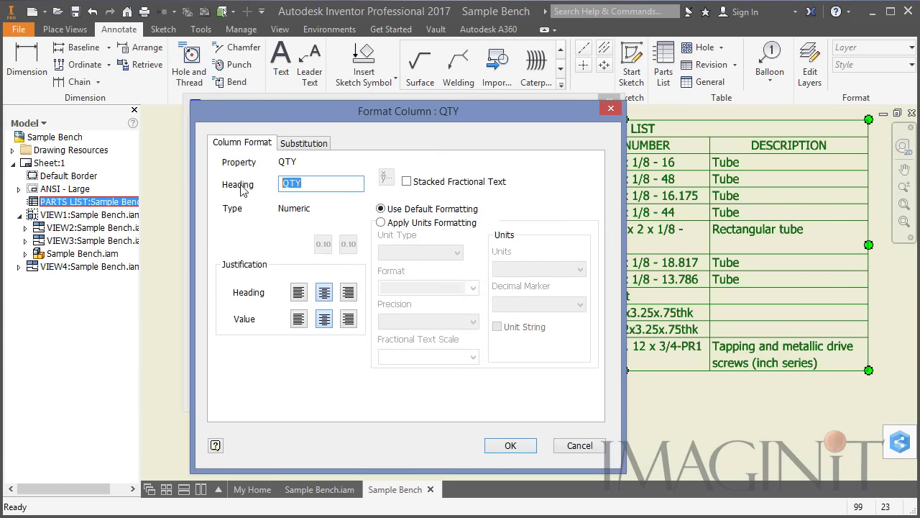
{"action": "type", "text": "TOTAL LENGTH"}
{"action": "left_click", "coordinate": [514, 446]}
{"action": "left_click", "coordinate": [475, 394]}
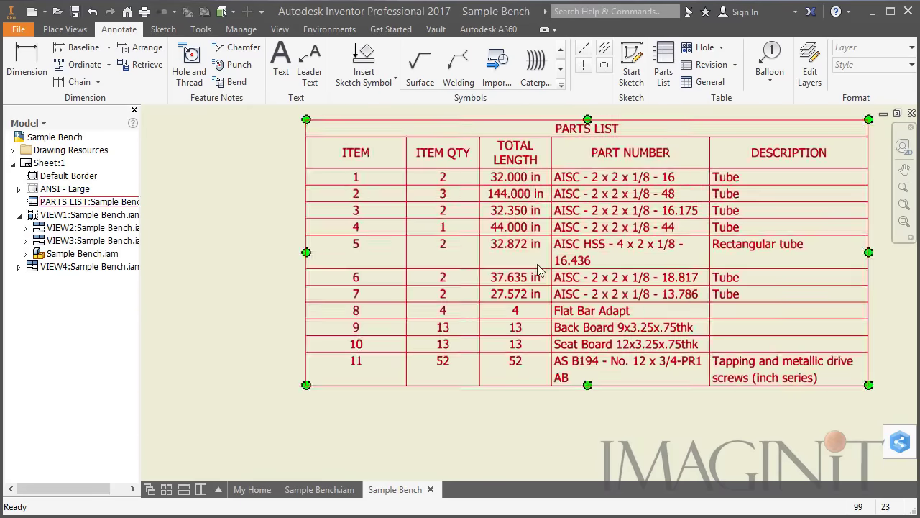
Widen the TOTAL LENGTH column of the parts list so its heading fits on one line, and check the table
{"action": "scroll", "coordinate": [536, 265], "scroll_direction": "up", "scroll_amount": 2}
{"action": "scroll", "coordinate": [497, 191], "scroll_direction": "down", "scroll_amount": 5}
{"action": "middle_click_drag", "start_coordinate": [507, 189], "coordinate": [513, 165]}
{"action": "scroll", "coordinate": [515, 180], "scroll_direction": "up", "scroll_amount": 3}
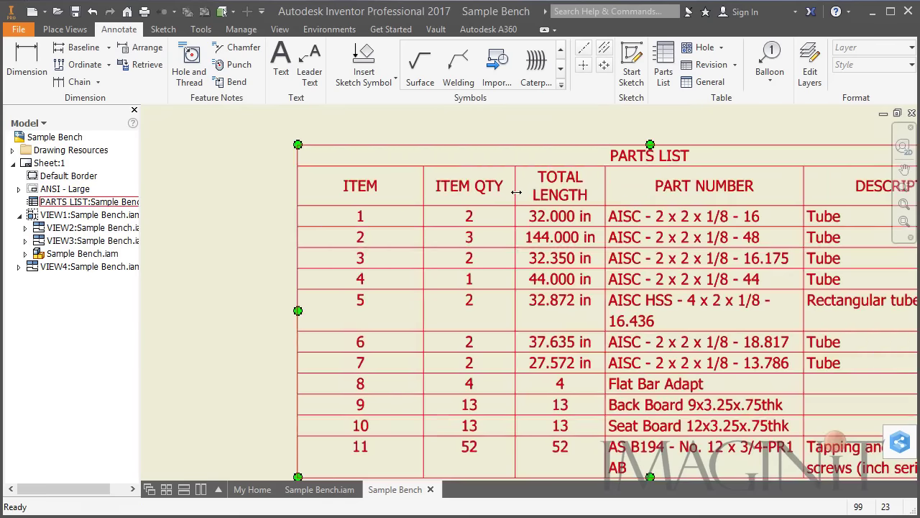
{"action": "left_click_drag", "start_coordinate": [516, 192], "coordinate": [483, 192]}
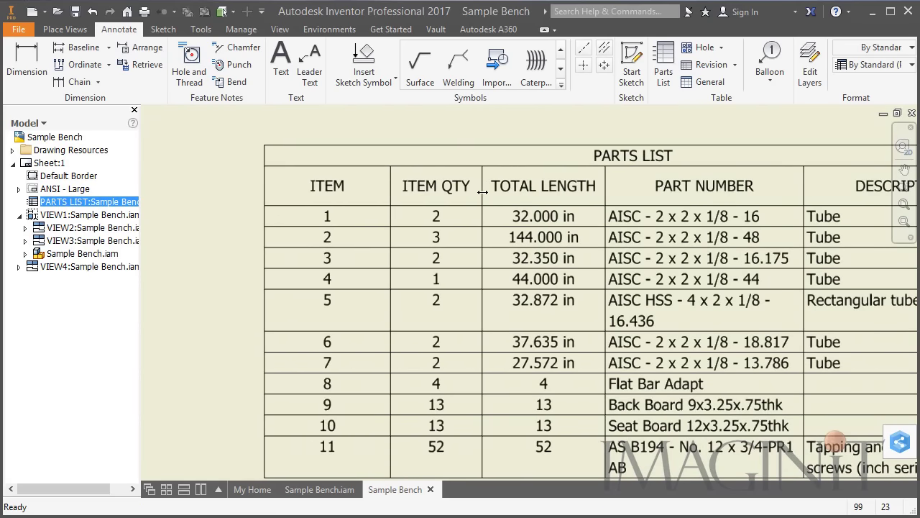
{"action": "left_click", "coordinate": [211, 243]}
{"action": "scroll", "coordinate": [487, 358], "scroll_direction": "down", "scroll_amount": 2}
{"action": "middle_click_drag", "start_coordinate": [487, 358], "coordinate": [508, 319]}
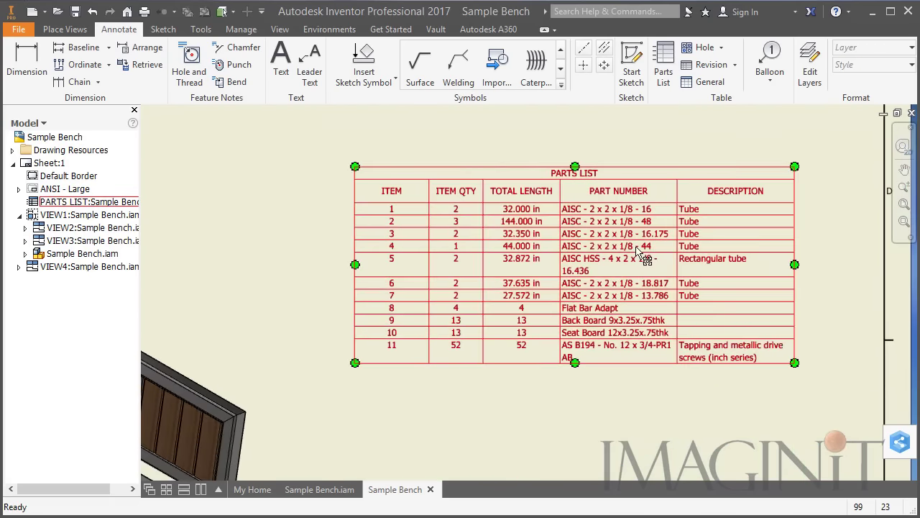
{"action": "middle_click_drag", "start_coordinate": [377, 253], "coordinate": [475, 248]}
{"action": "middle_click_drag", "start_coordinate": [309, 274], "coordinate": [265, 267]}
{"action": "scroll", "coordinate": [499, 210], "scroll_direction": "up", "scroll_amount": 3}
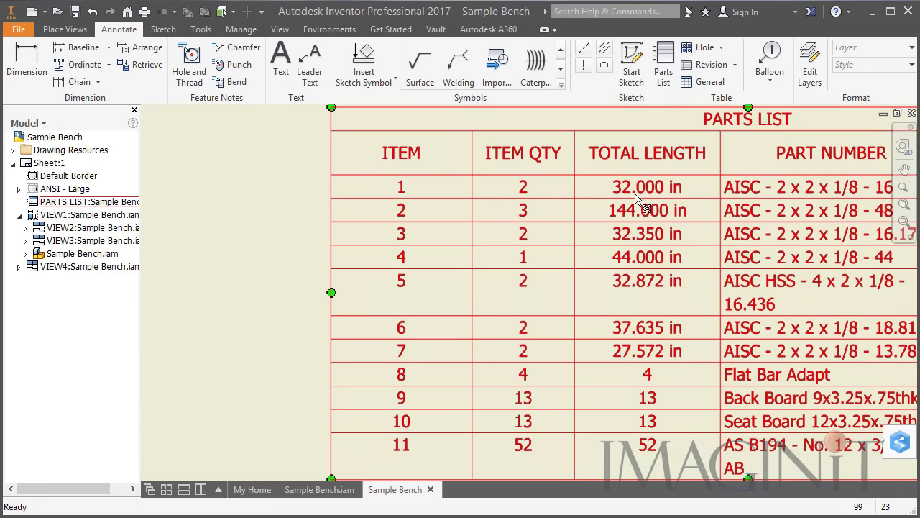
{"action": "scroll", "coordinate": [670, 307], "scroll_direction": "down", "scroll_amount": 5}
{"action": "key", "text": "Escape"}
Add an item balloon to the top rail of the backrest in the isometric bench view
{"action": "middle_click_drag", "start_coordinate": [507, 292], "coordinate": [492, 233]}
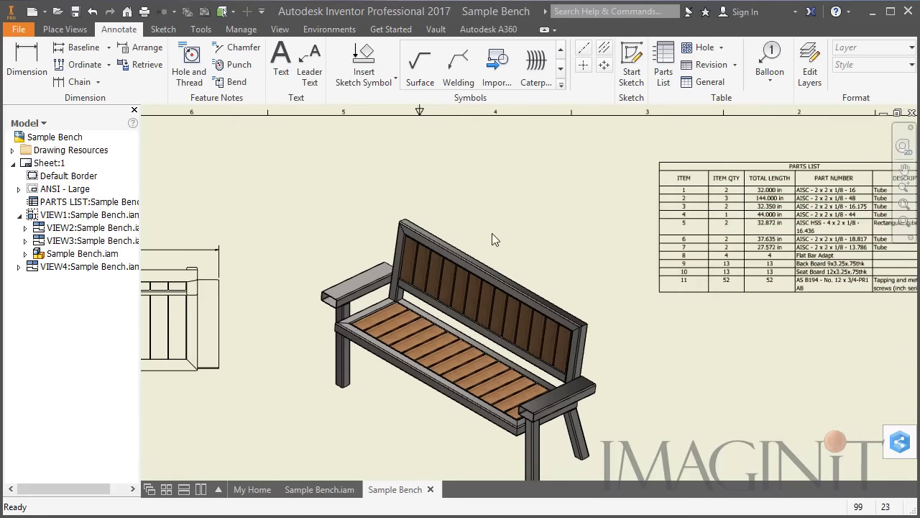
{"action": "left_click", "coordinate": [769, 58]}
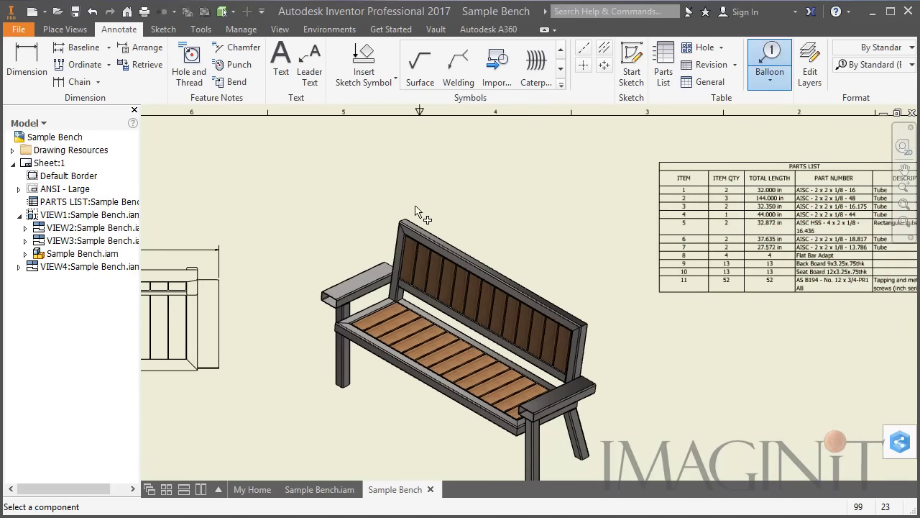
{"action": "scroll", "coordinate": [415, 209], "scroll_direction": "up", "scroll_amount": 4}
{"action": "scroll", "coordinate": [435, 251], "scroll_direction": "down", "scroll_amount": 2}
{"action": "middle_click_drag", "start_coordinate": [538, 280], "coordinate": [501, 230]}
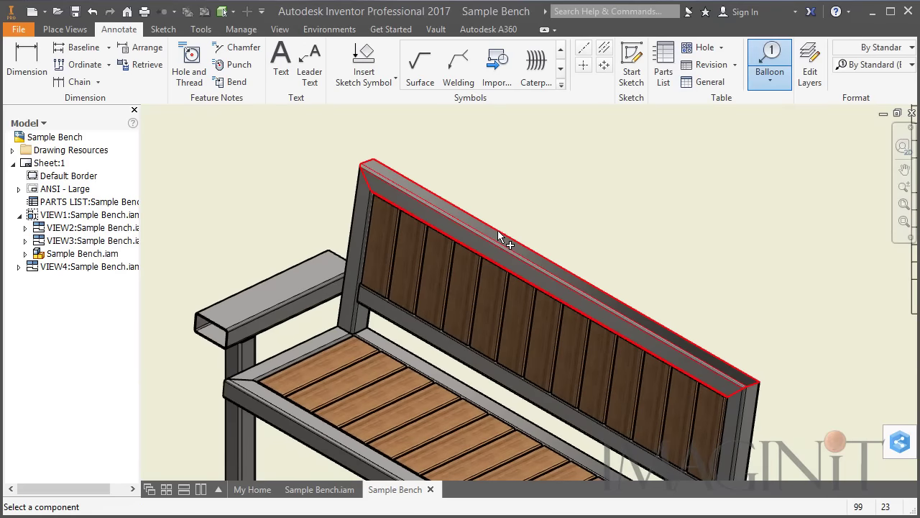
{"action": "left_click", "coordinate": [499, 229]}
{"action": "left_click", "coordinate": [498, 190]}
{"action": "key", "text": "Return"}
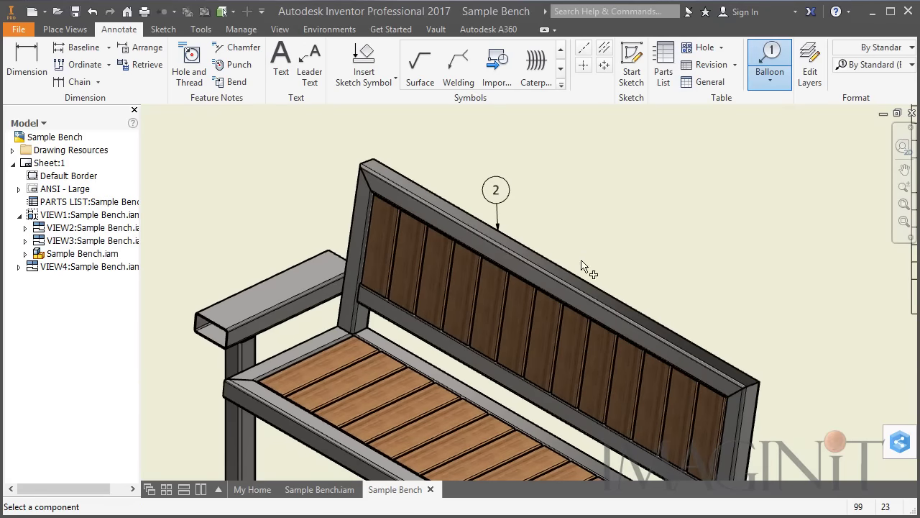
Check the balloon against the parts list, and balloon the backrest's right upright and the right armrest in the isometric view
{"action": "middle_click_drag", "start_coordinate": [581, 258], "coordinate": [502, 236]}
{"action": "middle_click_drag", "start_coordinate": [663, 236], "coordinate": [343, 315]}
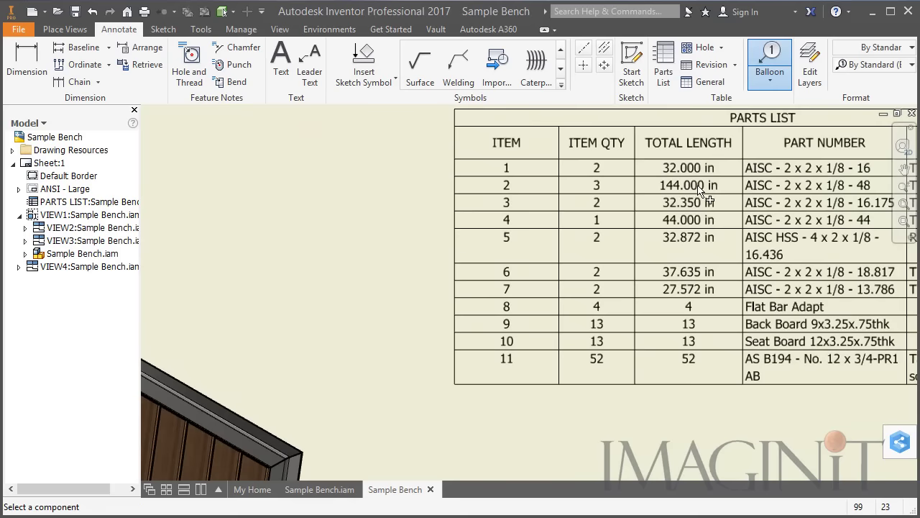
{"action": "middle_click_drag", "start_coordinate": [696, 187], "coordinate": [551, 179]}
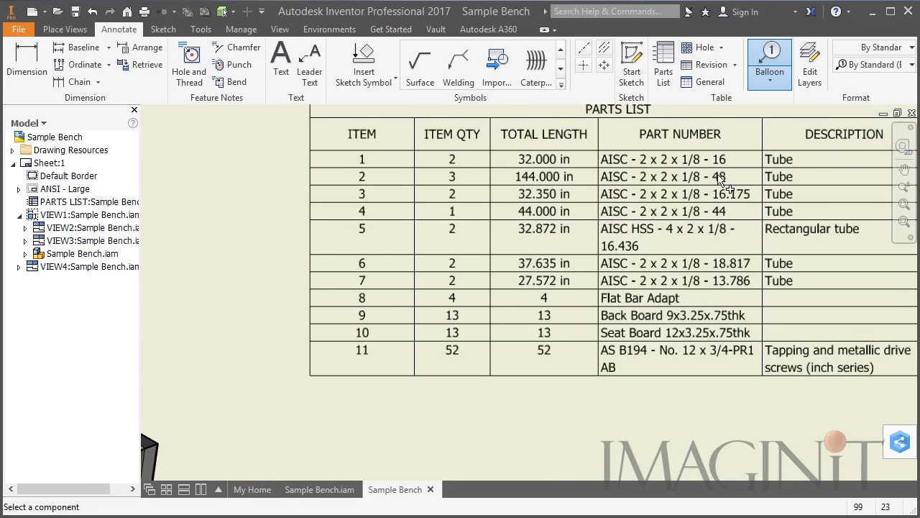
{"action": "scroll", "coordinate": [448, 253], "scroll_direction": "up", "scroll_amount": 2}
{"action": "mouse_move", "coordinate": [449, 252]}
{"action": "middle_mouse_down"}
{"action": "mouse_move", "coordinate": [581, 206]}
{"action": "mouse_move", "coordinate": [712, 207]}
{"action": "middle_mouse_up"}
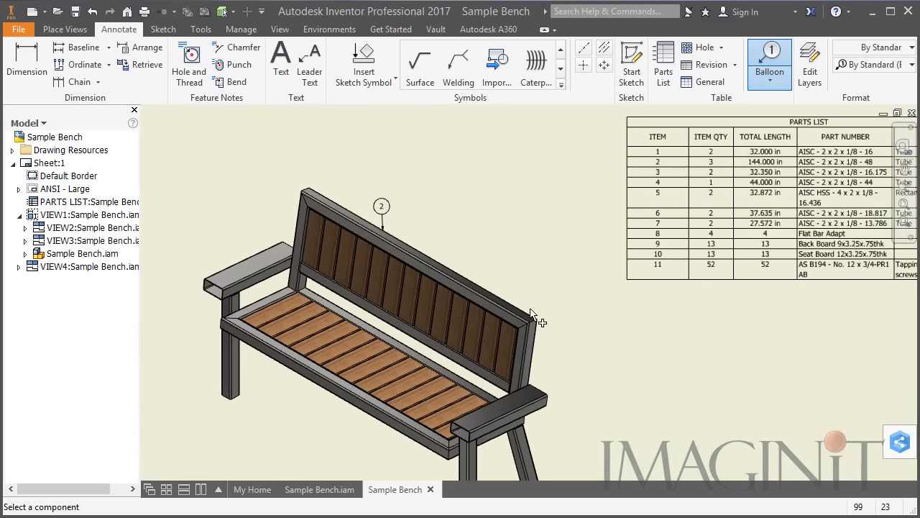
{"action": "left_click", "coordinate": [533, 352]}
{"action": "left_click", "coordinate": [567, 345]}
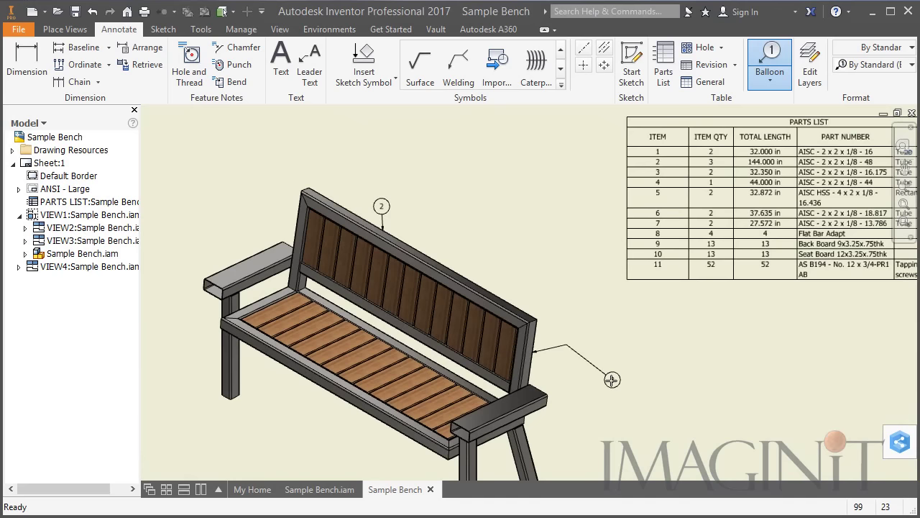
{"action": "key", "text": "Return"}
{"action": "middle_click_drag", "start_coordinate": [593, 382], "coordinate": [616, 256]}
{"action": "left_click", "coordinate": [565, 266]}
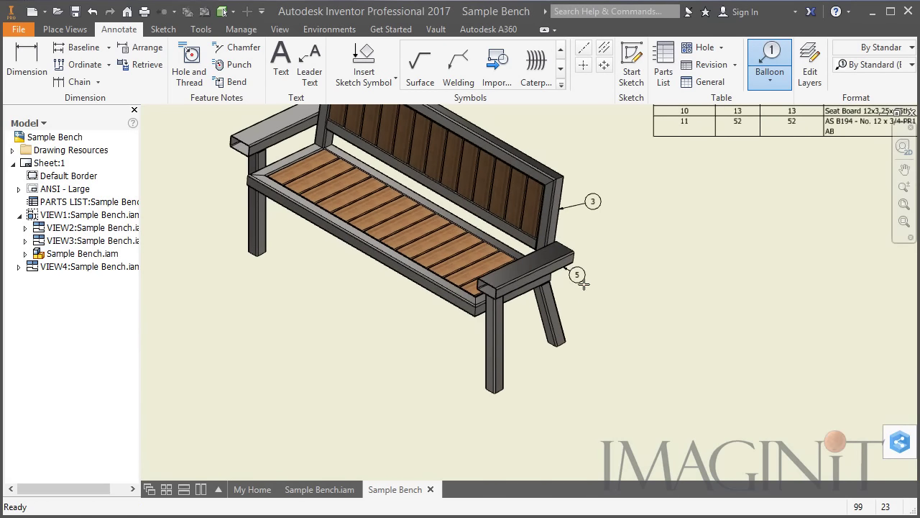
{"action": "left_click", "coordinate": [585, 284]}
Add item balloons to the rear leg, front leg and side seat rail at the bench's right end
{"action": "left_click", "coordinate": [561, 317]}
{"action": "left_click", "coordinate": [586, 311]}
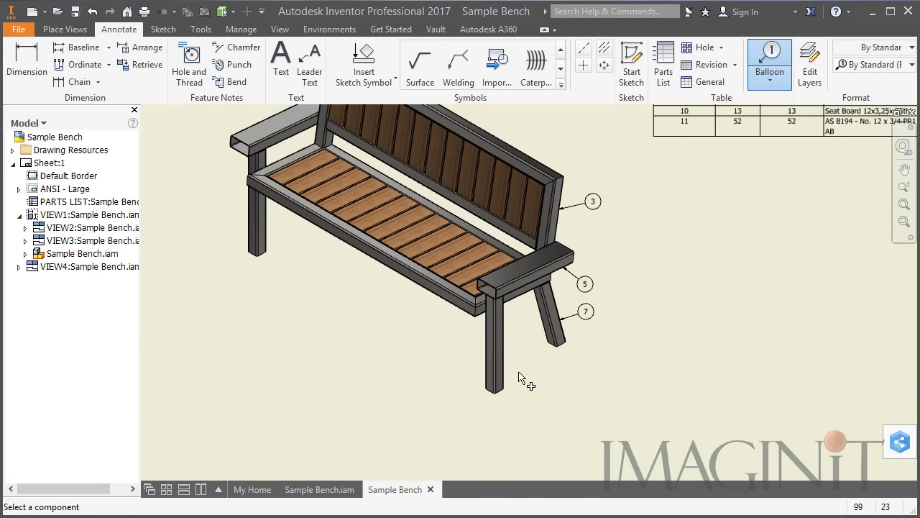
{"action": "left_click", "coordinate": [504, 375]}
{"action": "left_click", "coordinate": [530, 366]}
{"action": "left_click", "coordinate": [515, 305]}
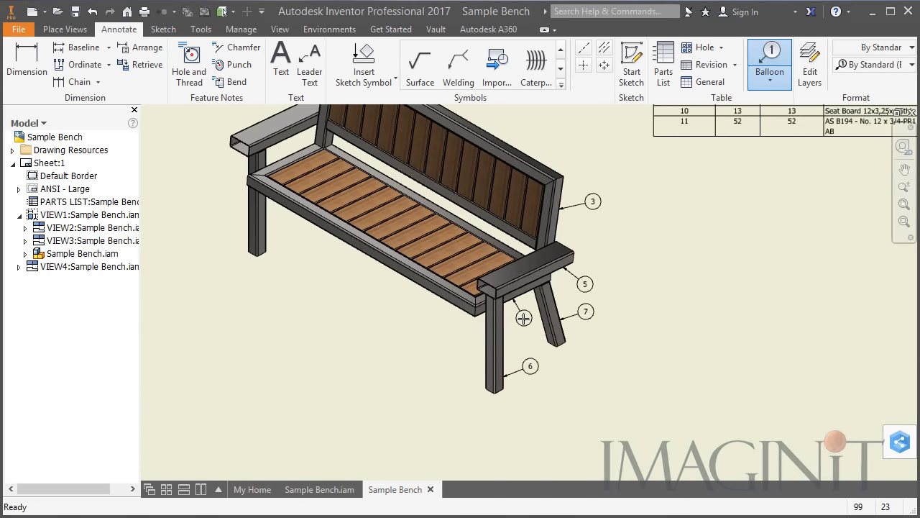
{"action": "left_click", "coordinate": [524, 318]}
Add item balloons to the front seat rail and the left front leg in the isometric view
{"action": "left_click", "coordinate": [448, 306]}
{"action": "left_click", "coordinate": [443, 327]}
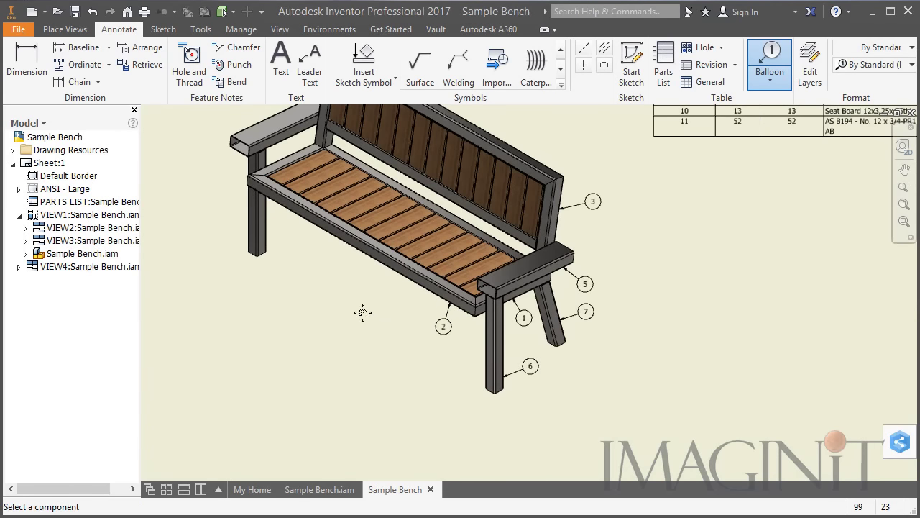
{"action": "middle_click_drag", "start_coordinate": [362, 312], "coordinate": [476, 362]}
{"action": "left_click", "coordinate": [381, 288]}
{"action": "left_click", "coordinate": [408, 305]}
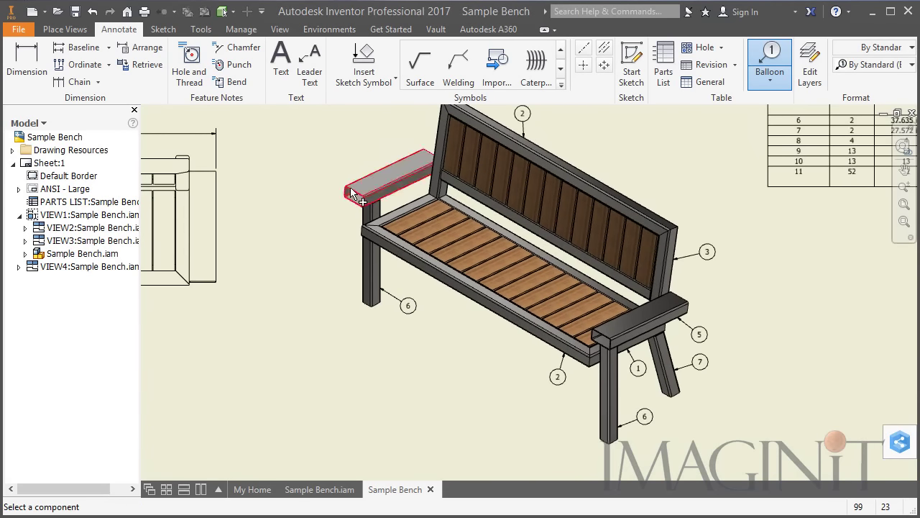
Add item balloons to the left armrest, the left side seat rail and a seat board in the isometric view
{"action": "left_click", "coordinate": [370, 186]}
{"action": "left_click", "coordinate": [323, 156]}
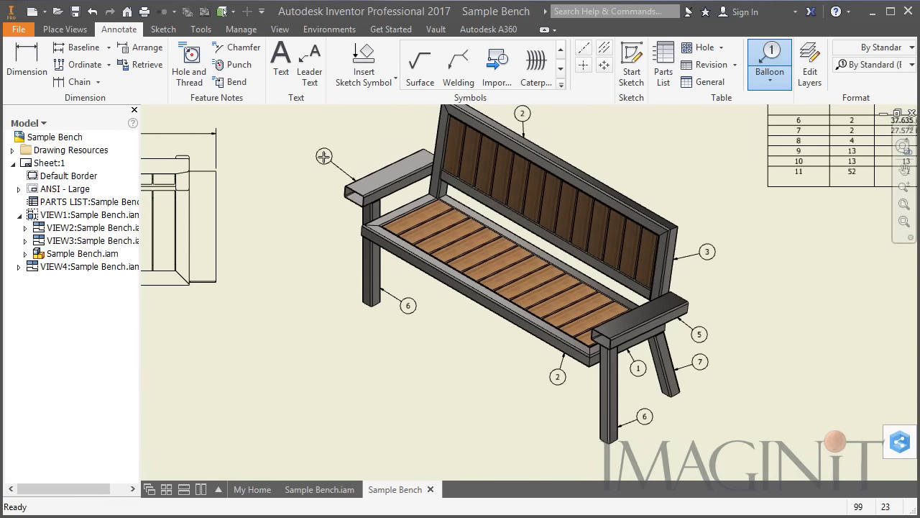
{"action": "left_click", "coordinate": [400, 205]}
{"action": "left_click", "coordinate": [358, 157]}
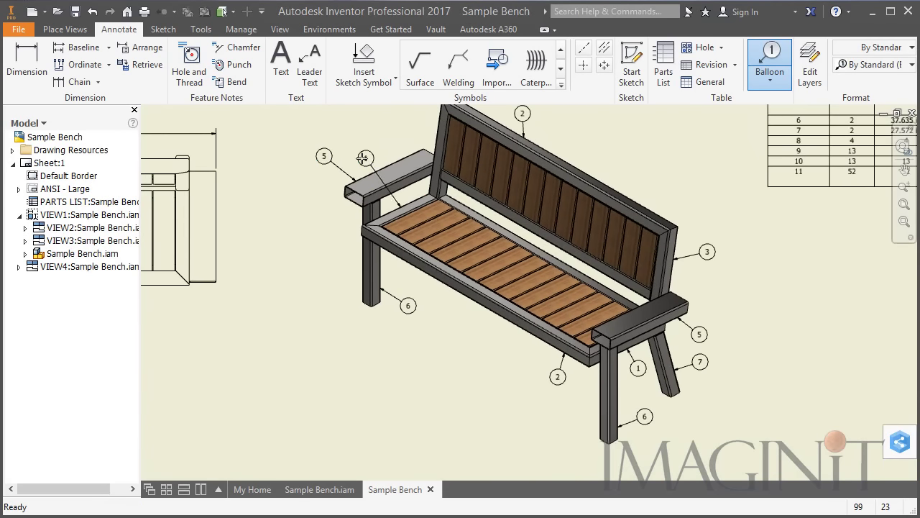
{"action": "left_click", "coordinate": [423, 226]}
{"action": "left_click", "coordinate": [382, 140]}
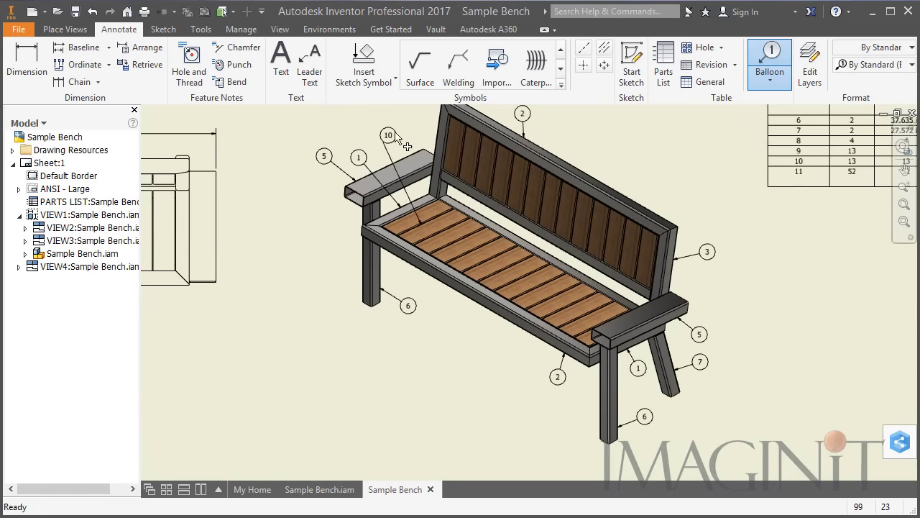
Add item balloons to the backrest's left upright and its first back board, and finish ballooning the isometric view
{"action": "middle_click_drag", "start_coordinate": [428, 154], "coordinate": [426, 214]}
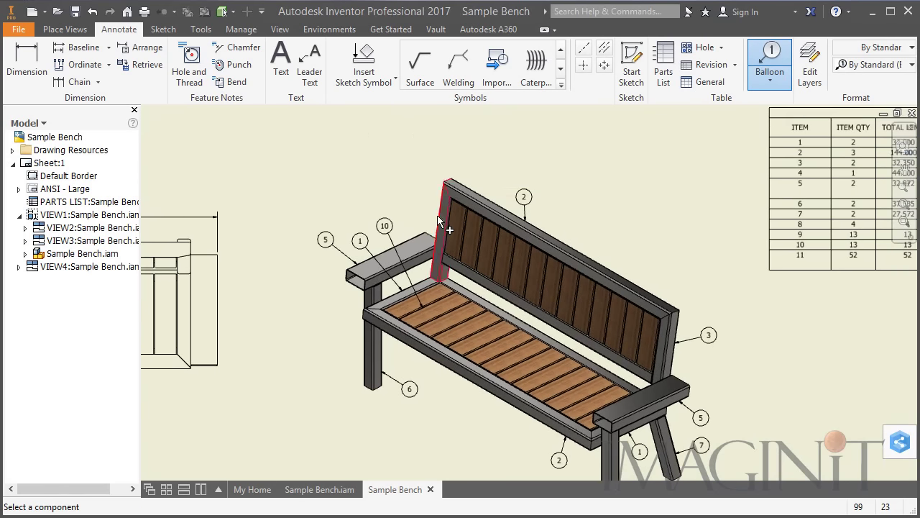
{"action": "left_click", "coordinate": [437, 215]}
{"action": "left_click", "coordinate": [408, 196]}
{"action": "left_click", "coordinate": [451, 211]}
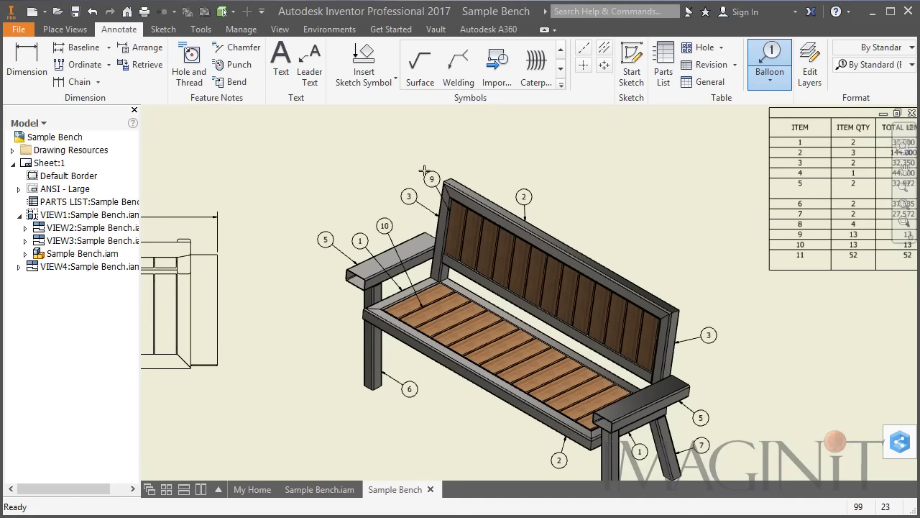
{"action": "left_click", "coordinate": [422, 174]}
{"action": "middle_click_drag", "start_coordinate": [504, 269], "coordinate": [480, 234]}
{"action": "middle_click_drag", "start_coordinate": [364, 280], "coordinate": [419, 269]}
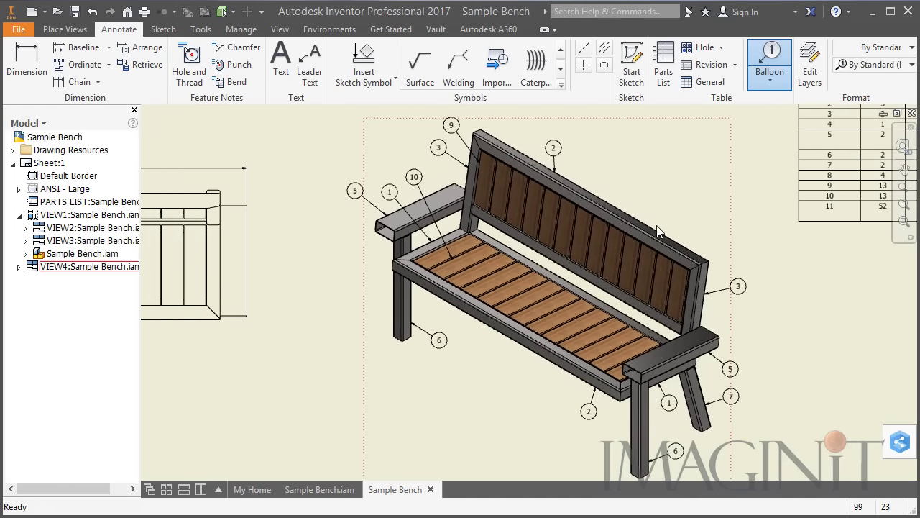
{"action": "scroll", "coordinate": [657, 232], "scroll_direction": "up", "scroll_amount": 2}
{"action": "middle_click_drag", "start_coordinate": [657, 232], "coordinate": [607, 217]}
{"action": "scroll", "coordinate": [607, 217], "scroll_direction": "up", "scroll_amount": 2}
{"action": "key", "text": "Escape"}
{"action": "middle_click_drag", "start_coordinate": [624, 274], "coordinate": [579, 281]}
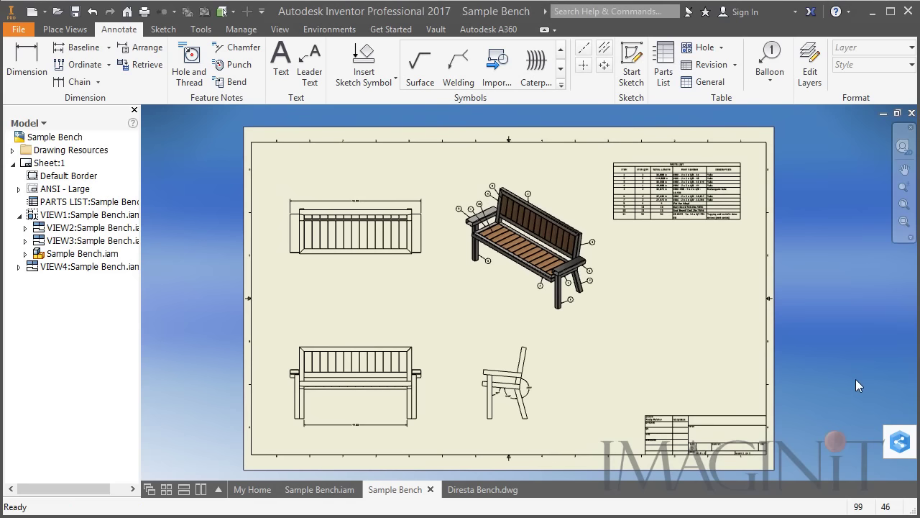
Switch from the bench drawing to the Sample Bench.iam assembly
{"action": "left_click", "coordinate": [330, 490]}
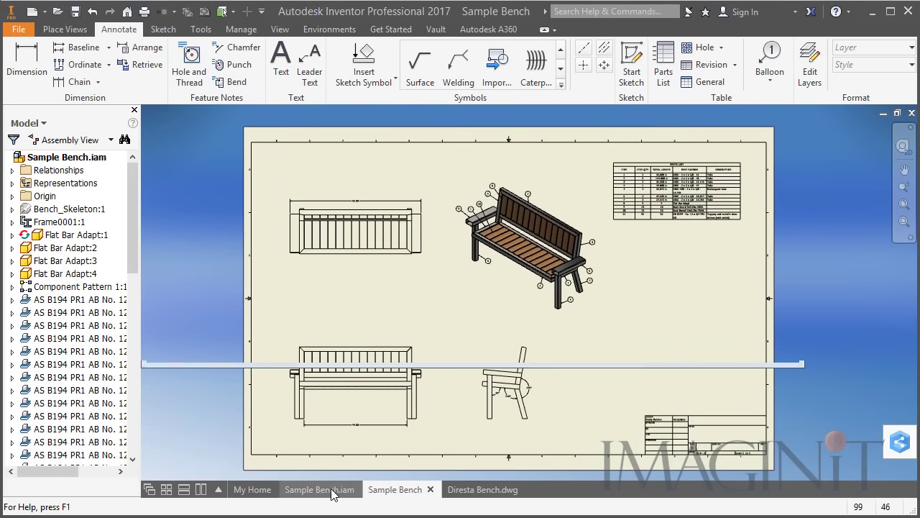
{"action": "left_click", "coordinate": [400, 490]}
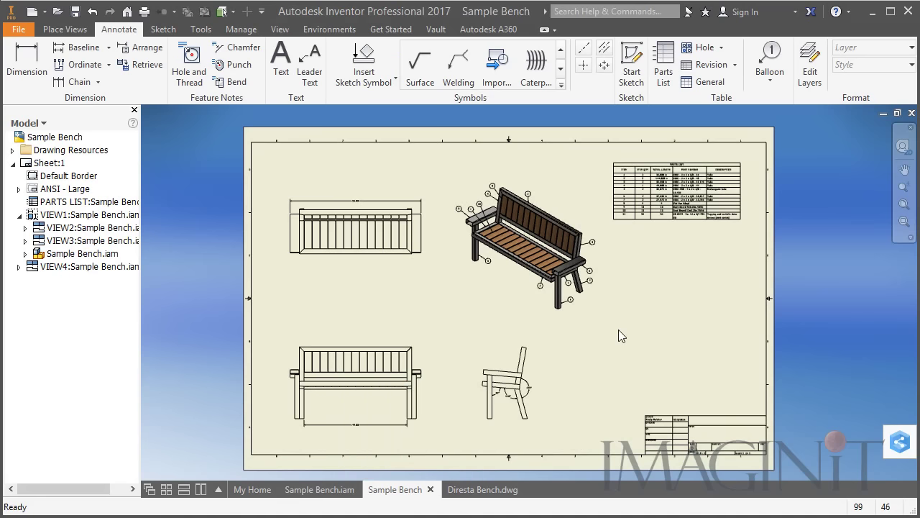
{"action": "left_click", "coordinate": [333, 490]}
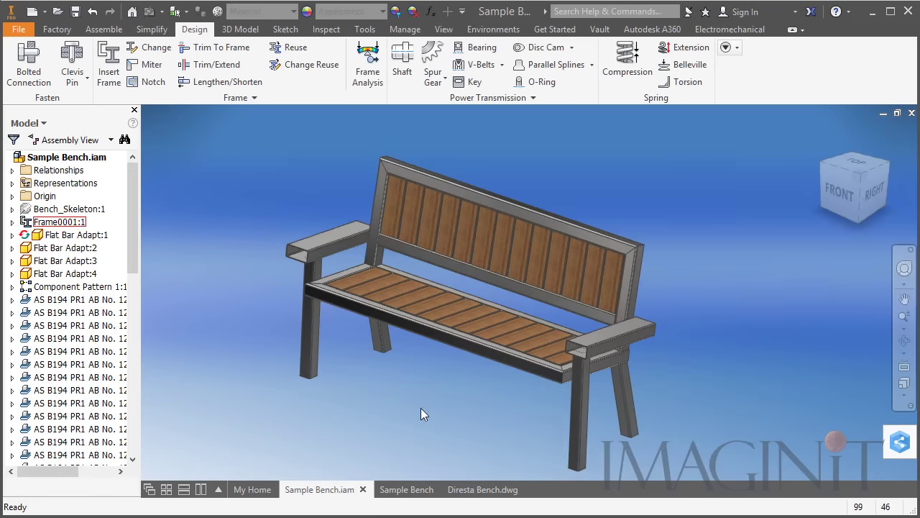
Place one instance of DIRESTA STENCIL for Bench.ipt in the assembly, just below the front seat rail
{"action": "middle_click_drag", "start_coordinate": [421, 353], "coordinate": [407, 424], "text": "shift"}
{"action": "scroll", "coordinate": [362, 337], "scroll_direction": "down", "scroll_amount": 3}
{"action": "middle_click_drag", "start_coordinate": [361, 337], "coordinate": [421, 396]}
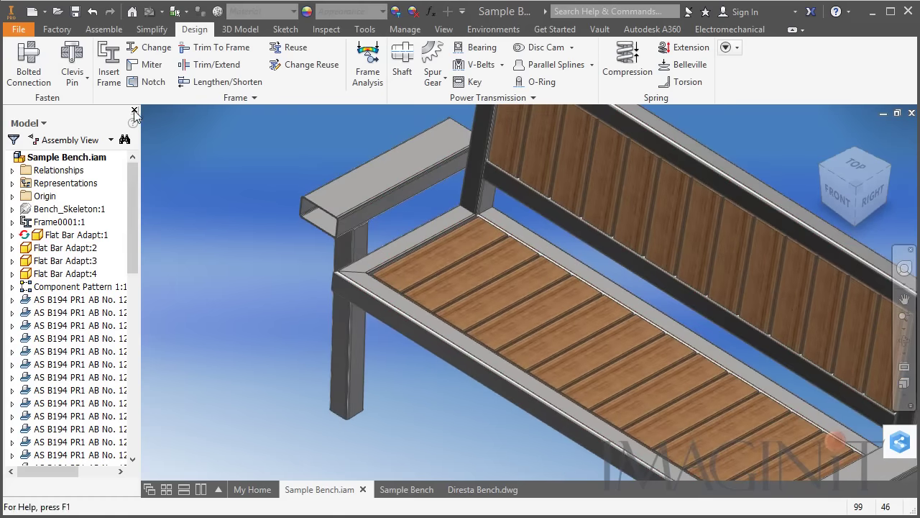
{"action": "left_click", "coordinate": [56, 30]}
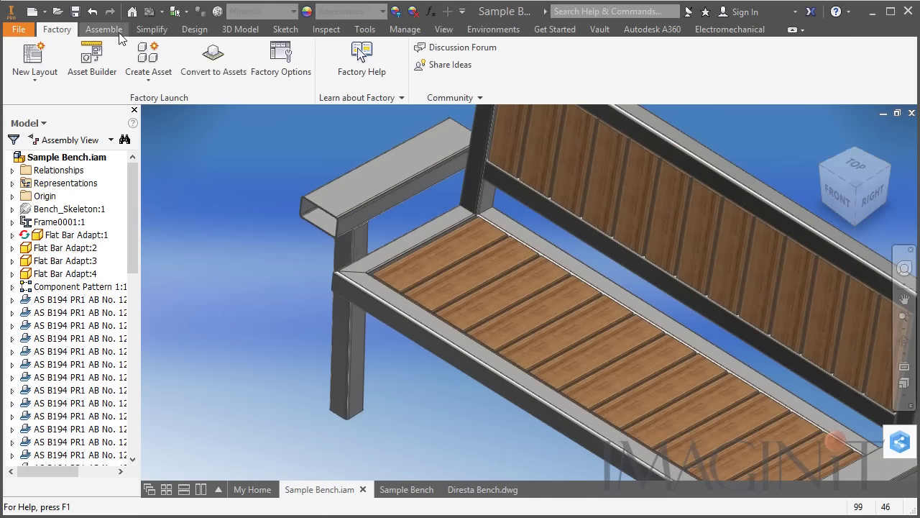
{"action": "left_click", "coordinate": [107, 30]}
{"action": "left_click", "coordinate": [41, 79]}
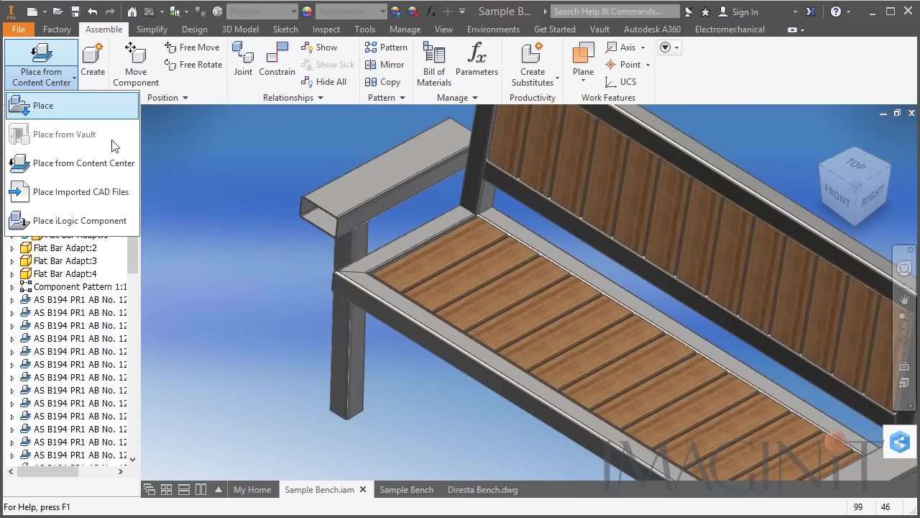
{"action": "left_click", "coordinate": [43, 105]}
{"action": "left_click", "coordinate": [431, 293]}
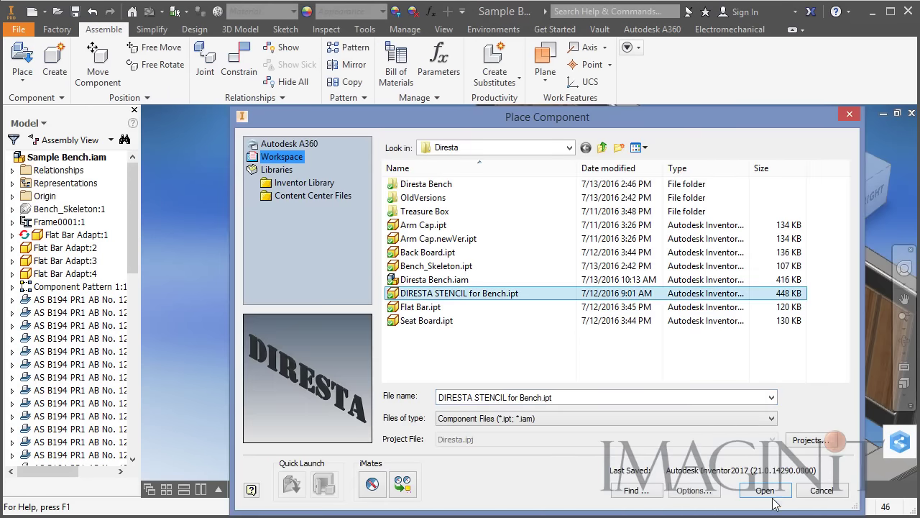
{"action": "left_click", "coordinate": [765, 491]}
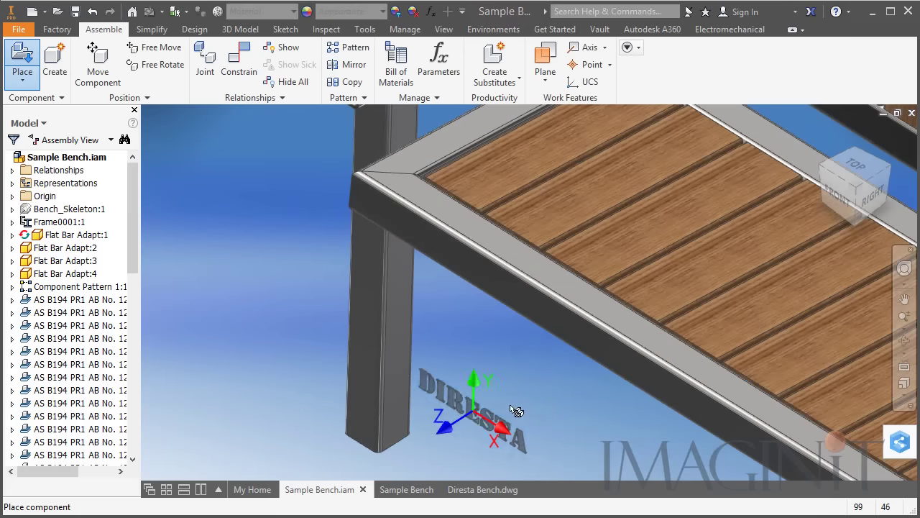
{"action": "left_click", "coordinate": [502, 375]}
{"action": "right_click", "coordinate": [234, 282]}
{"action": "left_click", "coordinate": [279, 282]}
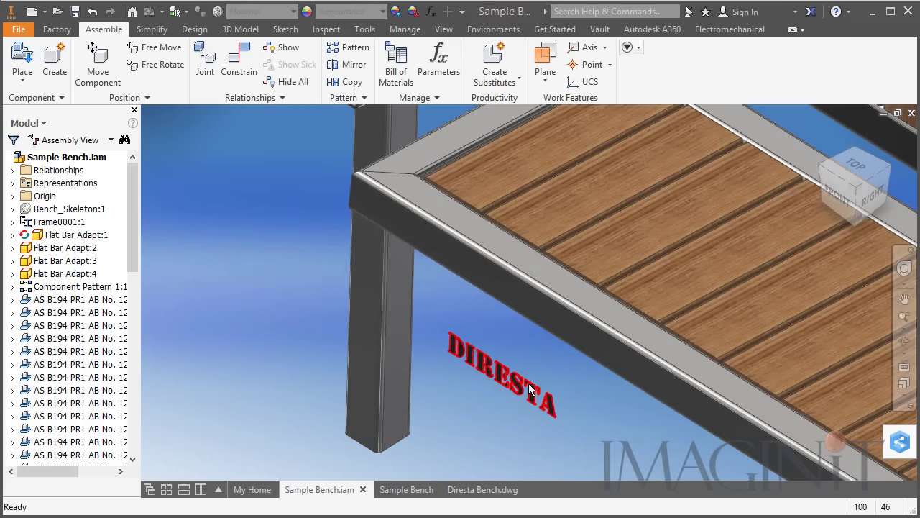
Mate the DIRESTA stencil's lettering to the outer face of the front seat rail with a 0.000 in offset
{"action": "key", "text": "c"}
{"action": "scroll", "coordinate": [529, 388], "scroll_direction": "up", "scroll_amount": 5}
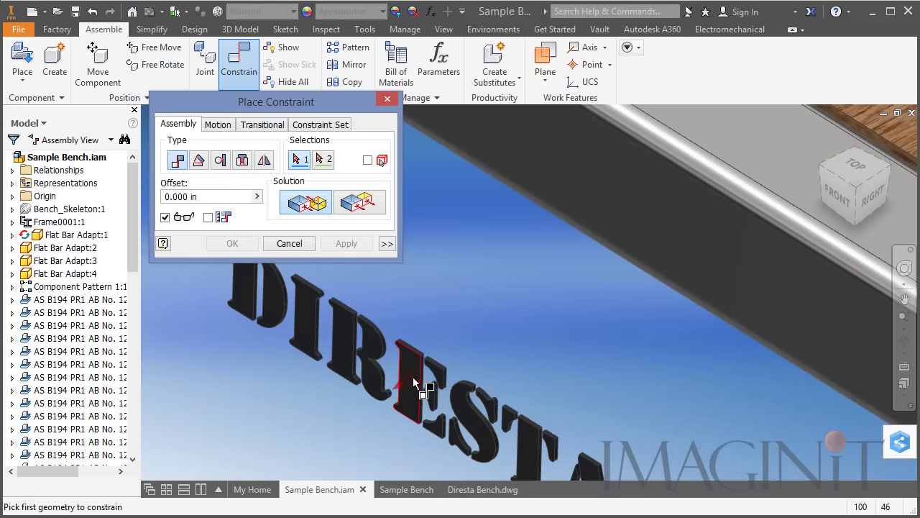
{"action": "mouse_move", "coordinate": [414, 382]}
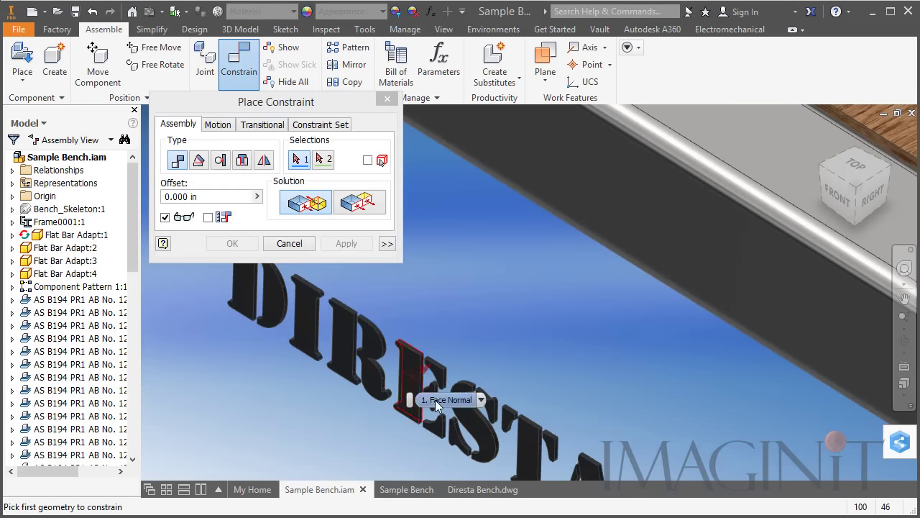
{"action": "left_click", "coordinate": [435, 400]}
{"action": "scroll", "coordinate": [525, 374], "scroll_direction": "down", "scroll_amount": 4}
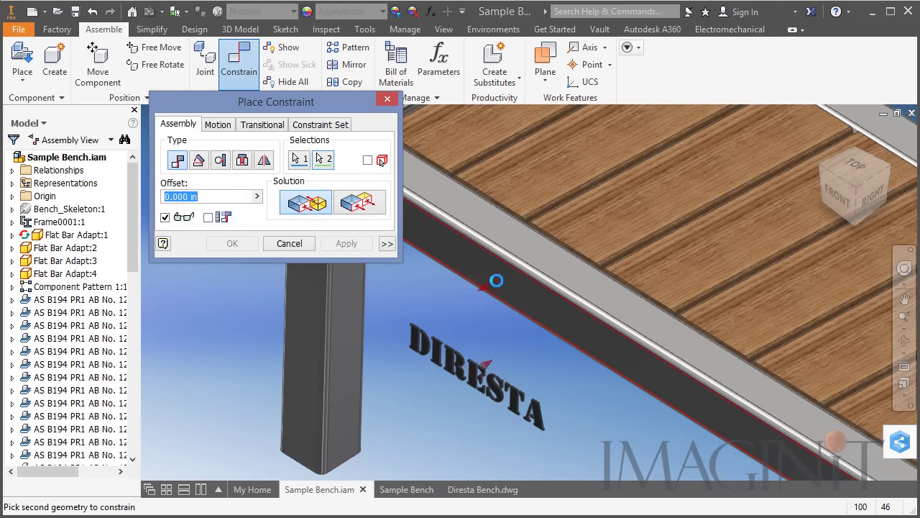
{"action": "left_click", "coordinate": [497, 280]}
{"action": "left_click", "coordinate": [240, 244]}
Slide the DIRESTA stencil along the front seat rail to near the rail's left end
{"action": "middle_click_drag", "start_coordinate": [426, 296], "coordinate": [516, 378]}
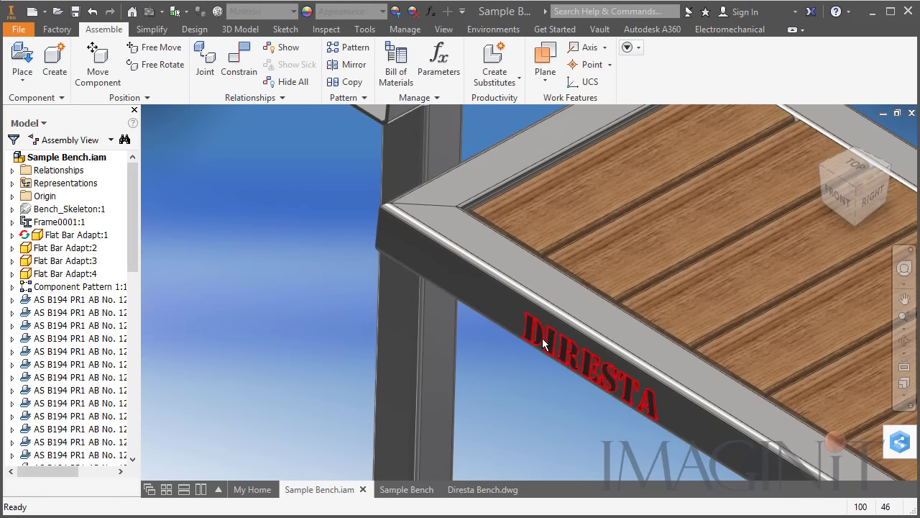
{"action": "left_click_drag", "start_coordinate": [543, 342], "coordinate": [448, 279]}
{"action": "middle_click_drag", "start_coordinate": [506, 375], "coordinate": [437, 371]}
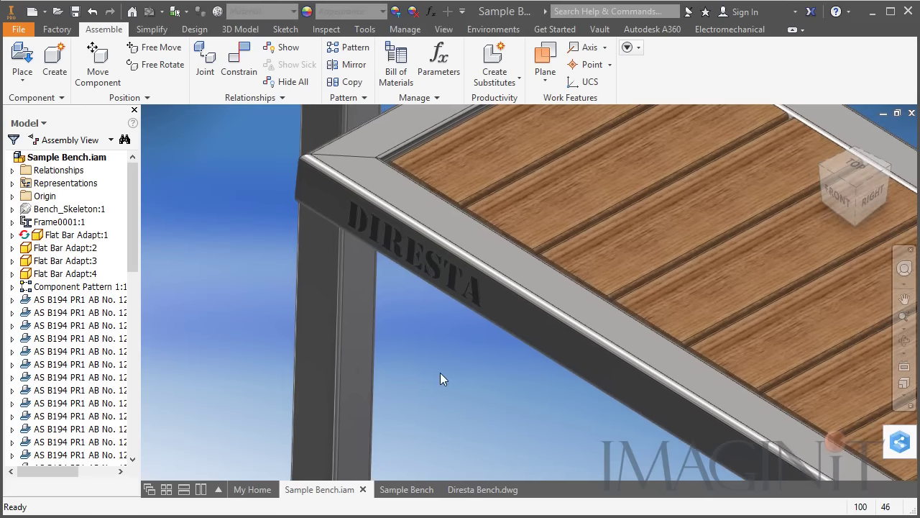
{"action": "key", "text": "Home"}
Return to the Sample Bench drawing and examine the stencil in the isometric view, the balloons and the parts list
{"action": "left_click", "coordinate": [414, 489]}
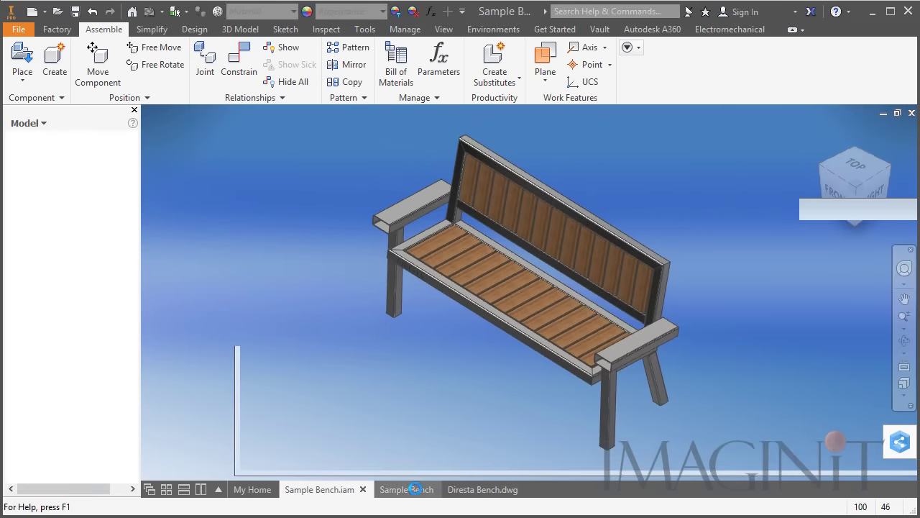
{"action": "scroll", "coordinate": [476, 250], "scroll_direction": "up", "scroll_amount": 5}
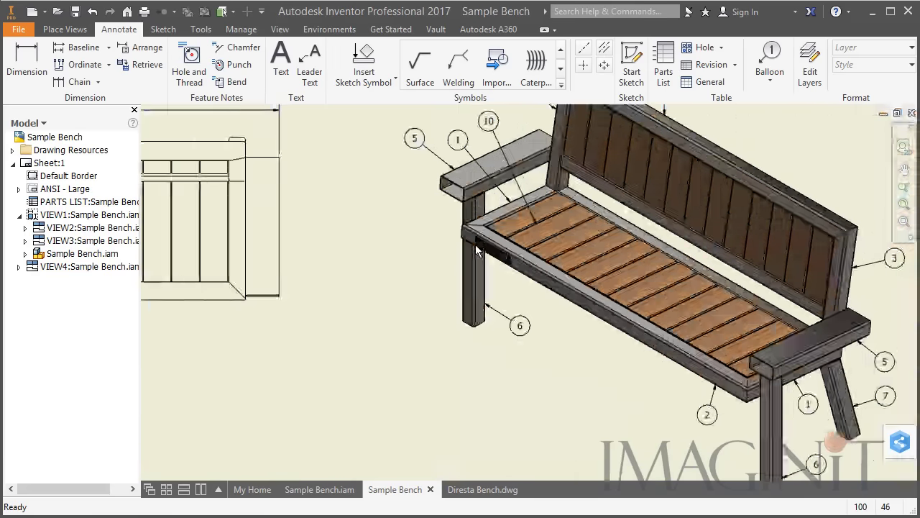
{"action": "scroll", "coordinate": [479, 251], "scroll_direction": "up", "scroll_amount": 4}
{"action": "scroll", "coordinate": [553, 317], "scroll_direction": "down", "scroll_amount": 5}
{"action": "middle_click_drag", "start_coordinate": [701, 324], "coordinate": [428, 380]}
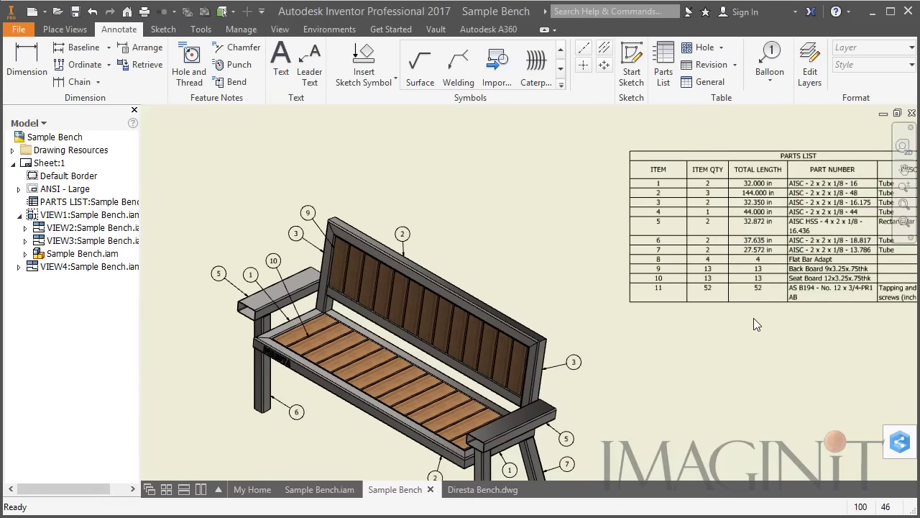
{"action": "middle_click_drag", "start_coordinate": [756, 325], "coordinate": [643, 316]}
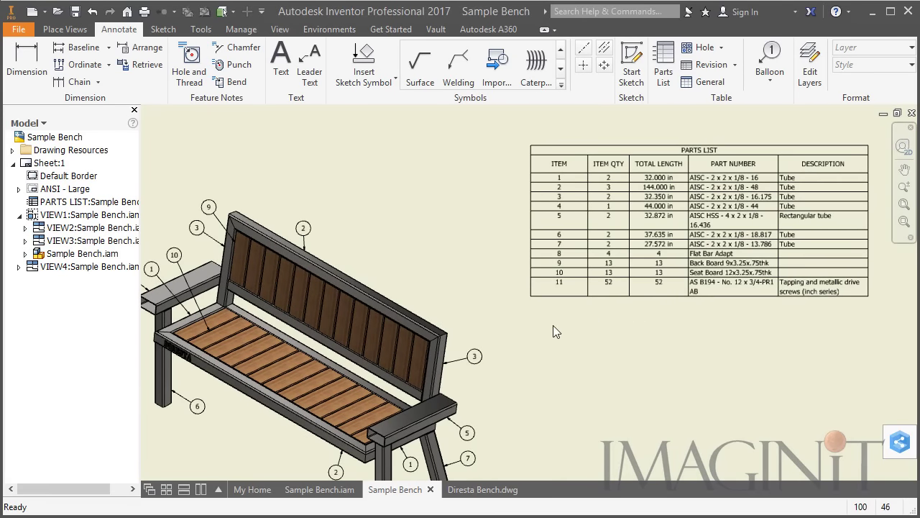
{"action": "middle_click_drag", "start_coordinate": [564, 338], "coordinate": [560, 338]}
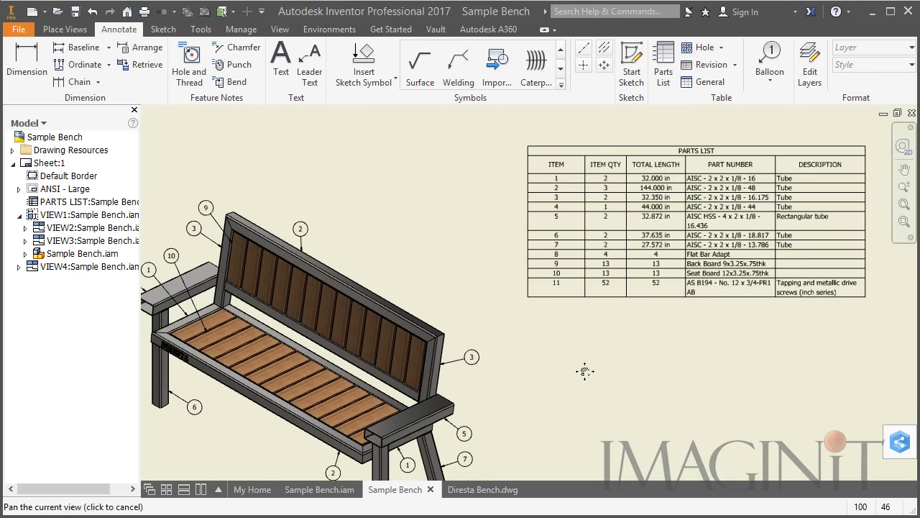
{"action": "key", "text": "Home"}
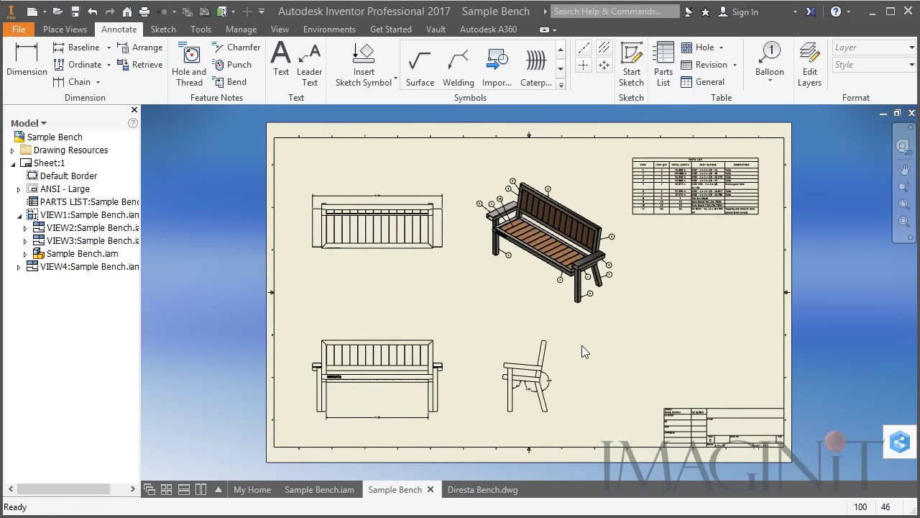
Open the Diresta Bench.dwg drawing and examine Sheet:1's exploded view, dimensioned views, notes and shaded bench view
{"action": "left_click", "coordinate": [488, 493]}
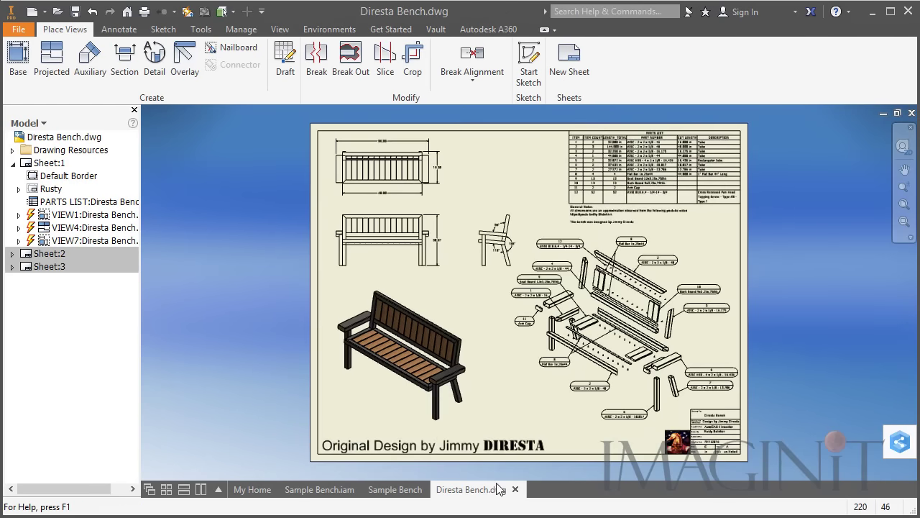
{"action": "scroll", "coordinate": [625, 300], "scroll_direction": "down", "scroll_amount": 4}
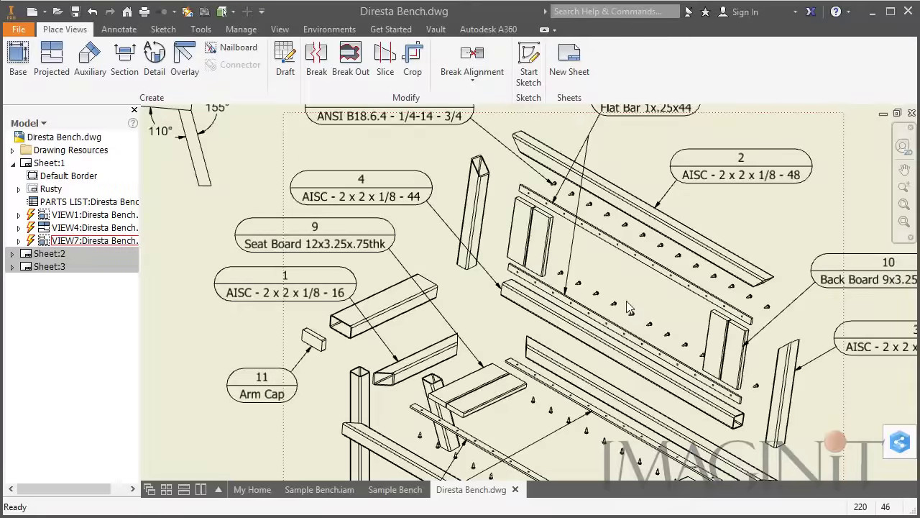
{"action": "scroll", "coordinate": [626, 304], "scroll_direction": "up", "scroll_amount": 2}
{"action": "mouse_move", "coordinate": [626, 306]}
{"action": "middle_mouse_down"}
{"action": "mouse_move", "coordinate": [576, 265]}
{"action": "mouse_move", "coordinate": [750, 358]}
{"action": "mouse_move", "coordinate": [759, 373]}
{"action": "middle_mouse_up"}
{"action": "middle_click_drag", "start_coordinate": [425, 350], "coordinate": [459, 373]}
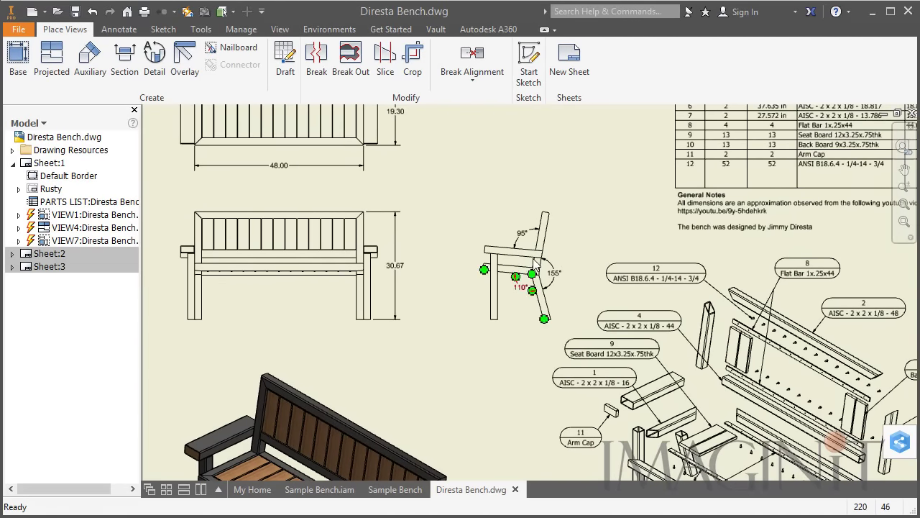
{"action": "mouse_move", "coordinate": [525, 360]}
{"action": "middle_mouse_down"}
{"action": "mouse_move", "coordinate": [489, 238]}
{"action": "mouse_move", "coordinate": [484, 184]}
{"action": "middle_mouse_up"}
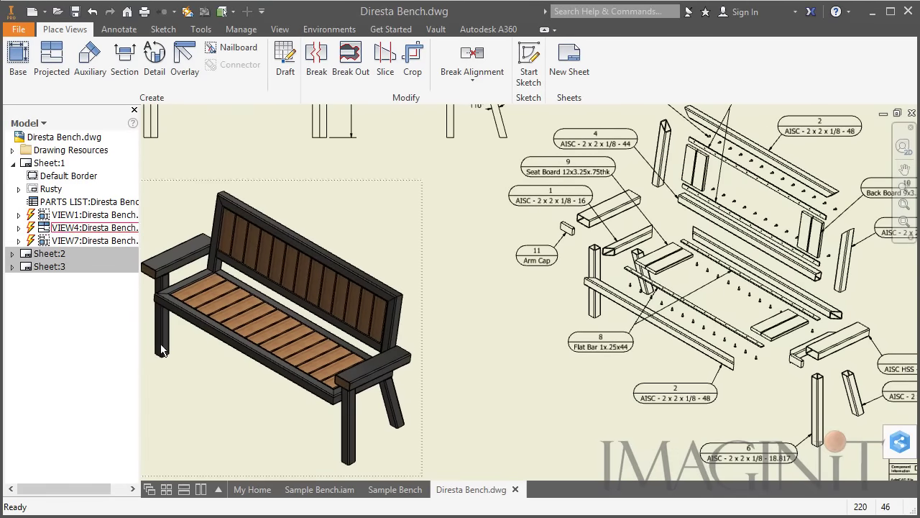
Activate Sheet:2 and examine the true back and seat views, sections A-A and B-B, and Detail C's typical board mount
{"action": "double_click", "coordinate": [47, 255]}
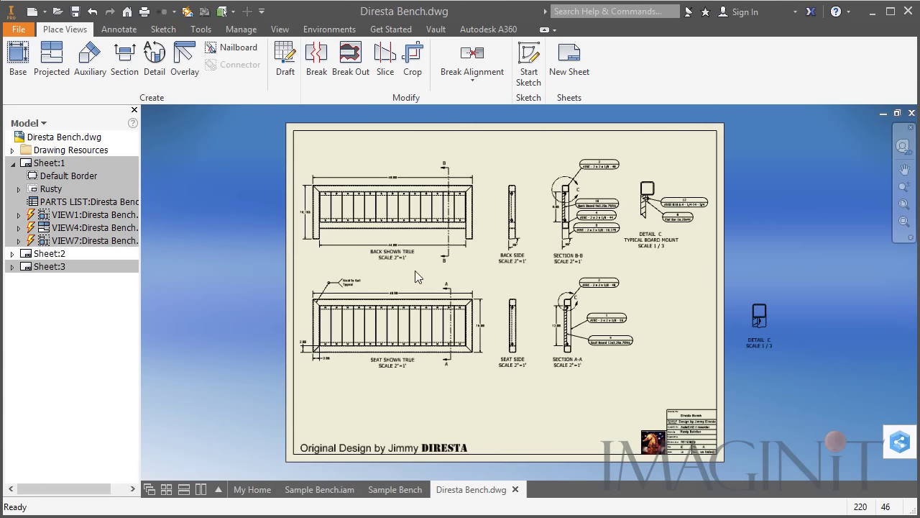
{"action": "scroll", "coordinate": [415, 273], "scroll_direction": "up", "scroll_amount": 3}
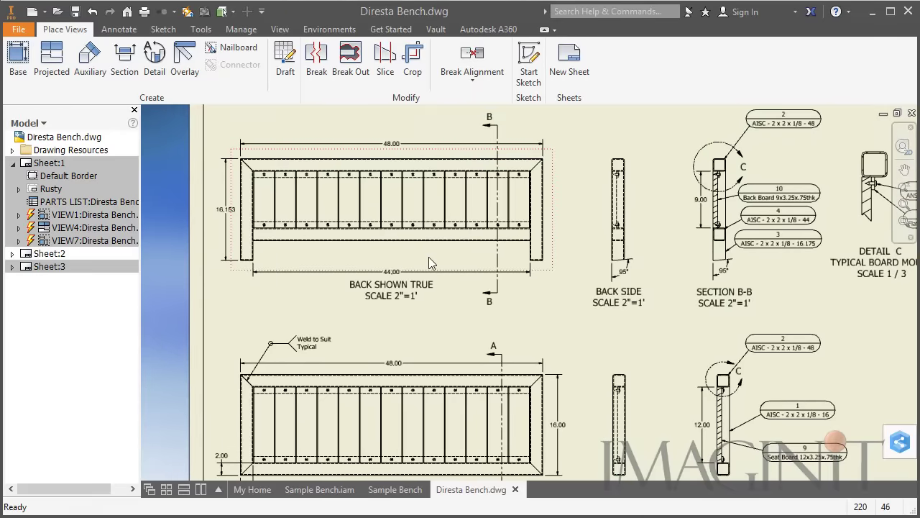
{"action": "middle_click_drag", "start_coordinate": [435, 314], "coordinate": [421, 203]}
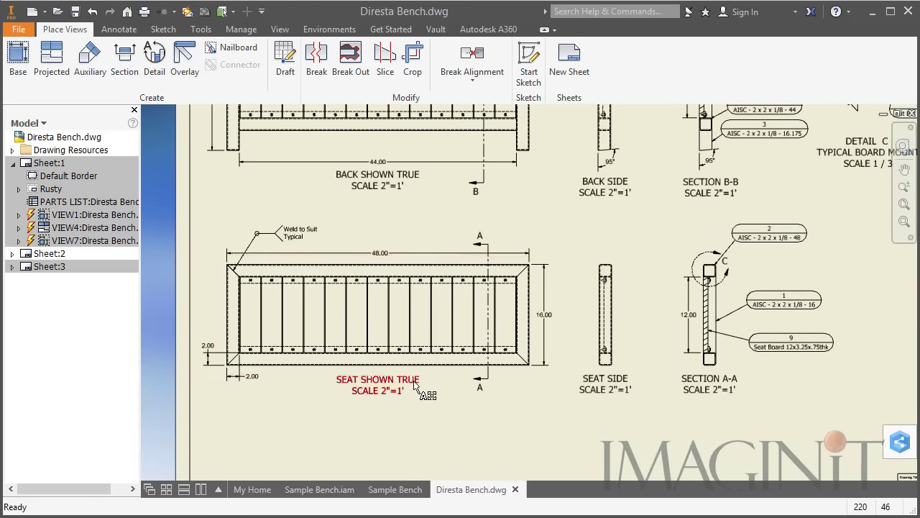
{"action": "middle_click_drag", "start_coordinate": [674, 305], "coordinate": [497, 372]}
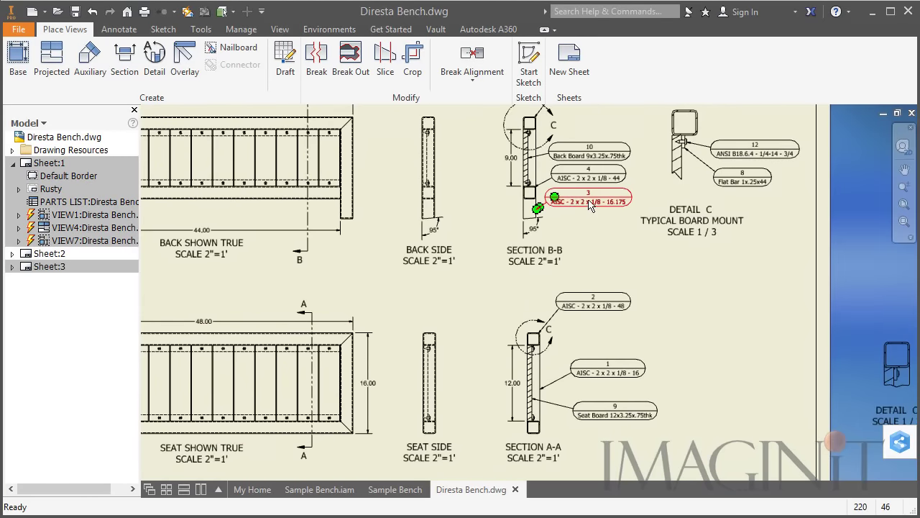
{"action": "middle_click_drag", "start_coordinate": [674, 197], "coordinate": [594, 274]}
{"action": "scroll", "coordinate": [665, 197], "scroll_direction": "down", "scroll_amount": 3}
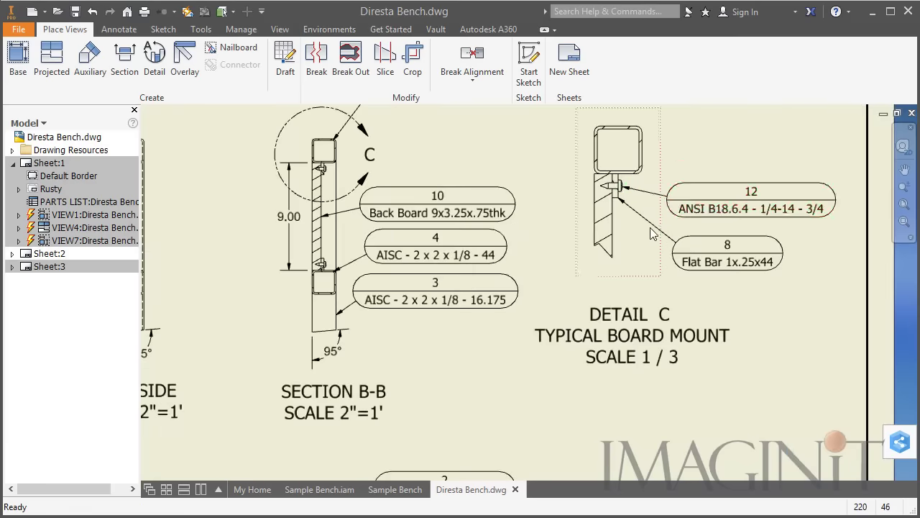
{"action": "scroll", "coordinate": [632, 229], "scroll_direction": "up", "scroll_amount": 2}
{"action": "middle_click_drag", "start_coordinate": [501, 427], "coordinate": [557, 317]}
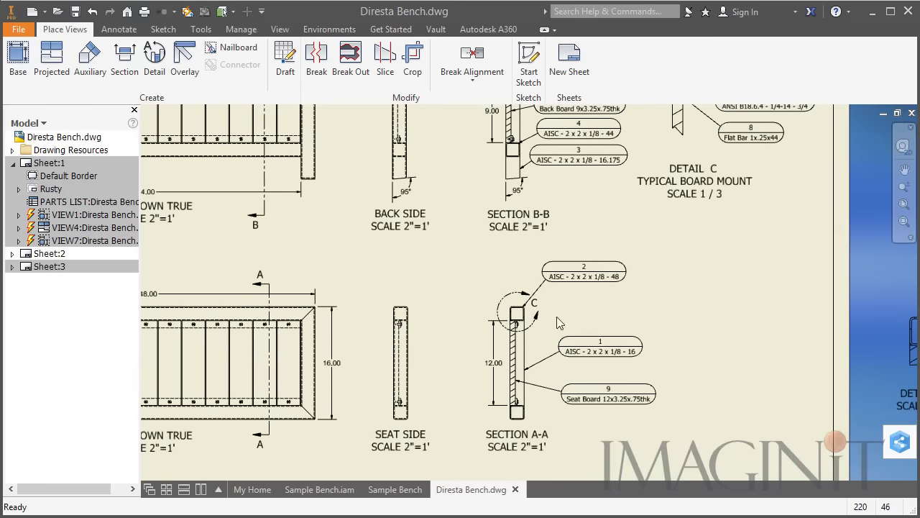
Activate Sheet:3 and examine the dimensioned cut parts, the parts list and the ballooned metal frame view
{"action": "double_click", "coordinate": [34, 268]}
{"action": "scroll", "coordinate": [415, 212], "scroll_direction": "up", "scroll_amount": 3}
{"action": "scroll", "coordinate": [415, 211], "scroll_direction": "down", "scroll_amount": 3}
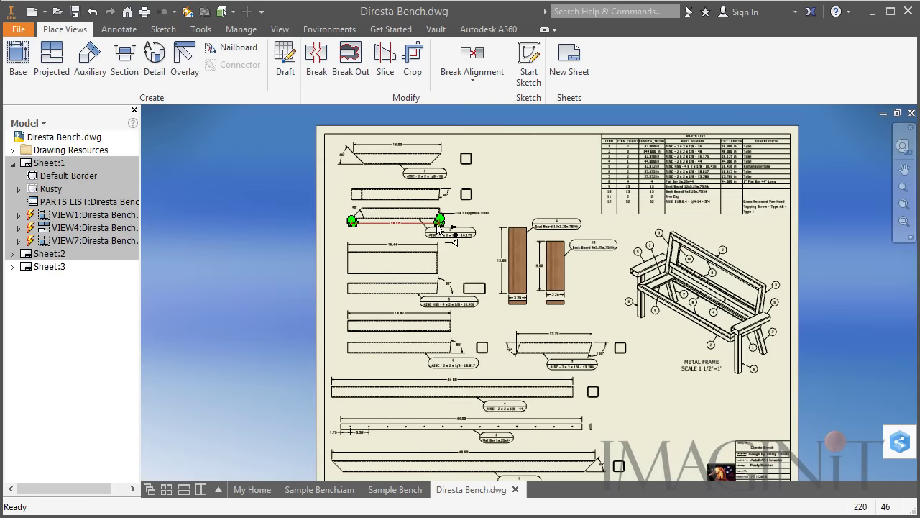
{"action": "left_click", "coordinate": [441, 229]}
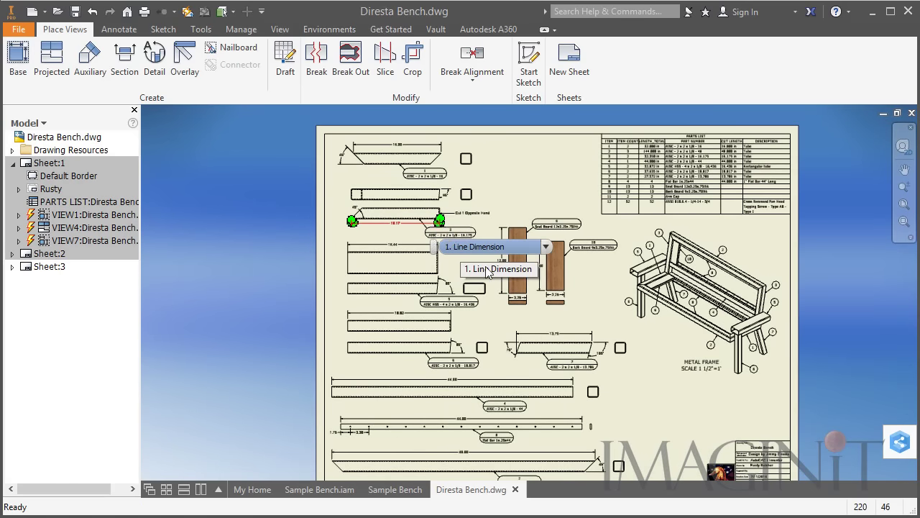
{"action": "middle_click_drag", "start_coordinate": [636, 396], "coordinate": [619, 376]}
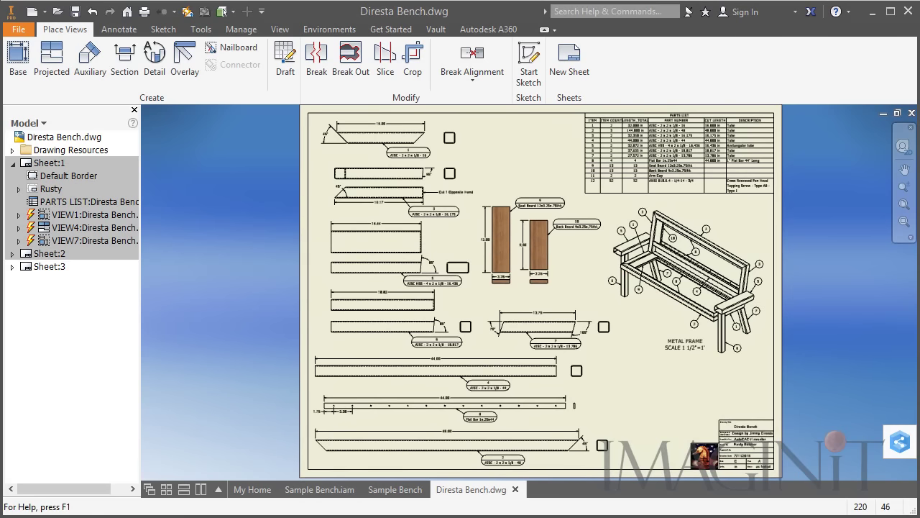
Switch to the GrabCAD library page in the web browser
{"action": "key", "text": "alt+Tab"}
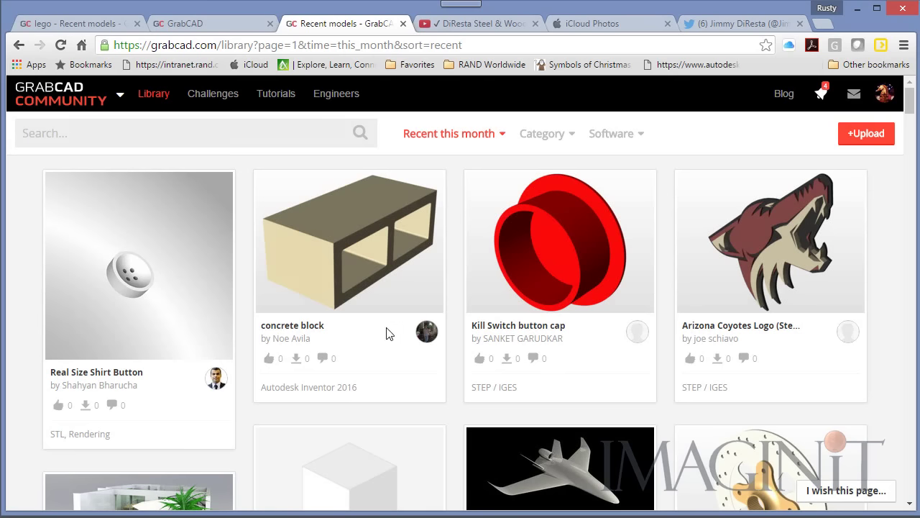